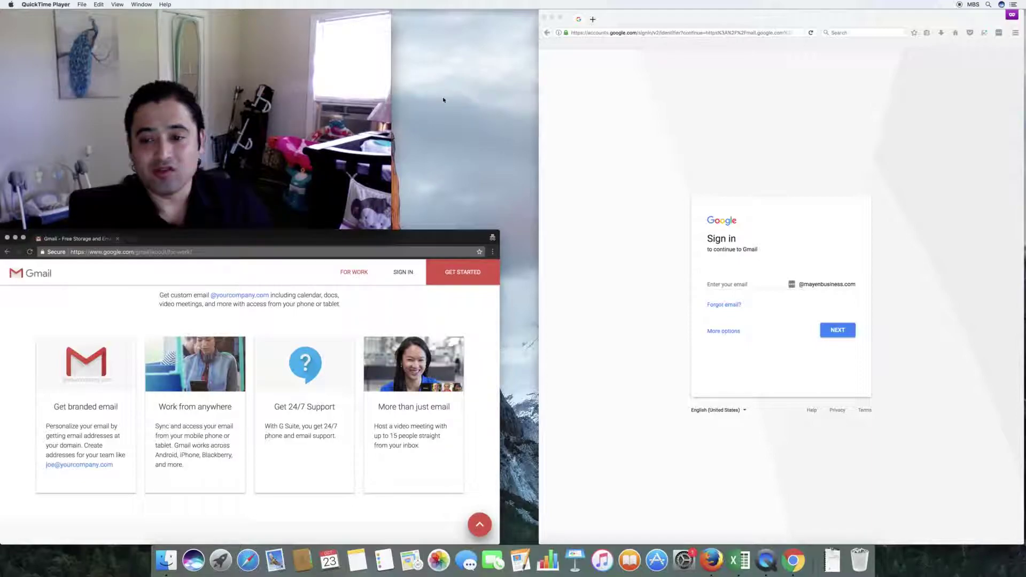
- Bring the Firefox window with Google's 'Sign in to continue to Gmail' page to the front
left_click(806, 286)
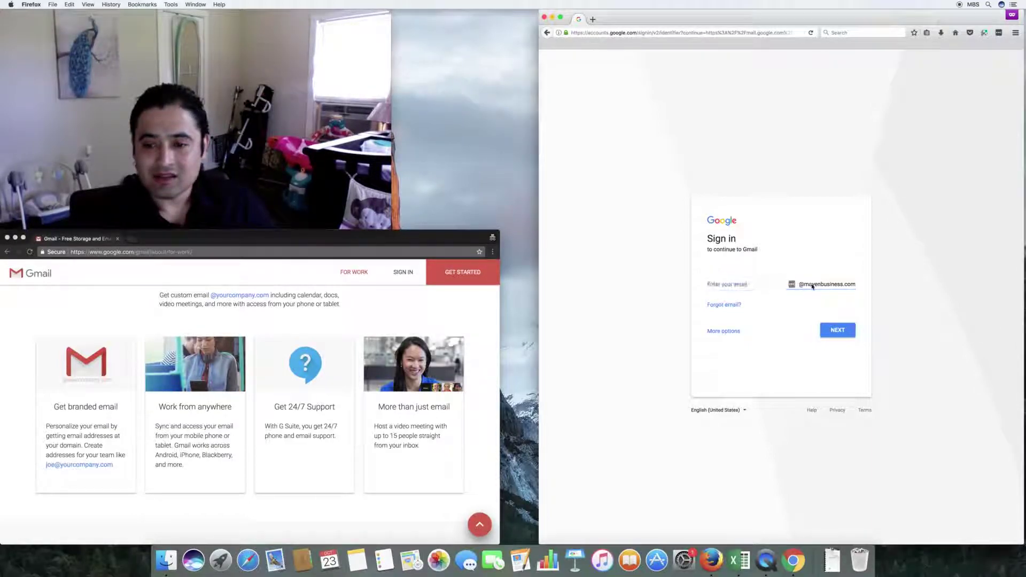
- Go to gmail.com and sign in with the account password to reach the three-message inbox
left_click(714, 279)
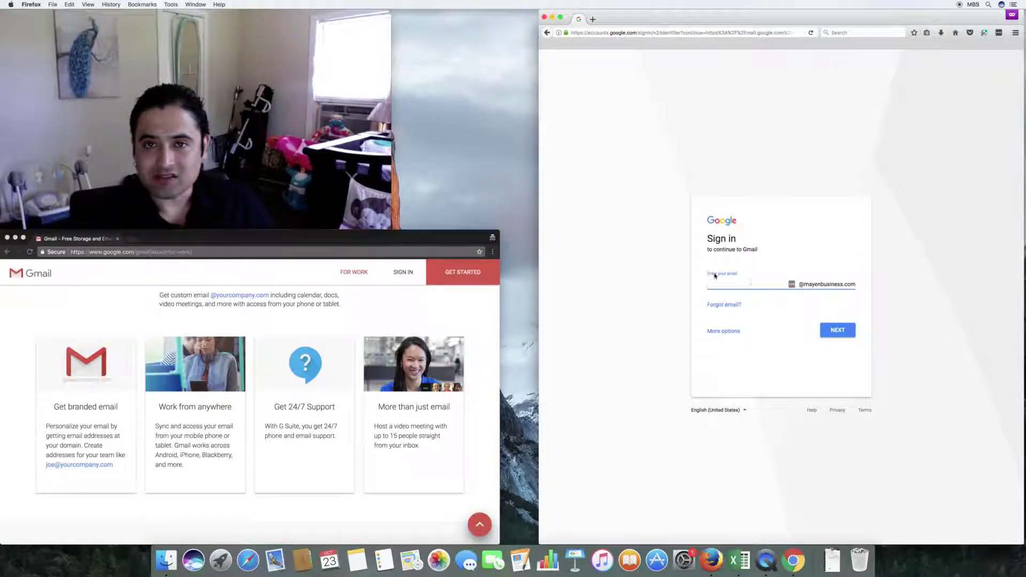
left_click(613, 33)
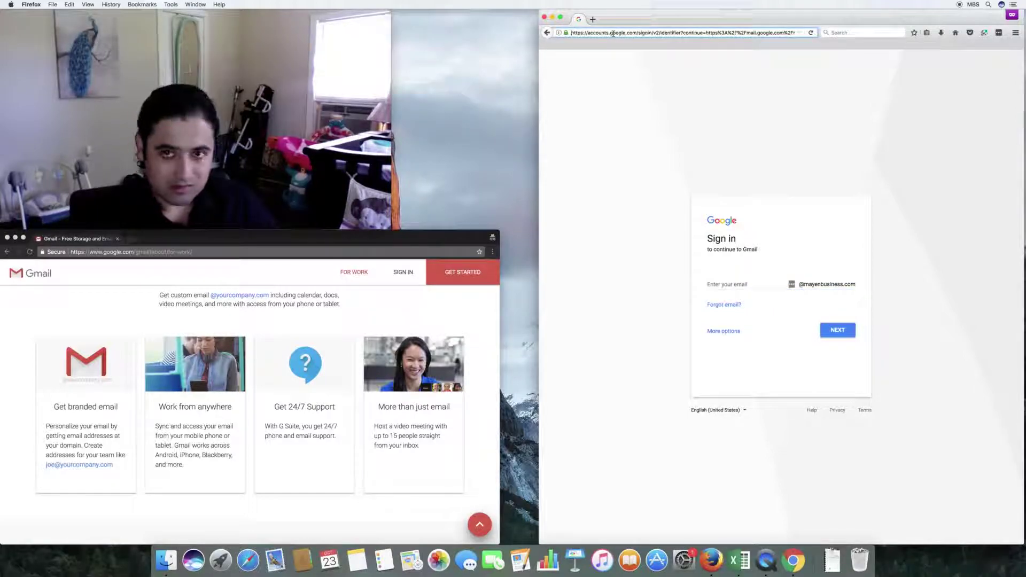
type("gmail.com")
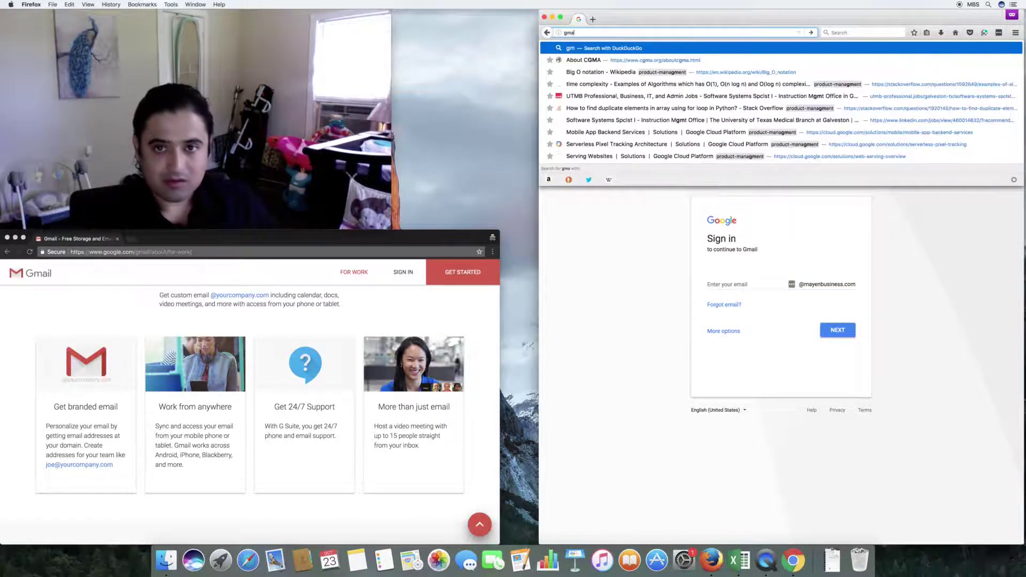
key("Return")
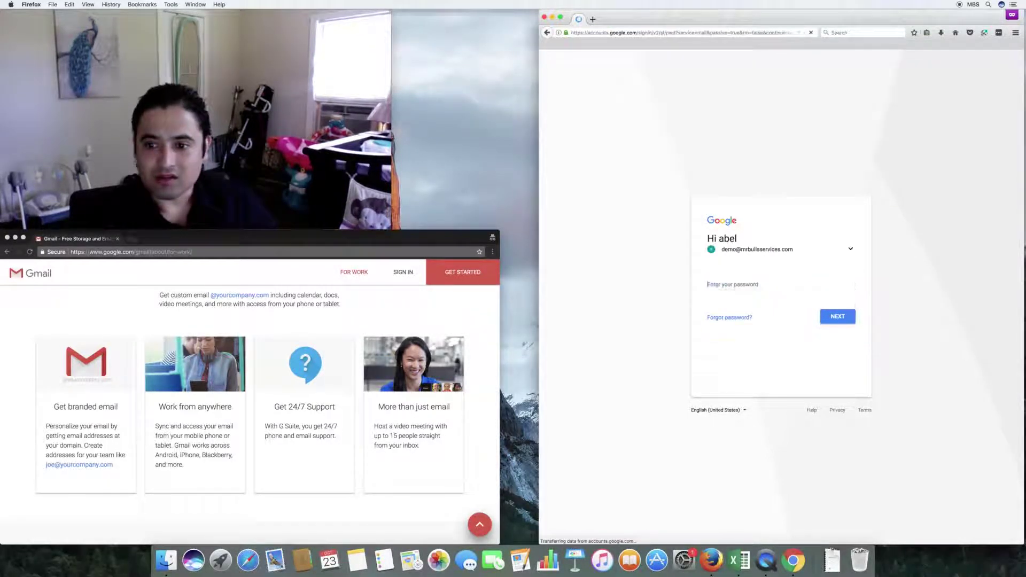
type("•••")
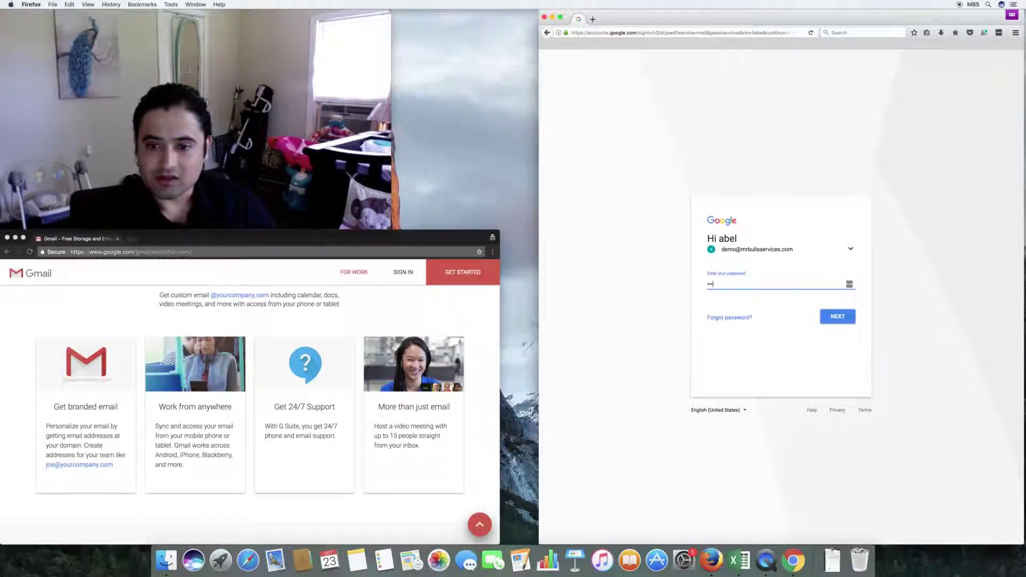
type("••••")
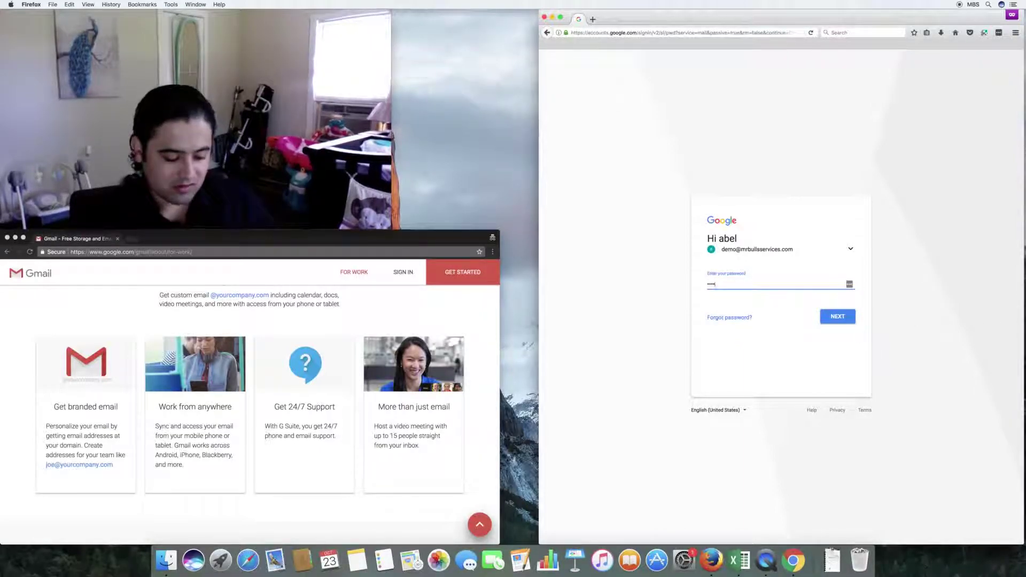
type("•")
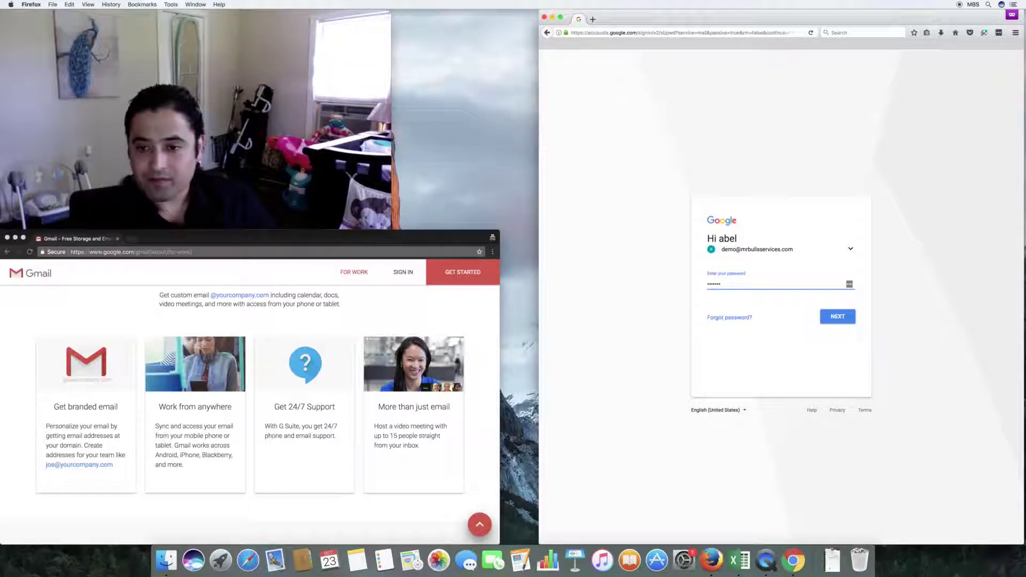
key("Return")
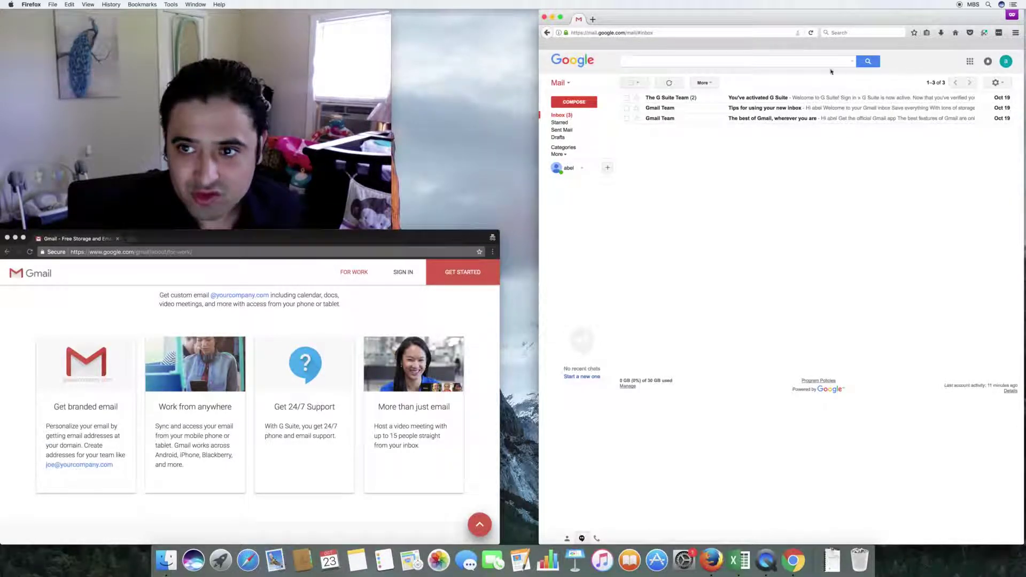
left_click(1012, 62)
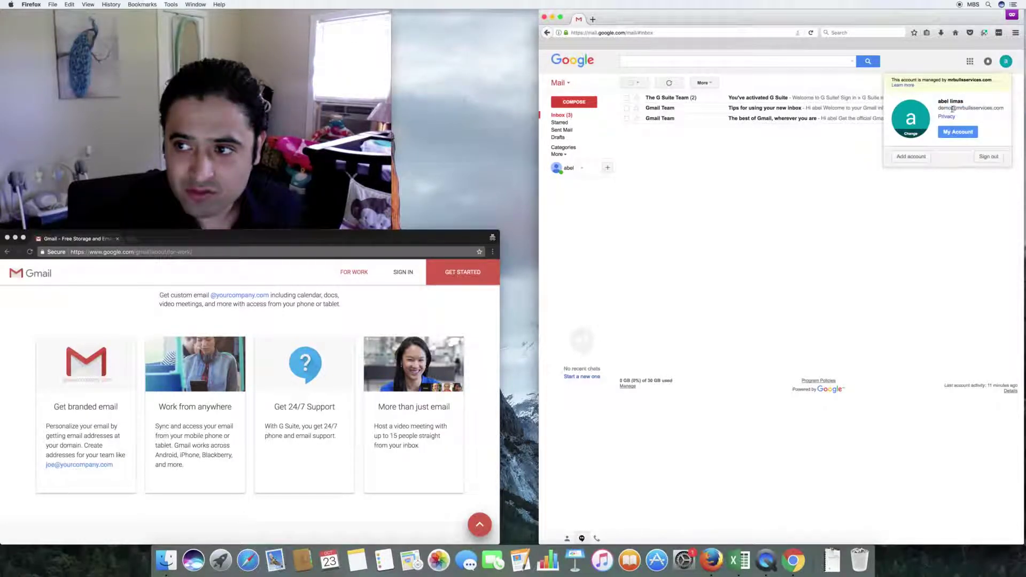
left_click_drag(957, 108, 1006, 112)
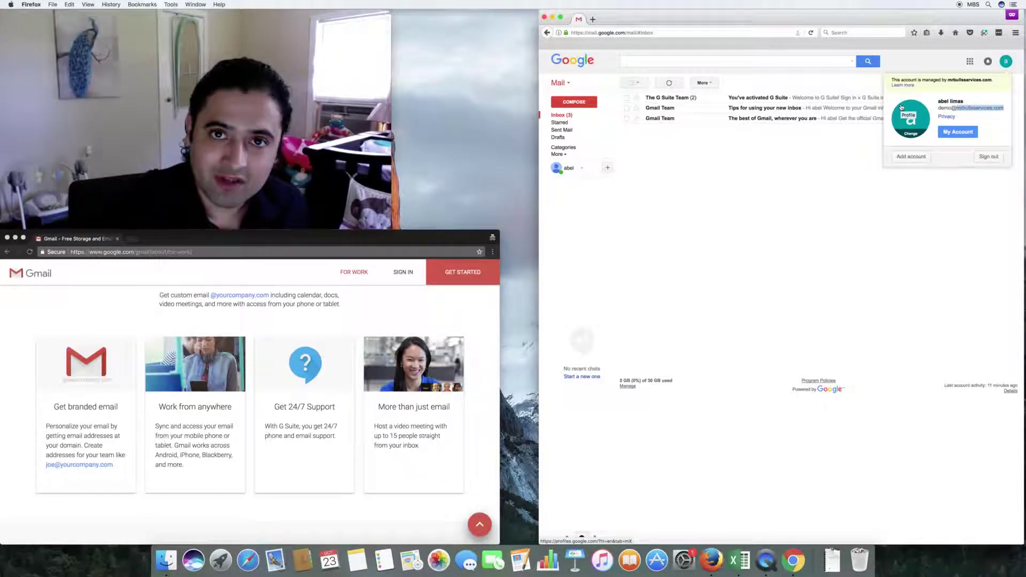
left_click_drag(1004, 107, 939, 107)
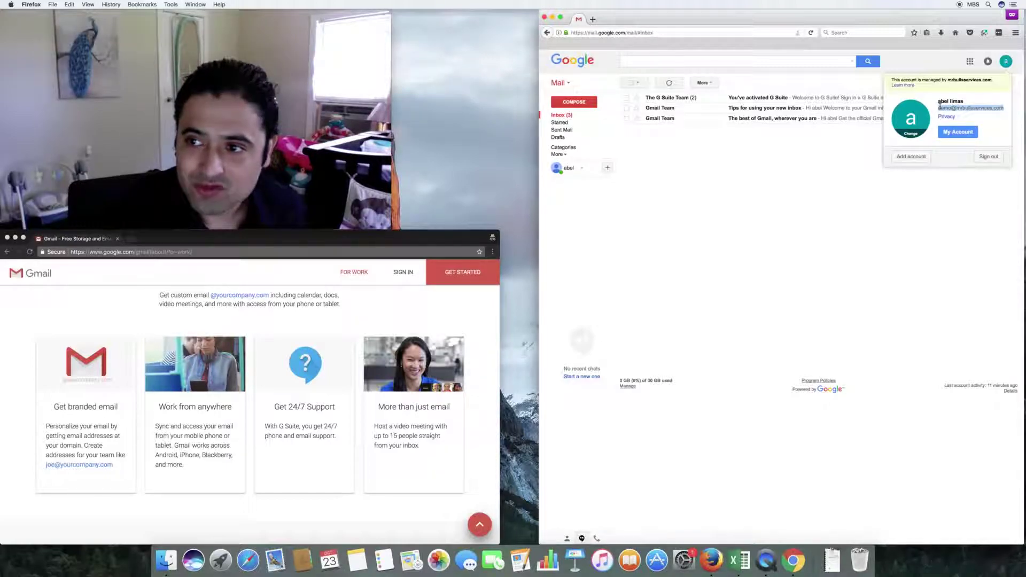
left_click(806, 255)
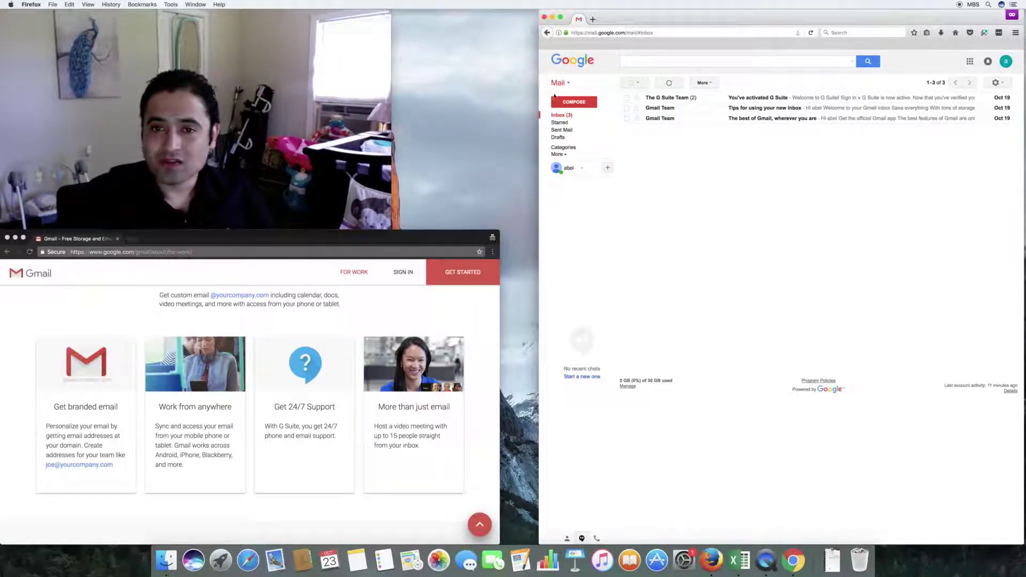
left_click(657, 100)
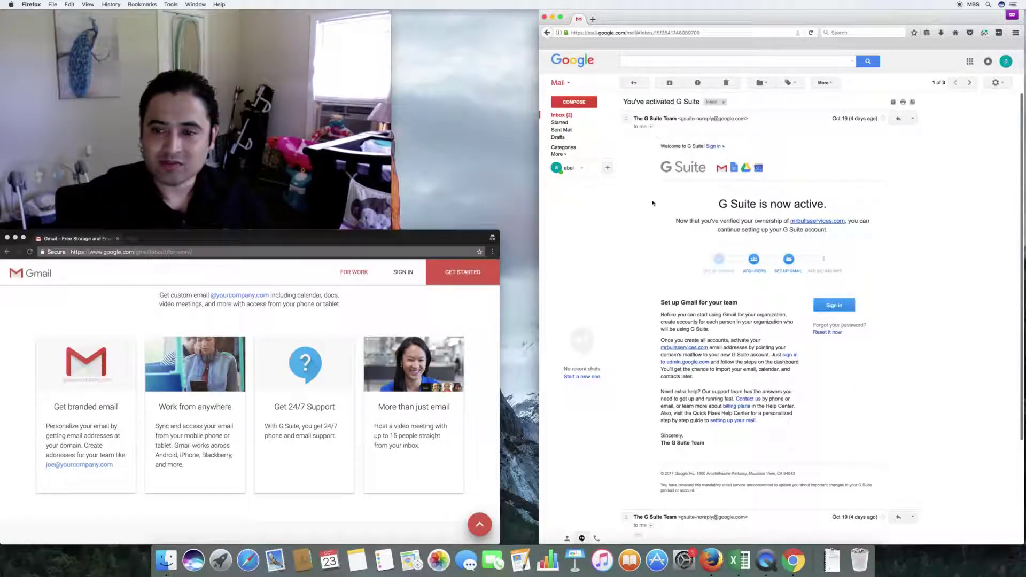
- Highlight the 'G Suite is now active.' heading in the activation email, then clear the selection
left_click_drag(710, 199, 843, 201)
left_click(853, 199)
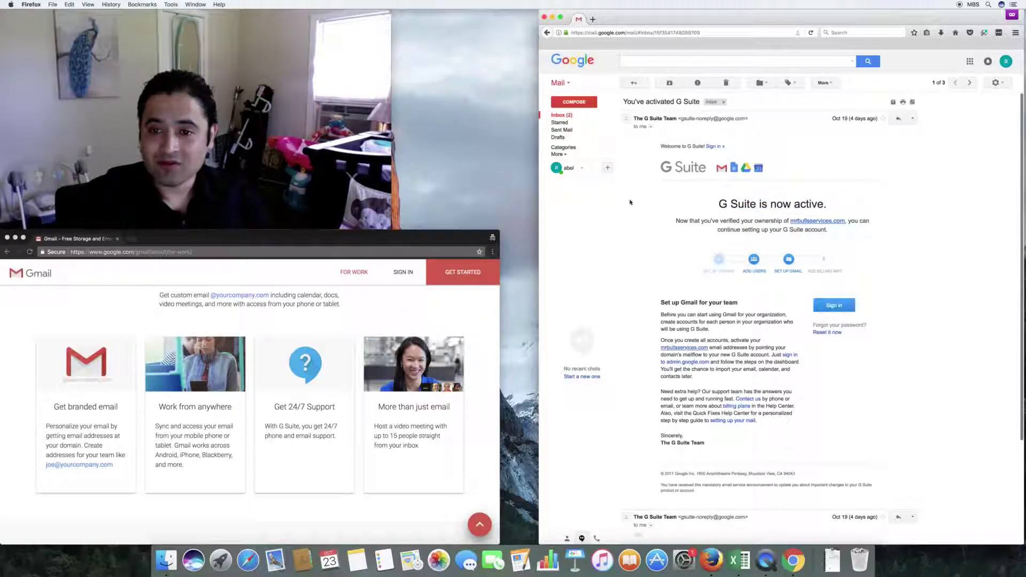
scroll(698, 314, "down", 5)
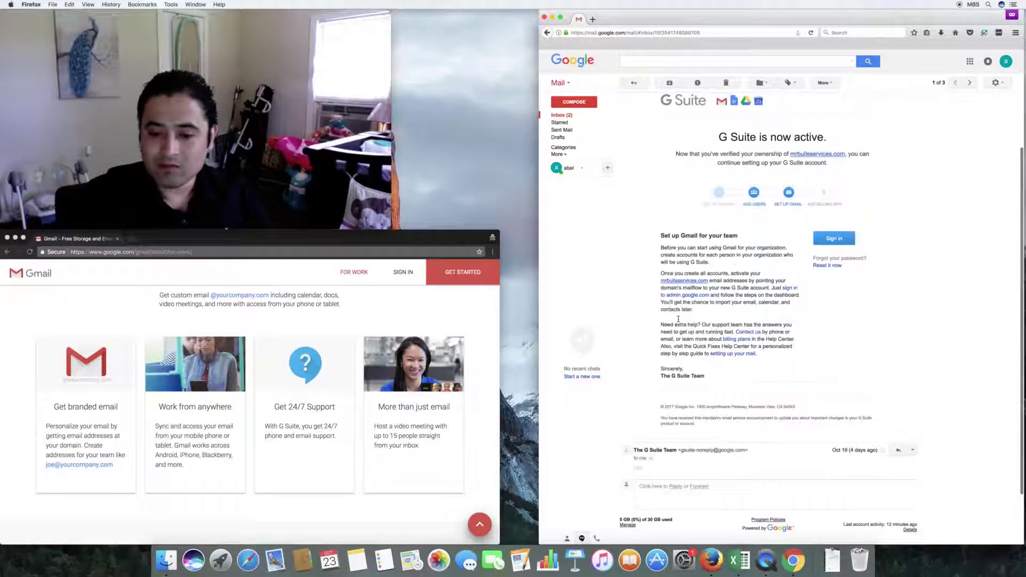
scroll(663, 310, "up", 5)
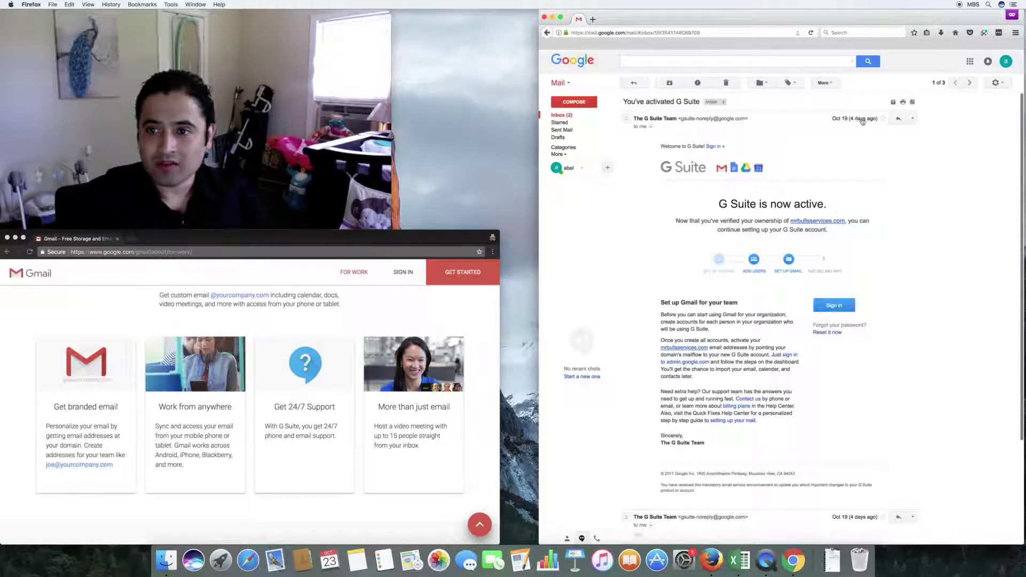
- Start a reply to the activation email, discard the draft, and open the message's actions list
left_click(898, 120)
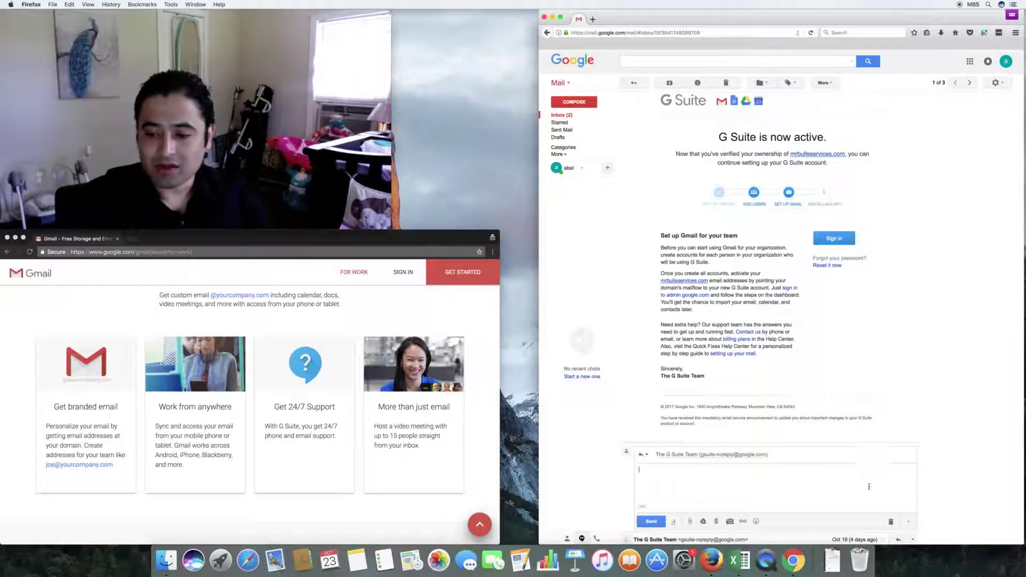
scroll(869, 486, "down", 5)
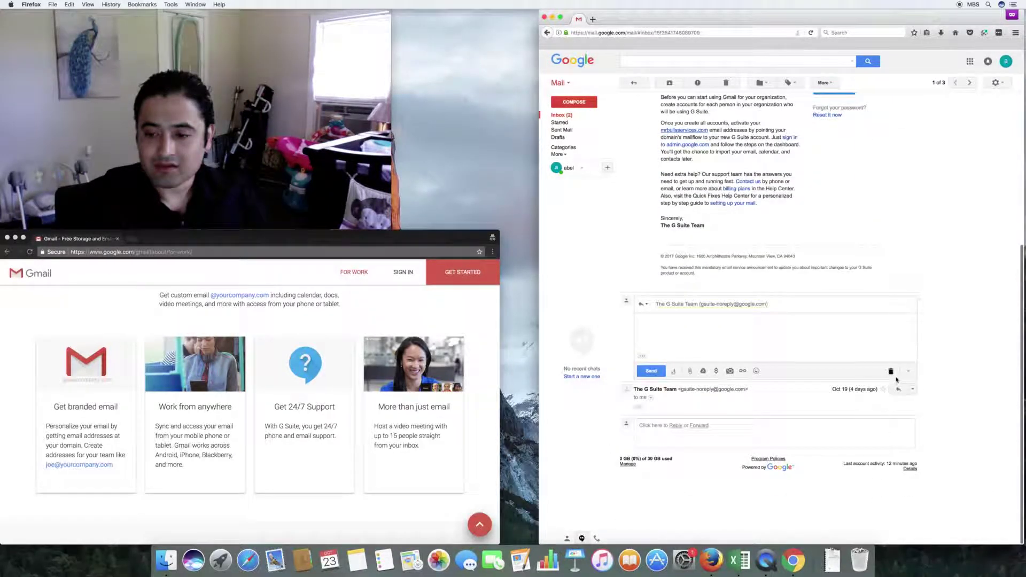
left_click(890, 371)
scroll(871, 283, "up", 5)
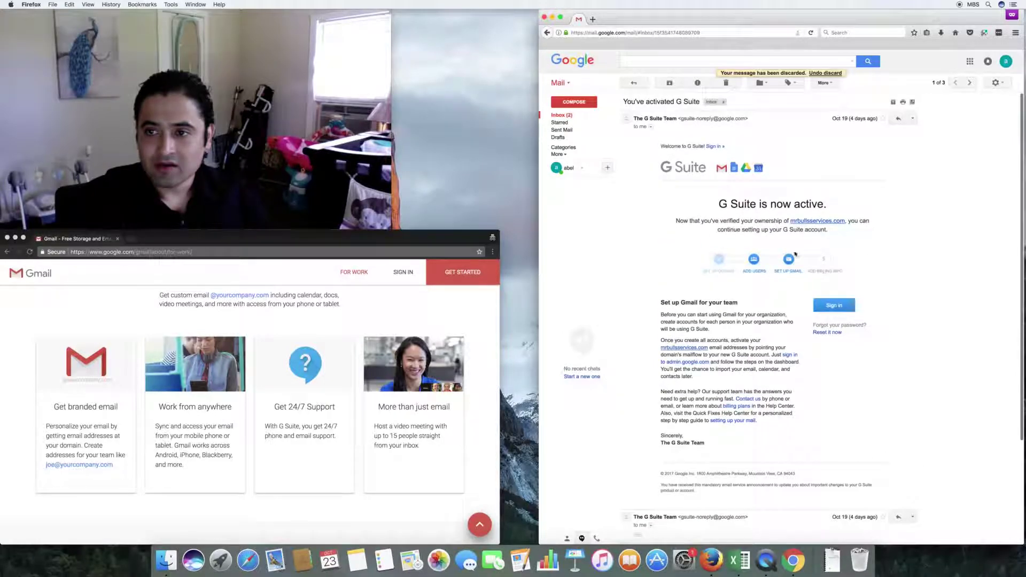
left_click(913, 118)
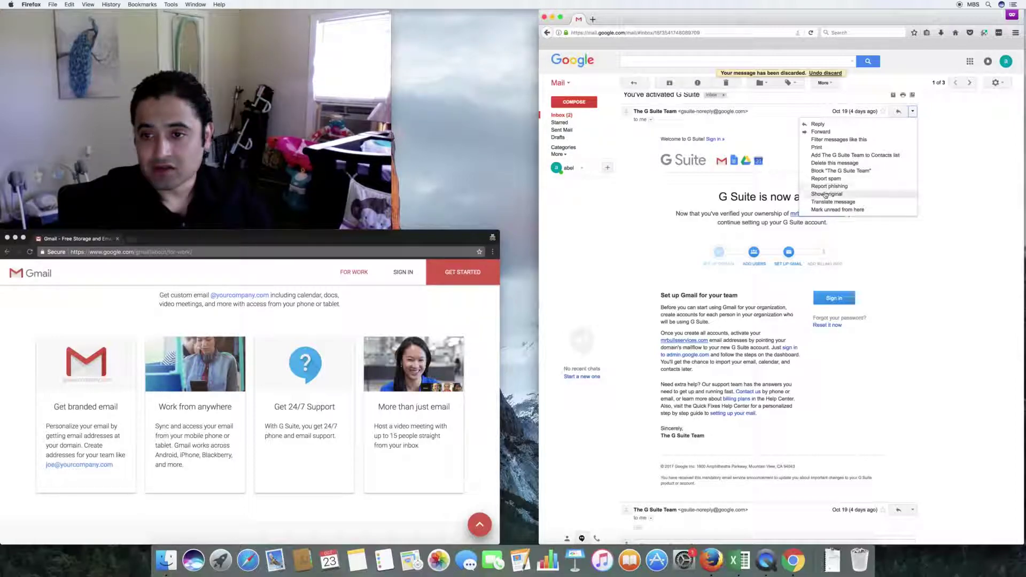
- Show the activation email's original source, then open the About SPF records help article
left_click(826, 195)
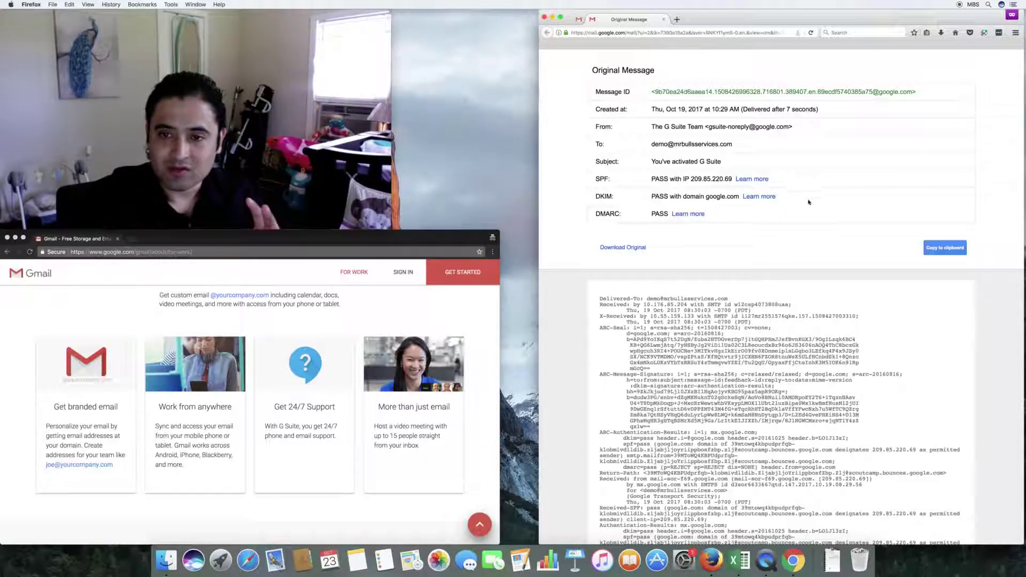
scroll(715, 378, "down", 10)
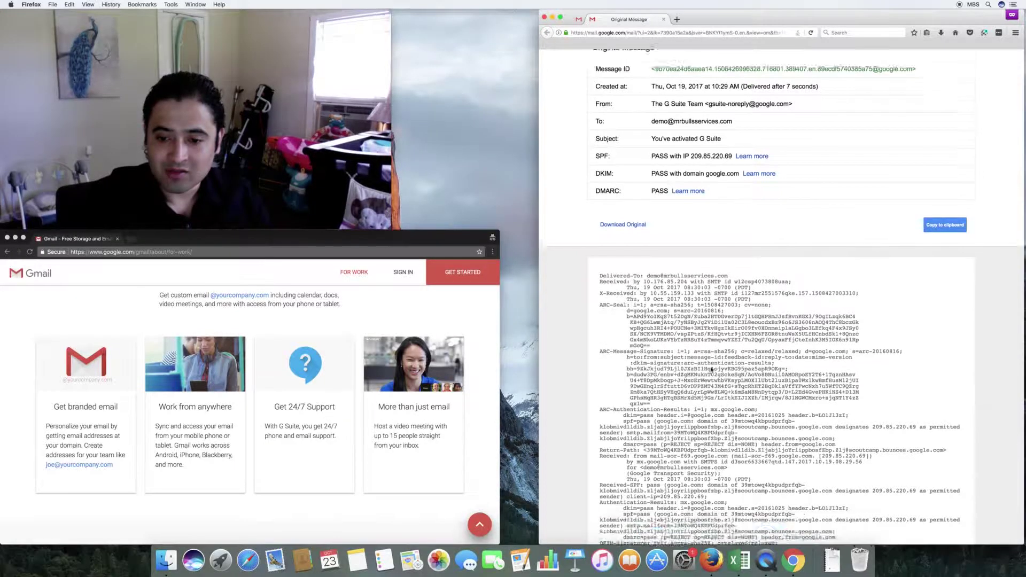
scroll(710, 367, "down", 20)
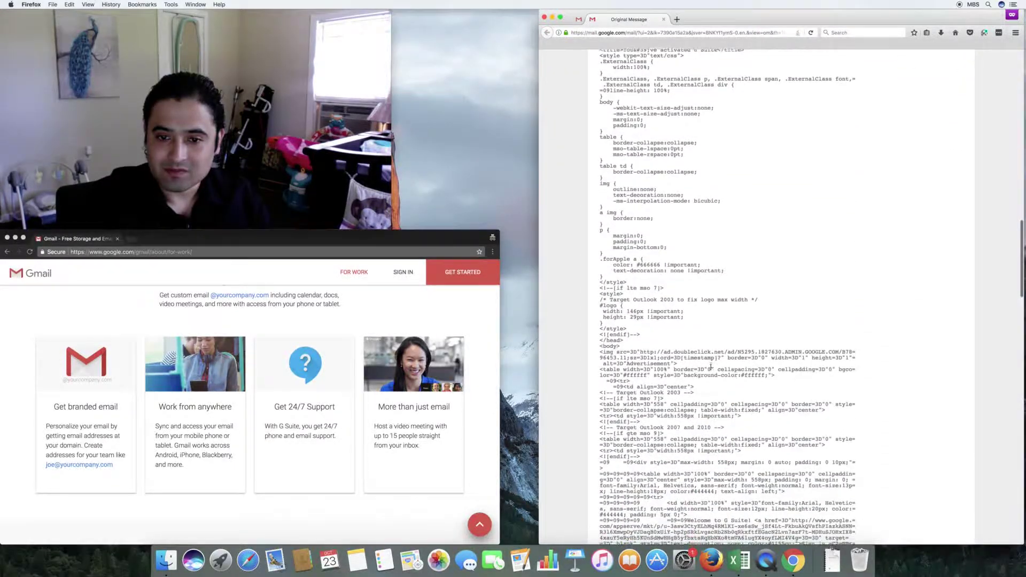
scroll(711, 367, "down", 10)
scroll(711, 370, "up", 20)
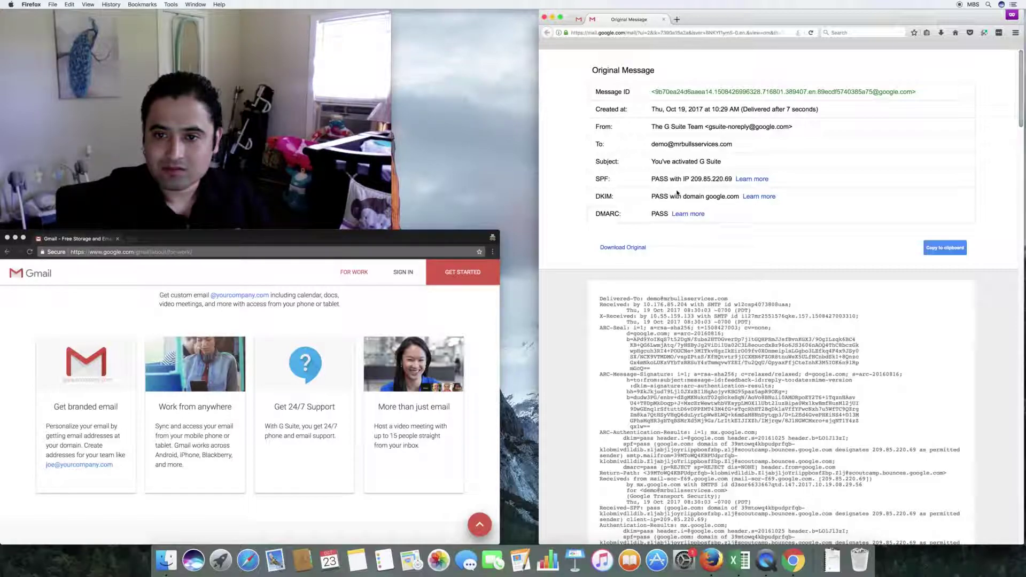
left_click(753, 180)
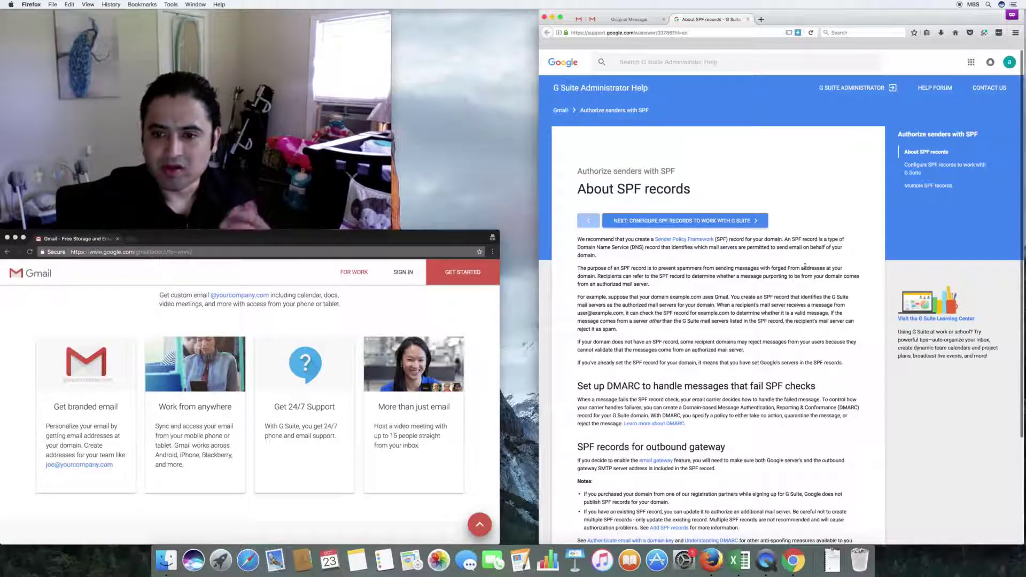
- Copy the SPF sender IP 209.85.220.69 and run an MXToolbox reverse lookup on it
left_click(634, 22)
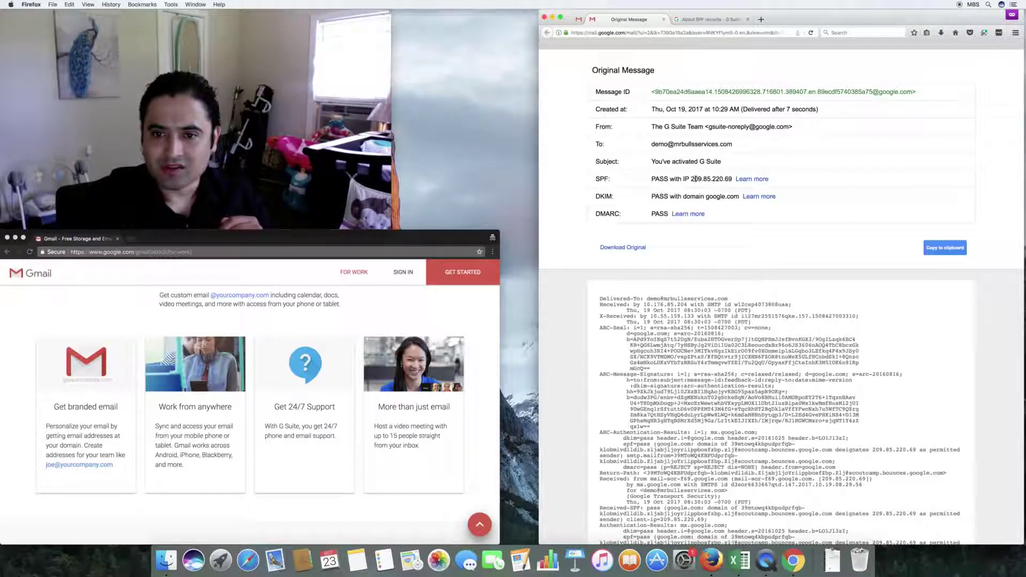
left_click_drag(691, 178, 731, 180)
key("super+c")
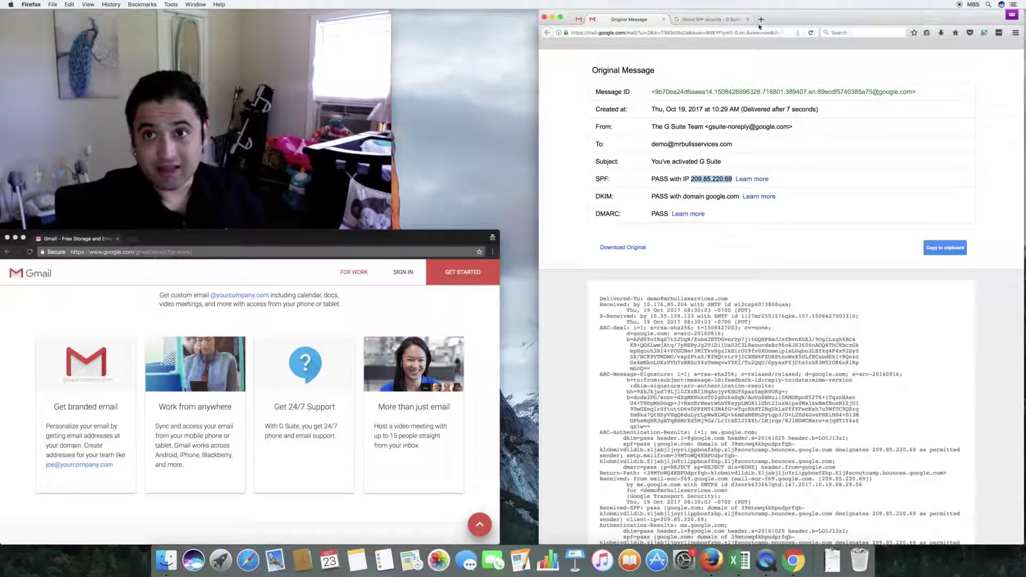
left_click(761, 19)
type("record ser")
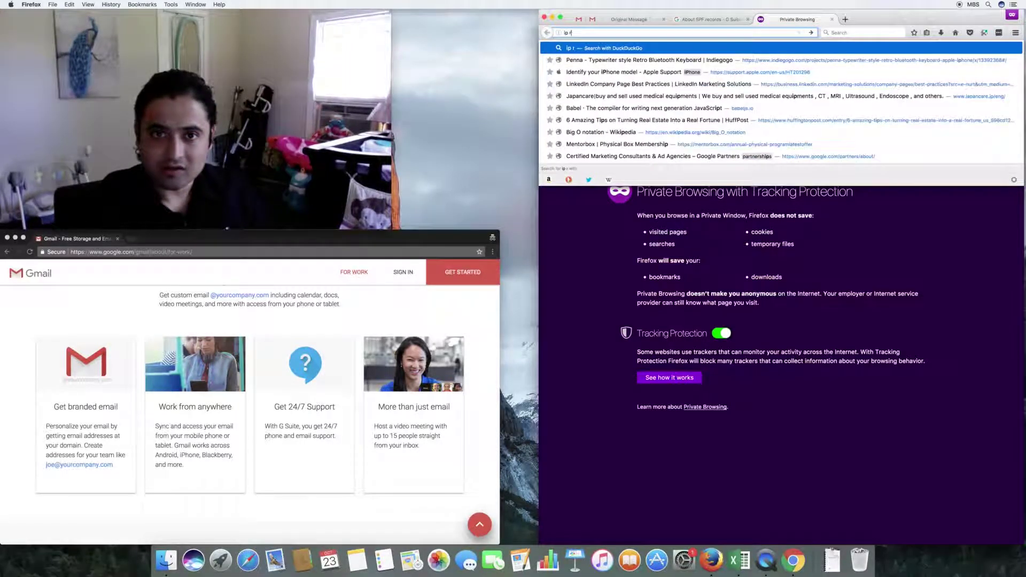
type("ch")
key("Return")
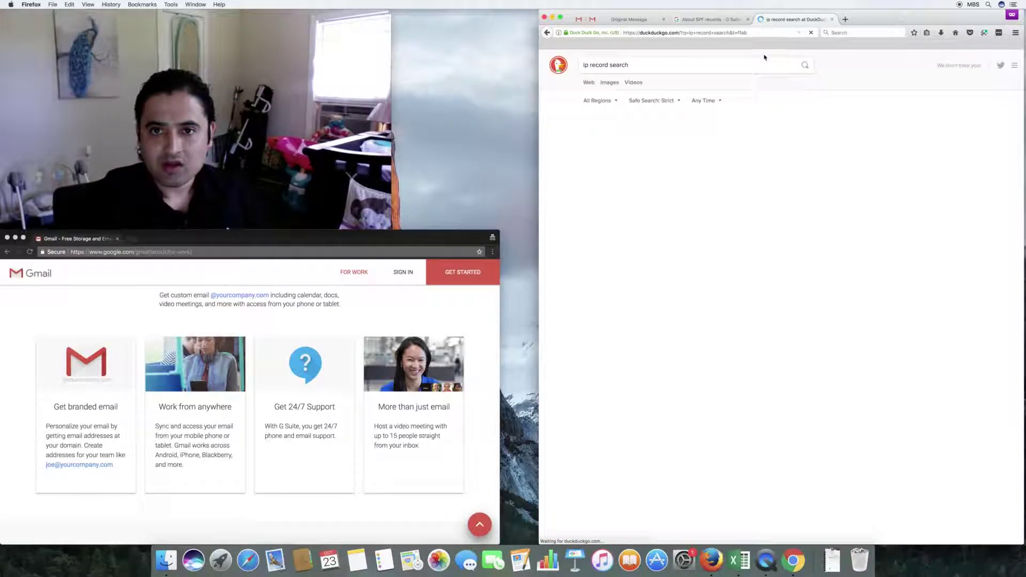
left_click(614, 169)
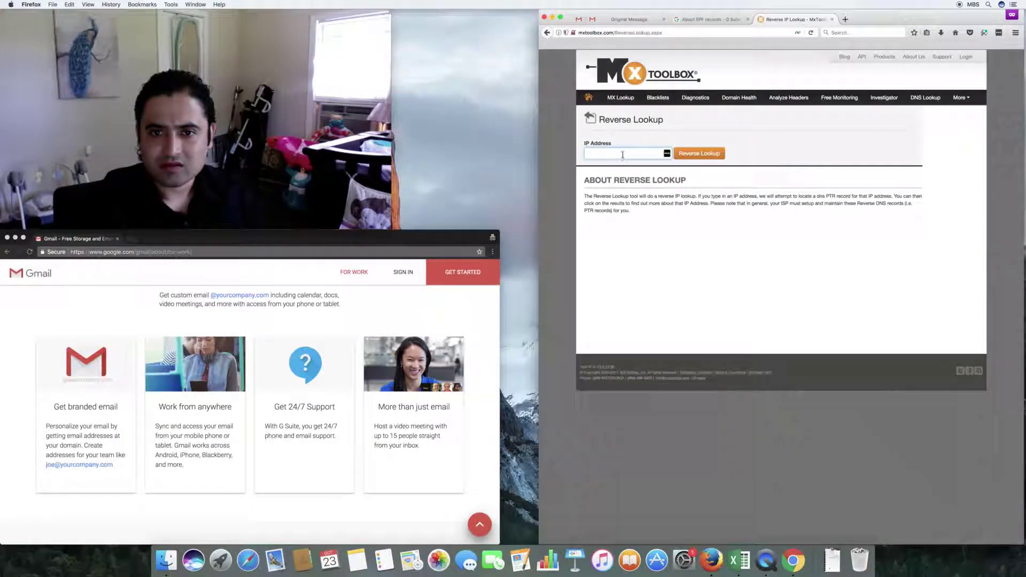
key("super+v")
left_click(711, 154)
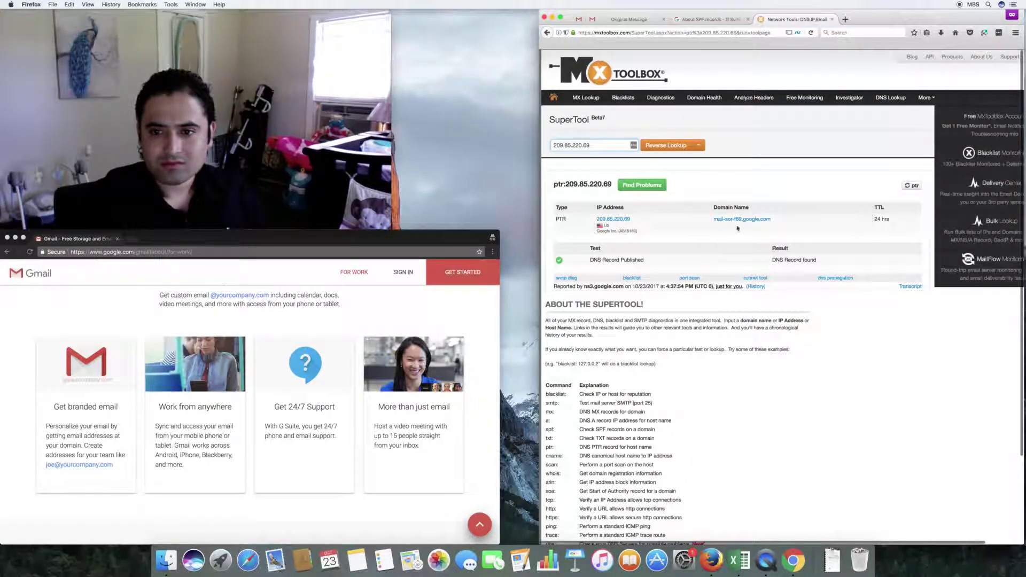
- Close the MXToolbox results, the Original Message tab and the SPF article tab
left_click(832, 19)
scroll(680, 295, "down", 3)
scroll(681, 295, "up", 3)
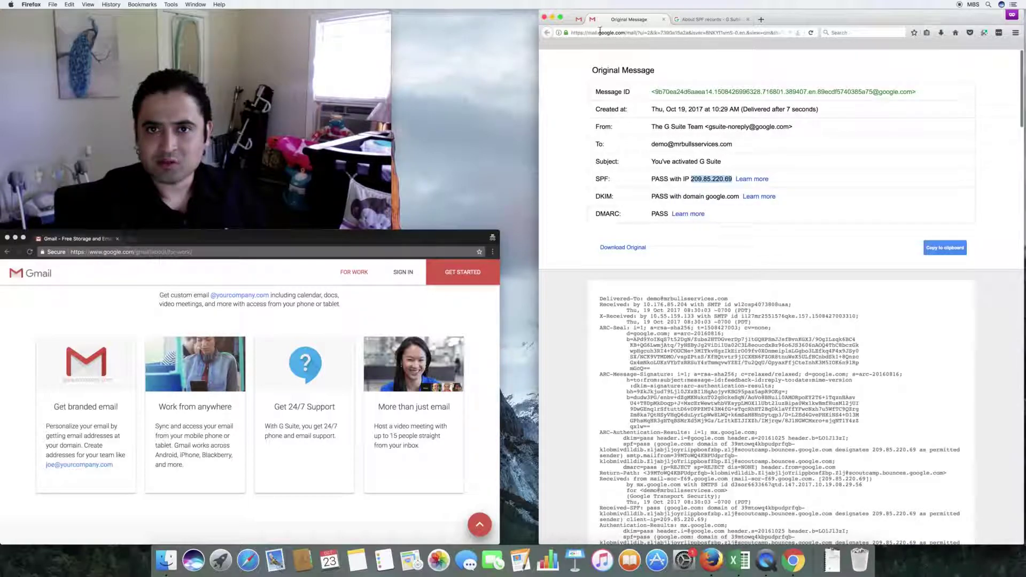
left_click(664, 20)
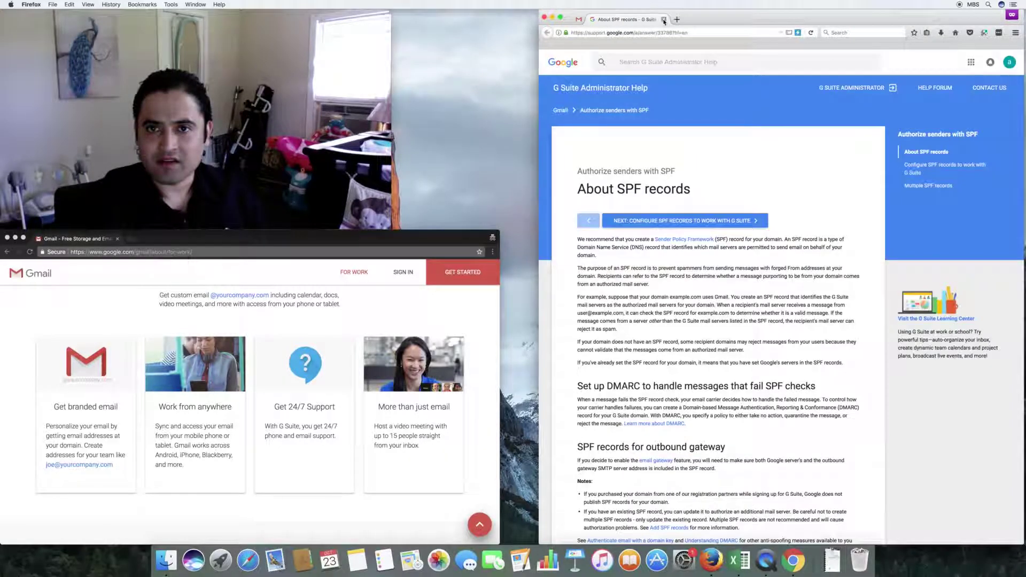
left_click(664, 20)
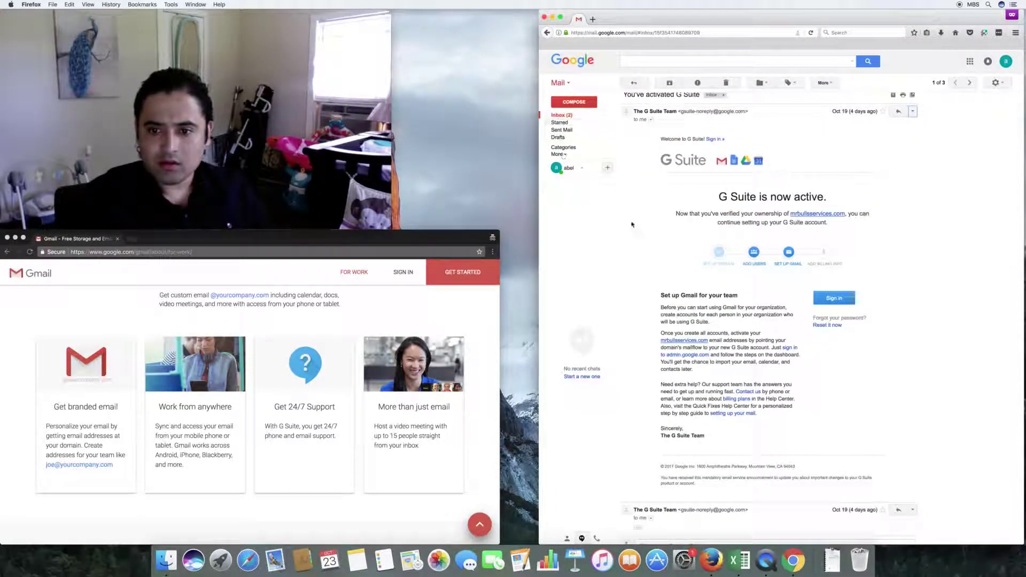
- Add The G Suite Team, sender of the activation email, to the contacts list
left_click(915, 111)
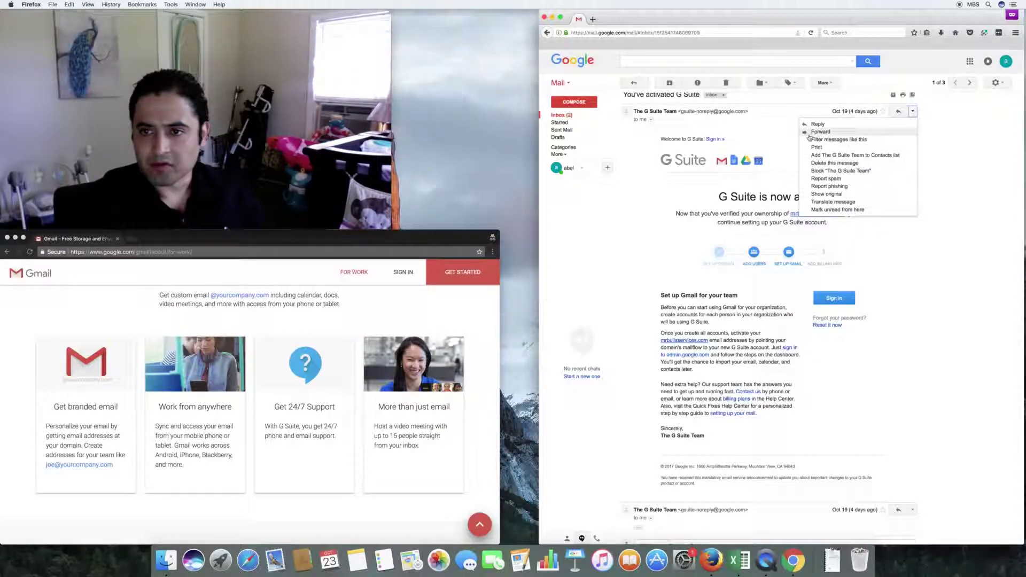
scroll(791, 128, "up", 1)
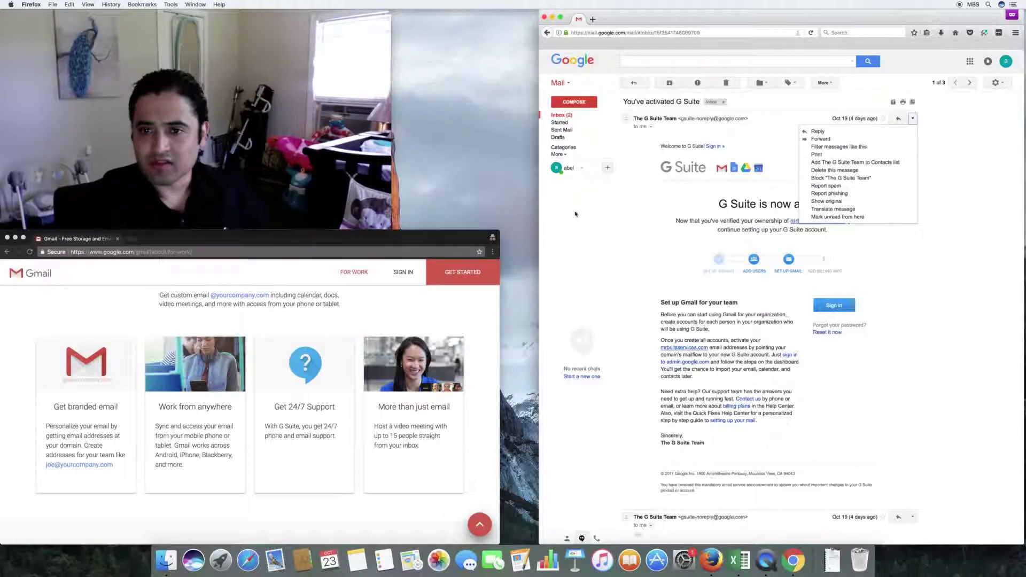
left_click(592, 215)
left_click(913, 118)
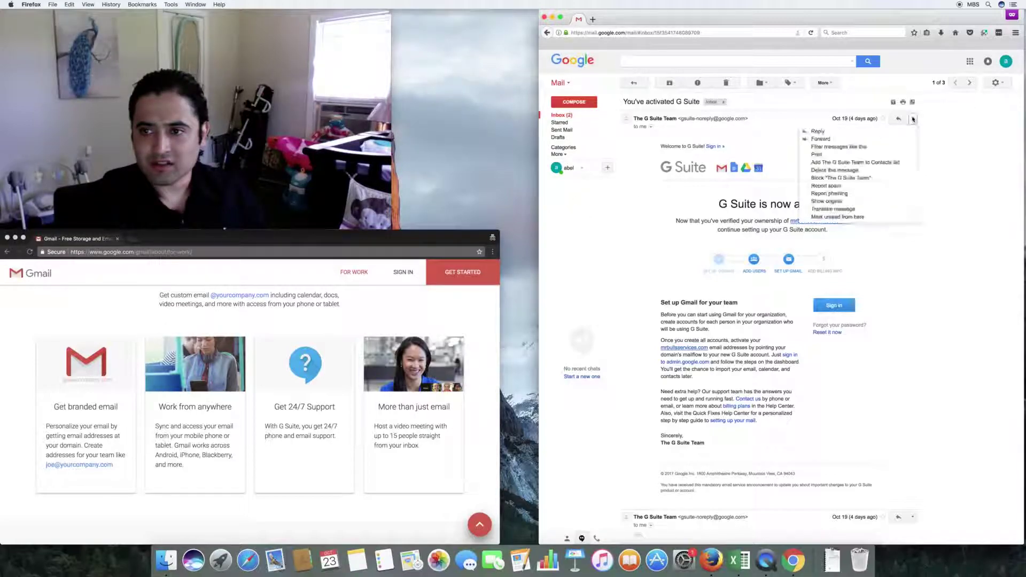
left_click(854, 158)
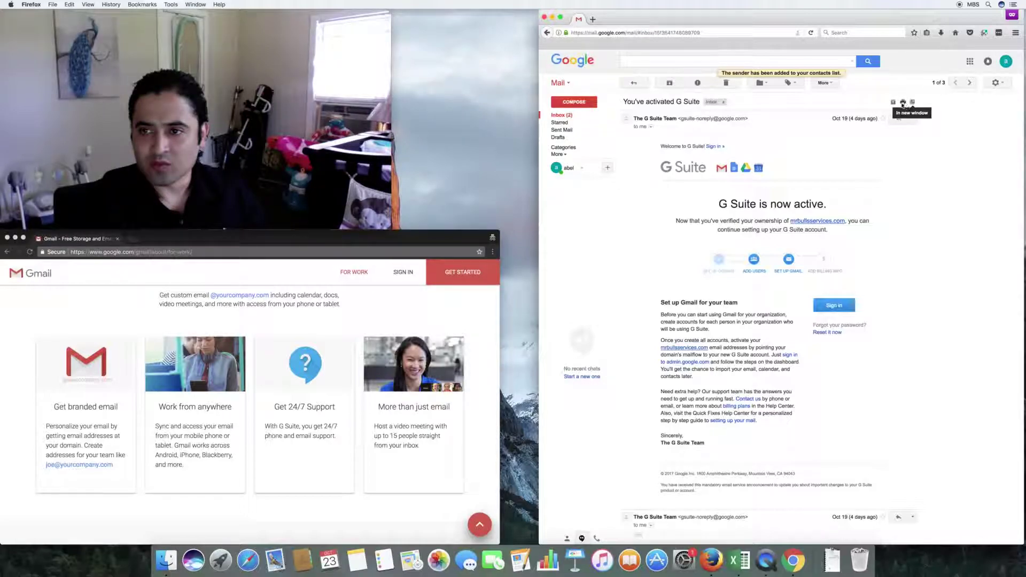
- Collapse and re-expand the conversation, then pop it out in a new window and close it
left_click(893, 103)
left_click(893, 103)
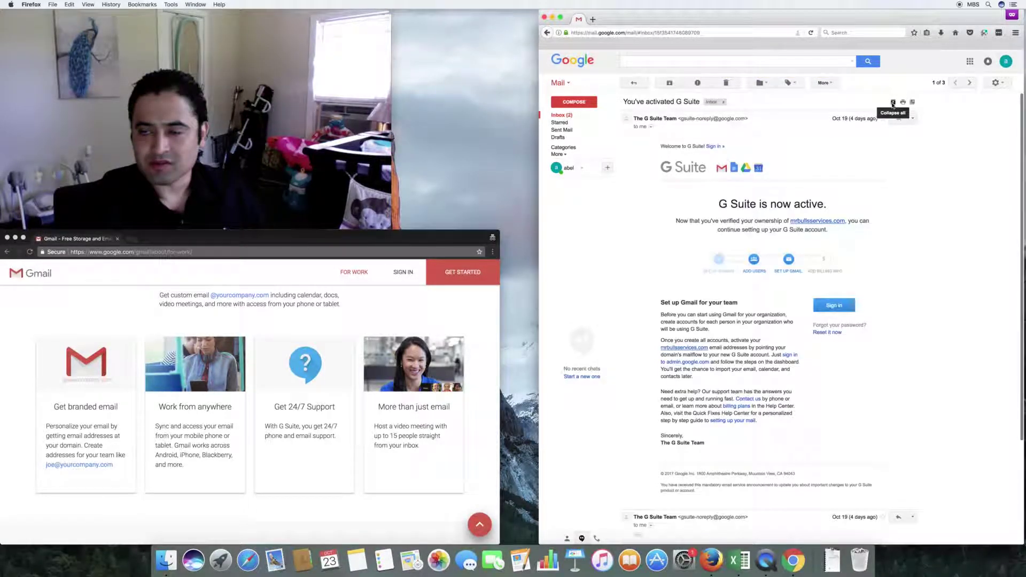
left_click(913, 102)
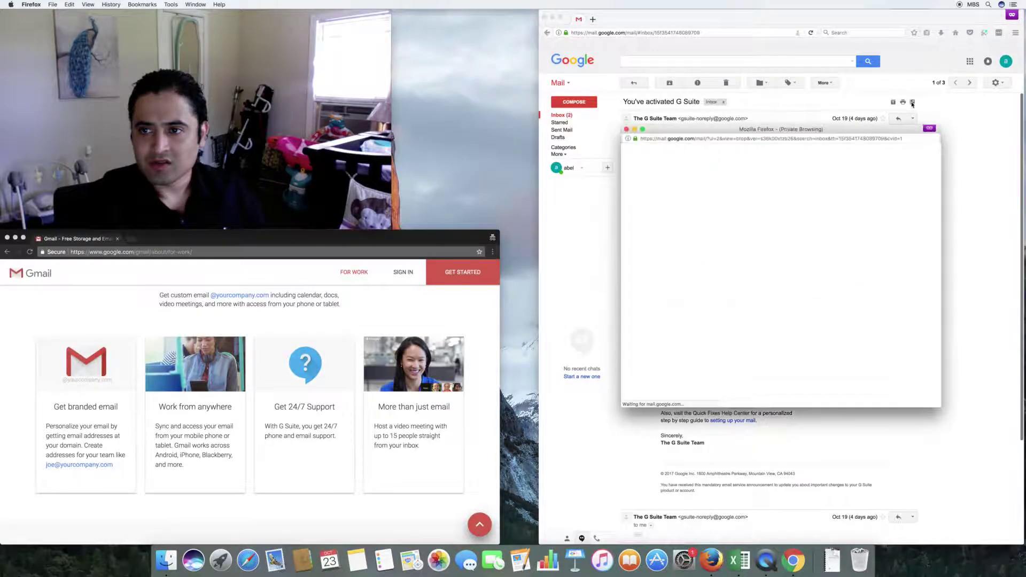
left_click(627, 129)
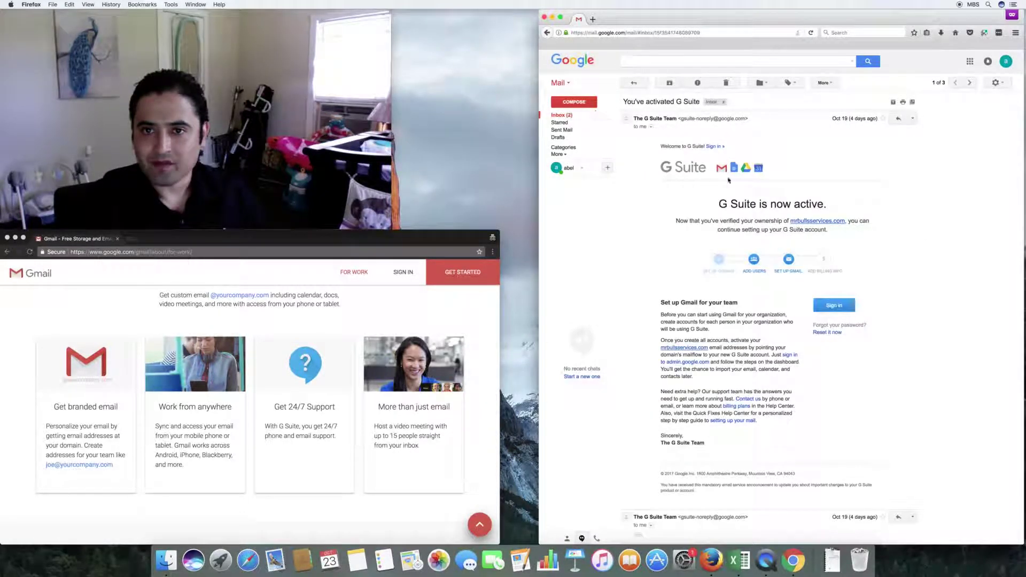
left_click(831, 84)
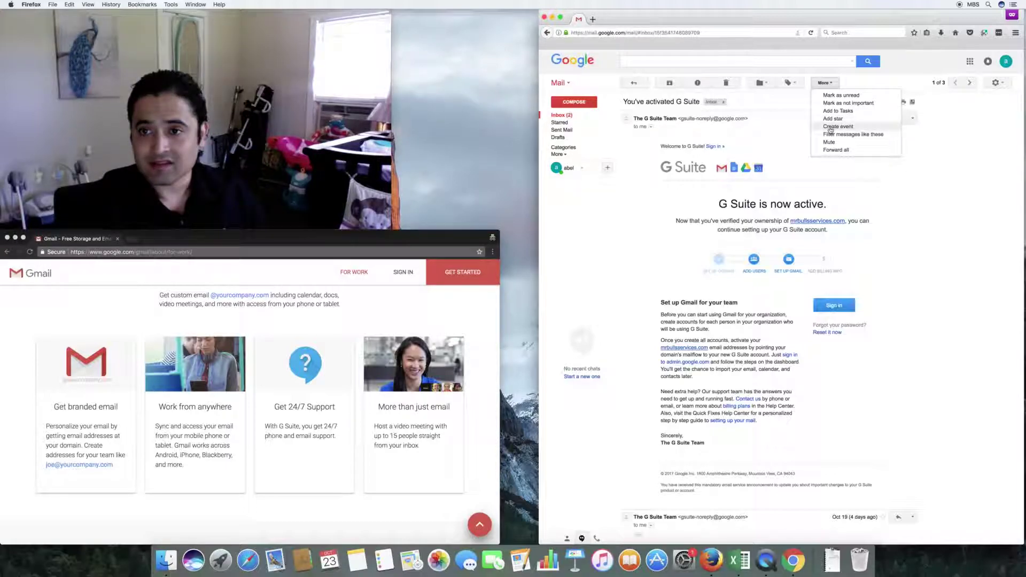
- Create an un-nested label 'gsuite' and move the activation conversation into it
left_click(796, 84)
left_click(800, 84)
left_click(800, 85)
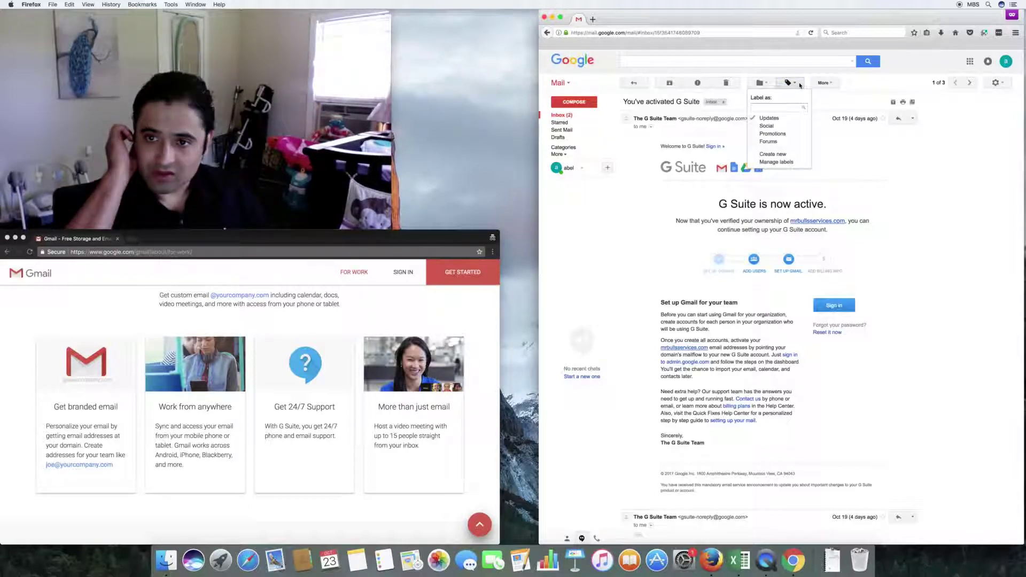
left_click(768, 87)
left_click(796, 84)
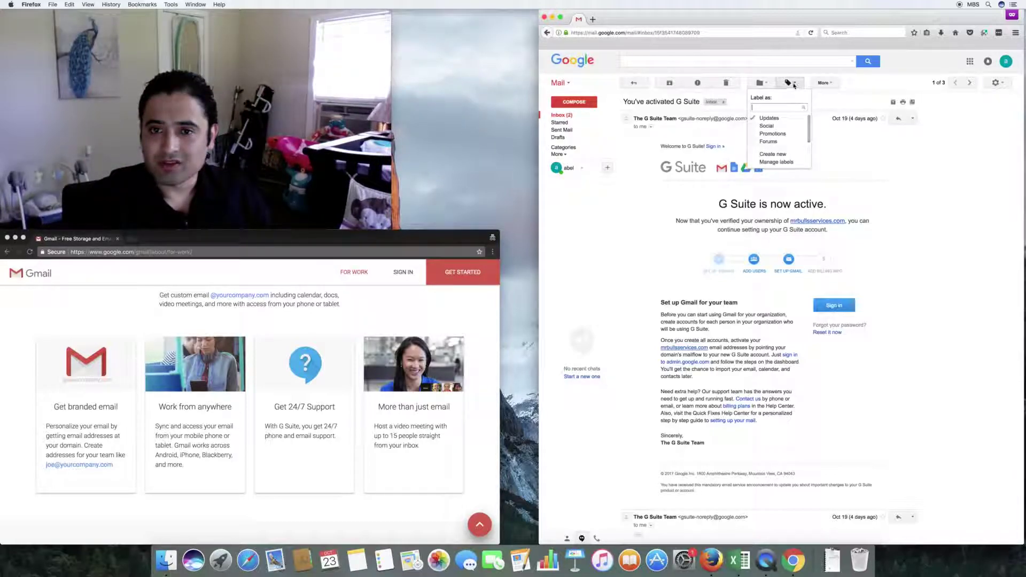
left_click(771, 84)
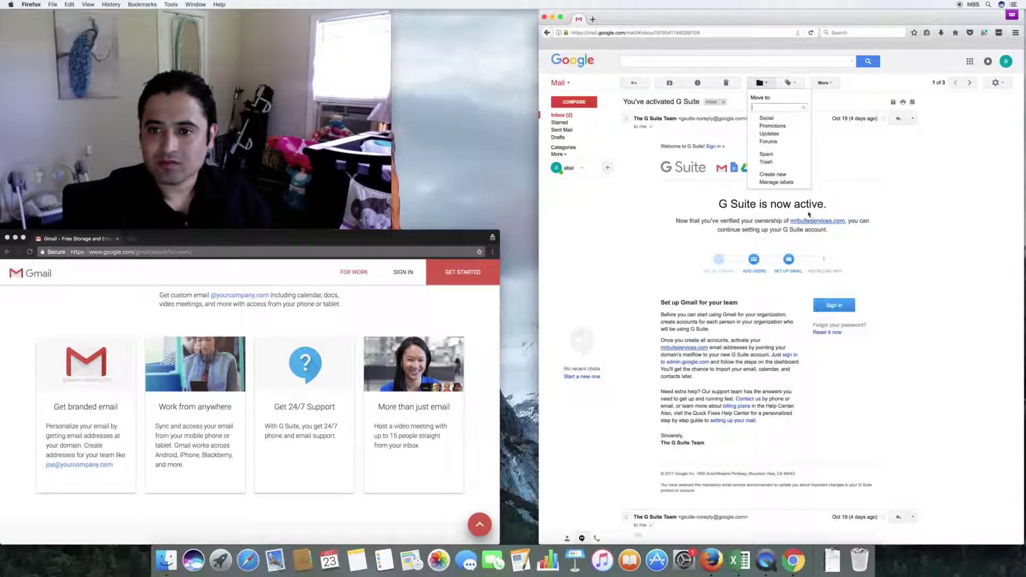
left_click(773, 175)
type("gsuite")
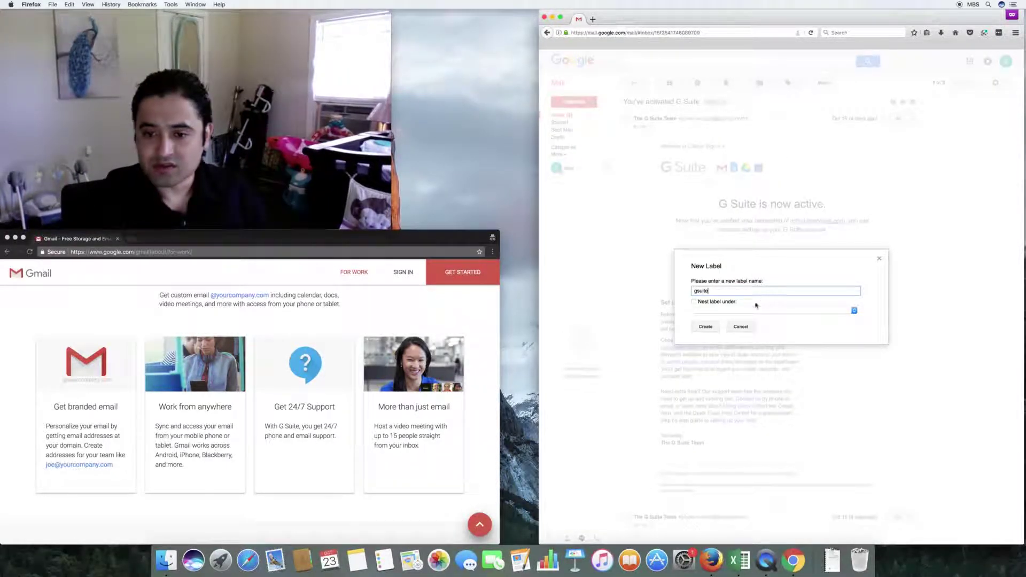
left_click(707, 310)
left_click(709, 311)
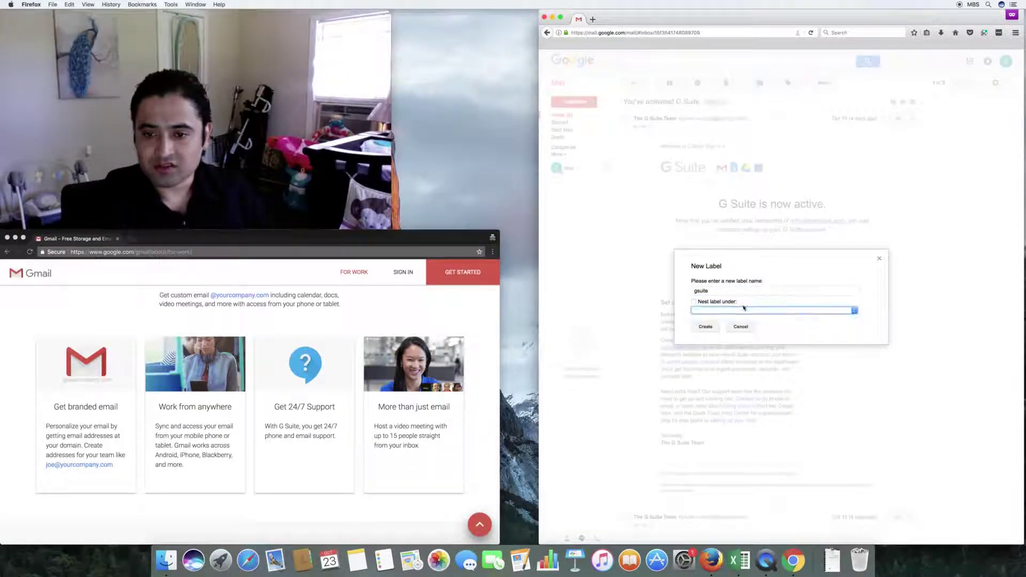
left_click(704, 326)
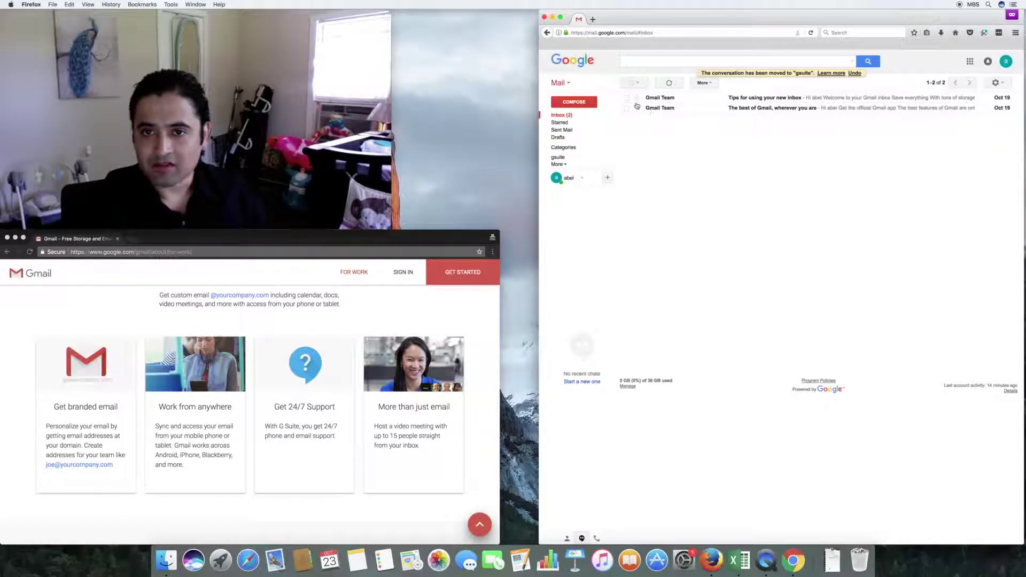
- Expand the sidebar label list and view the conversations under gsuite
left_click(558, 164)
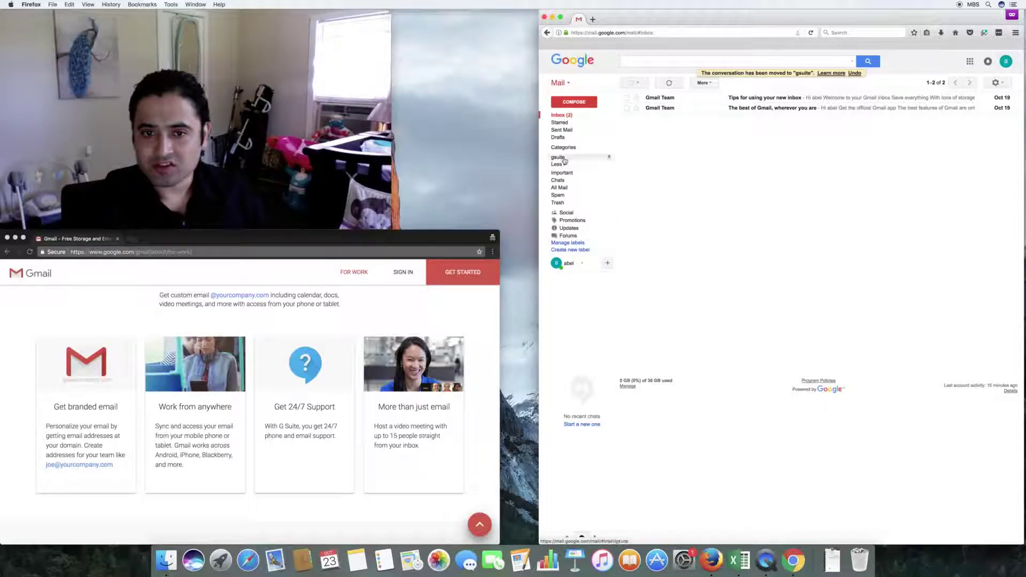
left_click(559, 157)
left_click_drag(563, 158, 561, 116)
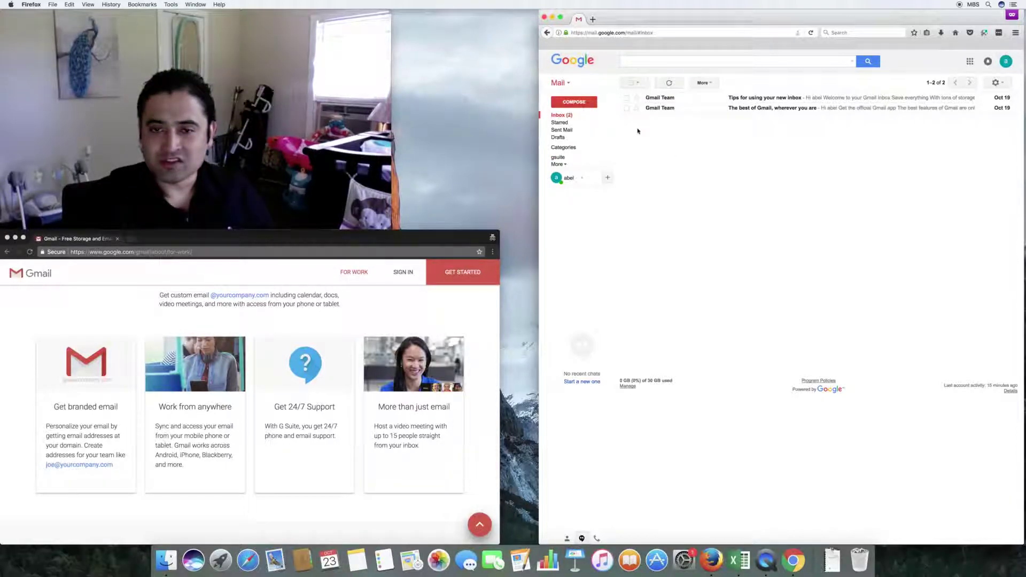
- Move the 'Tips for using your new inbox' email into the gsuite label
left_click(659, 100)
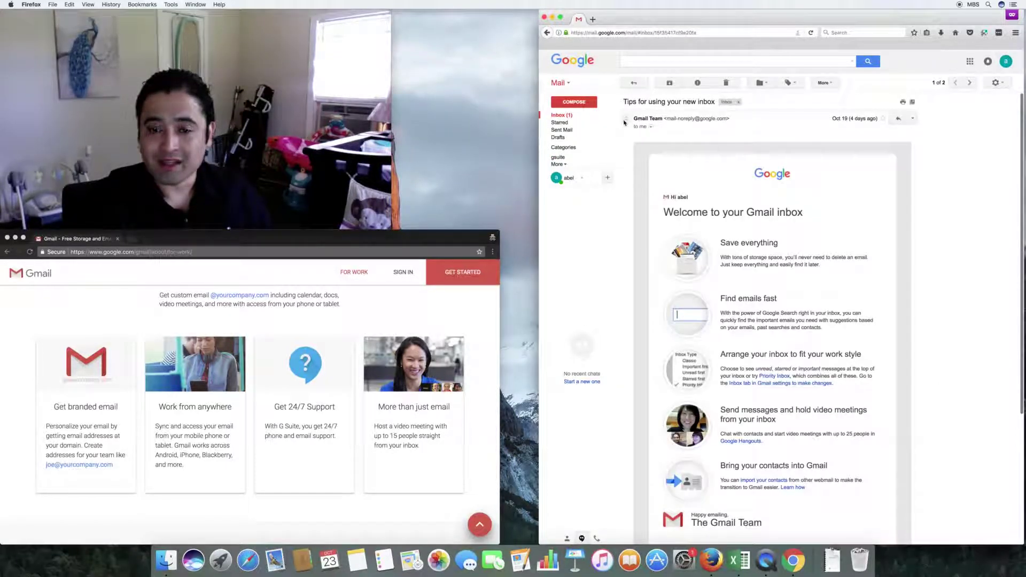
left_click(912, 120)
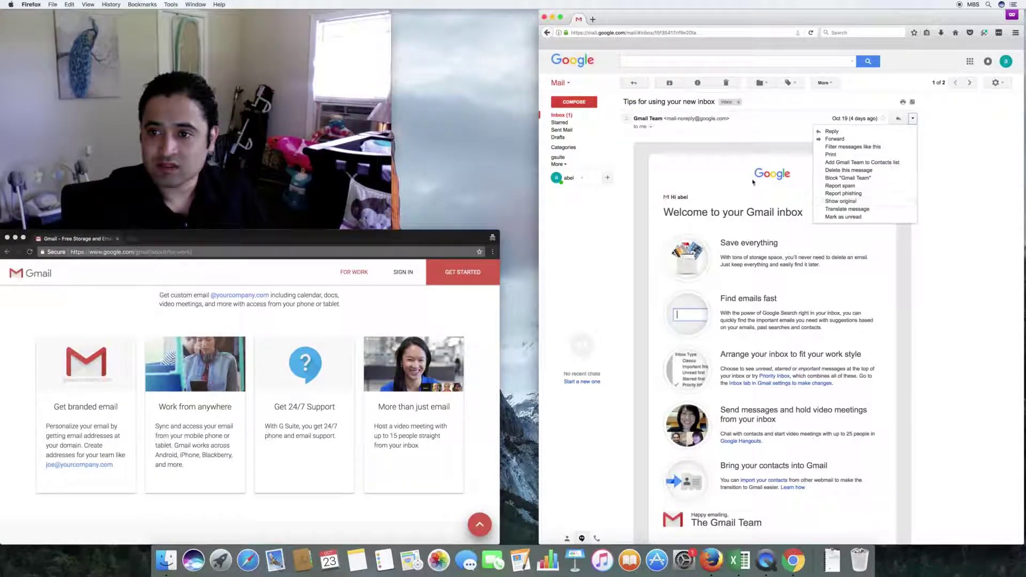
left_click(761, 82)
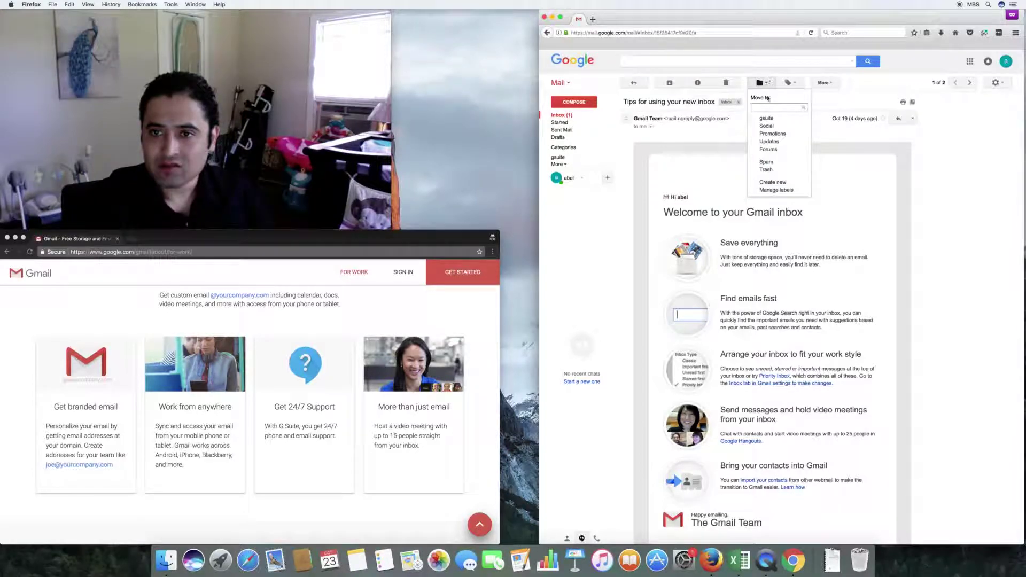
left_click(921, 205)
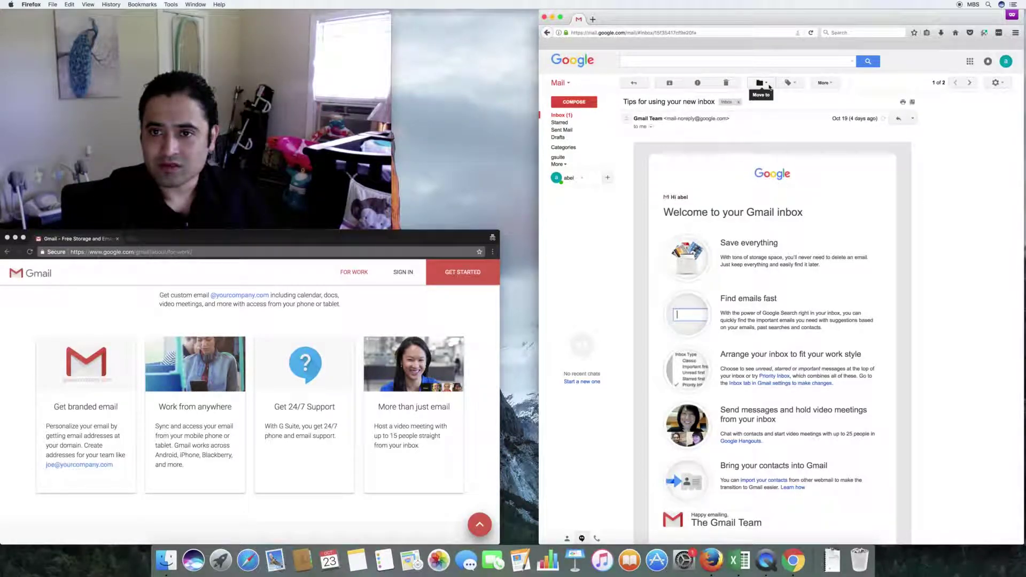
left_click(766, 83)
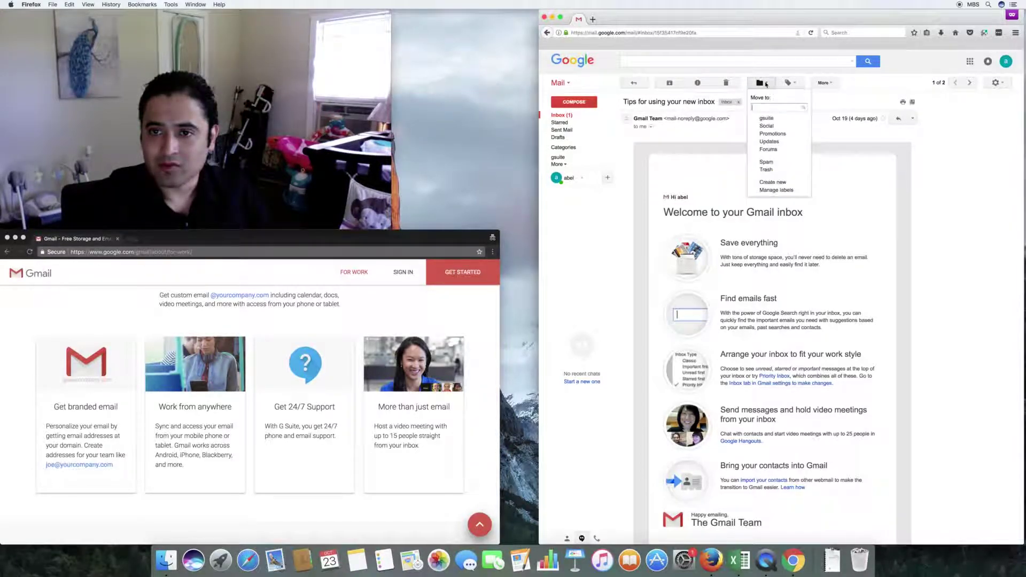
left_click(768, 119)
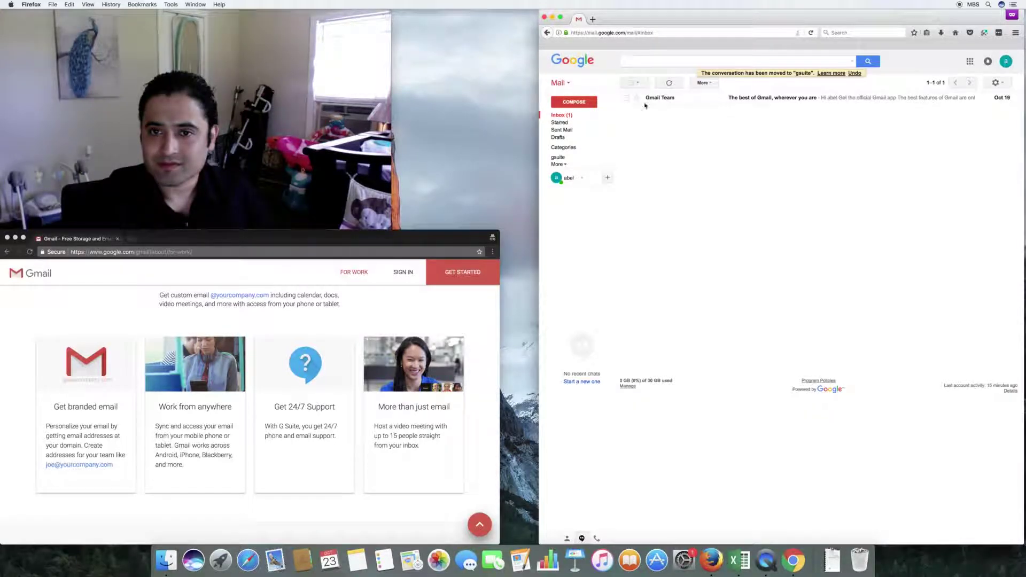
- File 'The best of Gmail, wherever you are' conversation under the gsuite label
left_click(707, 98)
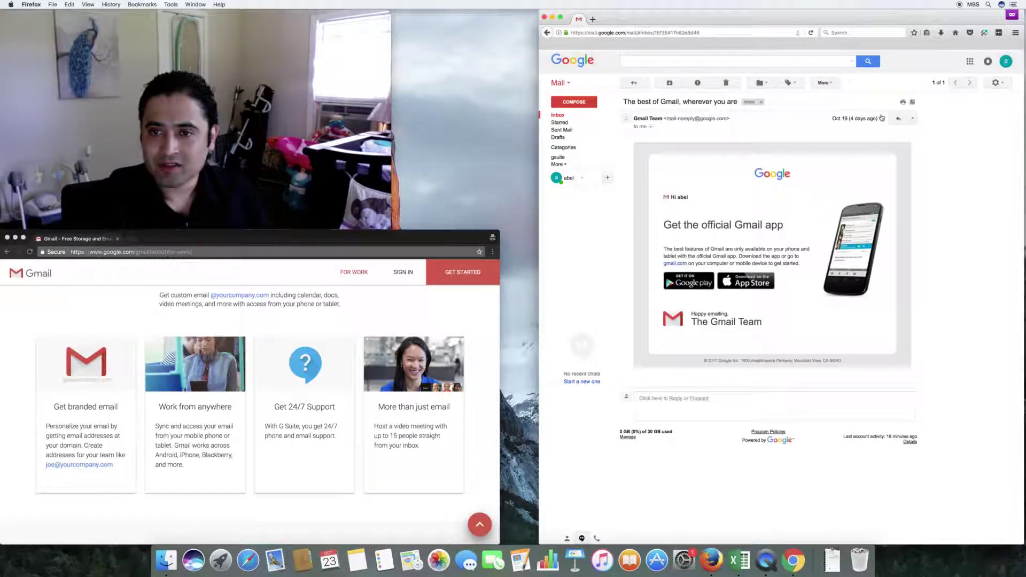
left_click(768, 83)
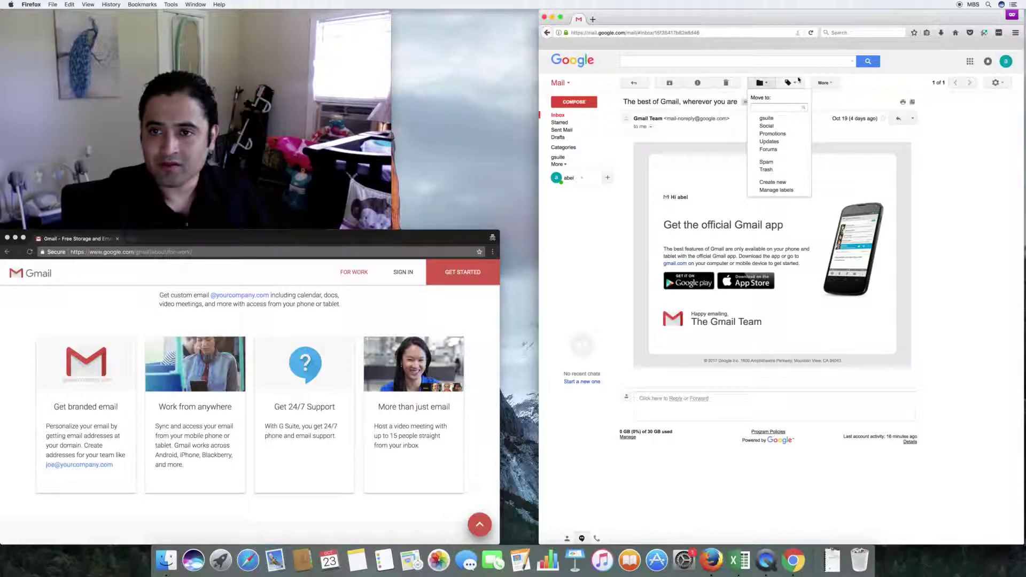
left_click(793, 83)
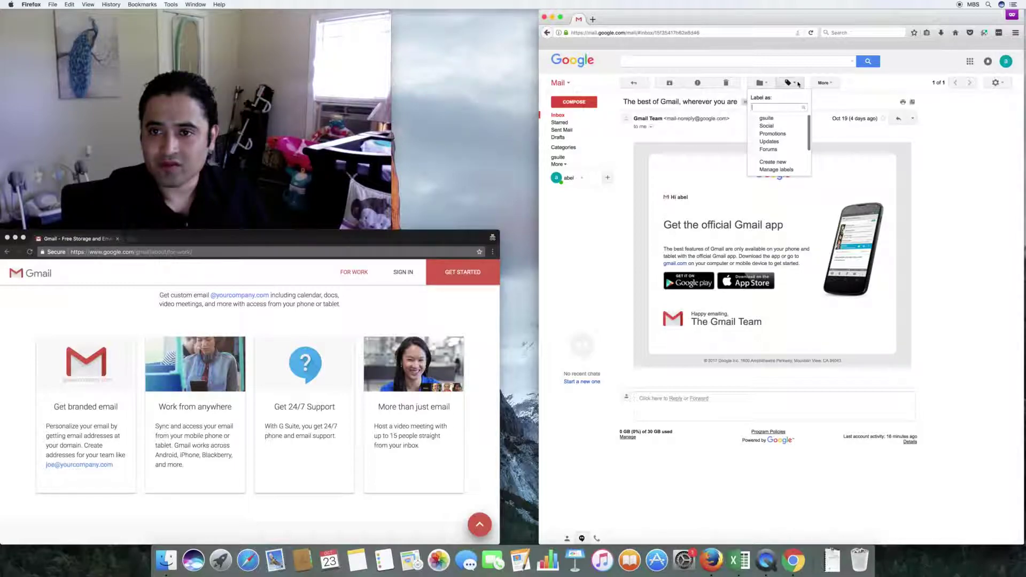
left_click(767, 118)
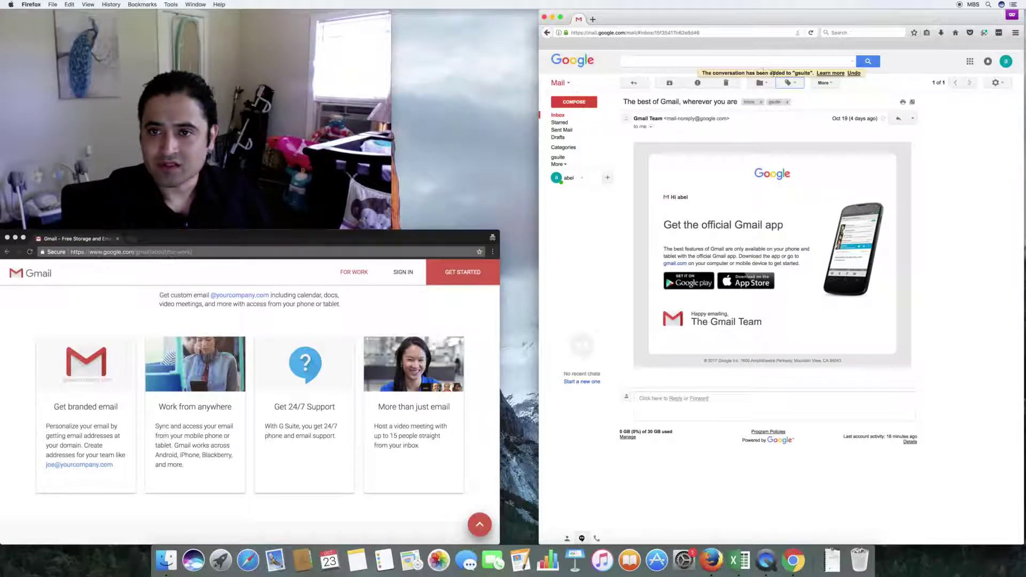
left_click(561, 115)
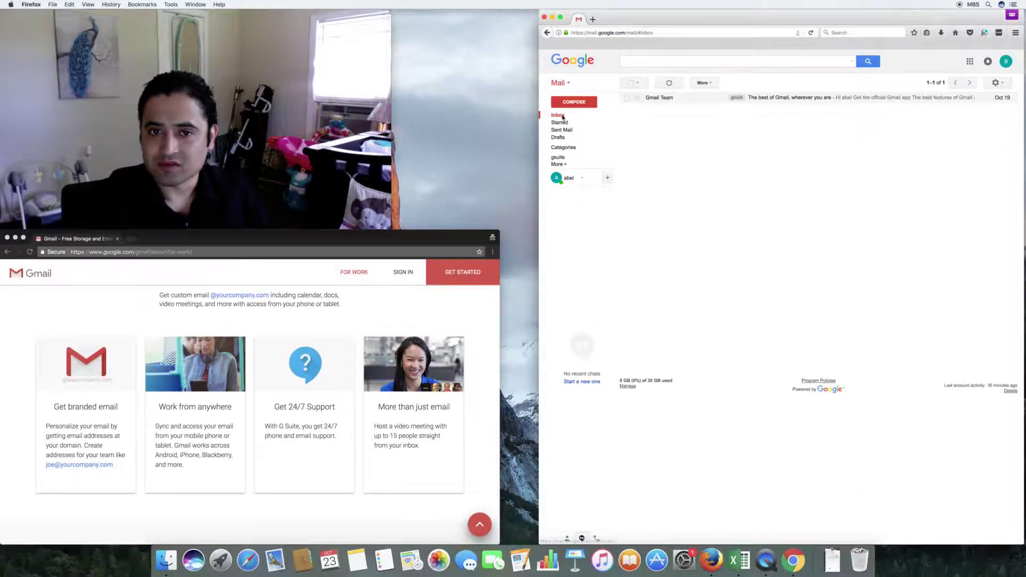
left_click(689, 98)
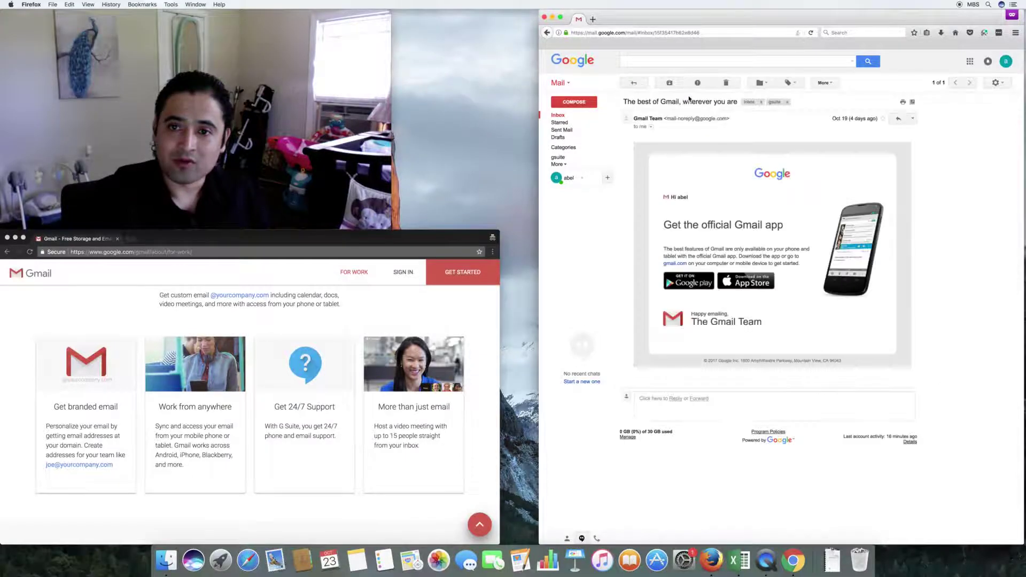
left_click(769, 84)
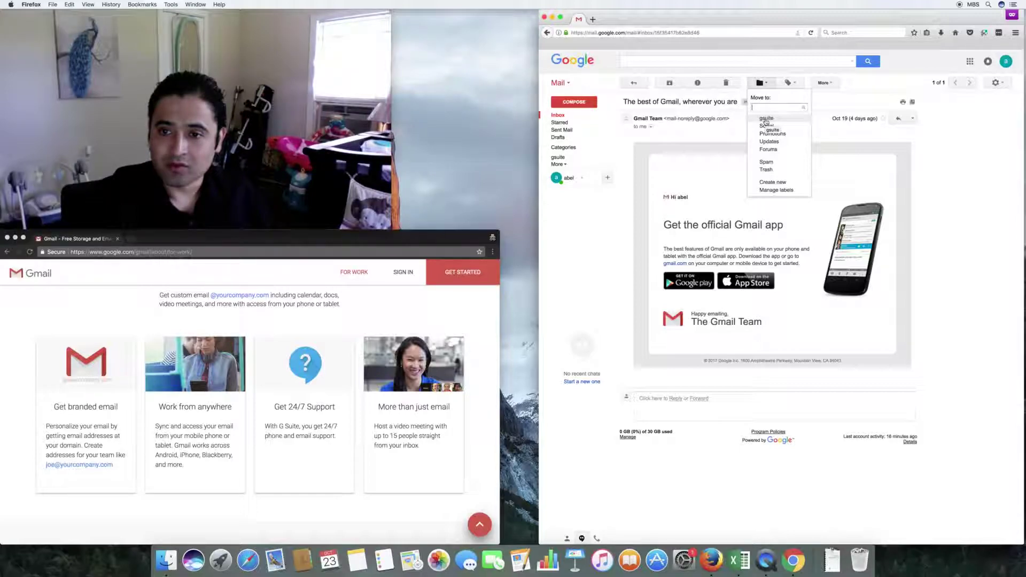
left_click(766, 118)
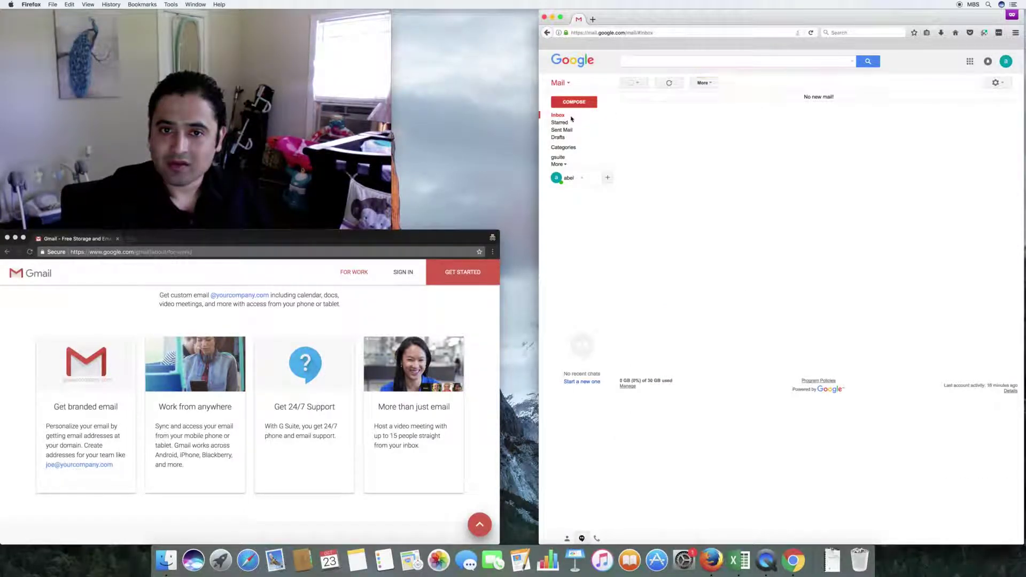
left_click(559, 158)
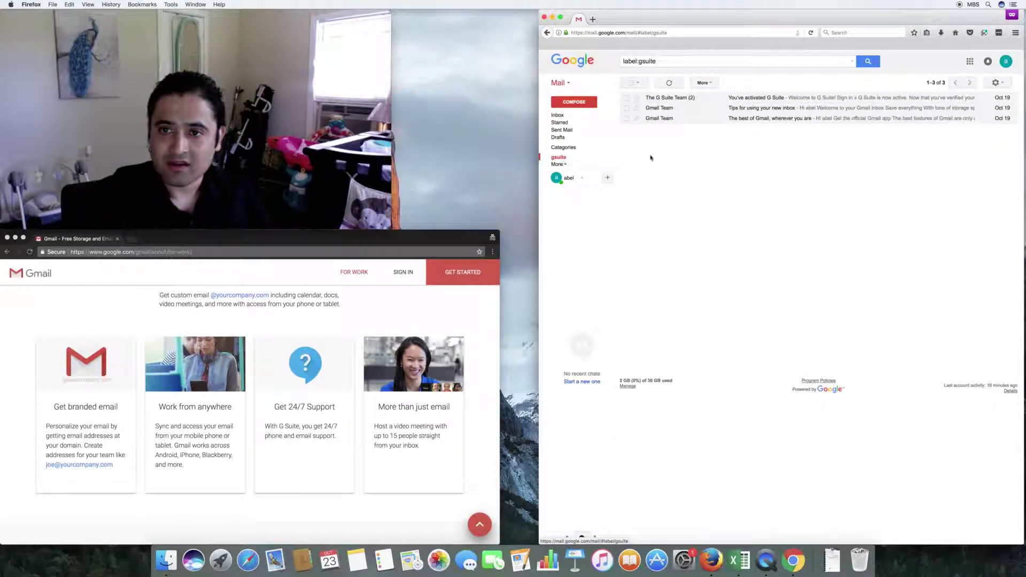
left_click(673, 100)
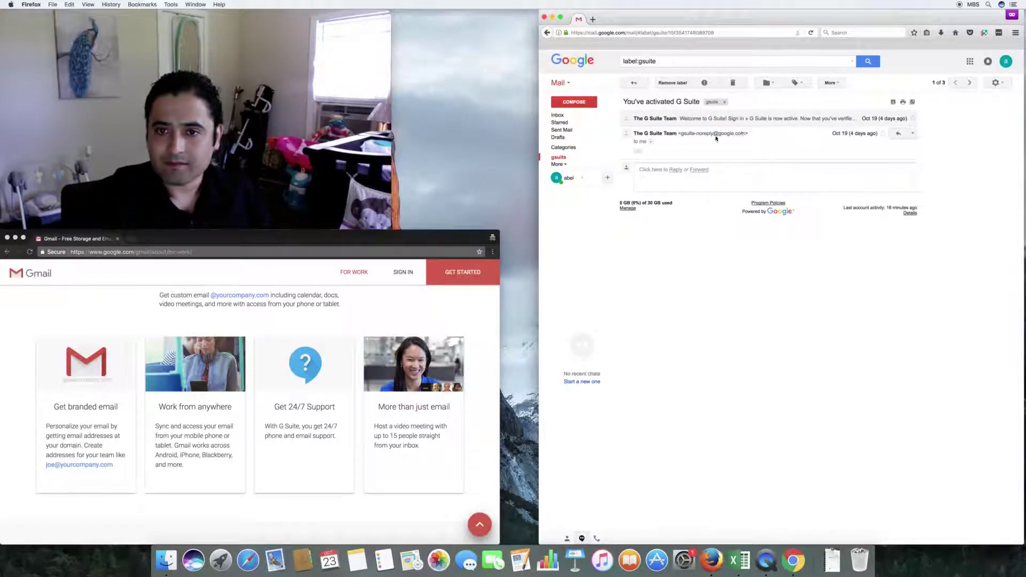
left_click(564, 157)
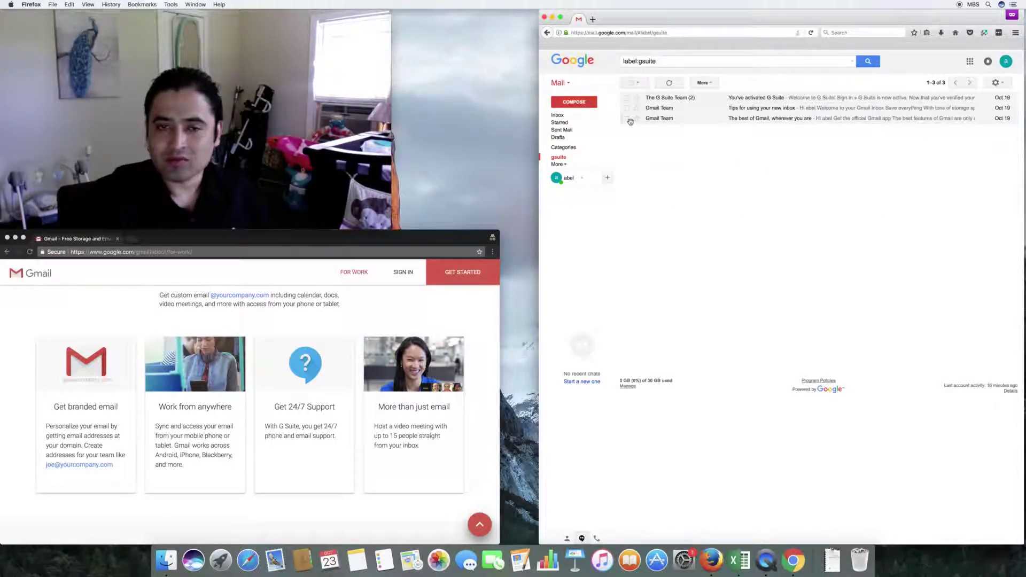
left_click(563, 116)
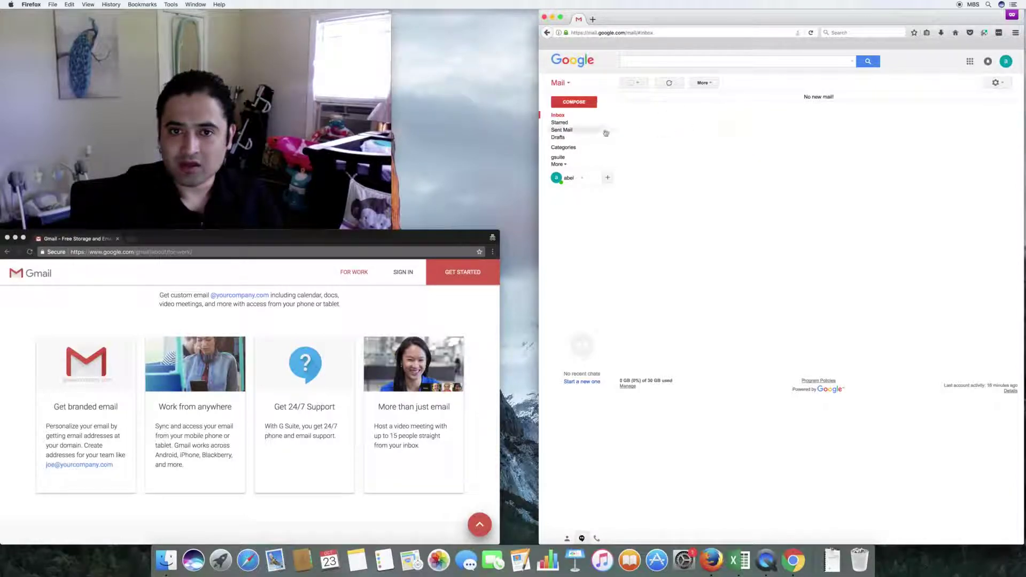
left_click(560, 123)
left_click(562, 115)
left_click(563, 122)
left_click(561, 116)
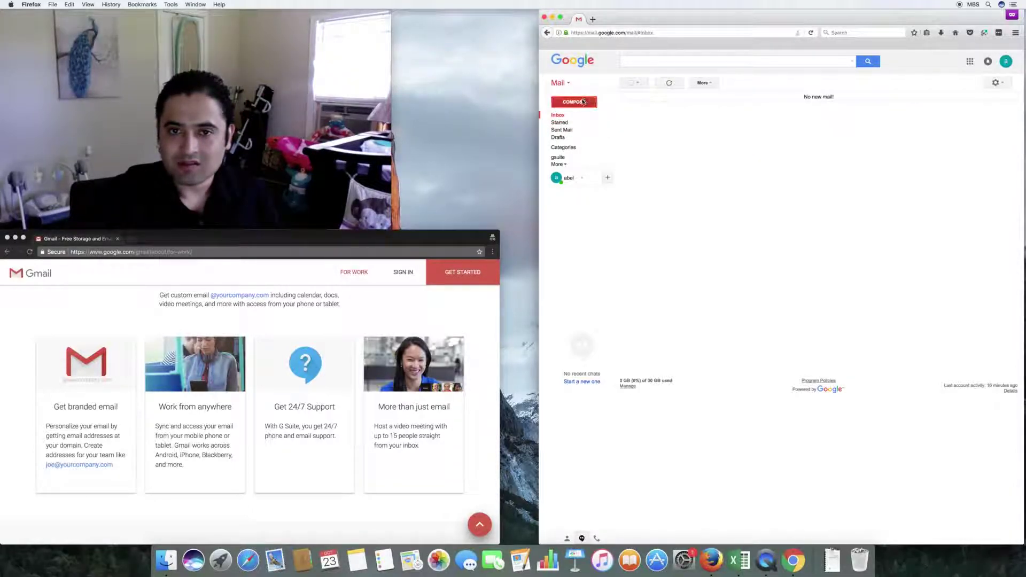
left_click(574, 101)
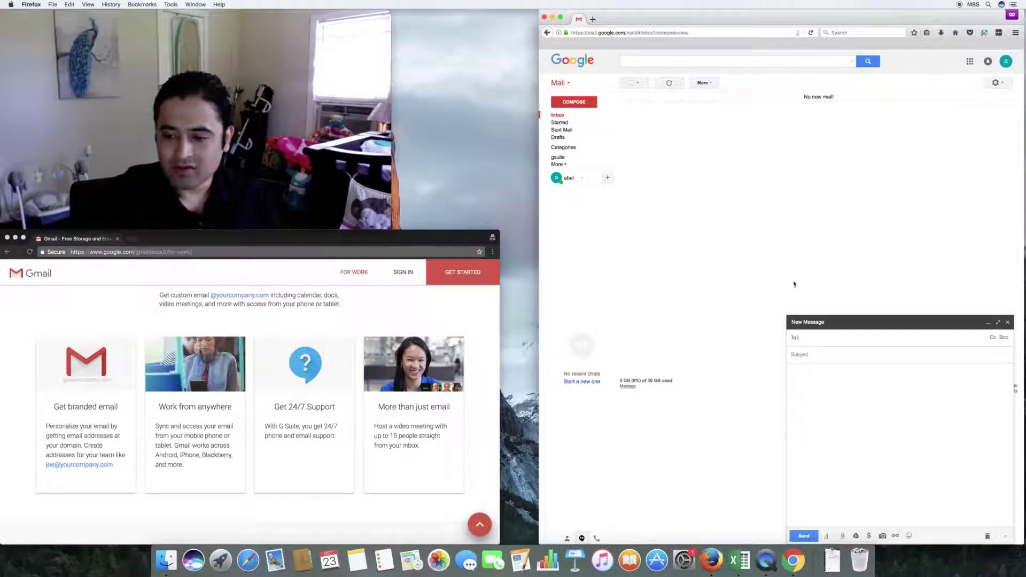
- Send your own address the email 'this is a test gmail email' with body 'how do you like dem apples'
left_click(839, 339)
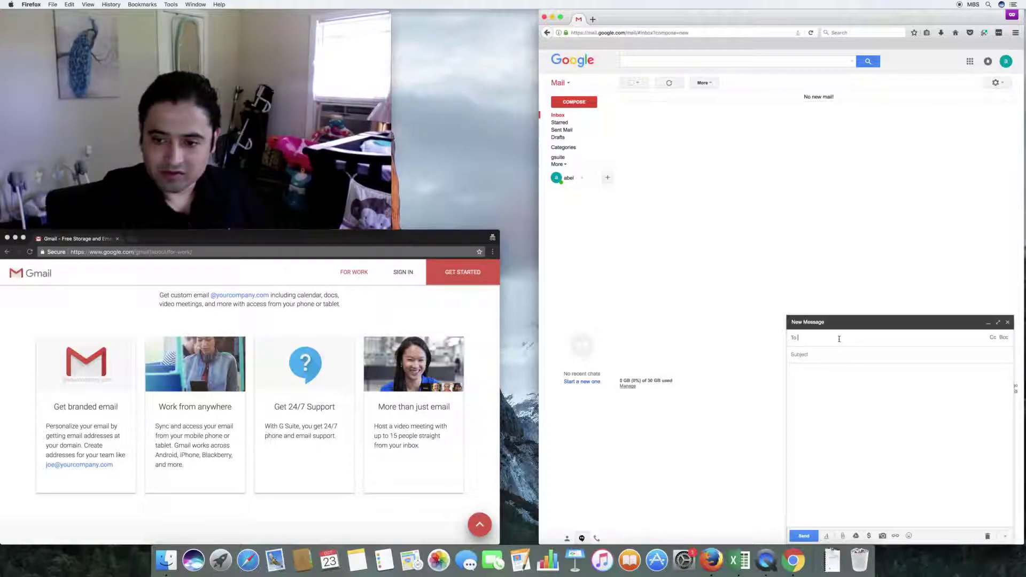
type("demo@")
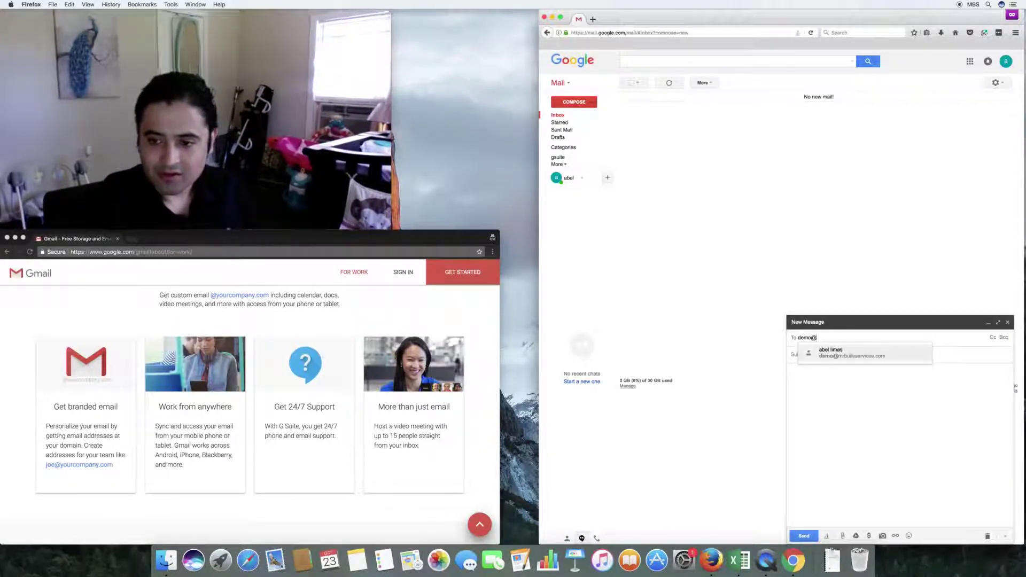
key("Tab")
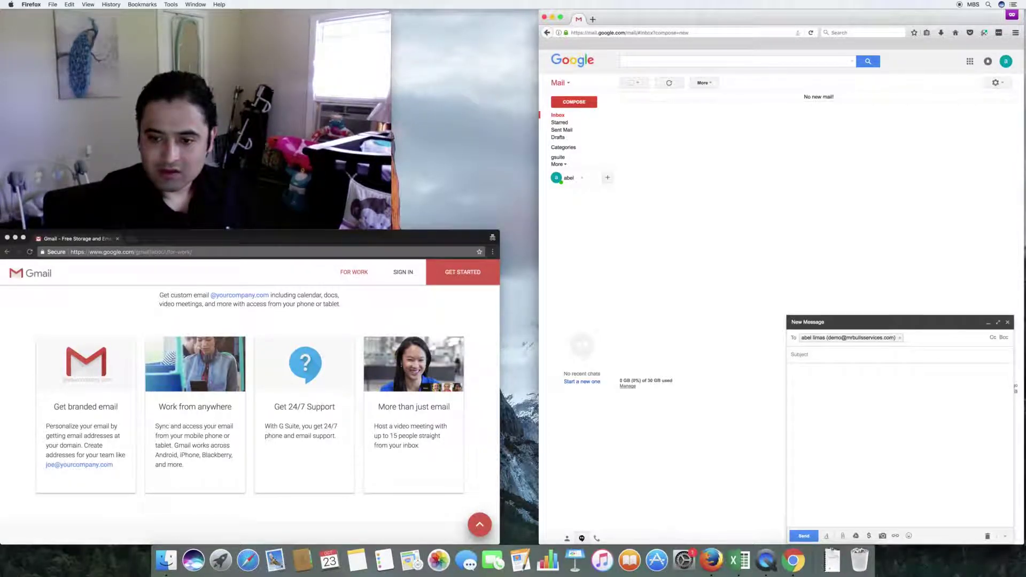
type("THI")
key("BackSpace")
key("BackSpace")
key("BackSpace")
type("this")
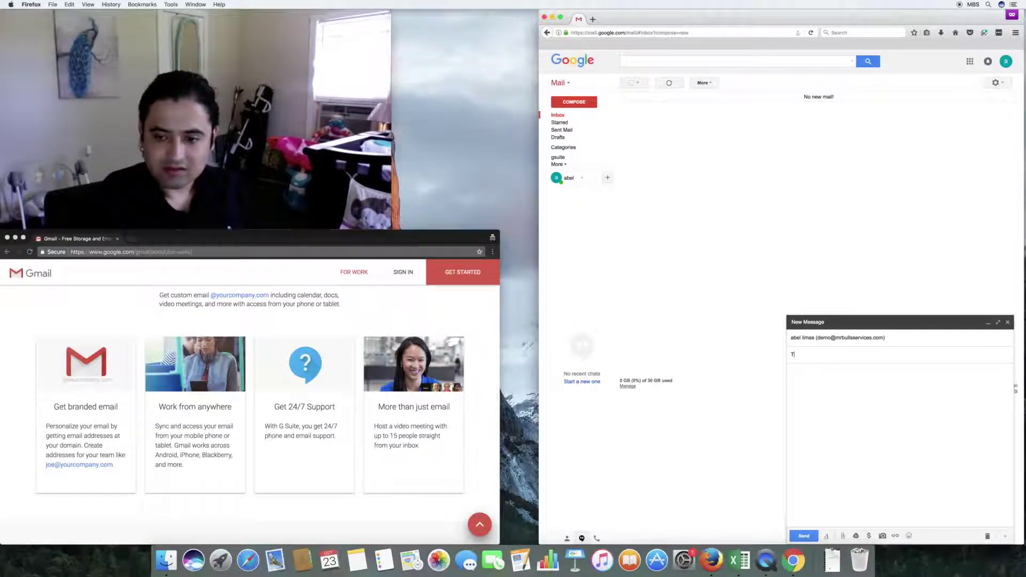
type(" is a n")
key("BackSpace")
type("r")
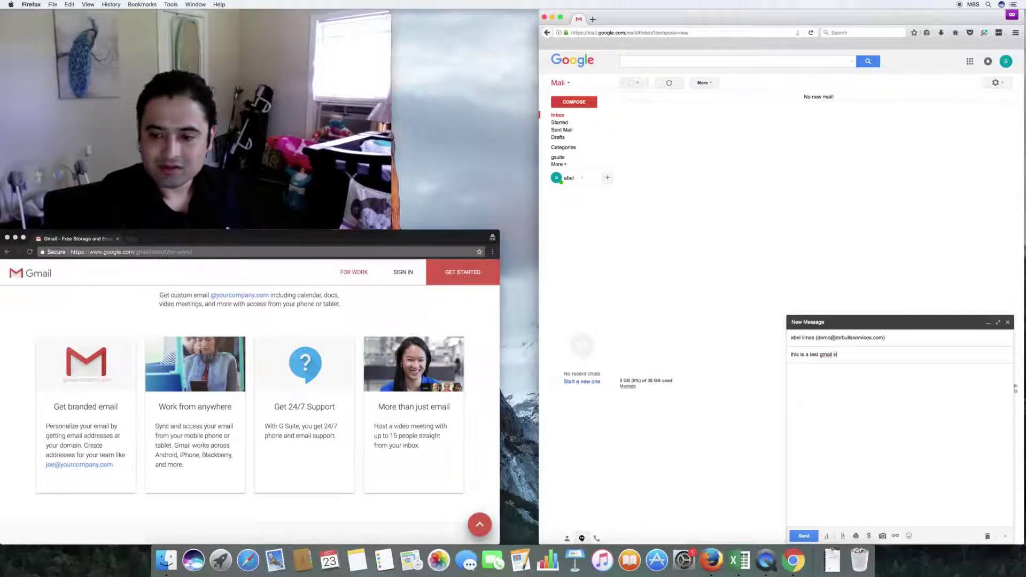
left_click(792, 370)
type("how do you li")
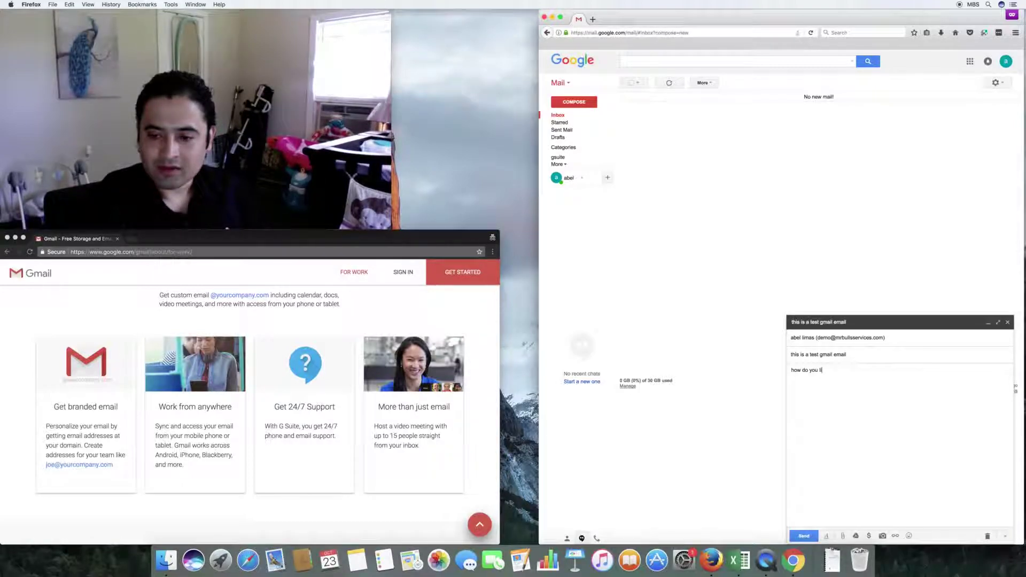
type("ke dem apples,... :)")
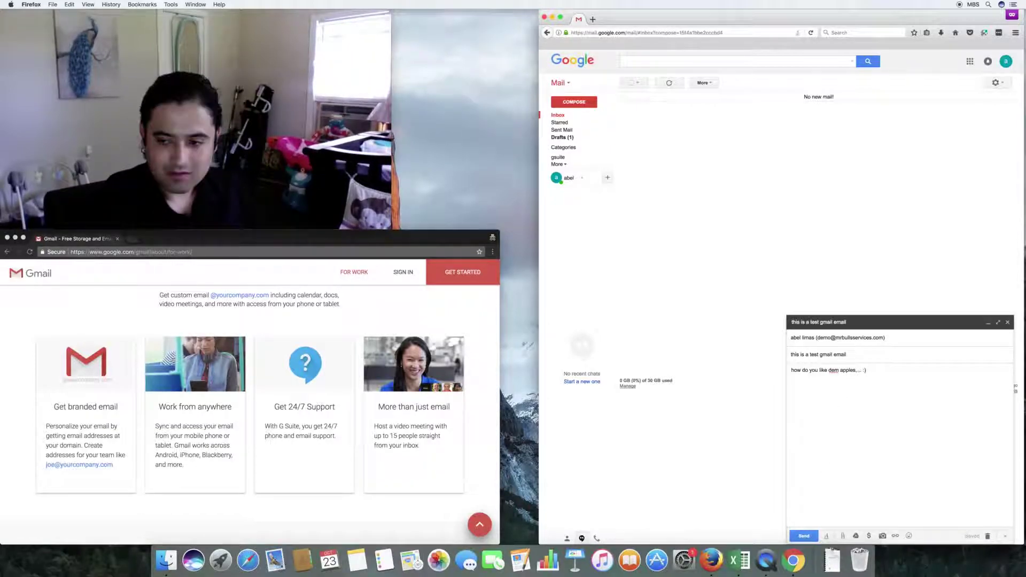
left_click(803, 536)
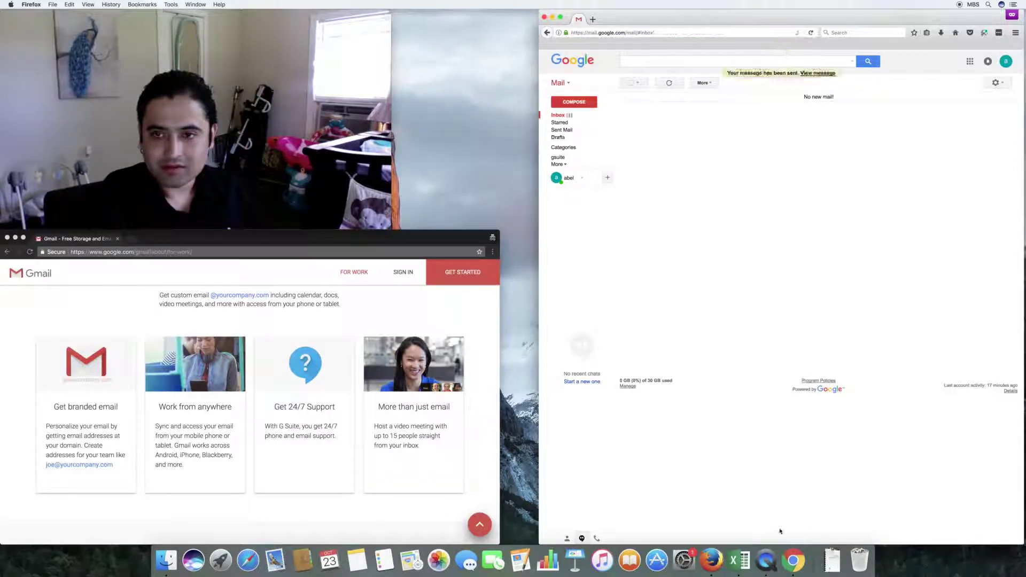
- Check the sent test email in Sent Mail, then open the received copy and start a reply
left_click(811, 74)
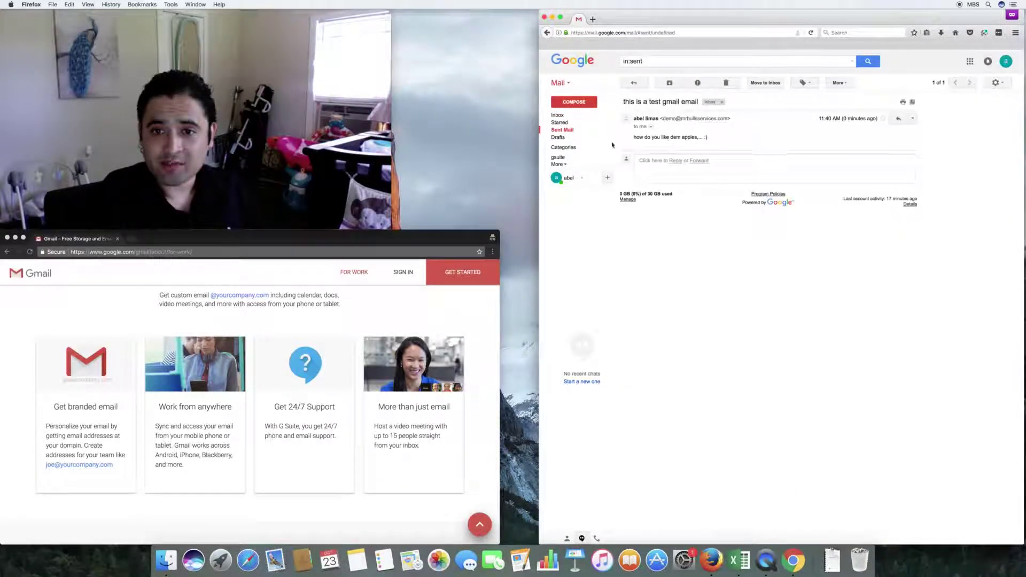
left_click(569, 131)
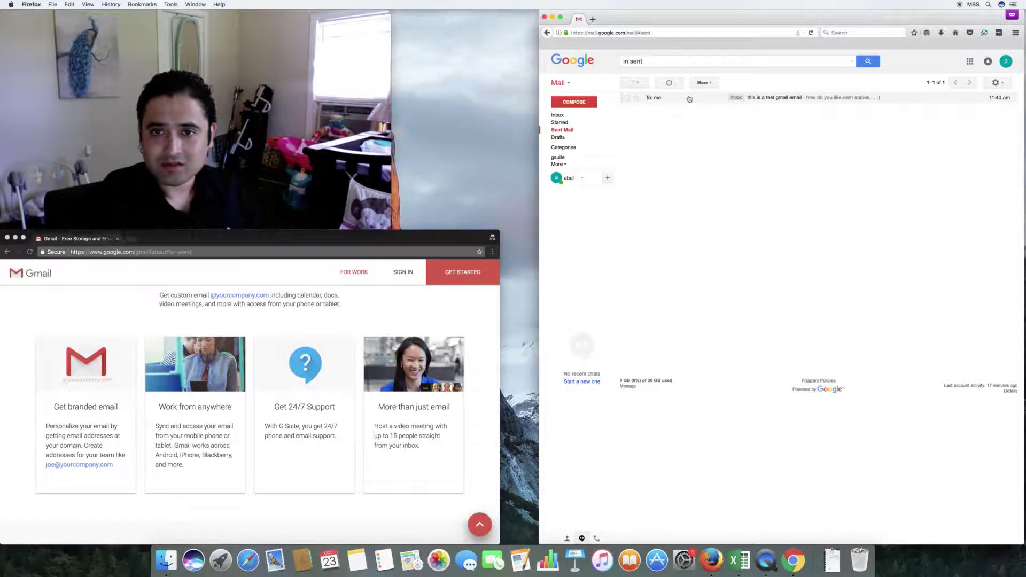
left_click(689, 98)
left_click(570, 116)
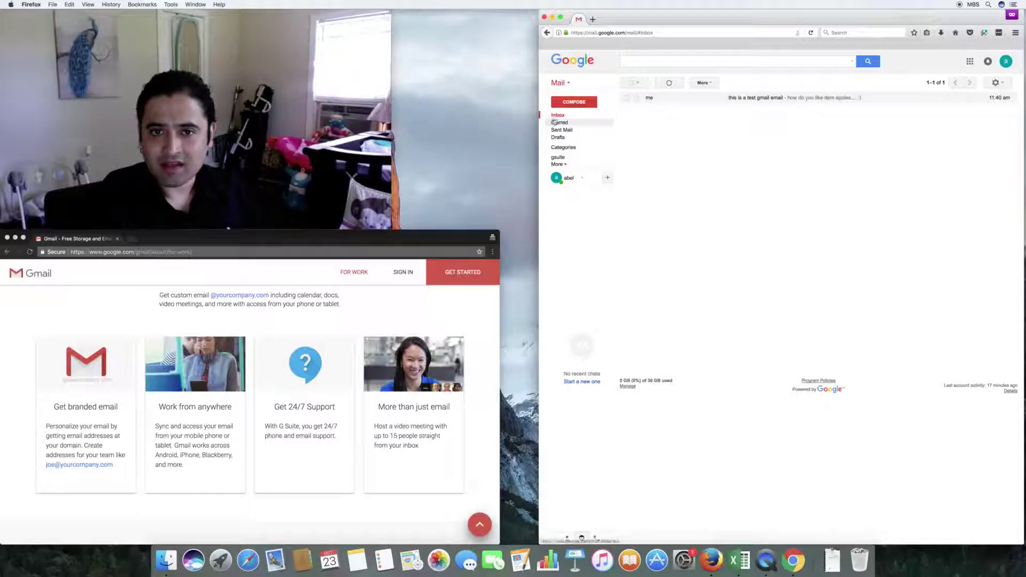
left_click(738, 100)
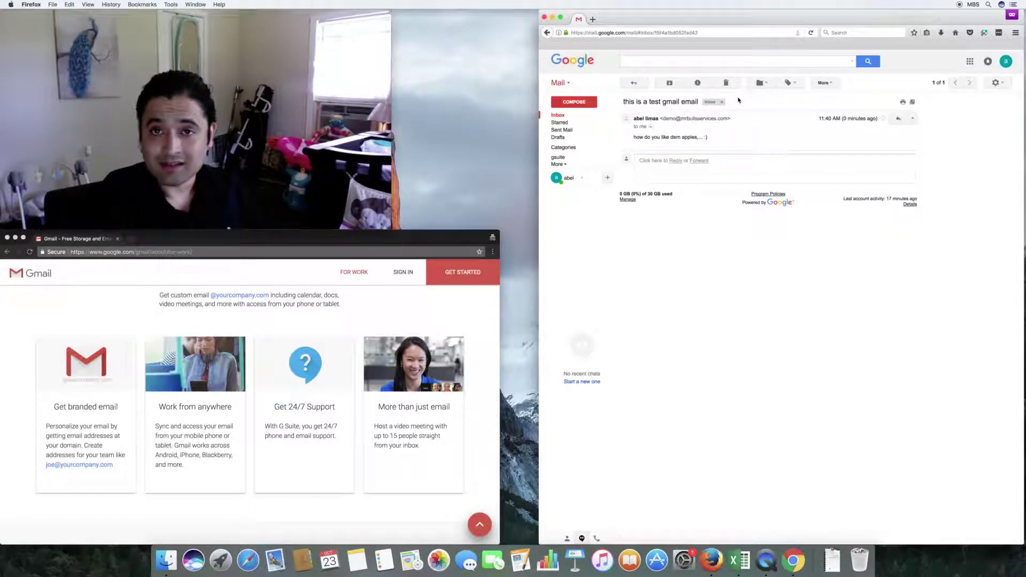
left_click(913, 118)
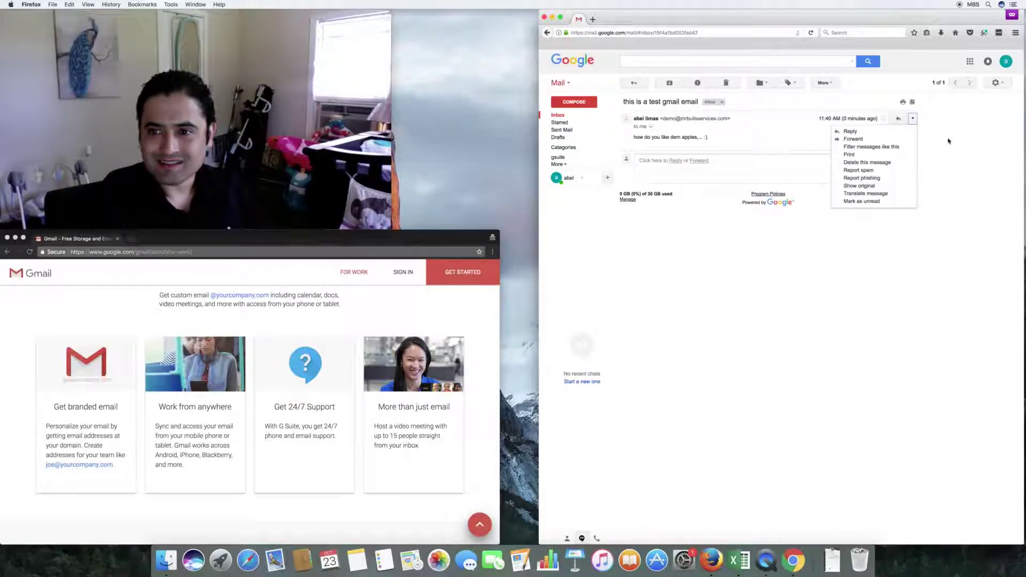
left_click(905, 119)
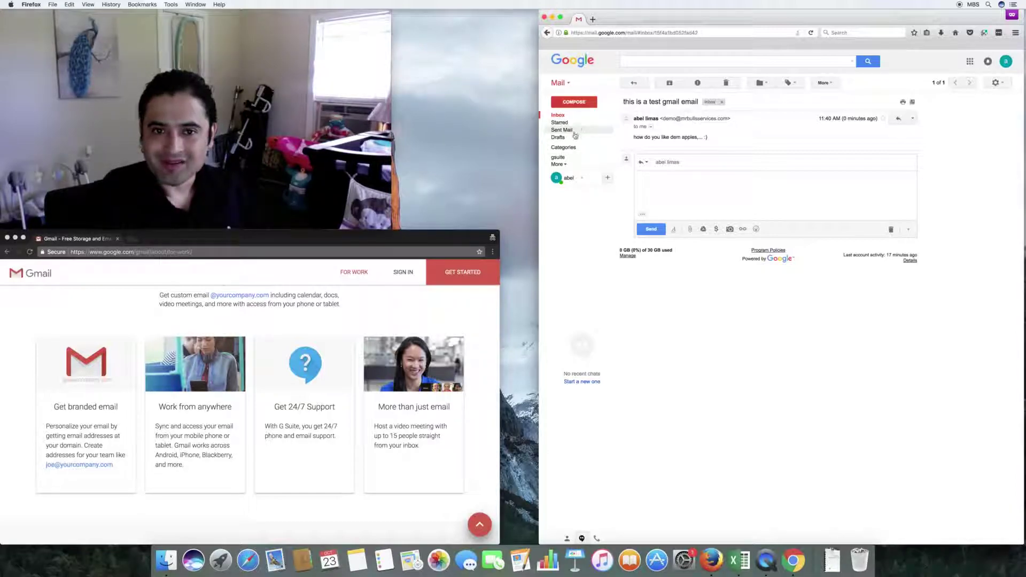
- Start a new email to the suggested contact with the subject 'draft email'
left_click(574, 102)
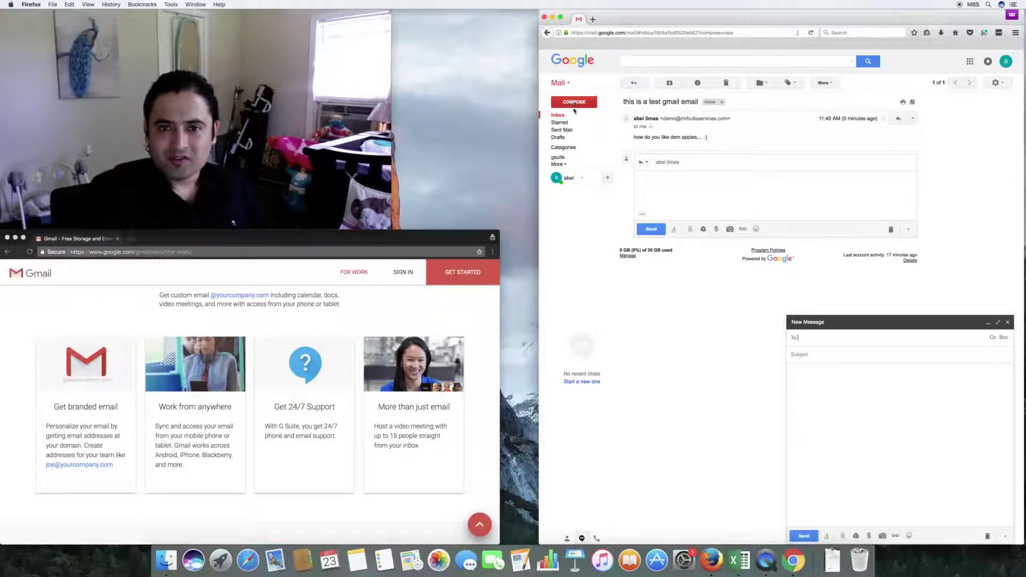
type("abel")
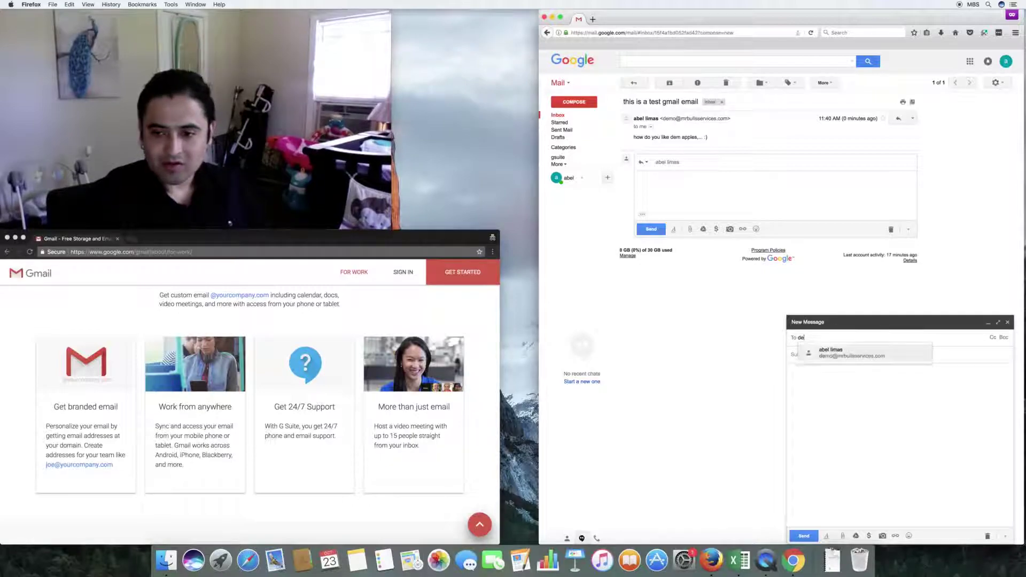
key("Return")
key("Tab")
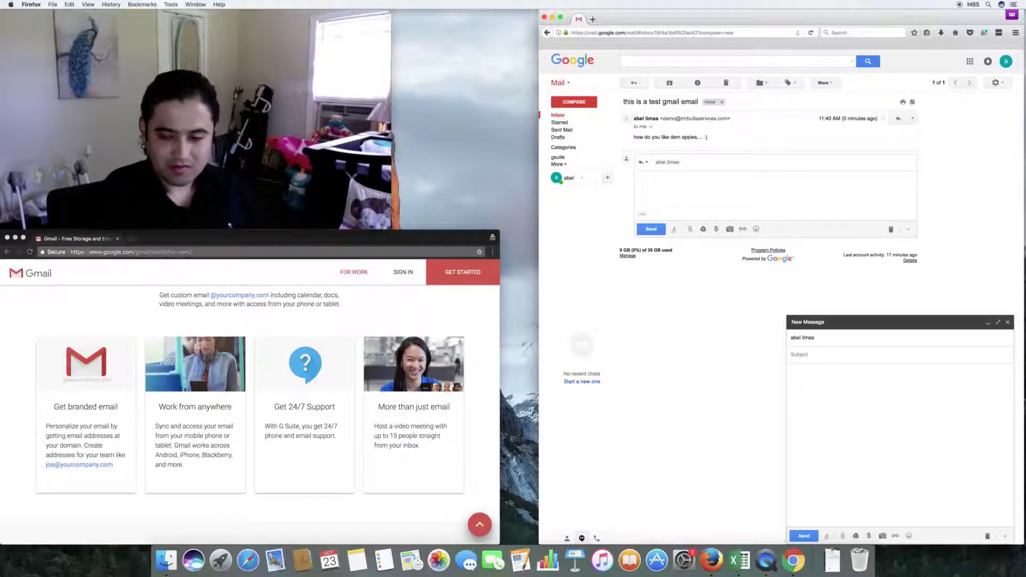
type("draft ema")
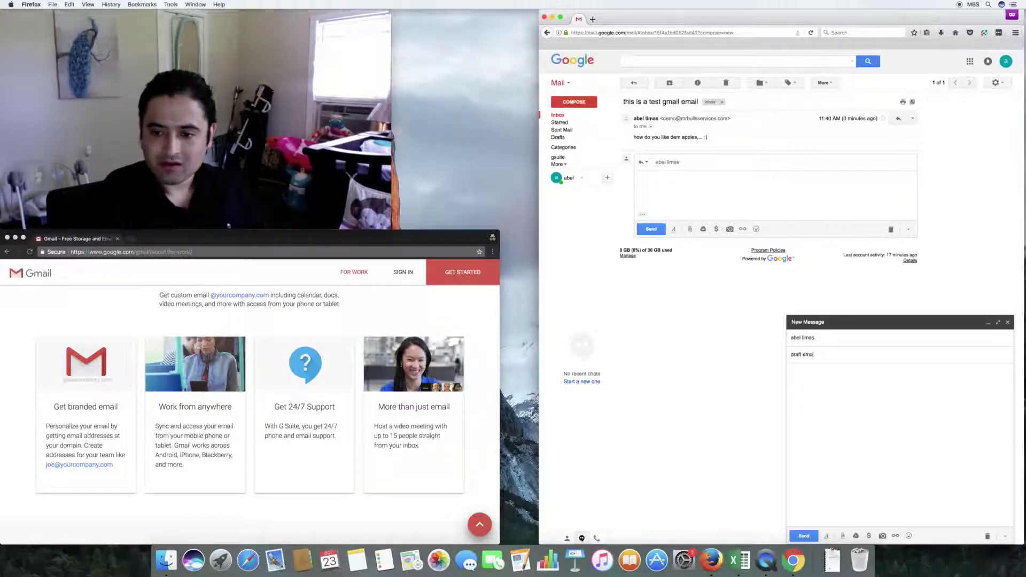
key("Tab")
- Write the body text 'starting create email.' followed by a new line
type("starting creat")
key("BackSpace")
type("create eami")
key("BackSpace")
key("BackSpace")
key("BackSpace")
type("mail,")
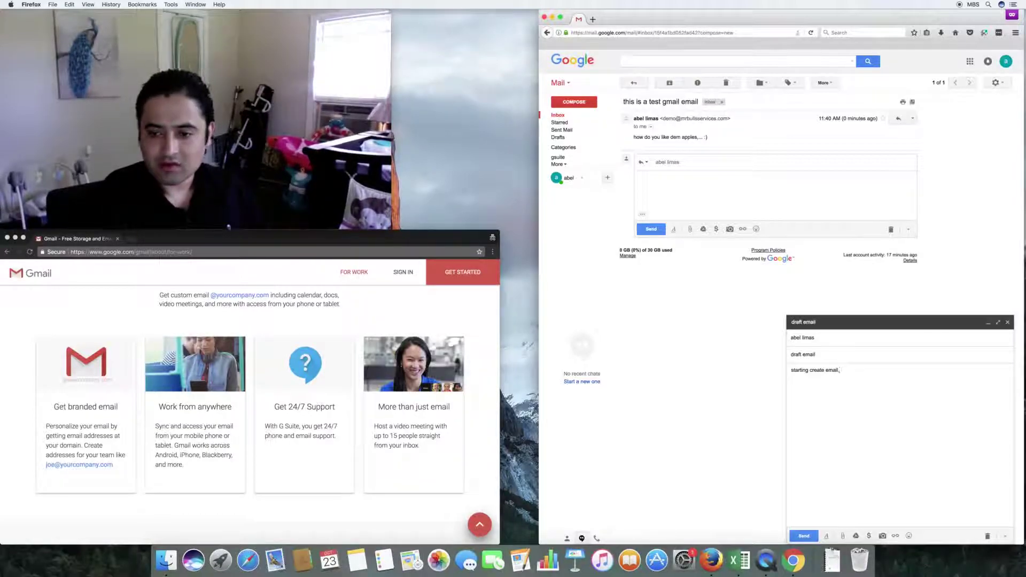
key("BackSpace")
type(".")
key("Return")
key("Return")
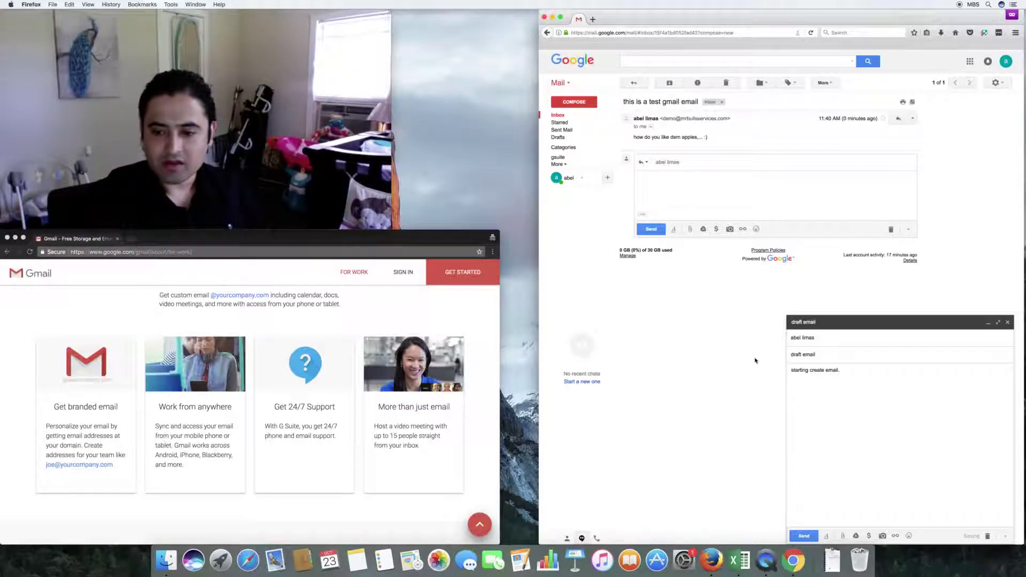
- Minimise the draft, check it in Drafts, reopen it, then close the compose window
left_click(989, 323)
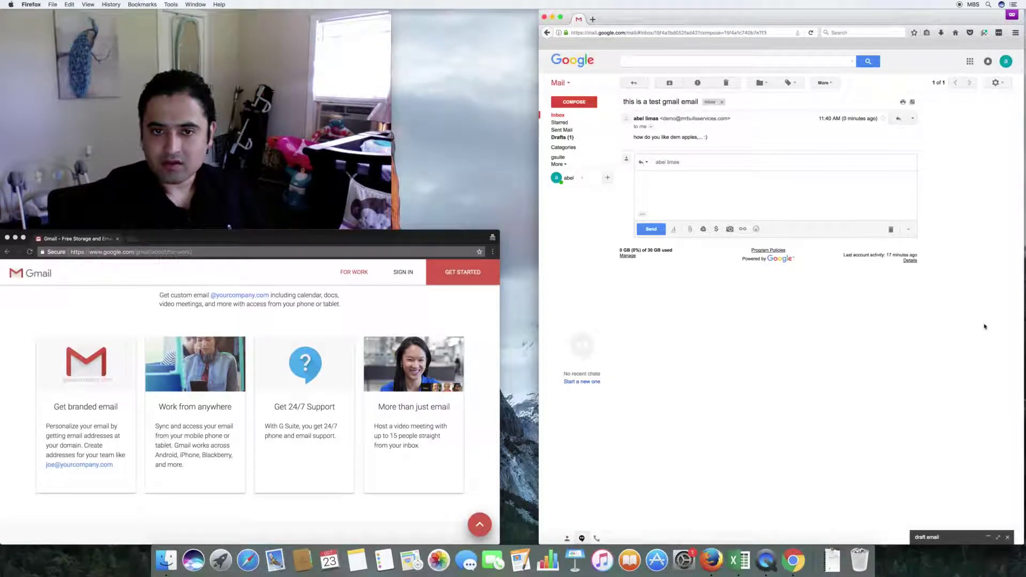
left_click(573, 138)
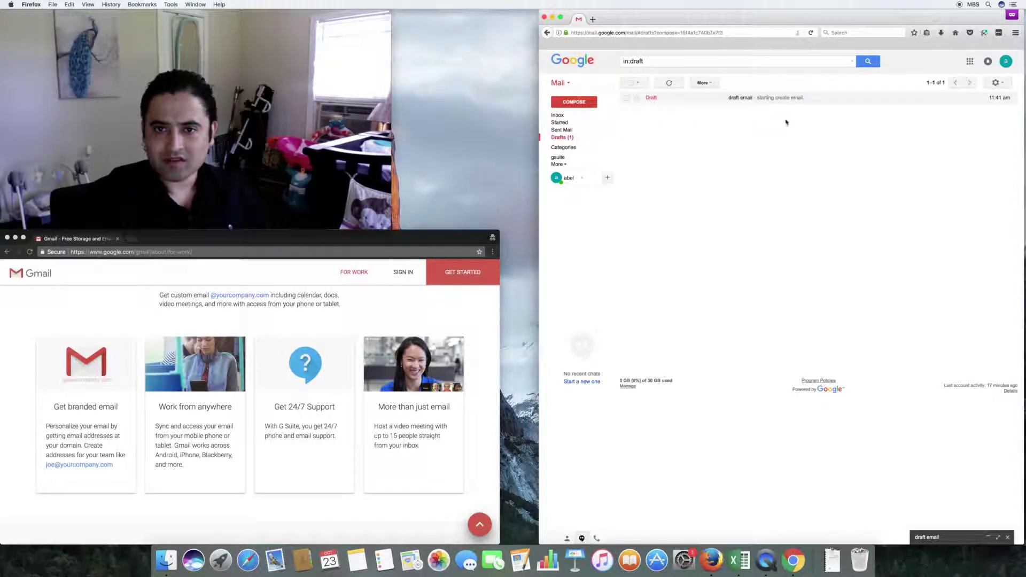
left_click(957, 538)
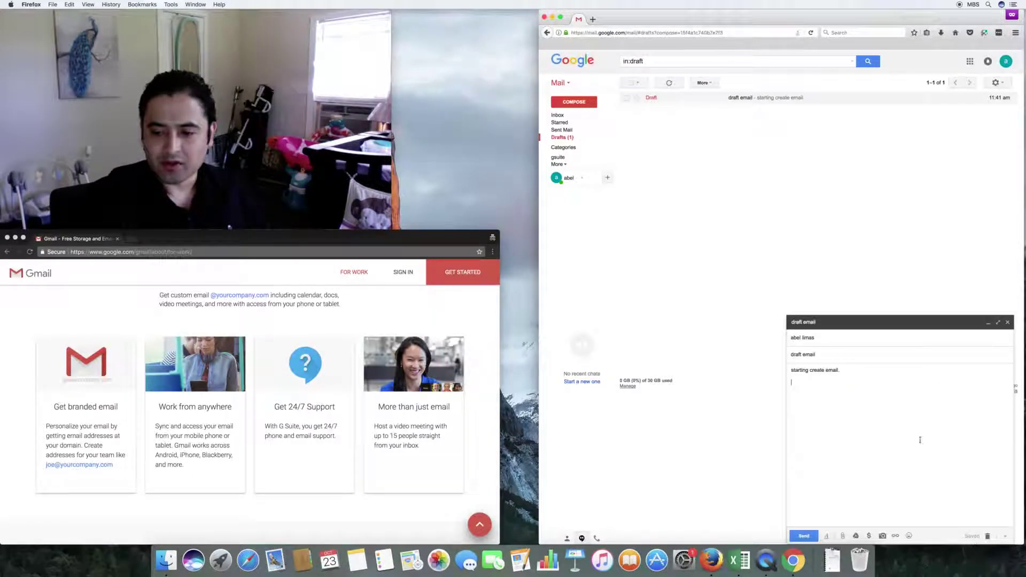
left_click(1007, 322)
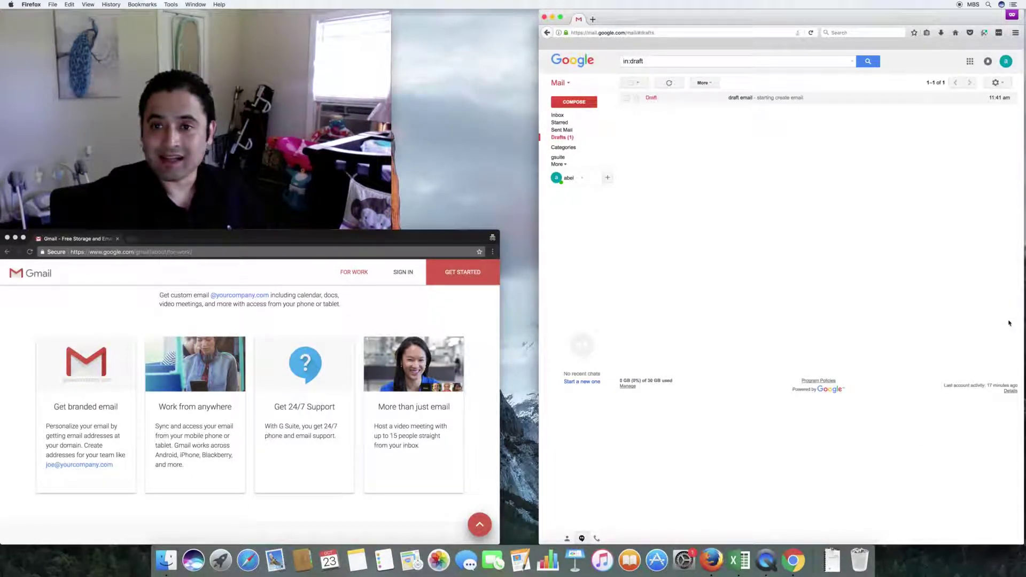
left_click(667, 98)
left_click(832, 380)
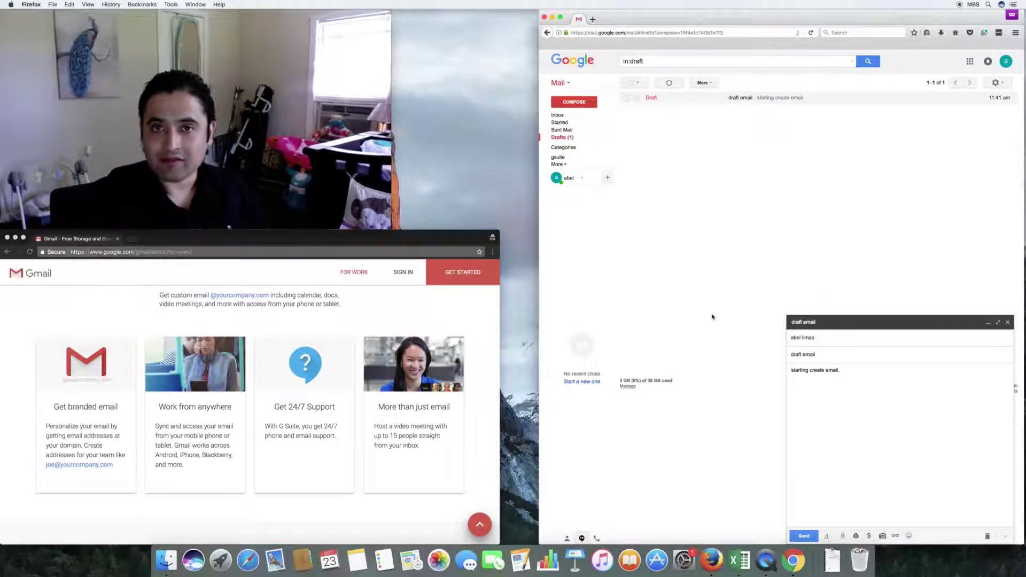
left_click(1007, 322)
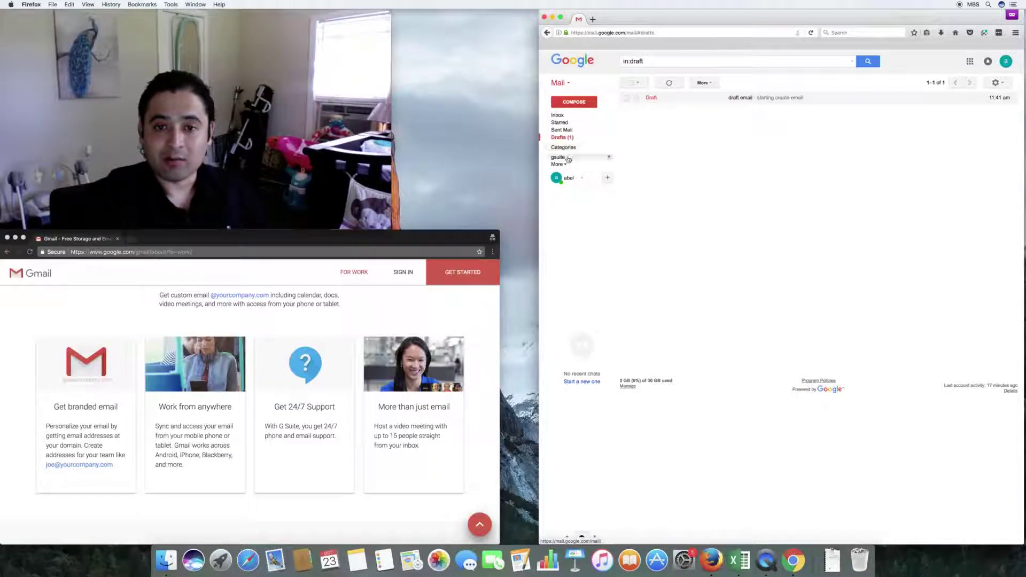
left_click(609, 158)
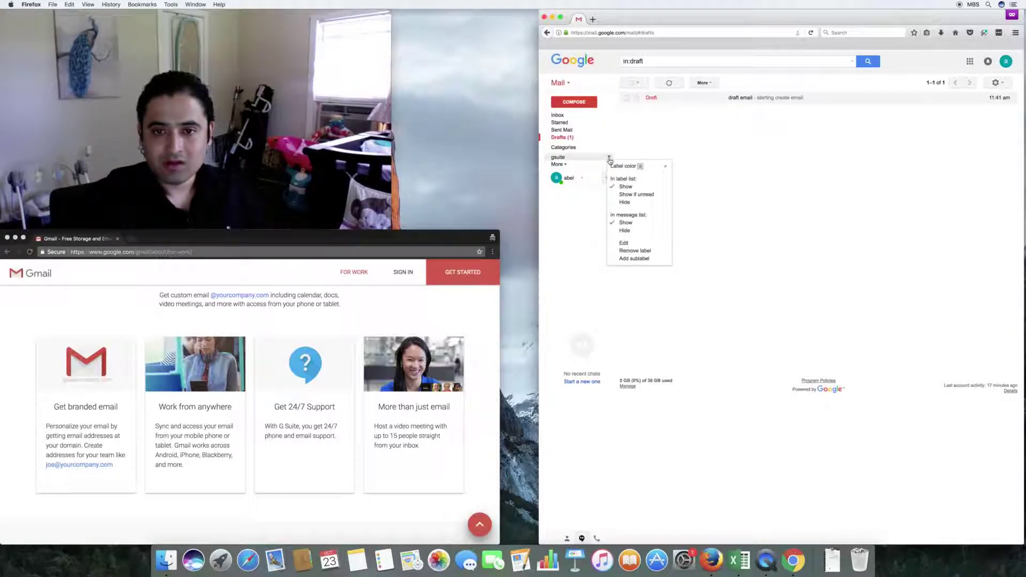
- Review the gsuite label's Add sublabel nesting options without saving, then expand the full label list
left_click(610, 158)
left_click(609, 157)
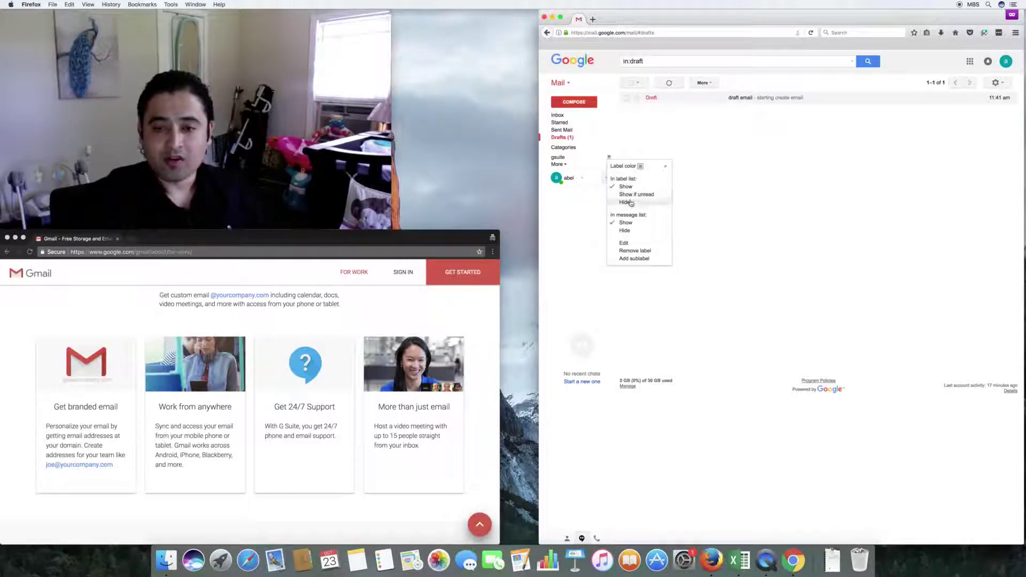
left_click(635, 246)
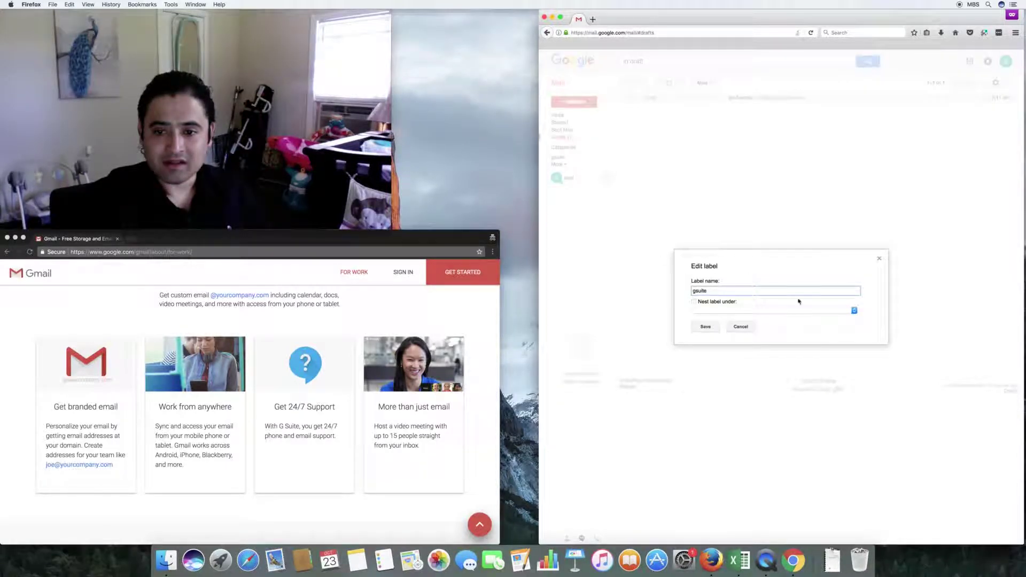
left_click(701, 302)
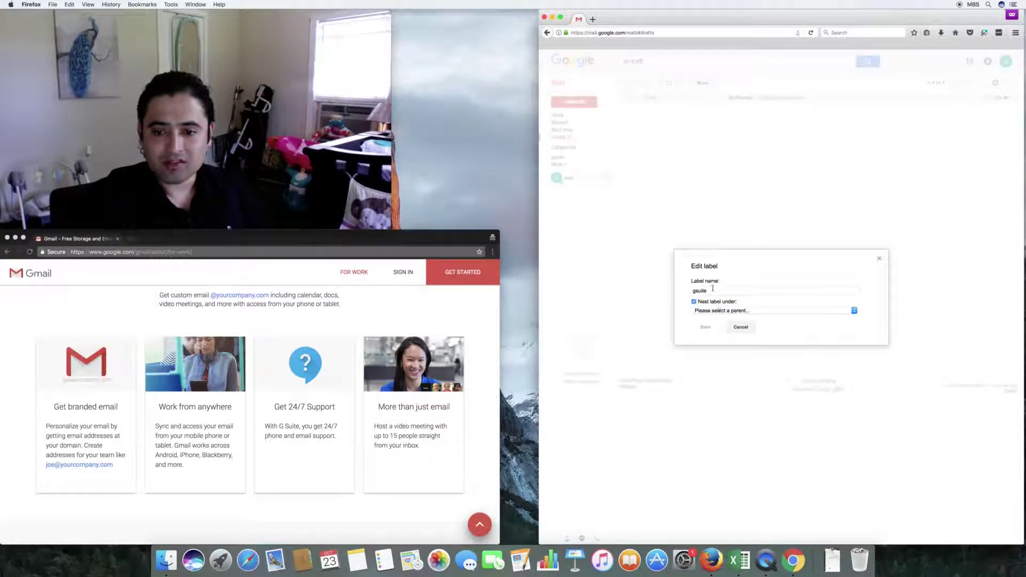
left_click(712, 312)
left_click(715, 311)
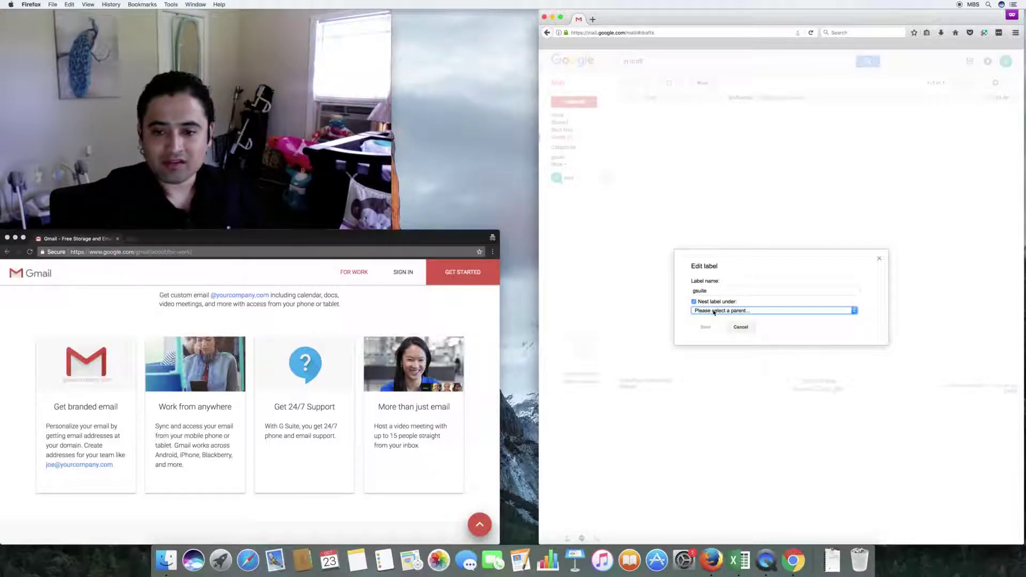
left_click(880, 259)
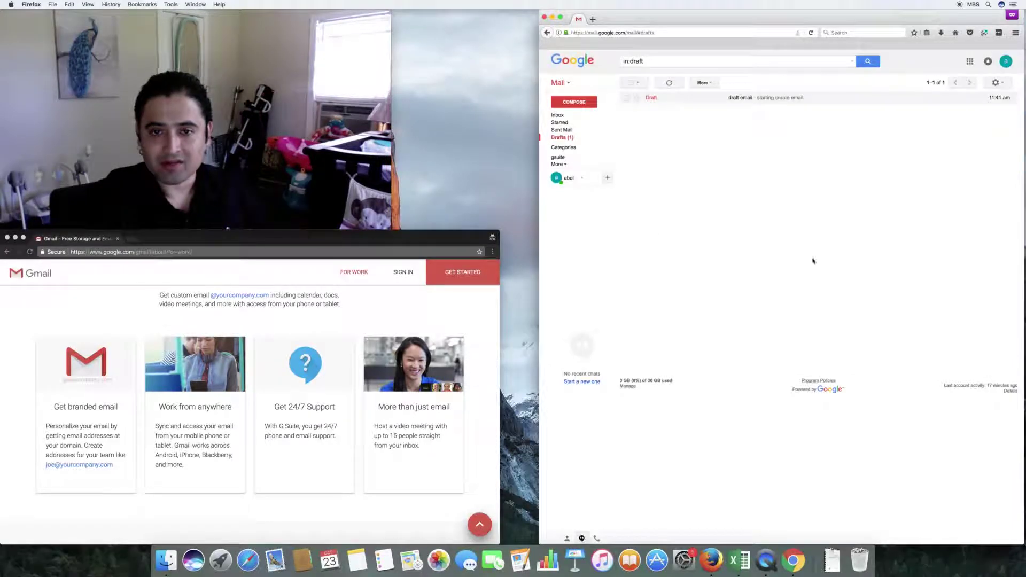
left_click(559, 165)
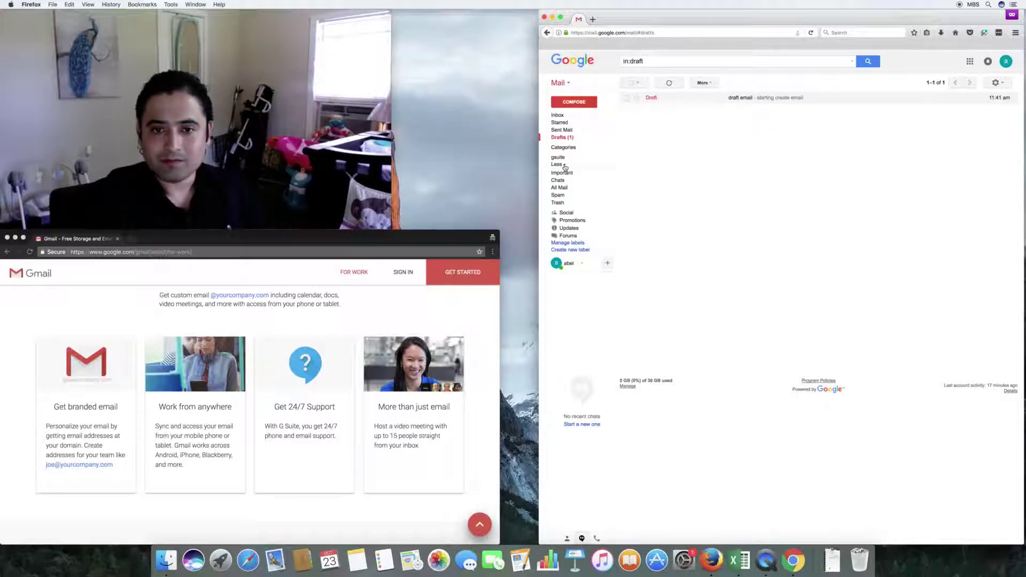
left_click(582, 264)
left_click(582, 264)
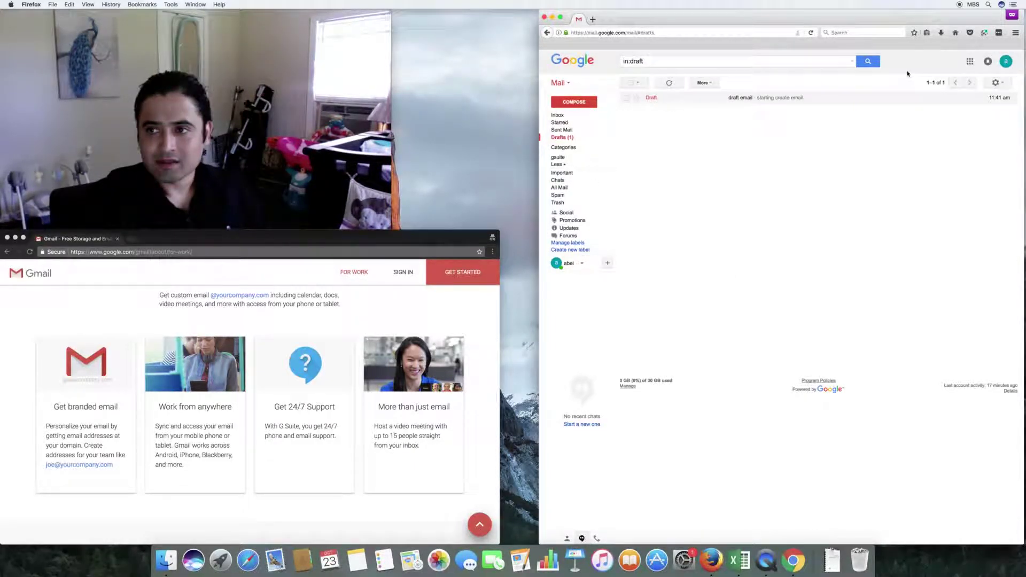
left_click(1005, 61)
left_click(833, 125)
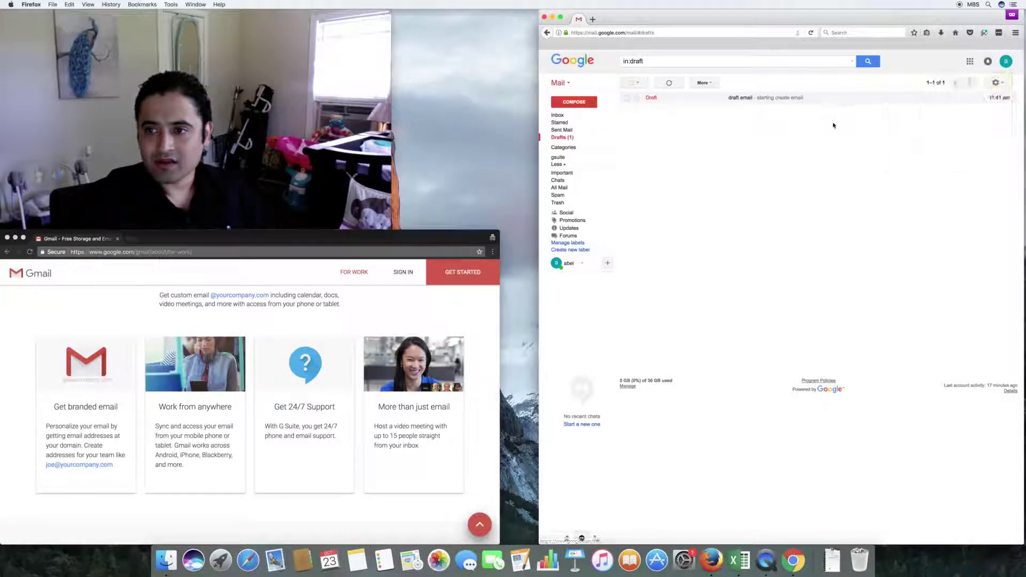
left_click(1003, 84)
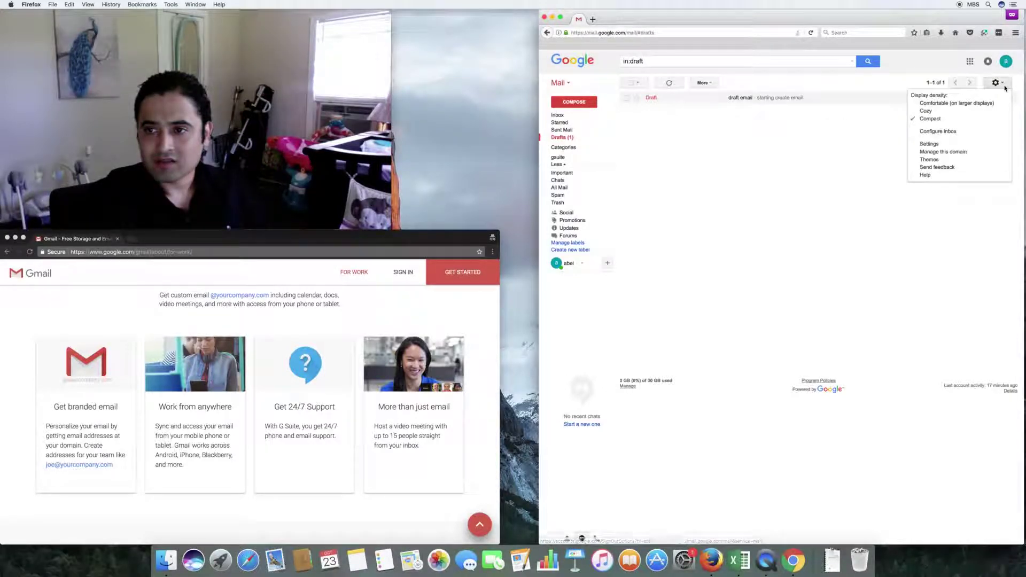
left_click(878, 148)
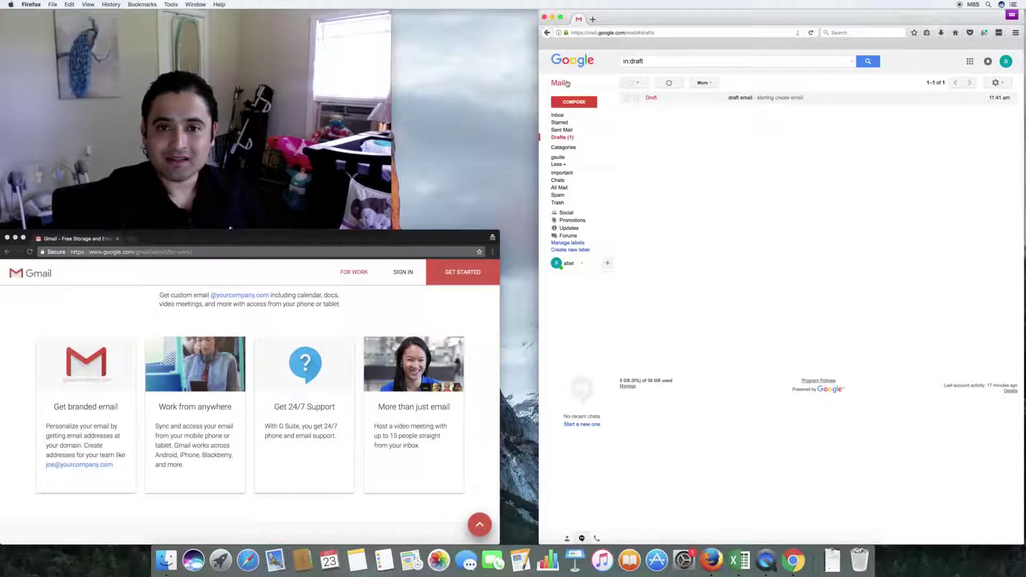
- In Contacts, add the note 'what a great team. go G Suite...' to The G Suite Team
left_click(567, 83)
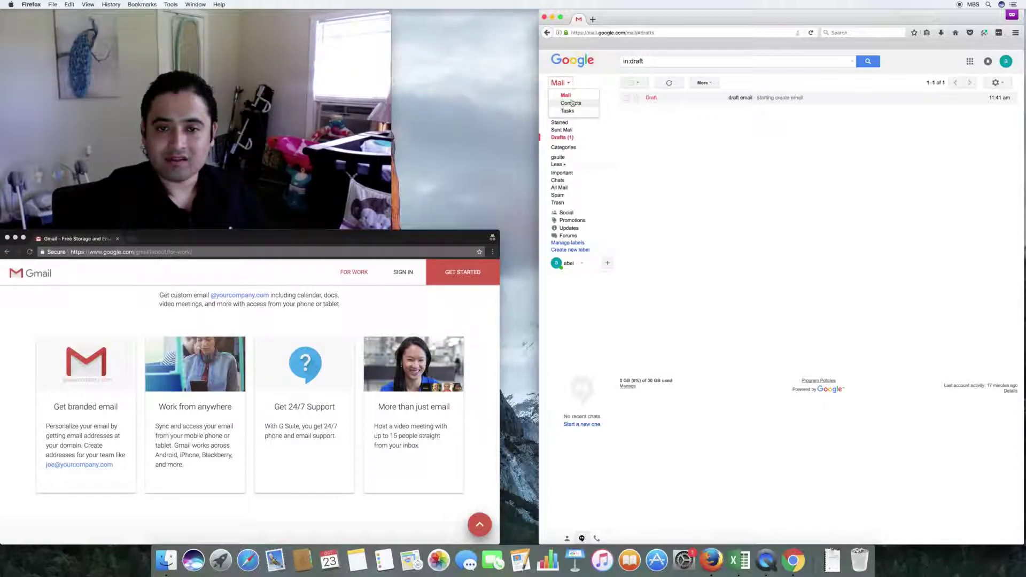
left_click(571, 103)
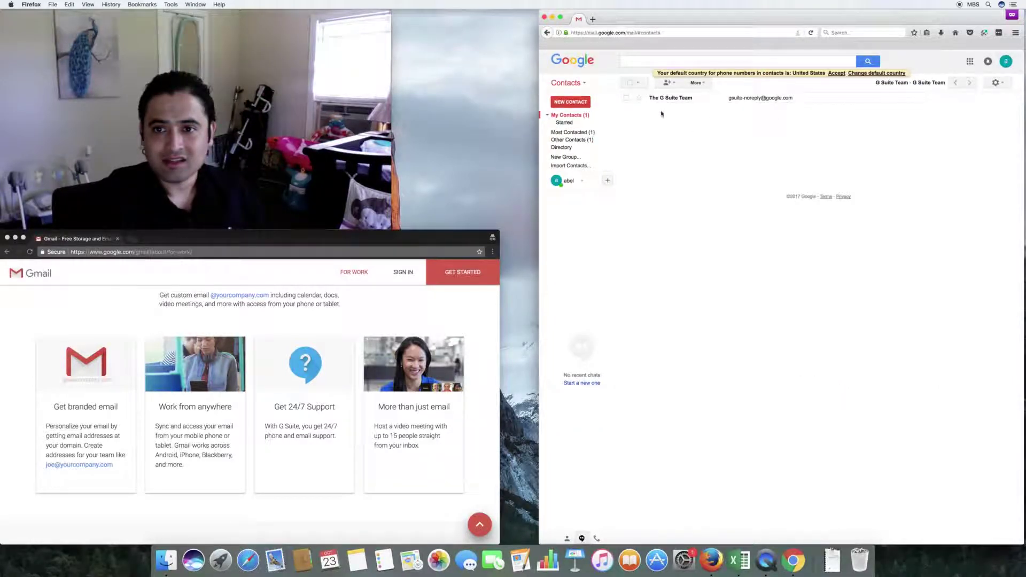
left_click(689, 101)
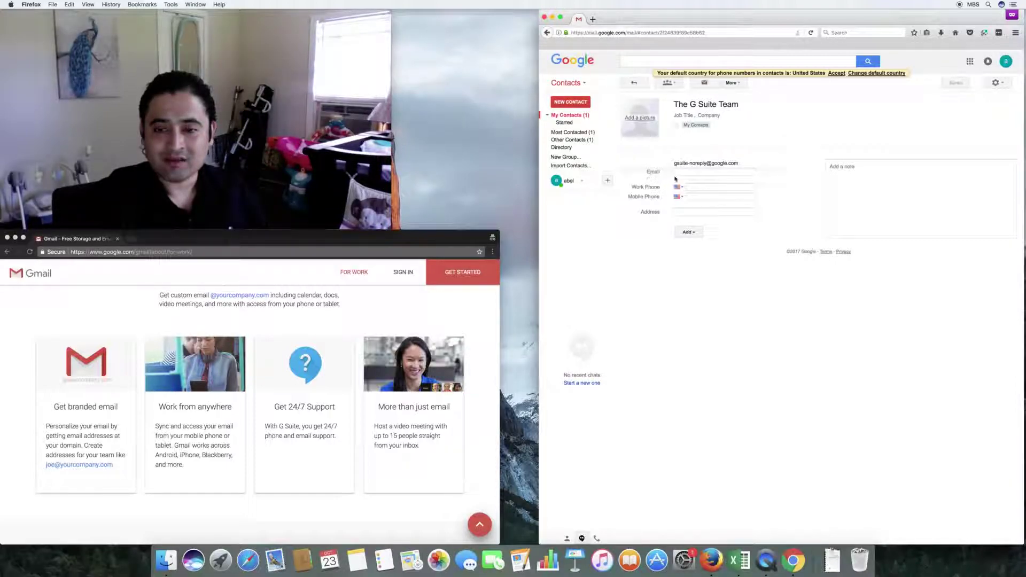
left_click(734, 187)
left_click(839, 176)
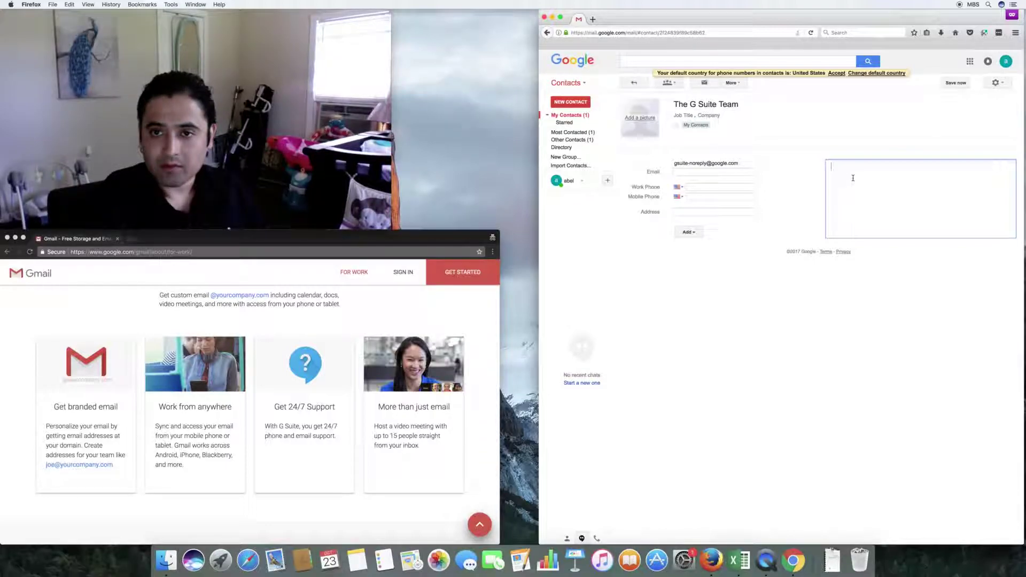
type("what a greate")
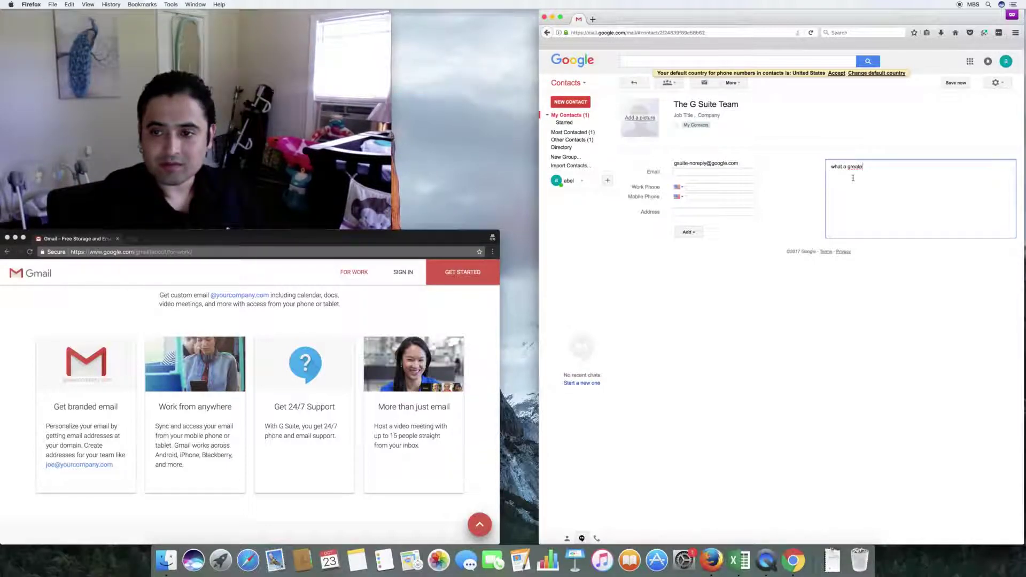
key("BackSpace")
type("team. go G Suite...")
key("Escape")
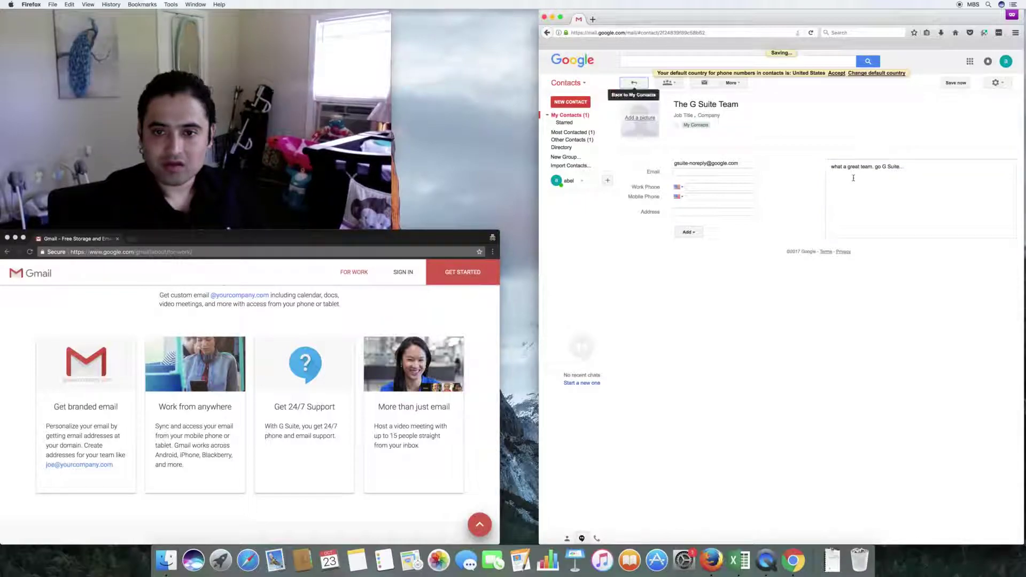
left_click(695, 211)
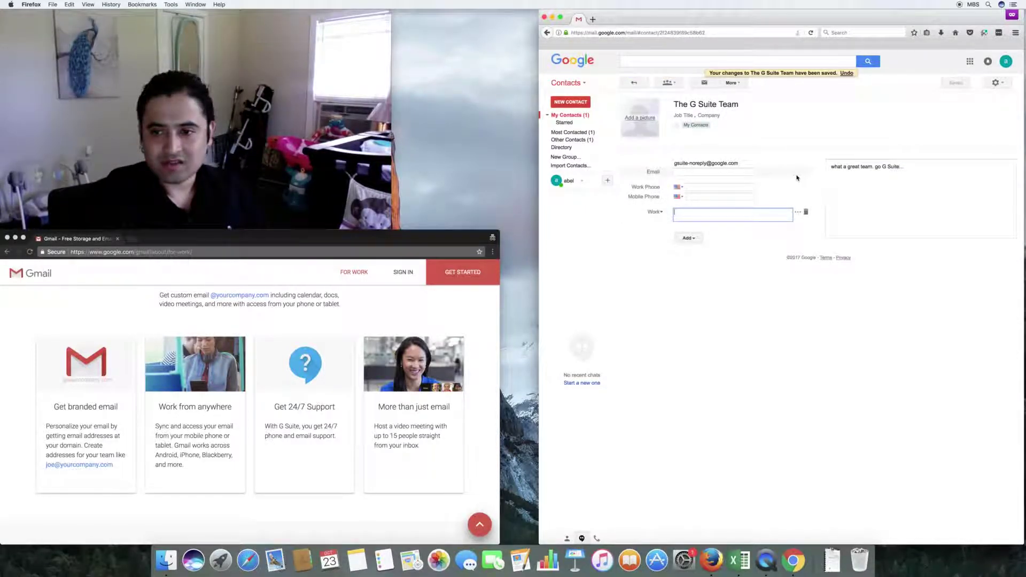
- Search the web for 'google' in a new private tab
left_click(594, 19)
type("google")
key("Return")
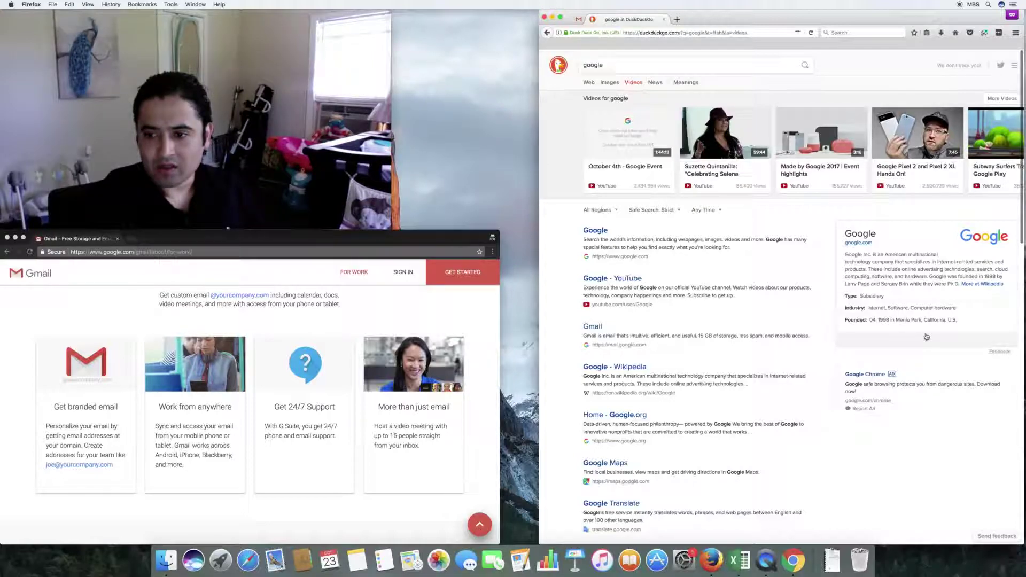
- Copy the Googleplex address from Wikipedia into The G Suite Team's work address field
left_click(929, 338)
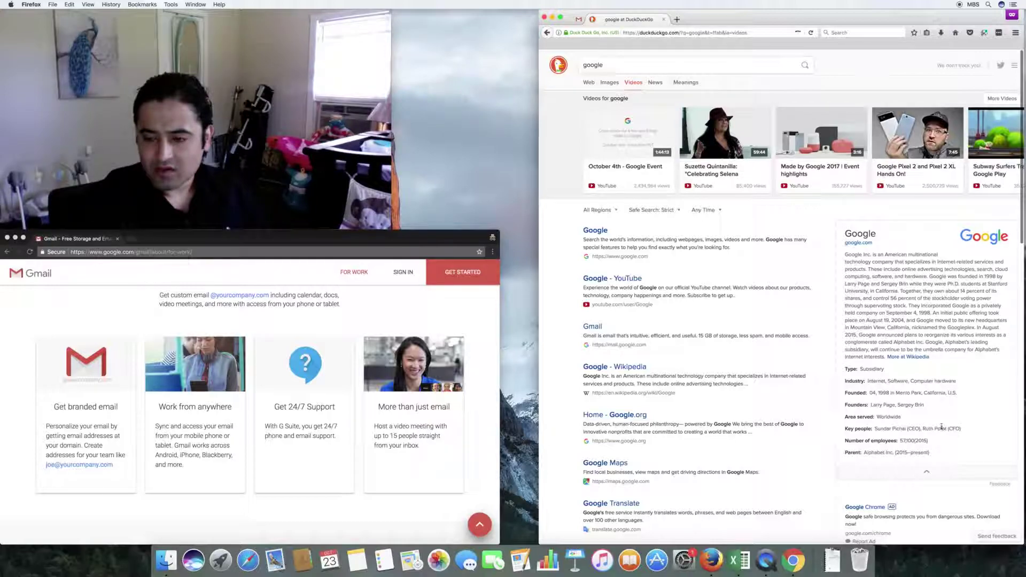
left_click(870, 236)
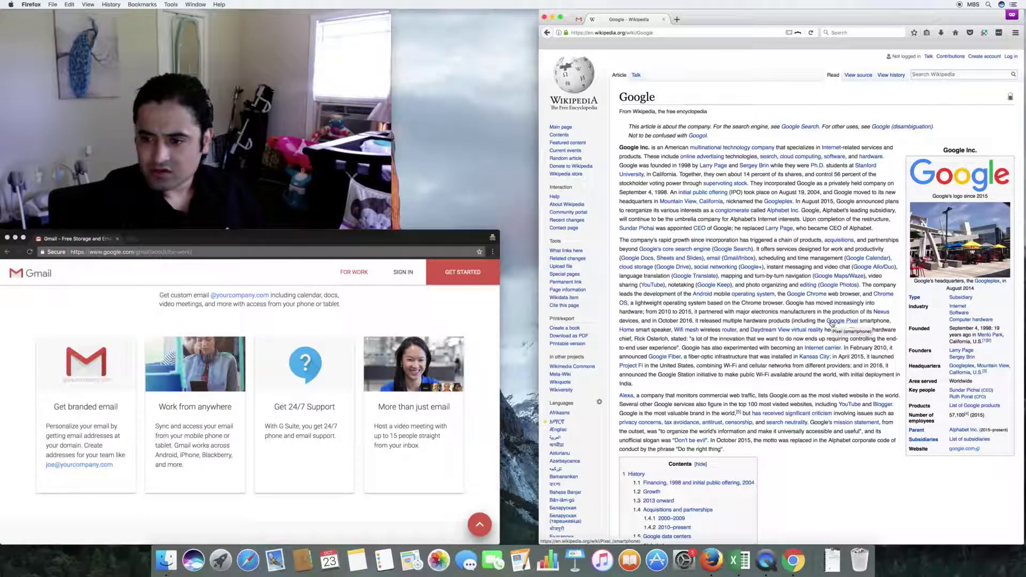
key("super+f")
type("head")
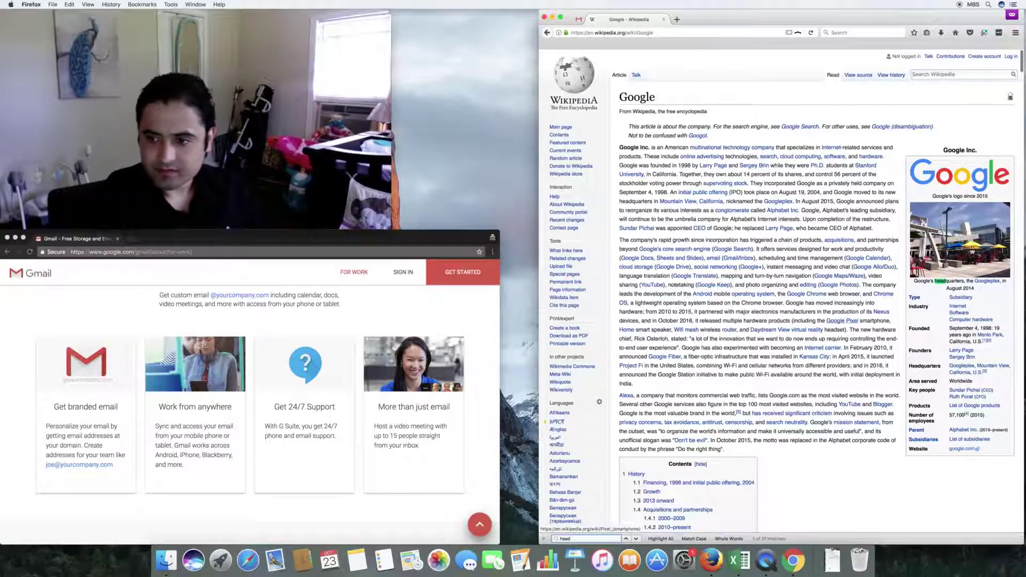
left_click(986, 282)
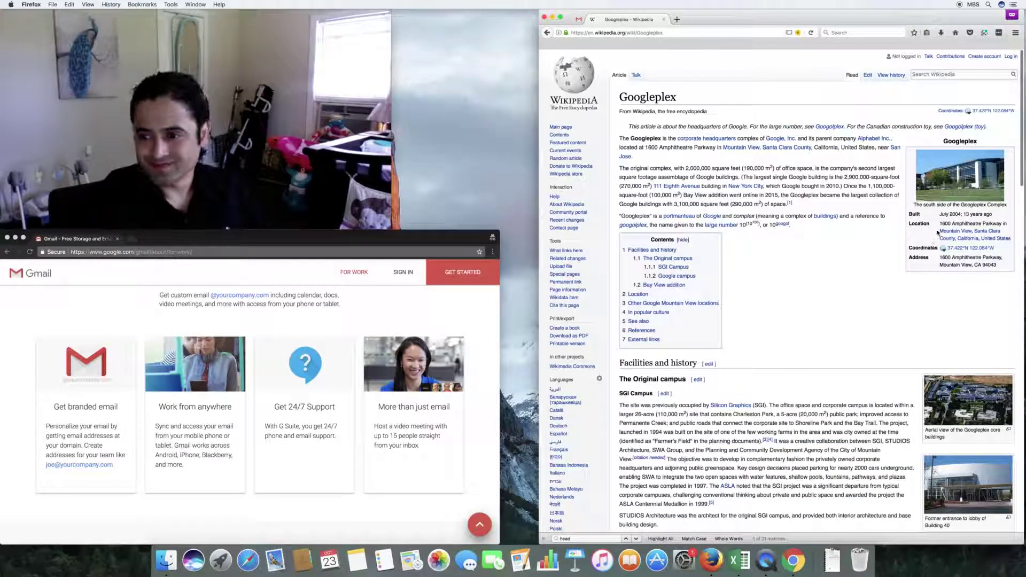
left_click_drag(940, 224, 1010, 239)
key("super+c")
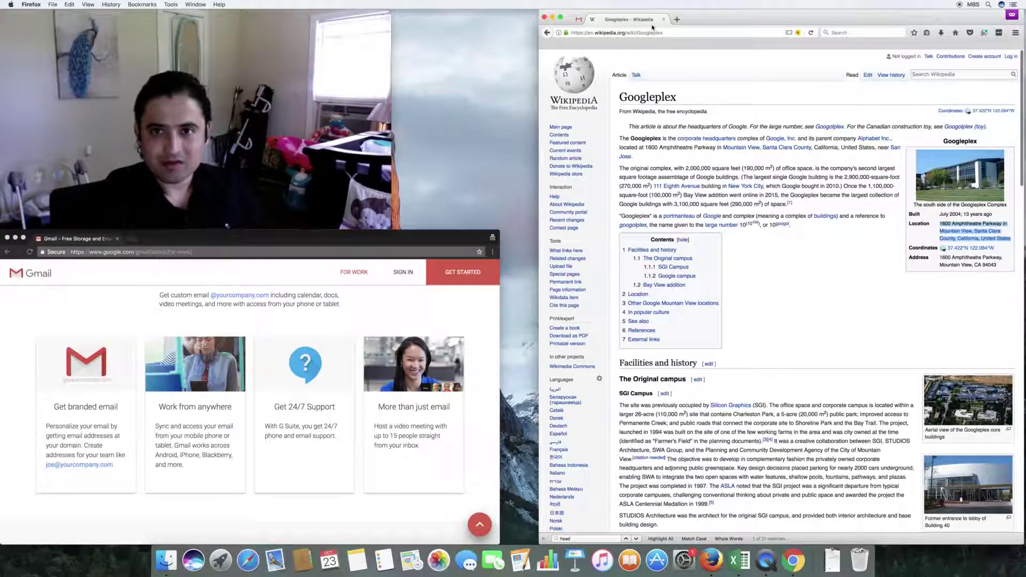
key("ctrl+shift+Tab")
left_click(693, 208)
key("super+v")
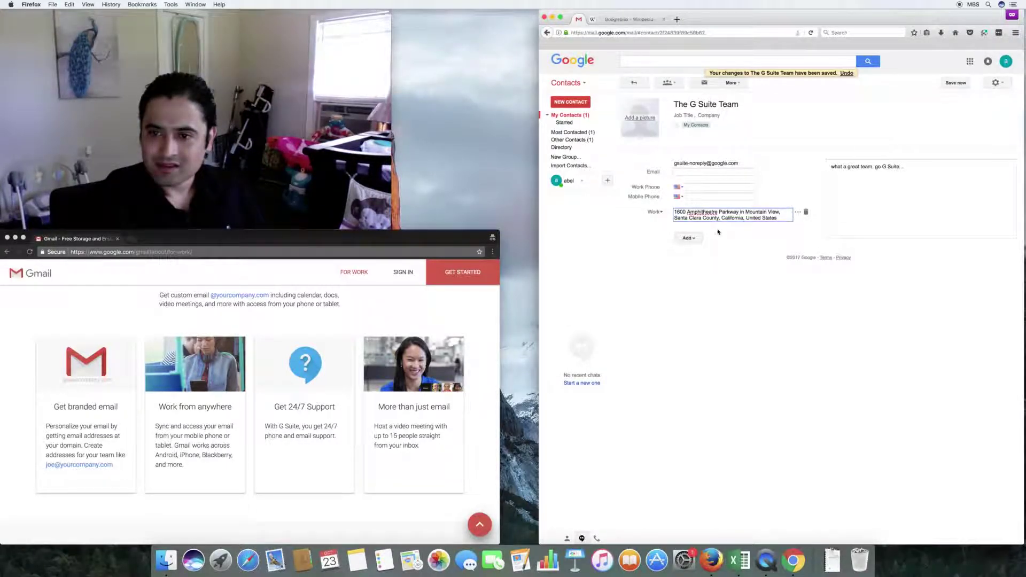
left_click(664, 217)
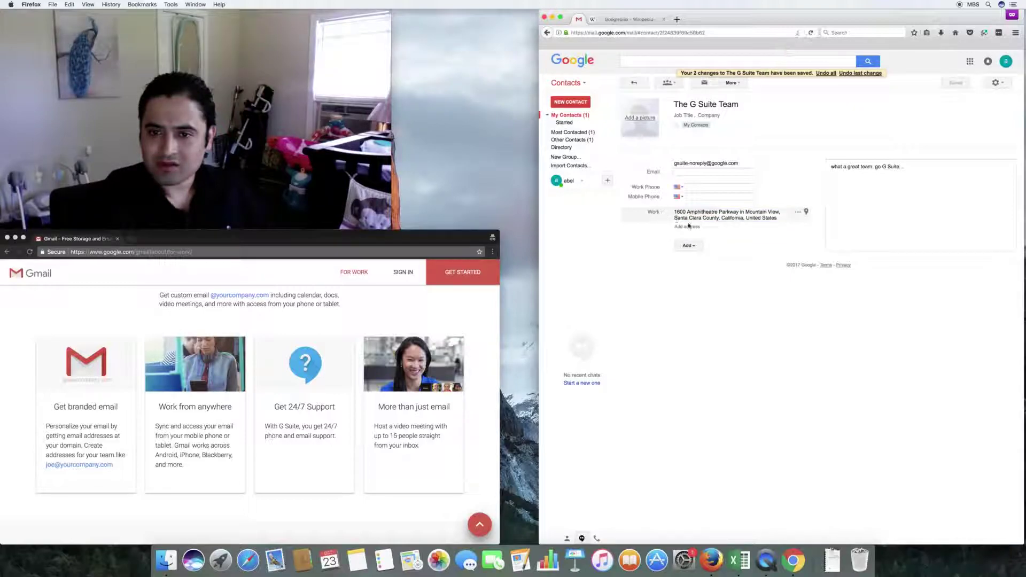
left_click(692, 195)
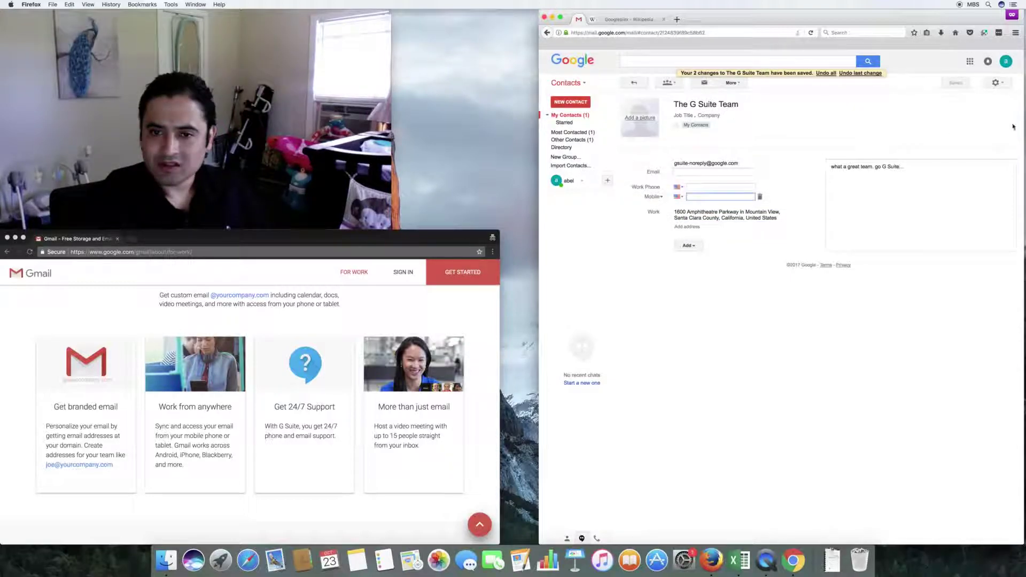
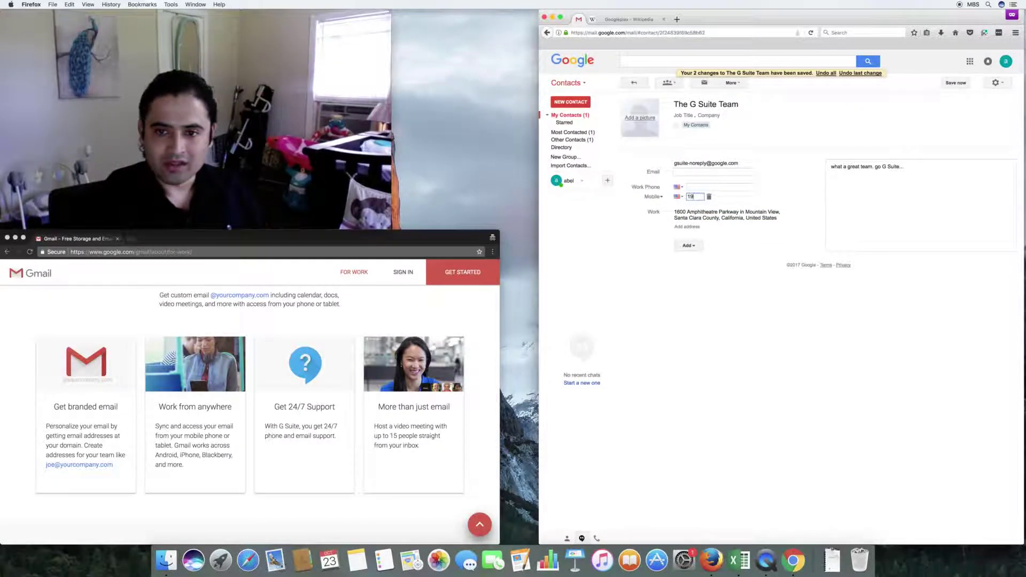
left_click(653, 197)
left_click(721, 187)
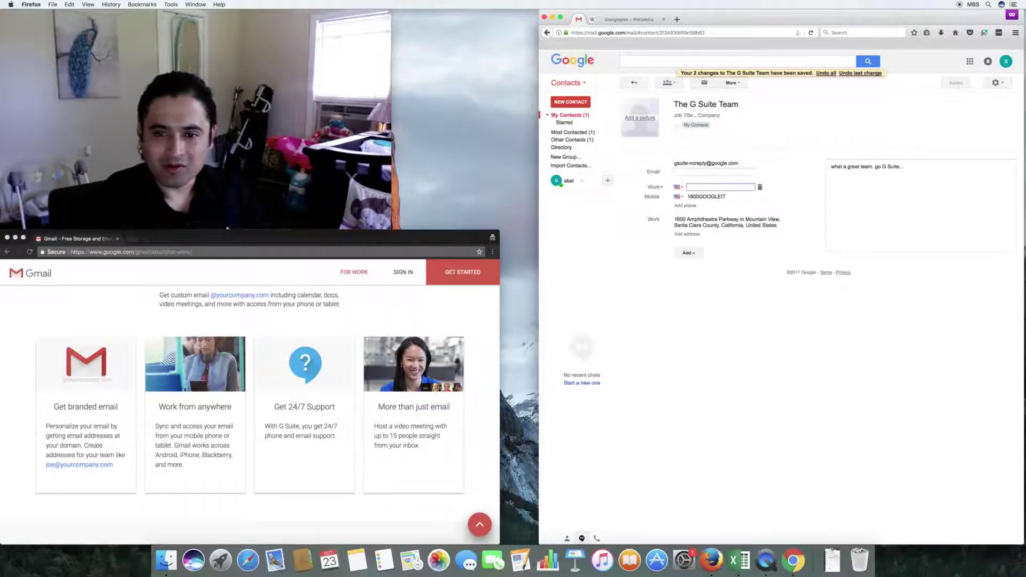
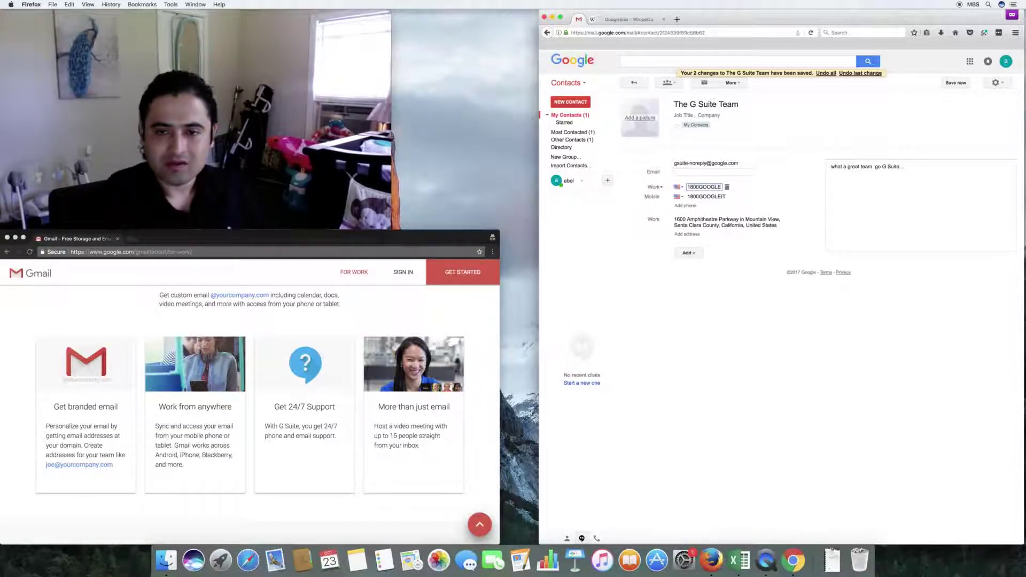
key("super+a")
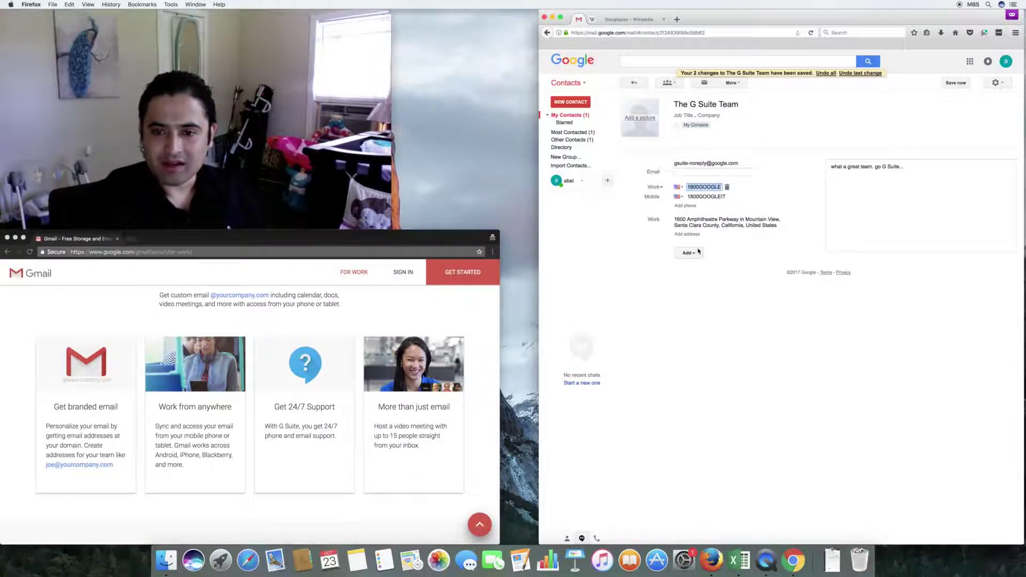
- Add a Profile URL field set to google.com and bring up the photo chooser
left_click(697, 252)
left_click(697, 252)
left_click(696, 252)
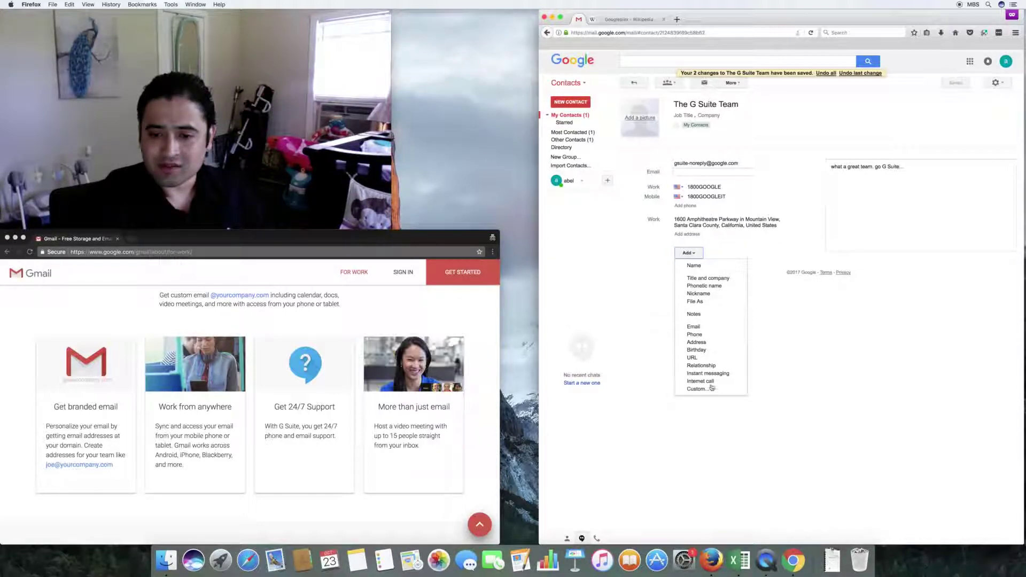
left_click(703, 358)
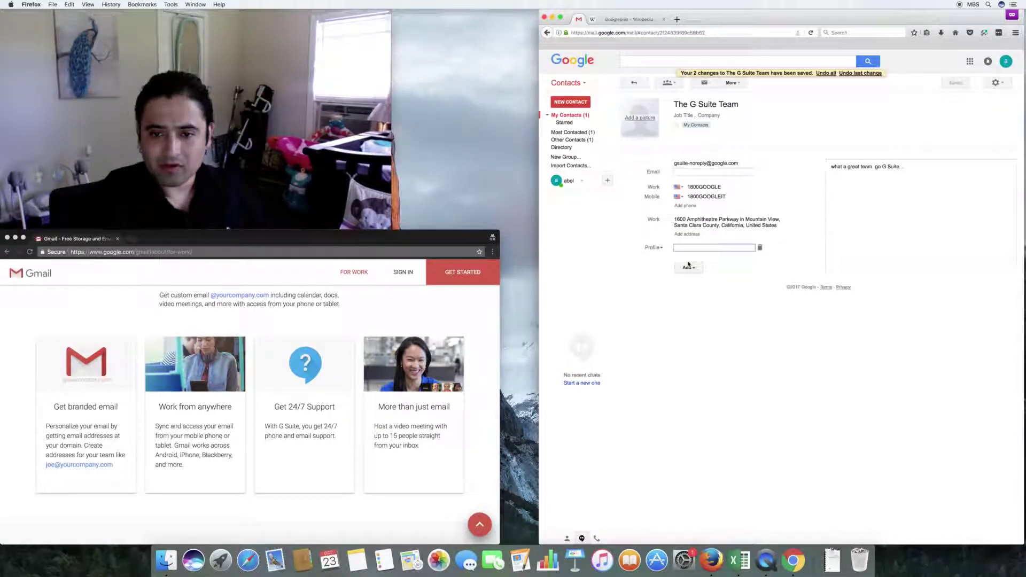
type("google.com")
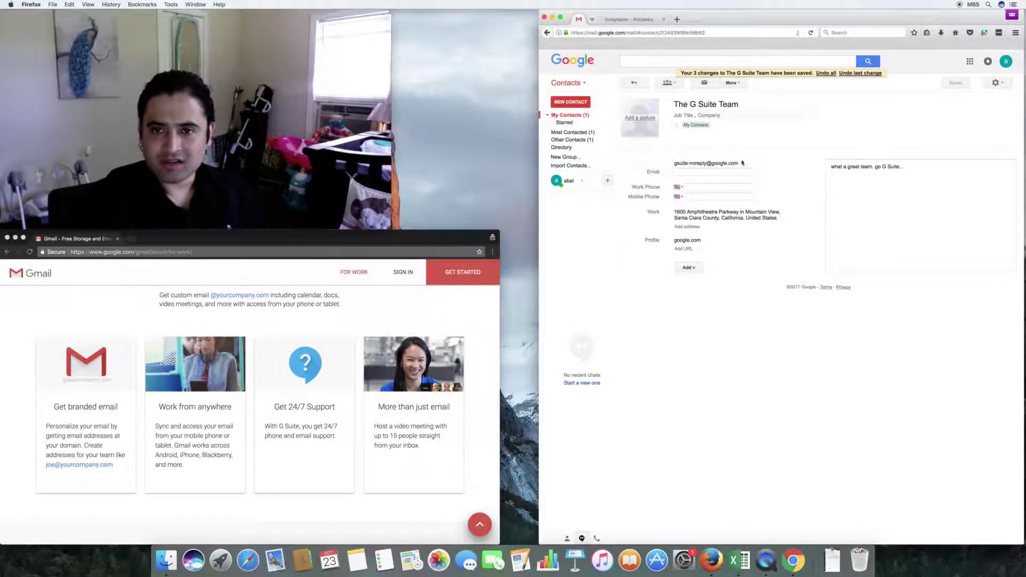
left_click(642, 117)
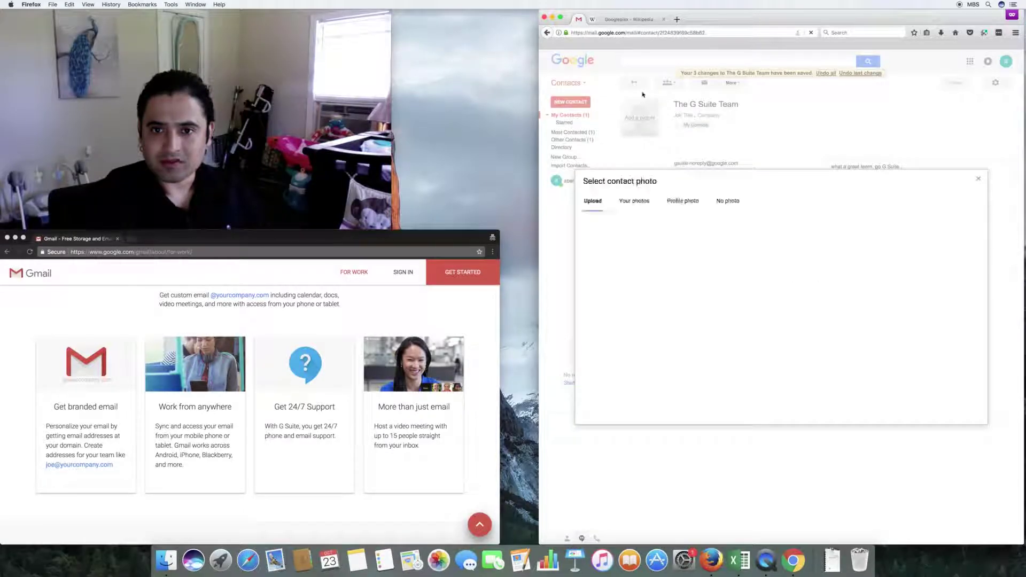
- Close the photo chooser and search DuckDuckGo images for 'gmail' in a new tab
left_click(979, 182)
left_click(686, 21)
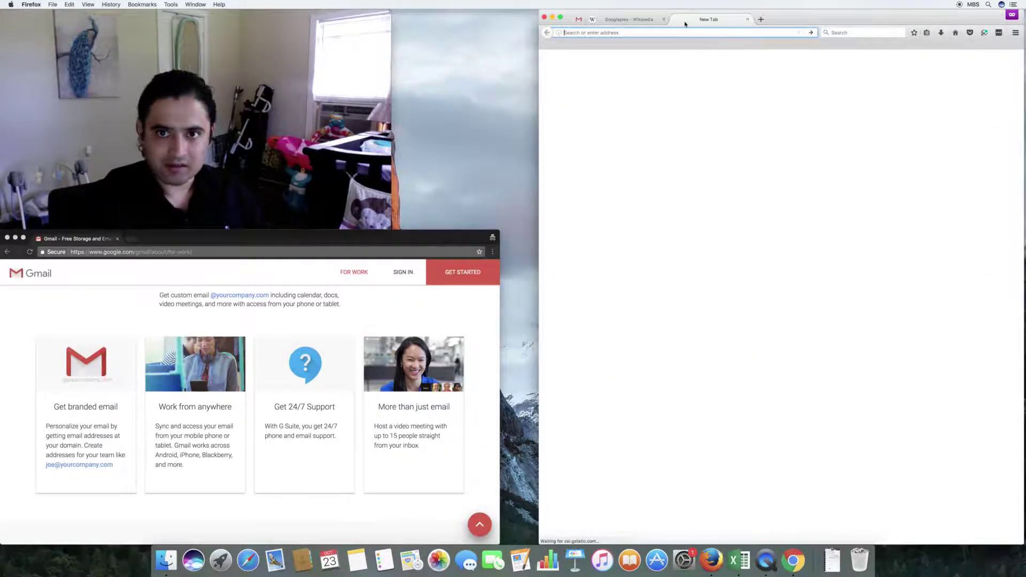
type("gmail")
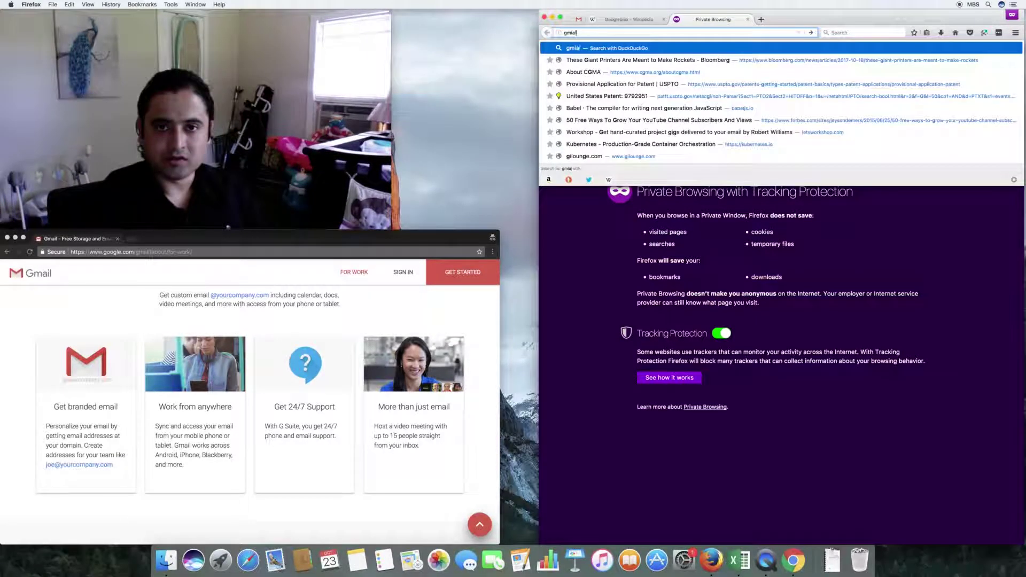
key("Return")
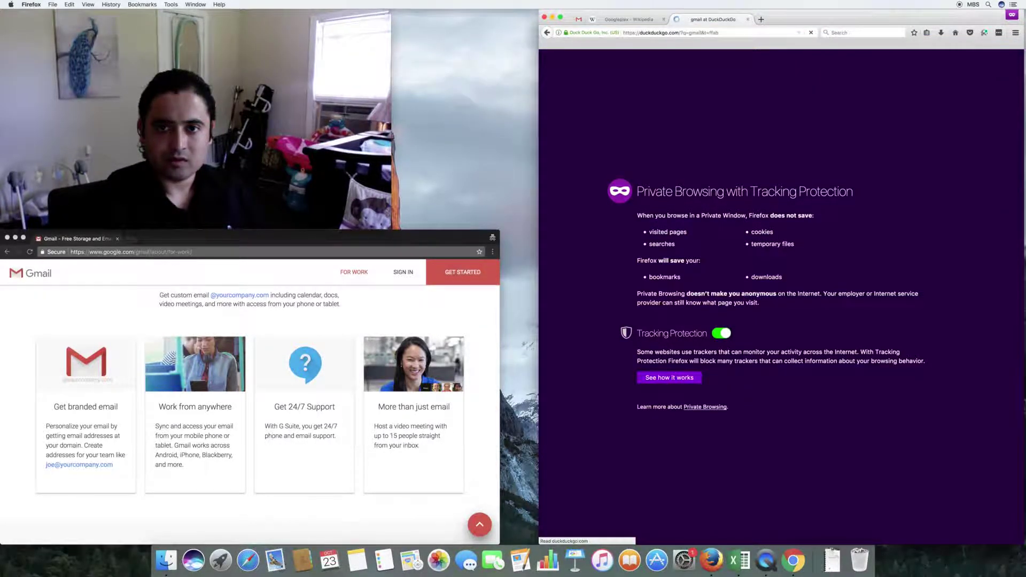
left_click(614, 84)
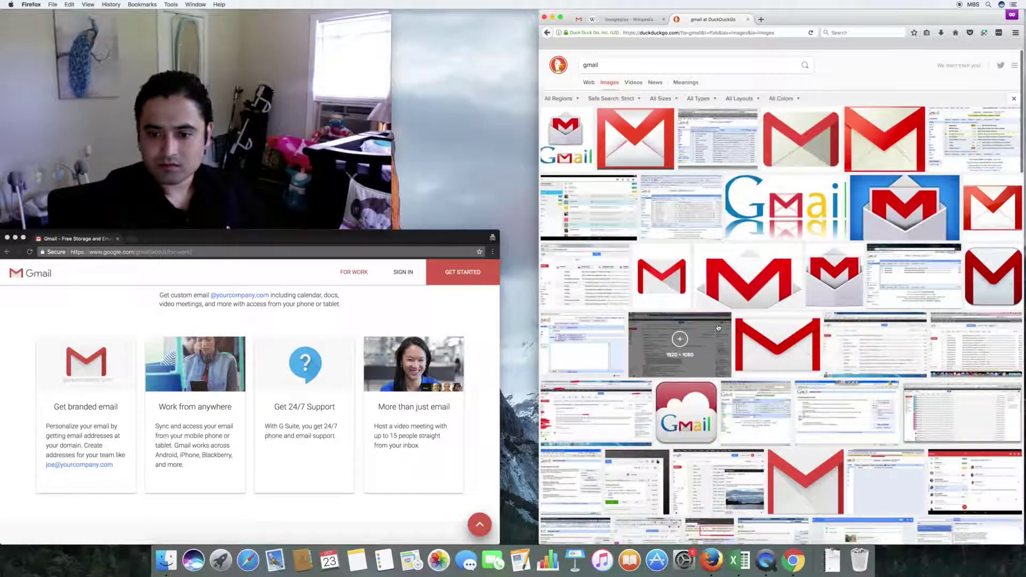
- Save the Gmail (Android) logo image to the Desktop as 'gmail' and return to the contact
right_click(834, 299)
left_click(823, 296)
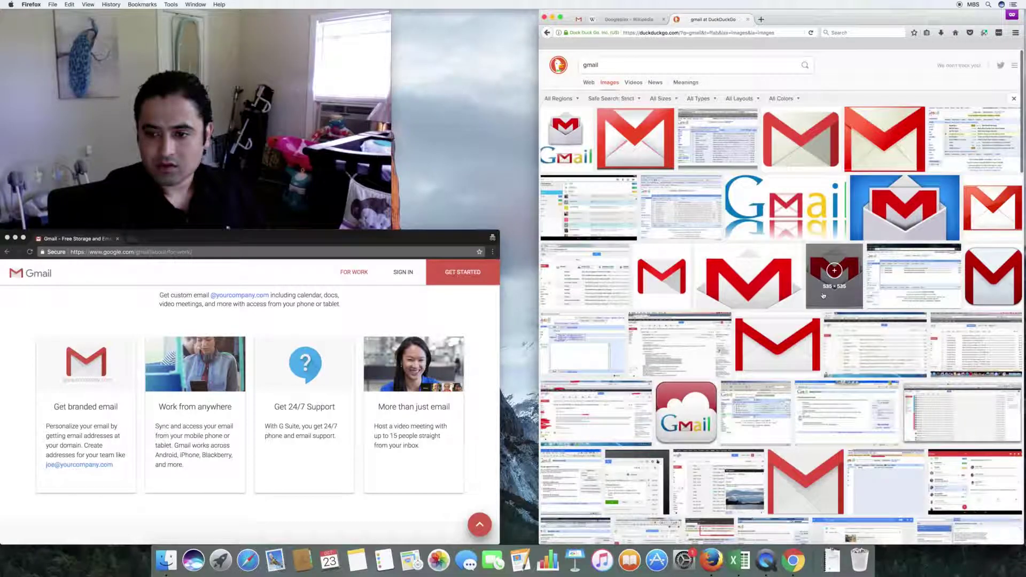
left_click(824, 295)
right_click(705, 350)
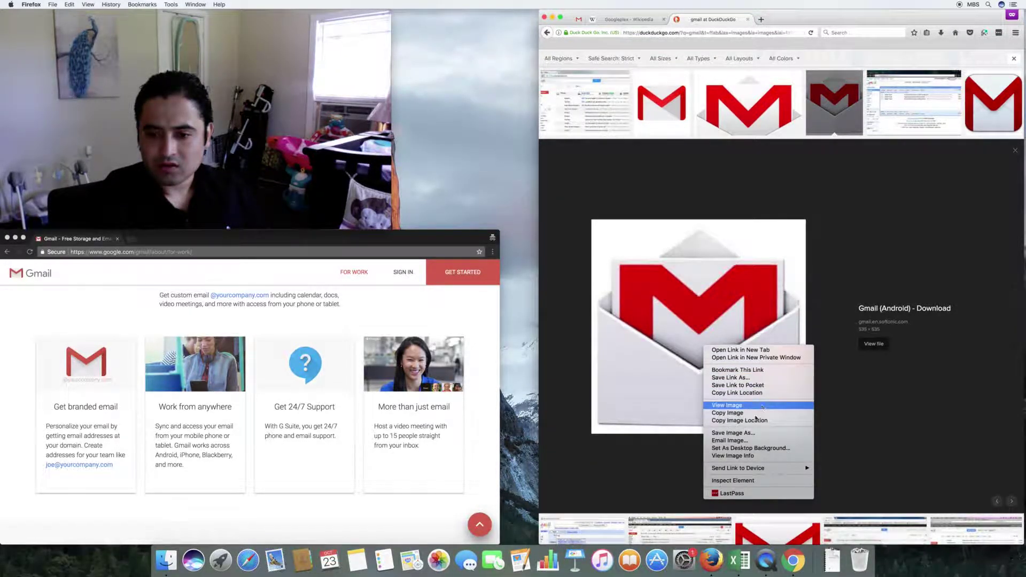
left_click(753, 435)
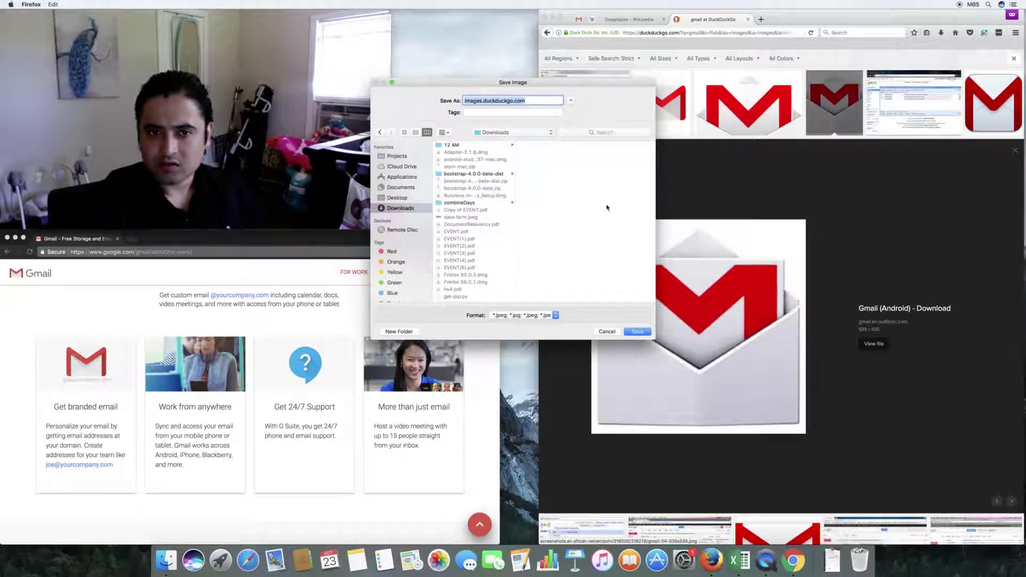
type("gmail")
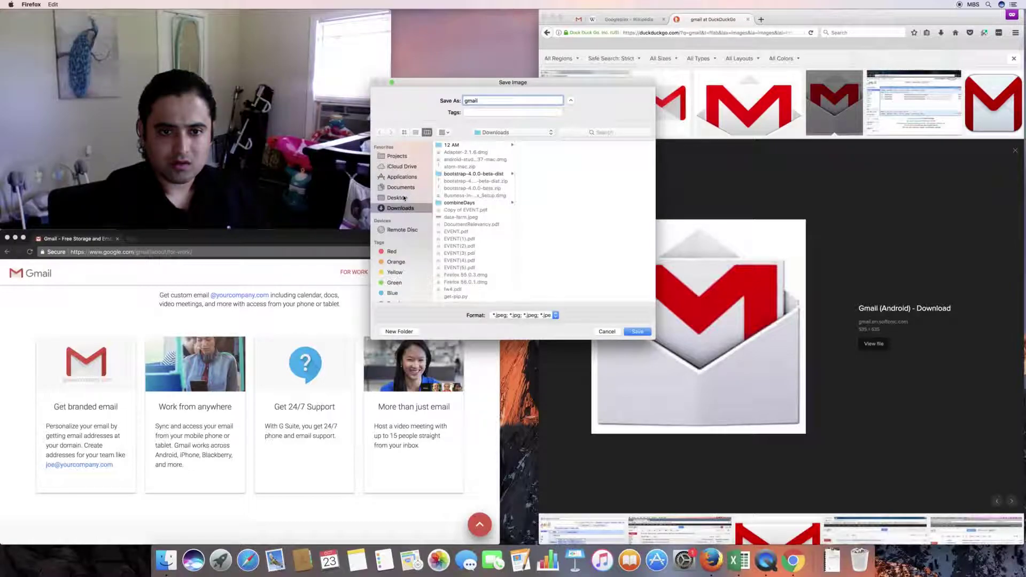
left_click(404, 198)
left_click(637, 332)
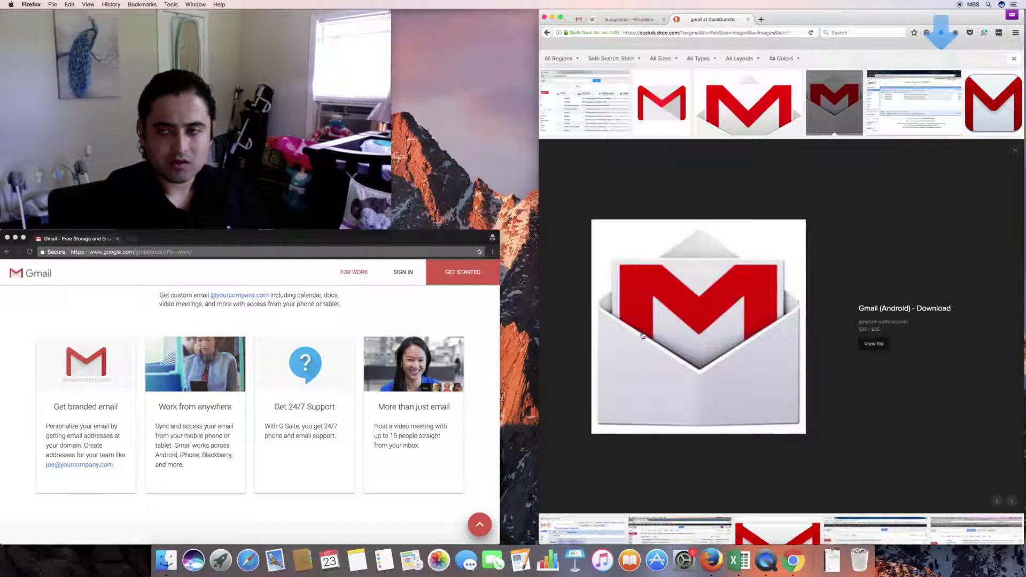
left_click(578, 20)
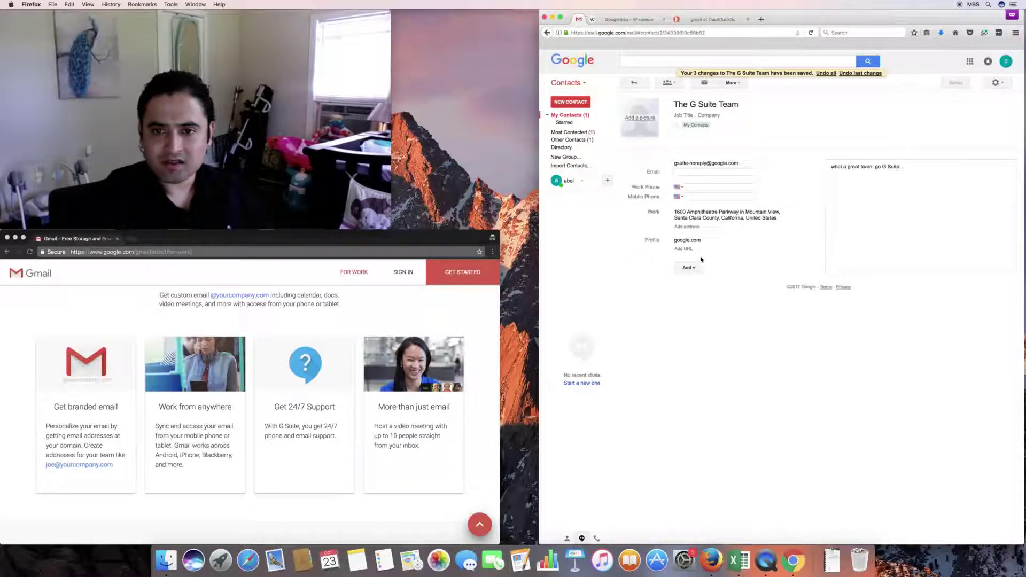
- Upload gmail.jpeg from the computer and set it as The G Suite Team's contact photo
left_click(641, 118)
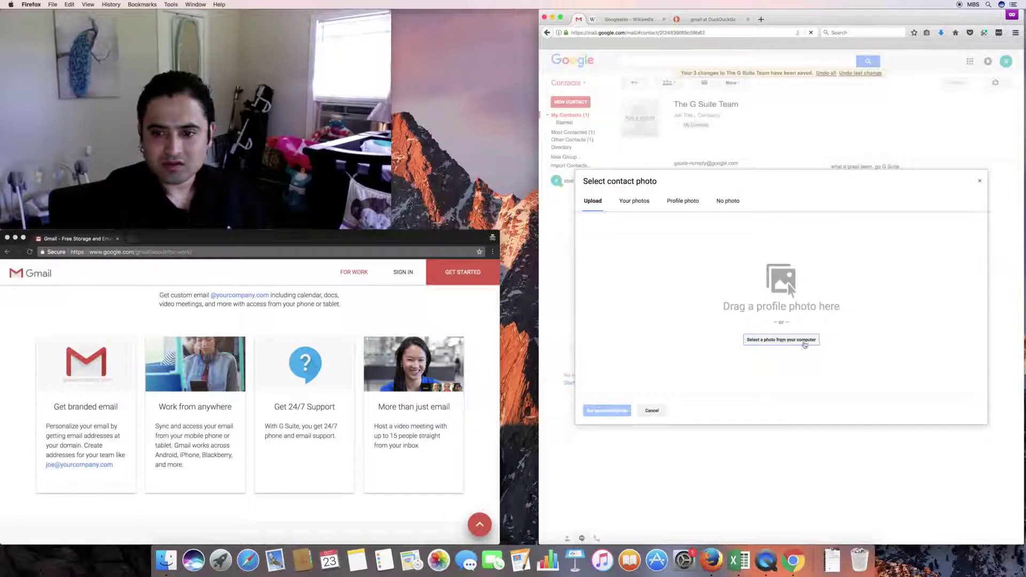
left_click(803, 344)
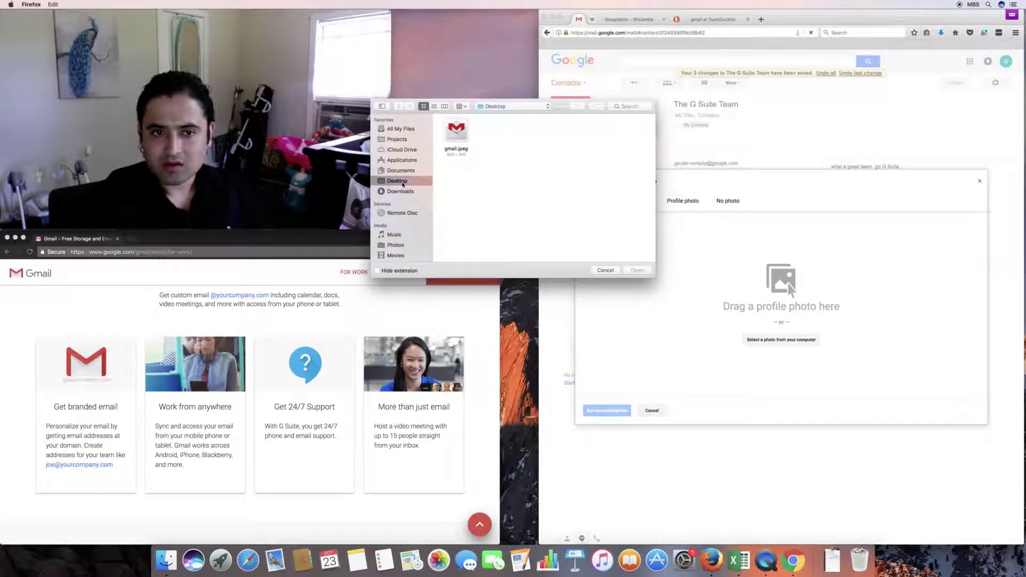
left_click(448, 136)
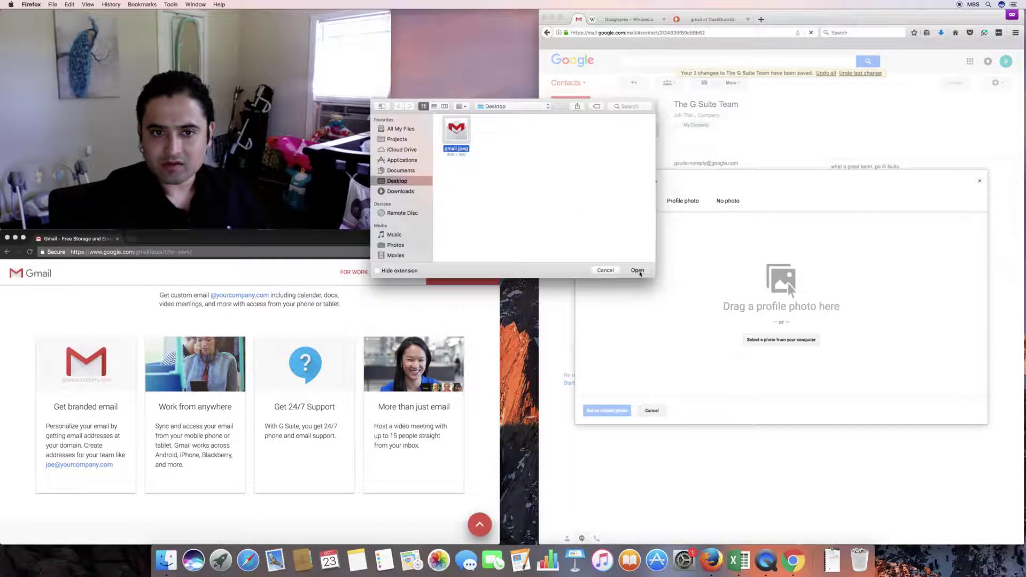
left_click(638, 270)
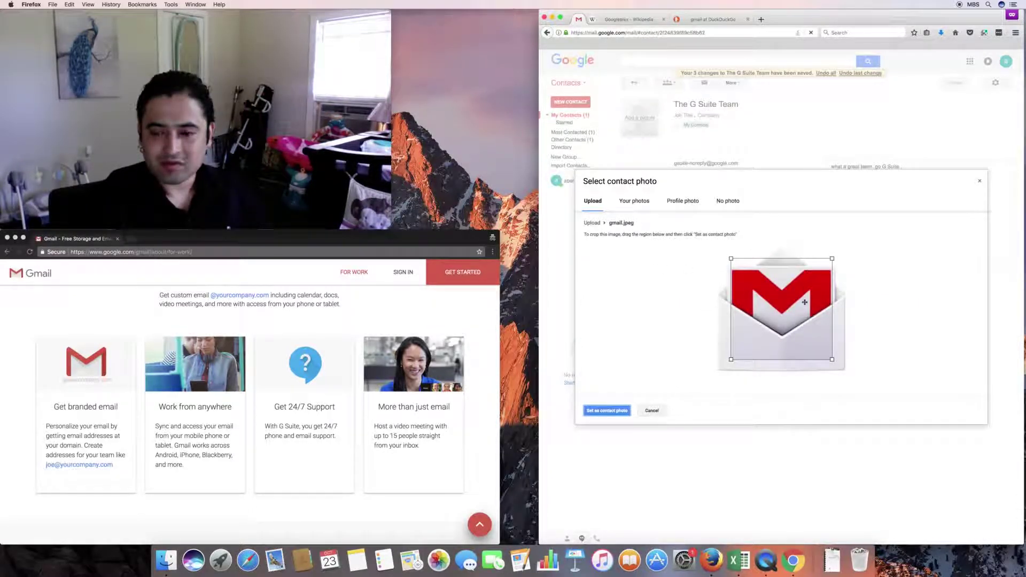
left_click(609, 411)
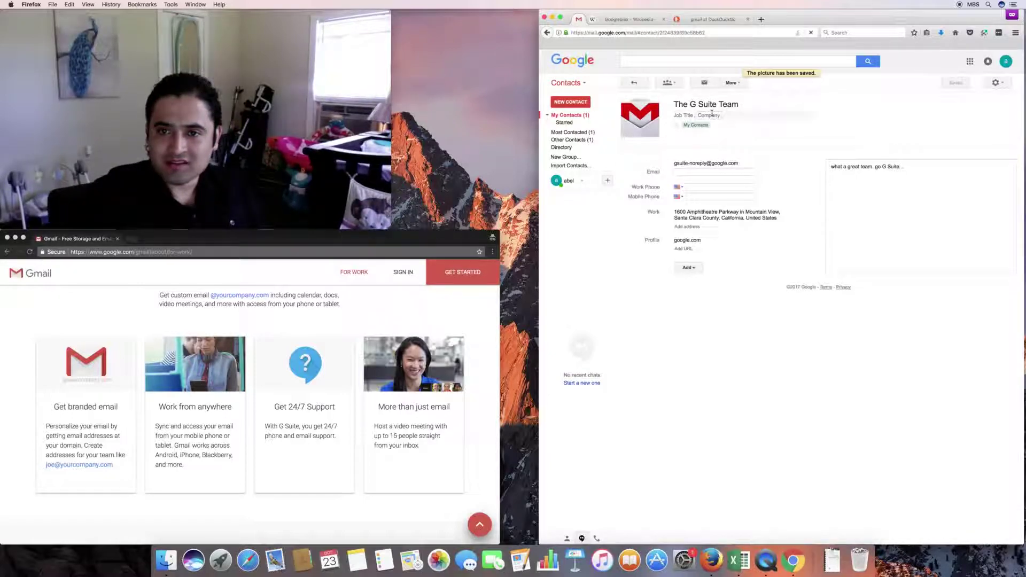
- Review the contact's notes, google.com profile link and email fields, then view the Starred group
left_click_drag(852, 167, 925, 188)
left_click(924, 188)
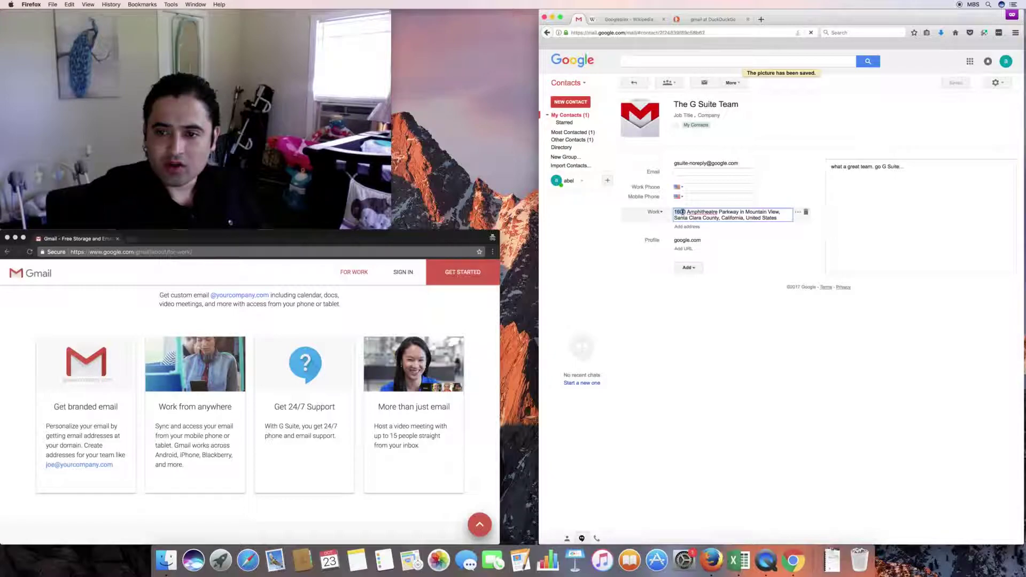
left_click(680, 241)
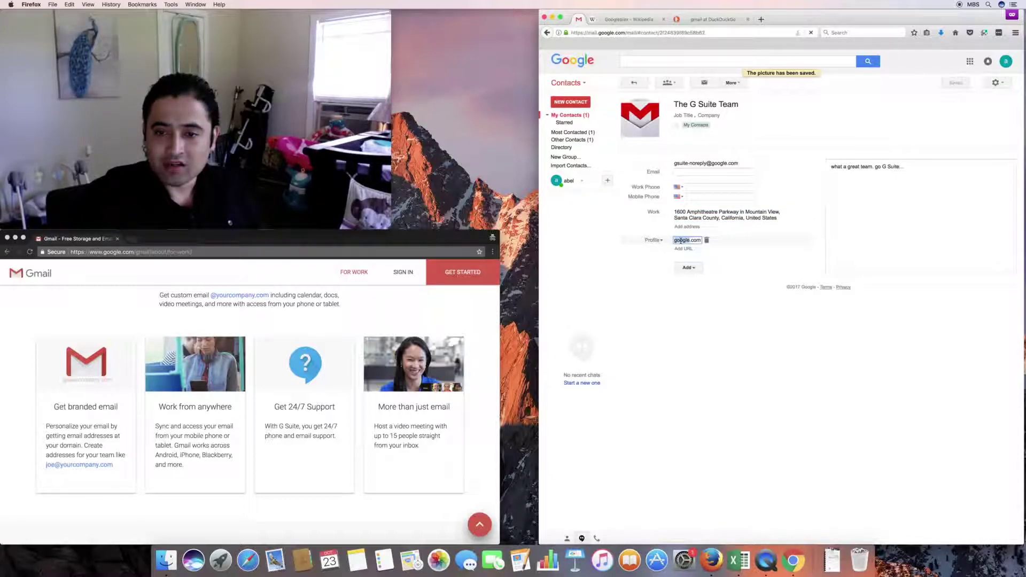
left_click(692, 163)
left_click(628, 200)
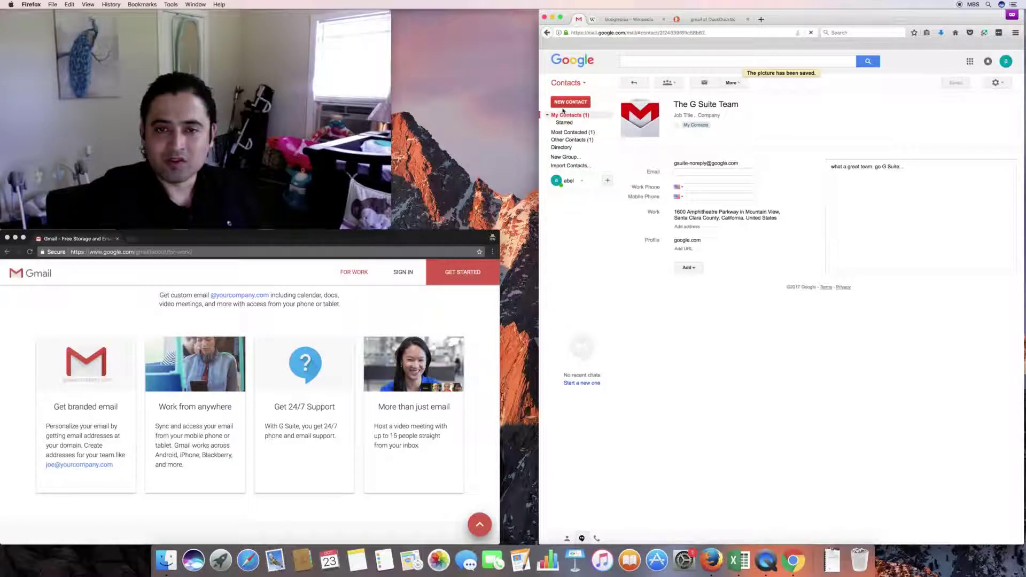
left_click(575, 123)
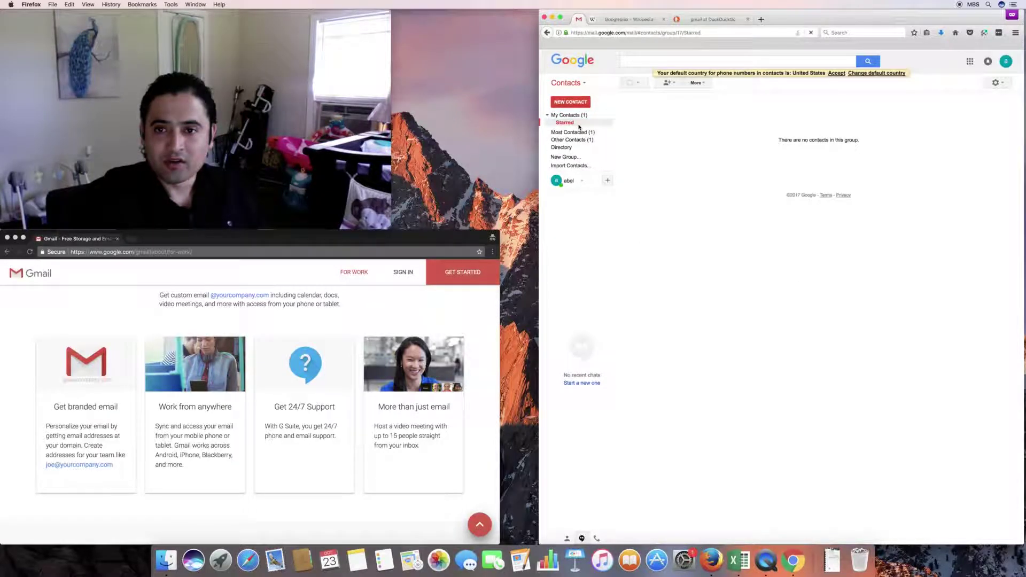
- Browse Most Contacted, Other Contacts and Directory, then create the group 'email providers'
left_click(575, 133)
left_click(573, 140)
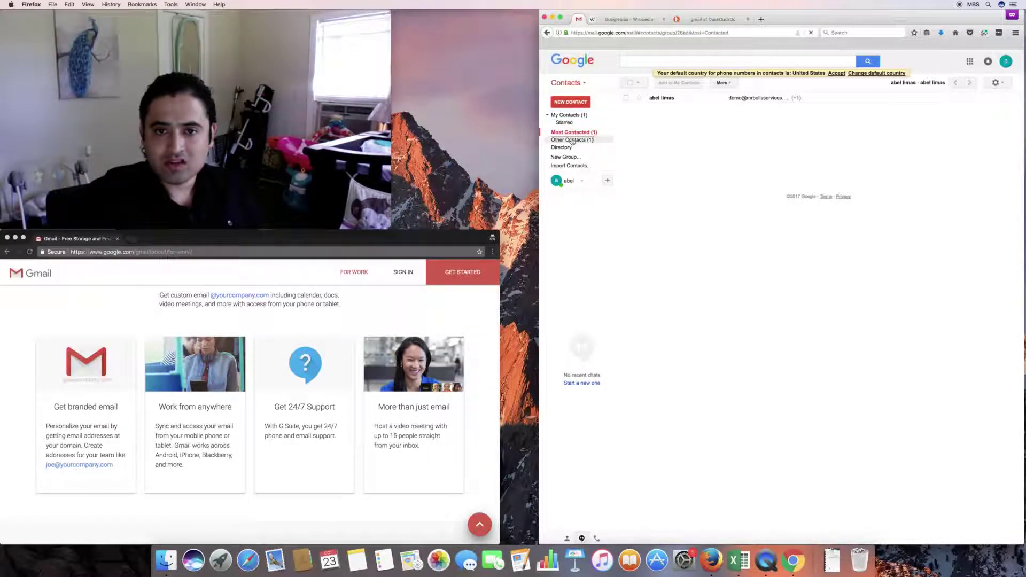
left_click(567, 148)
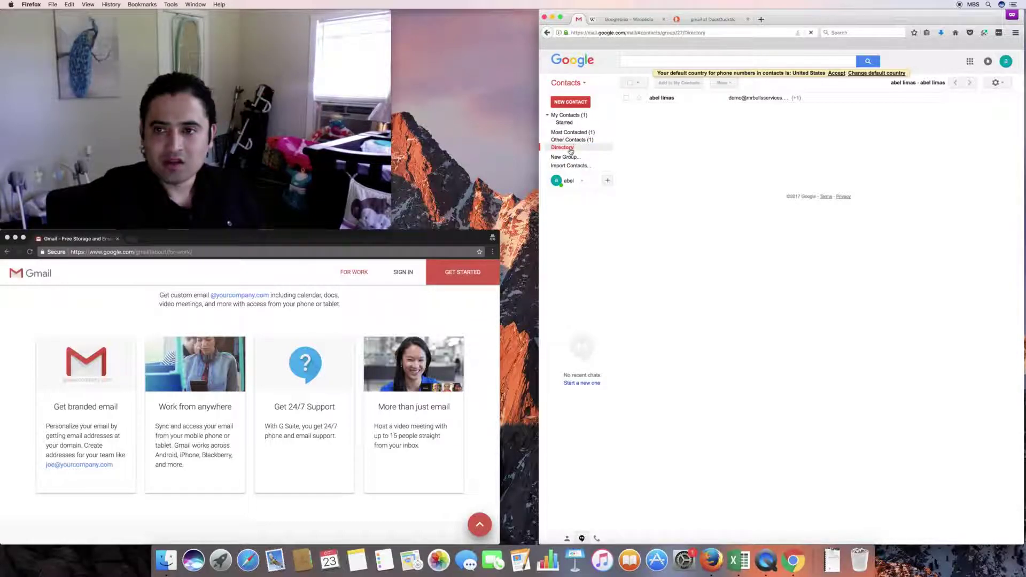
left_click(566, 157)
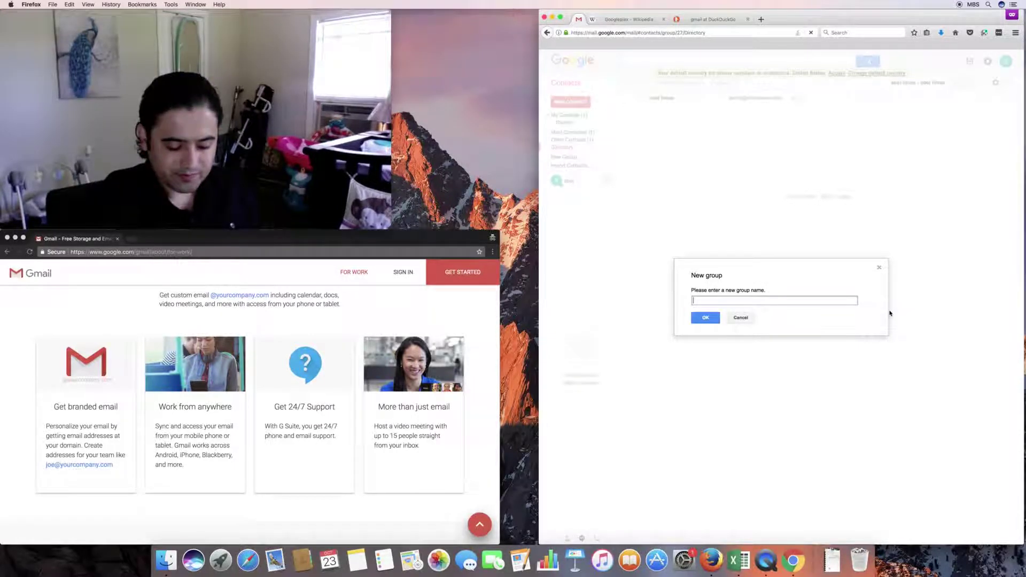
type("email")
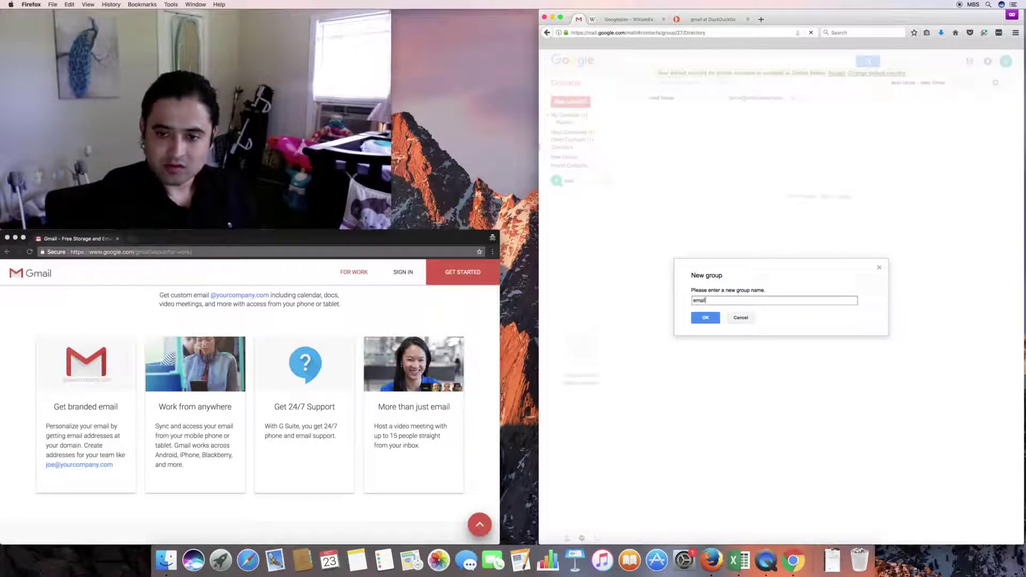
type(" provi")
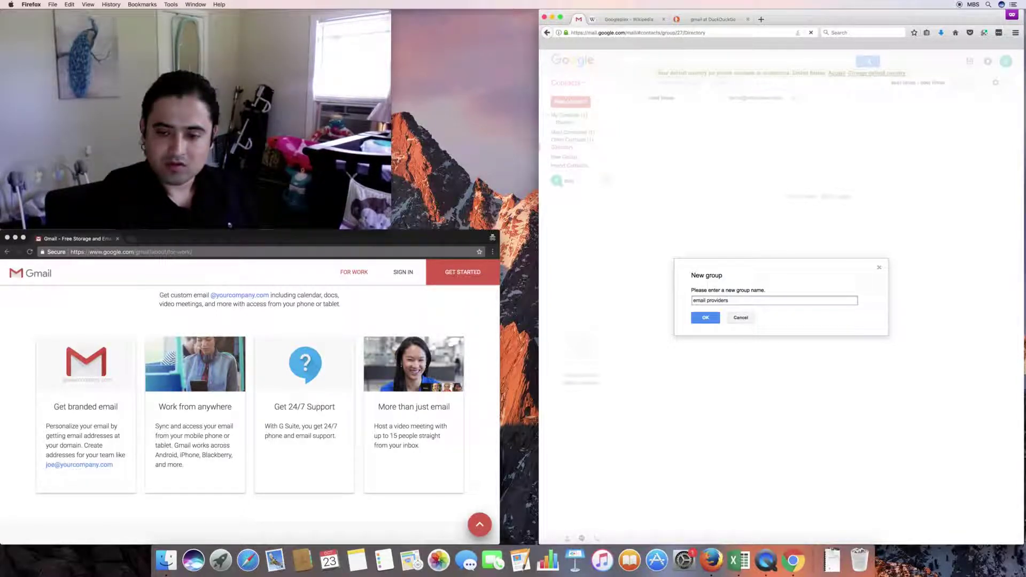
type("ders")
left_click(703, 317)
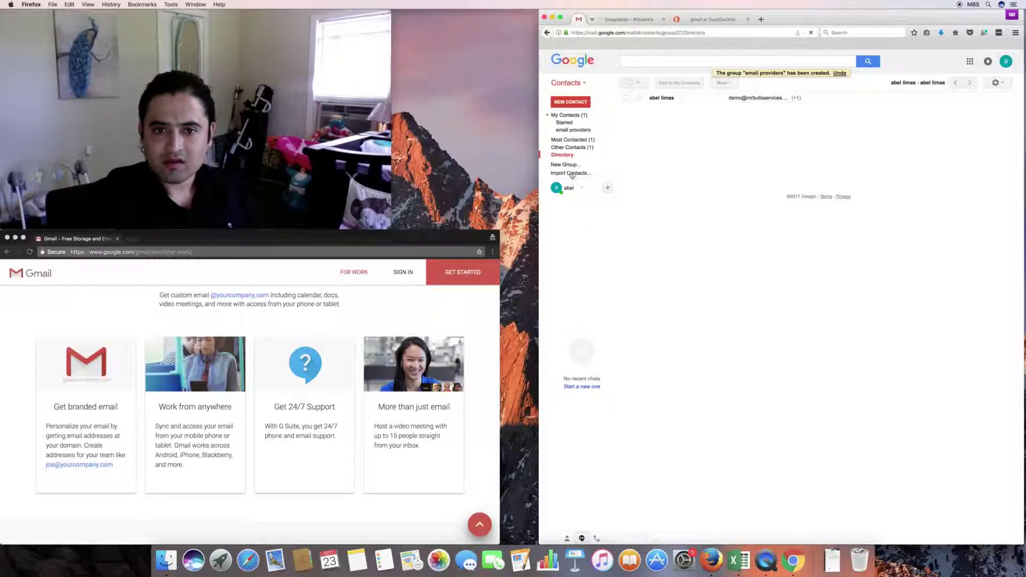
left_click(572, 173)
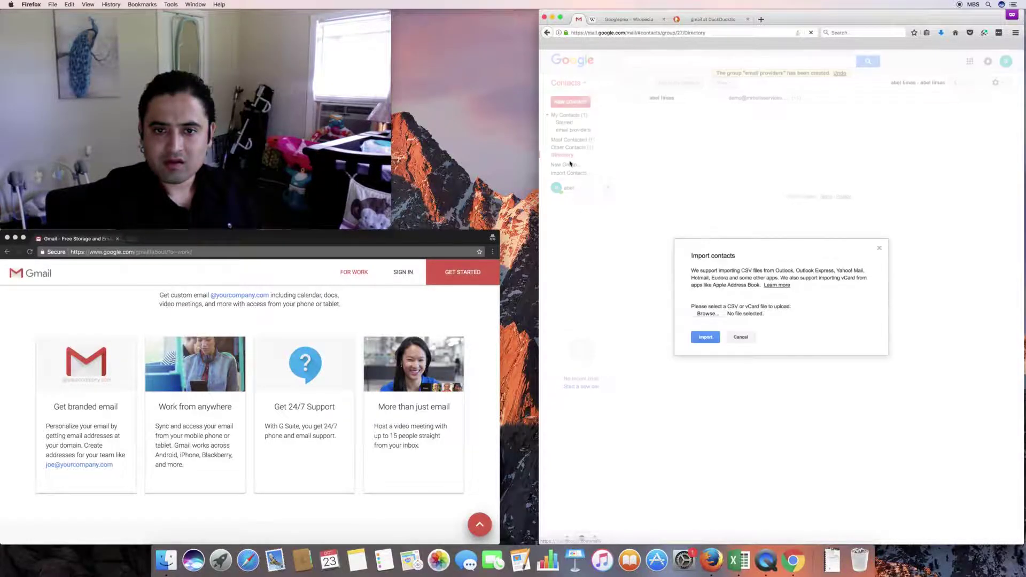
- Close the import window and select The G Suite Team under My Contacts
left_click(879, 249)
left_click(560, 165)
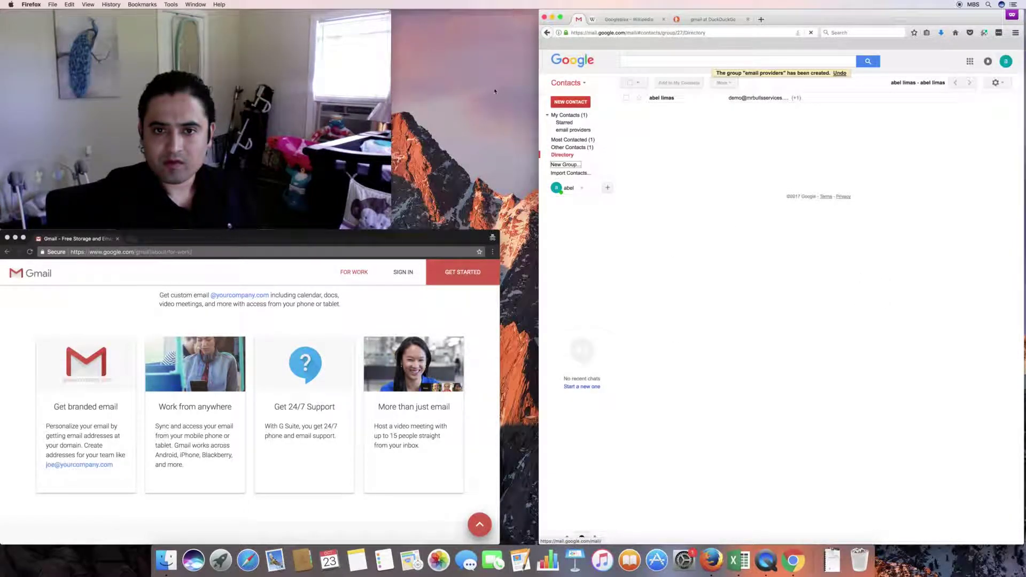
left_click(584, 132)
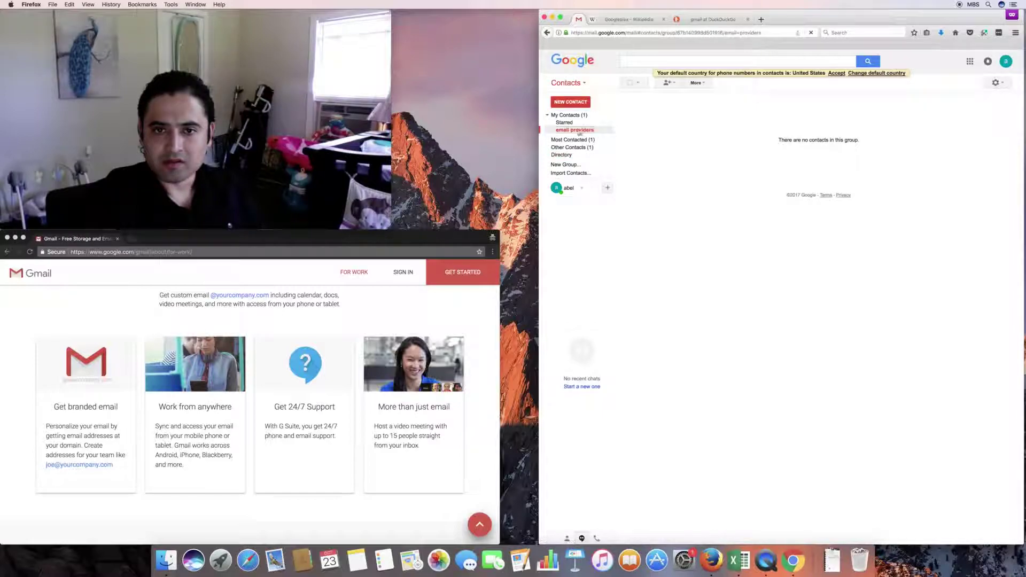
left_click(549, 115)
left_click(556, 115)
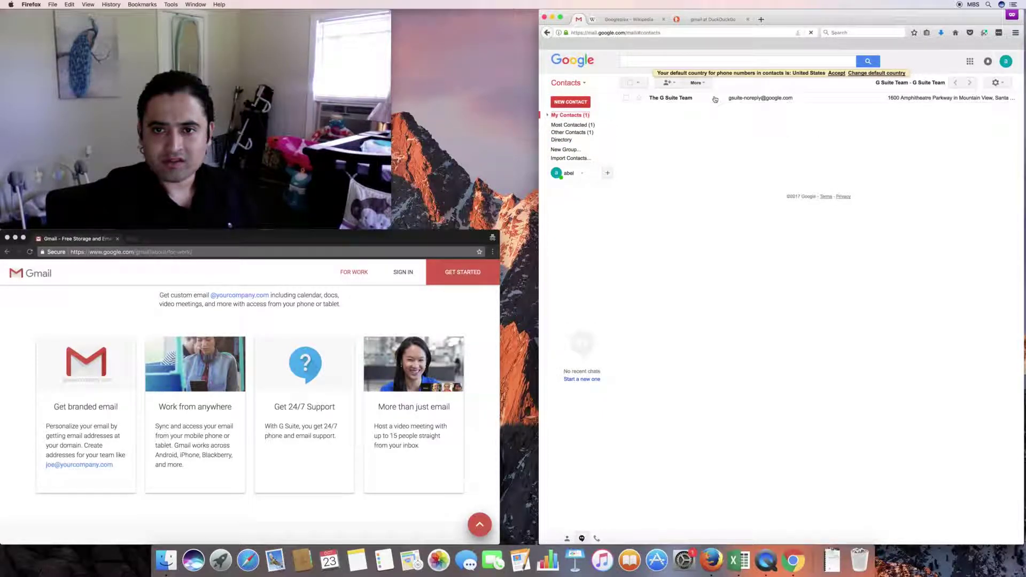
left_click(626, 98)
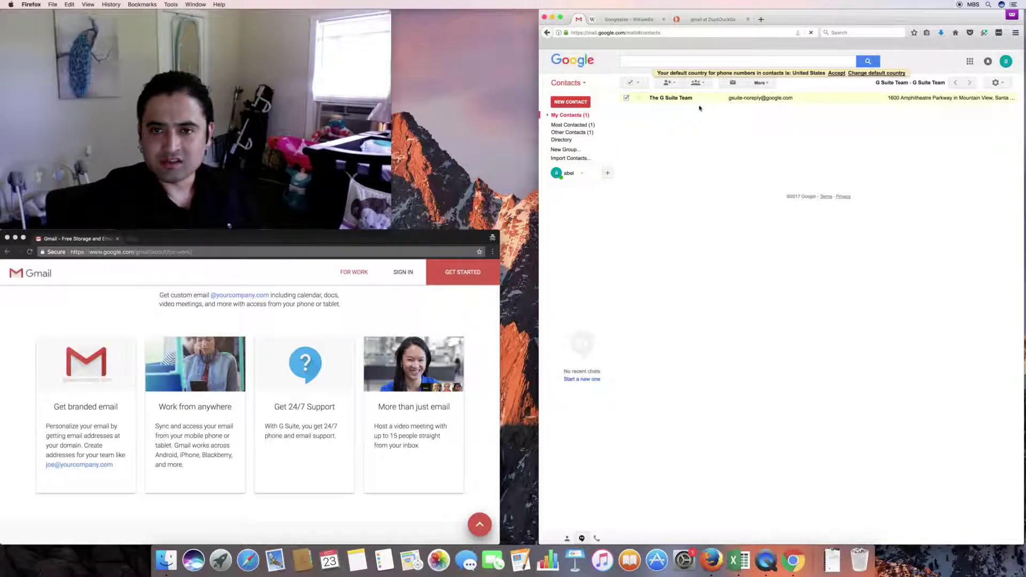
left_click(774, 87)
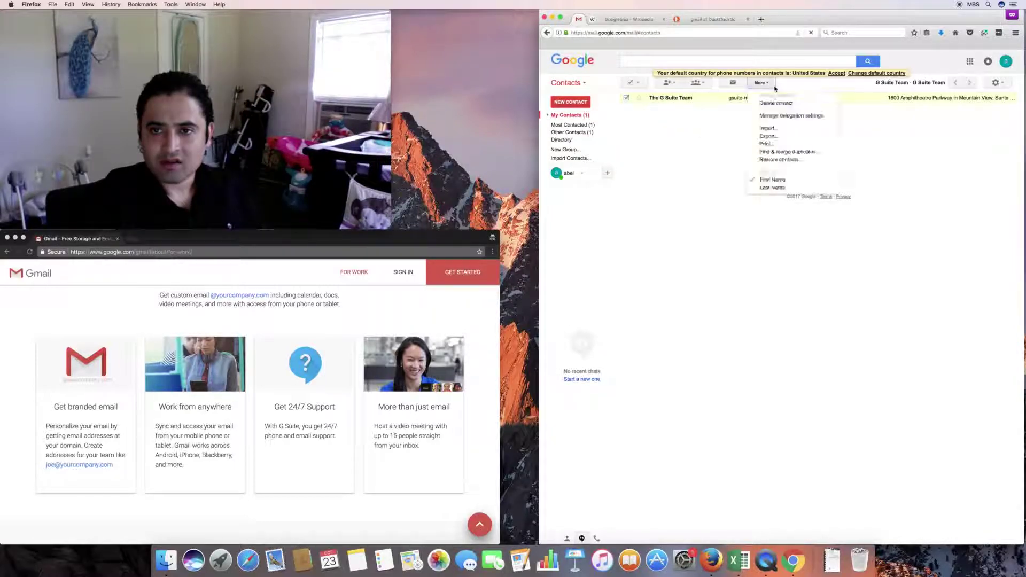
left_click(770, 85)
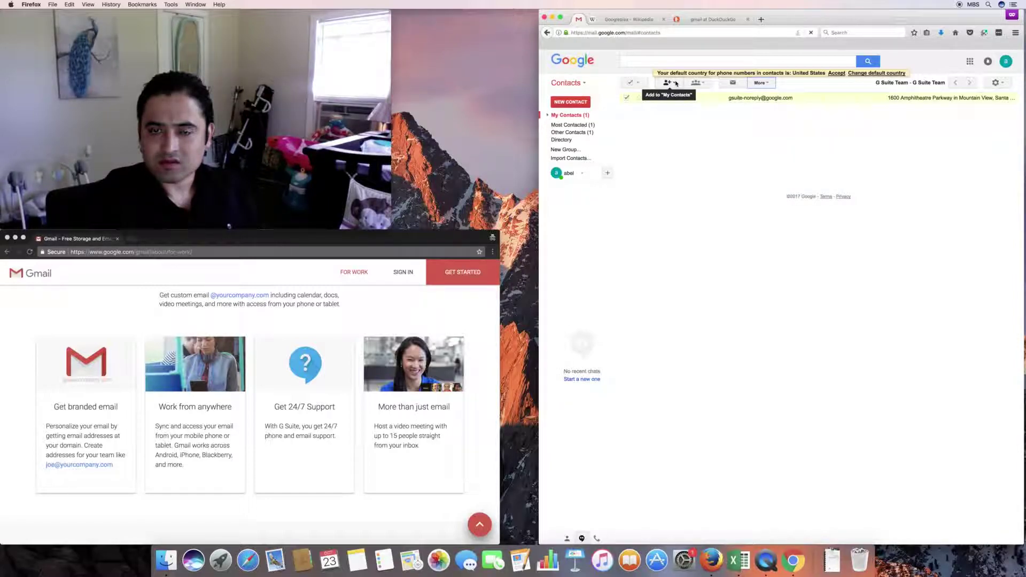
left_click(705, 87)
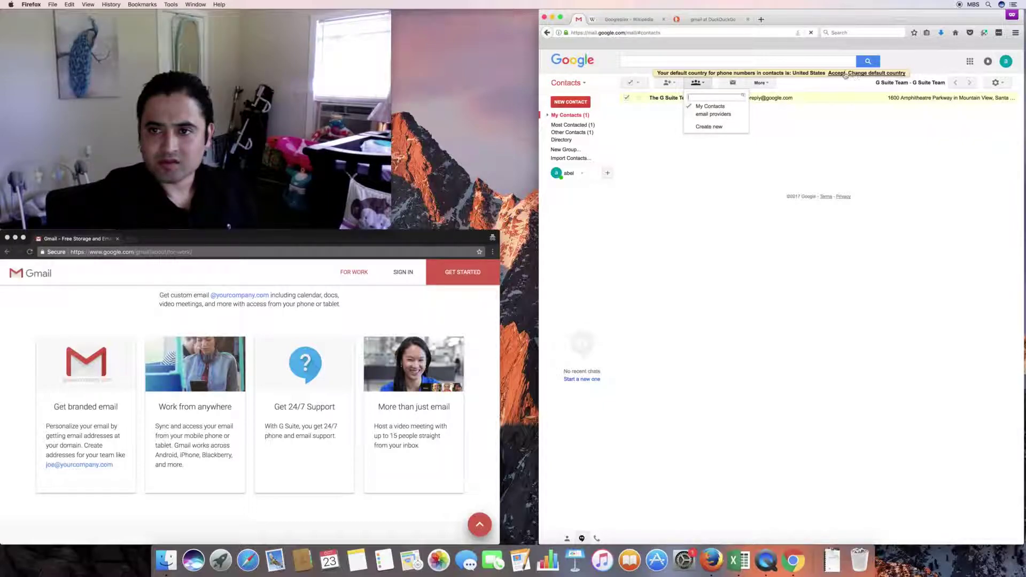
left_click(779, 131)
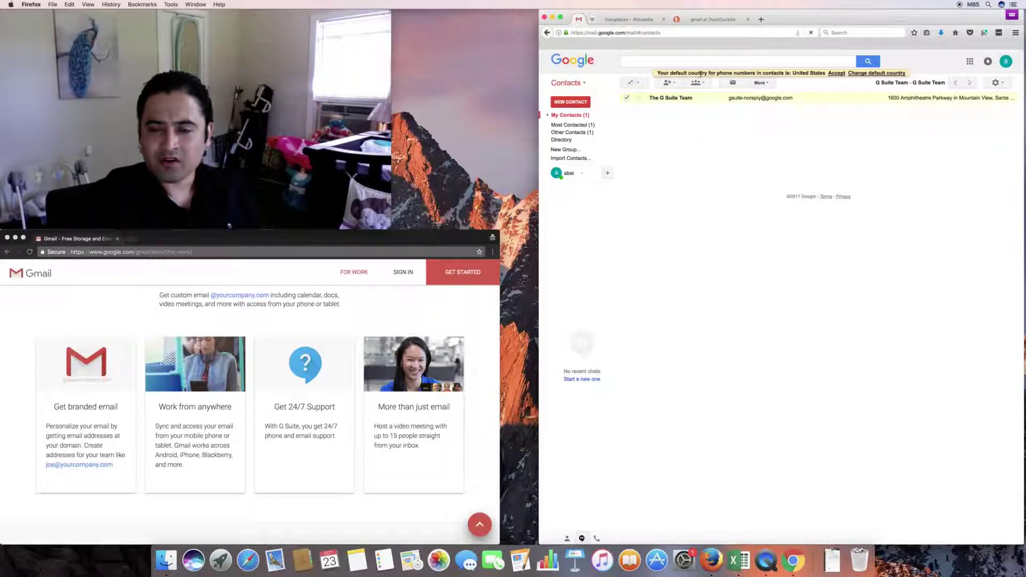
left_click(837, 75)
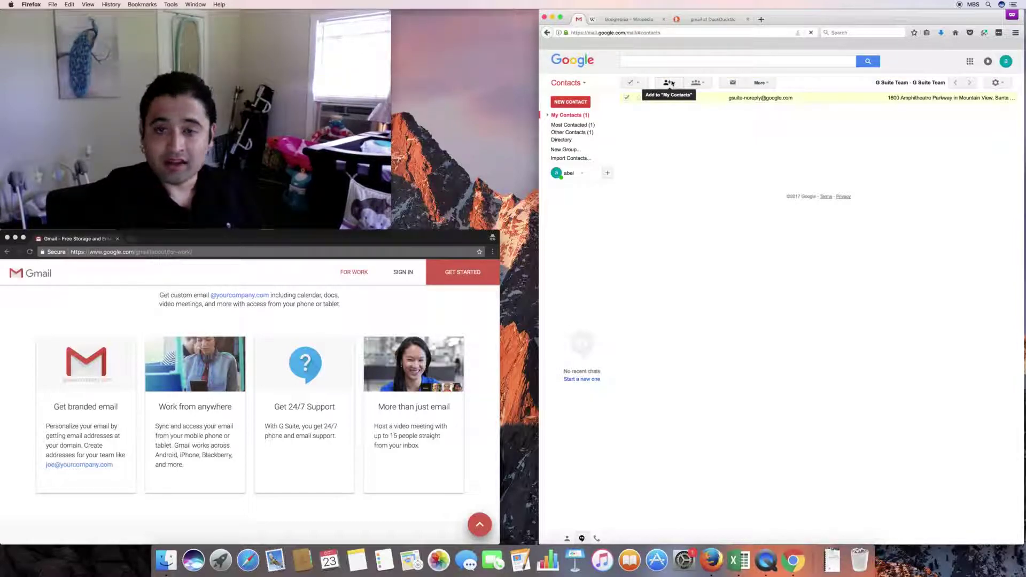
- Add the contact to email providers, remove it from My Contacts, and open that group
left_click(696, 83)
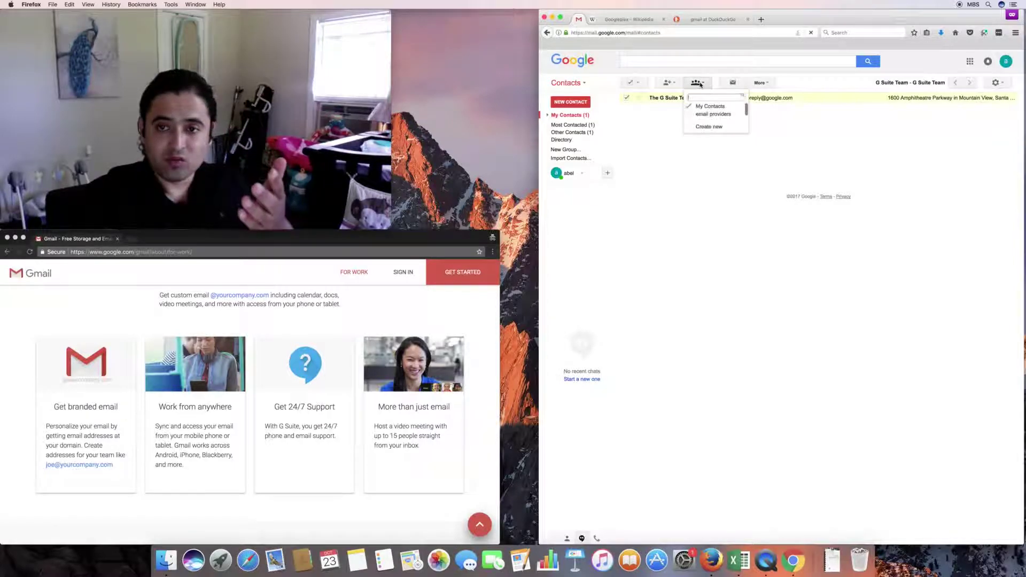
left_click(695, 113)
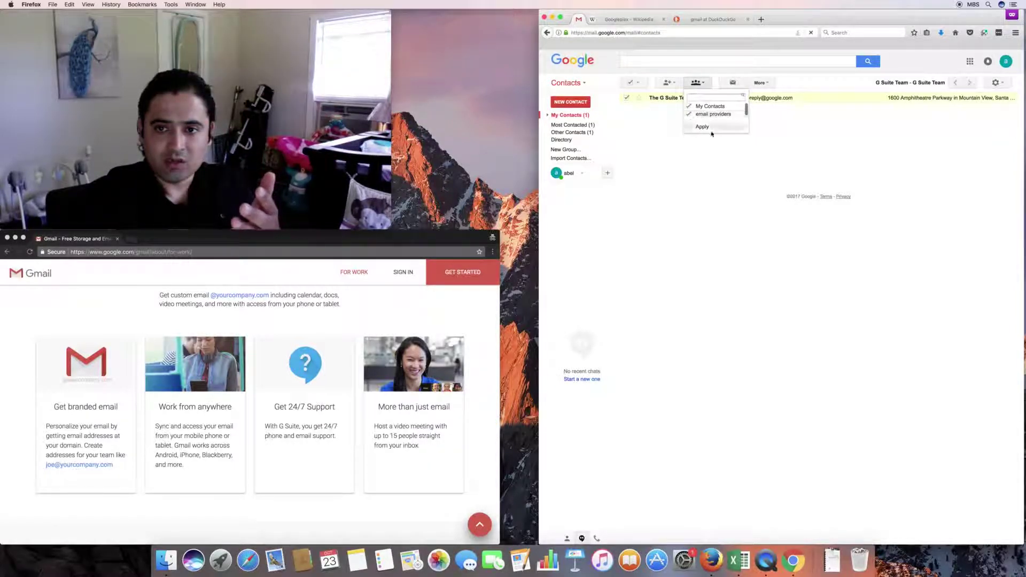
left_click(701, 127)
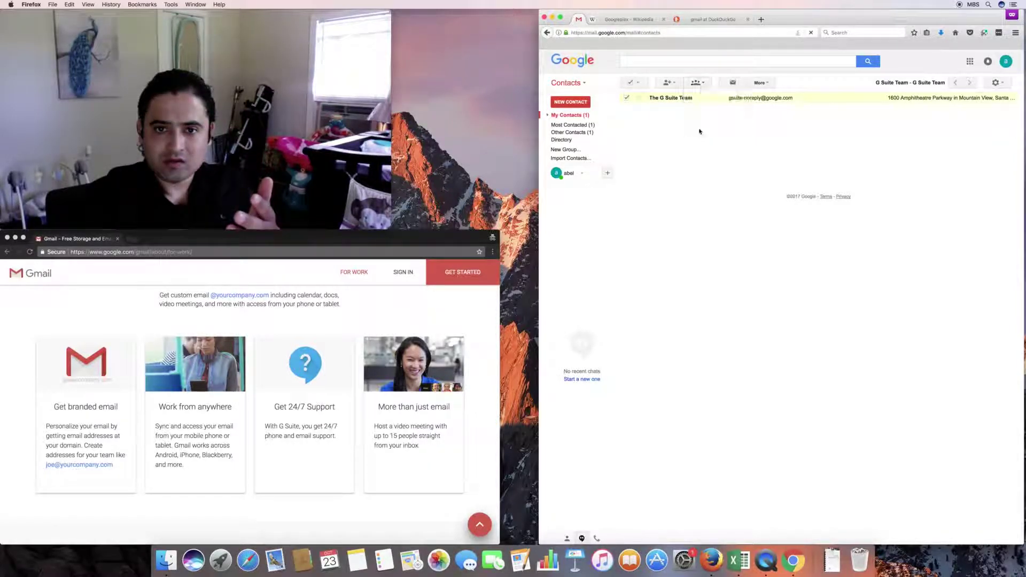
left_click(695, 83)
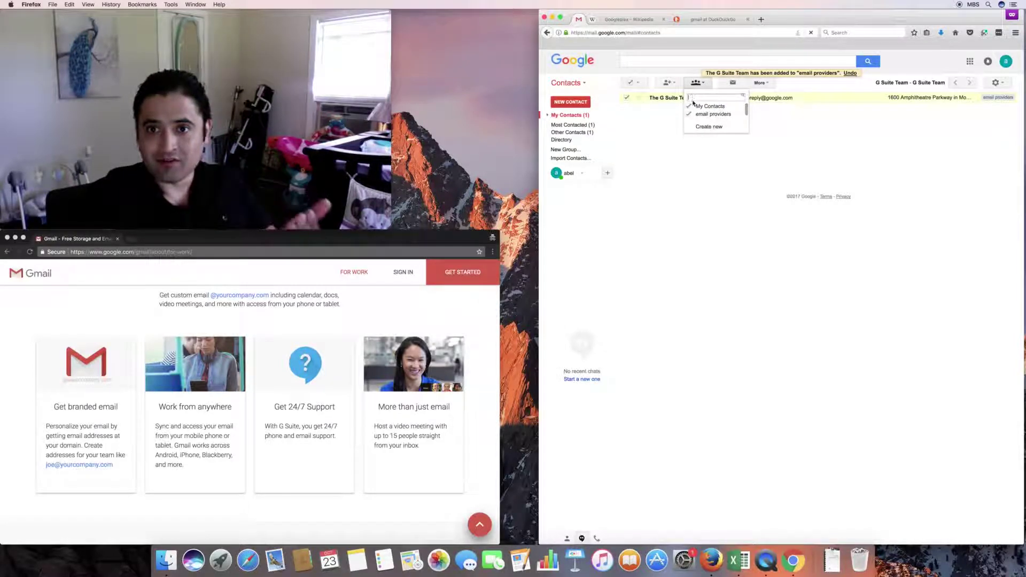
left_click(690, 107)
left_click(704, 127)
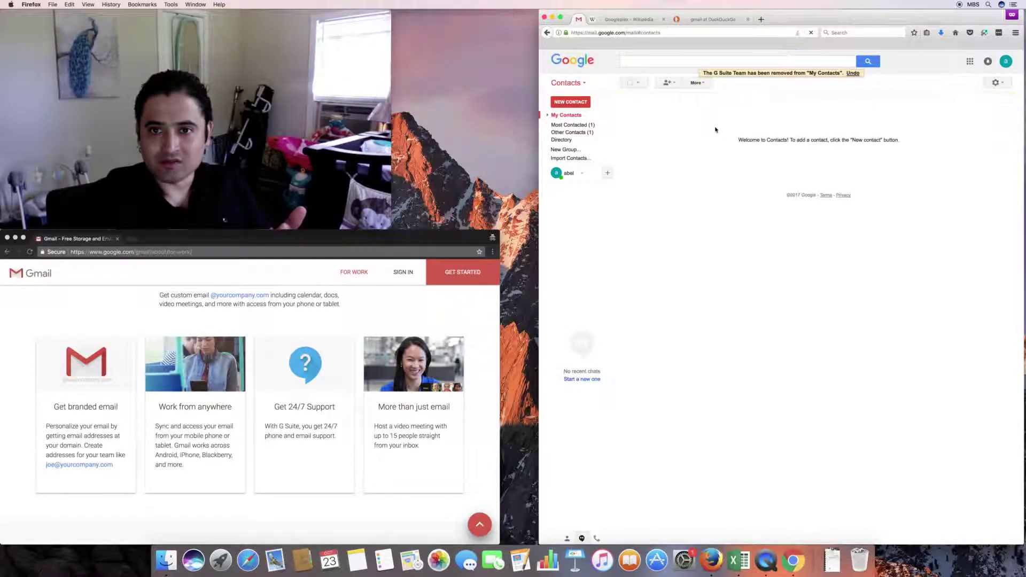
left_click(702, 84)
left_click(702, 85)
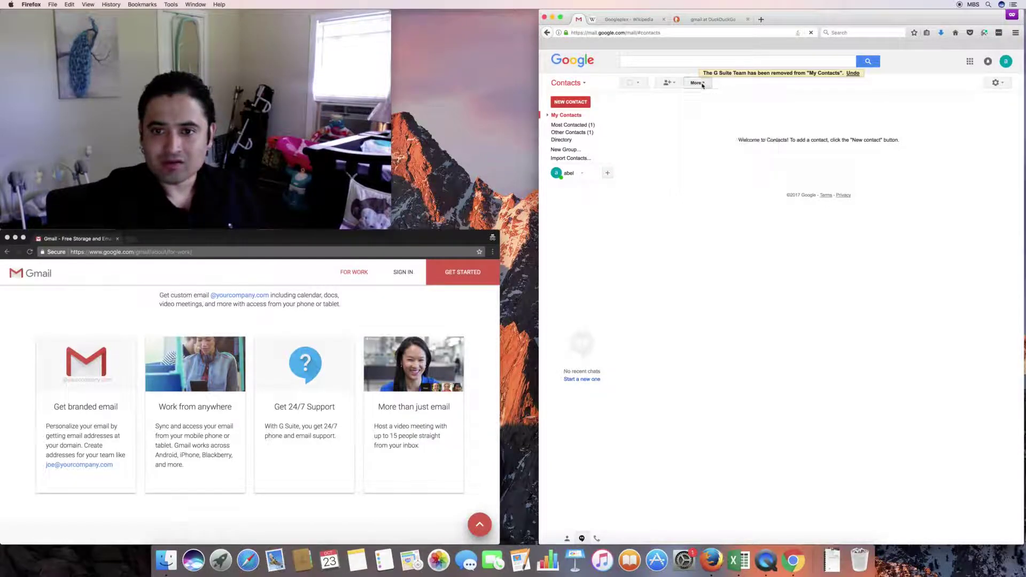
left_click(547, 115)
left_click(573, 131)
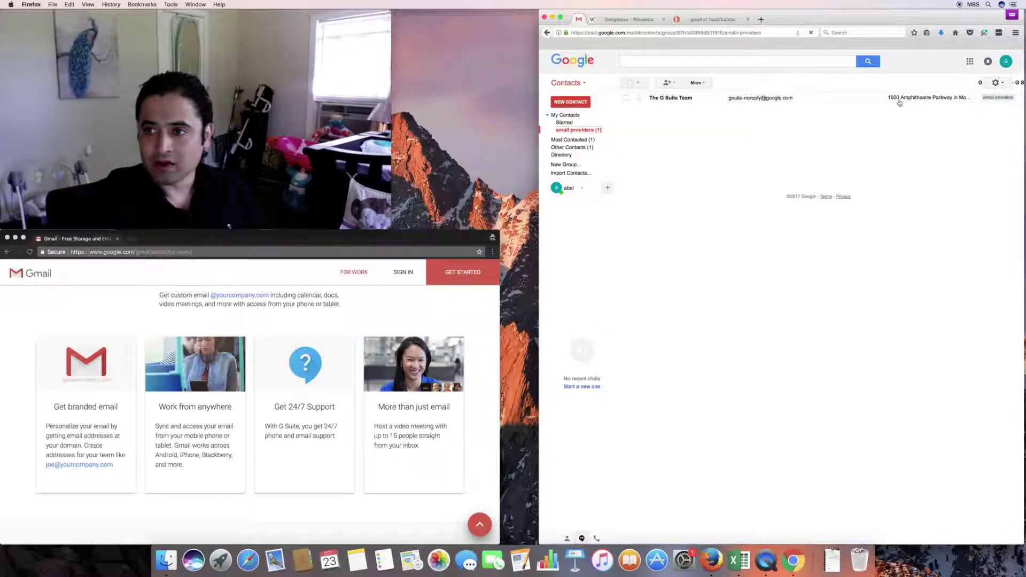
- Widen the browser window and switch the contact list to comfortable display density
left_click_drag(540, 74, 501, 78)
left_click(1007, 82)
left_click(1006, 82)
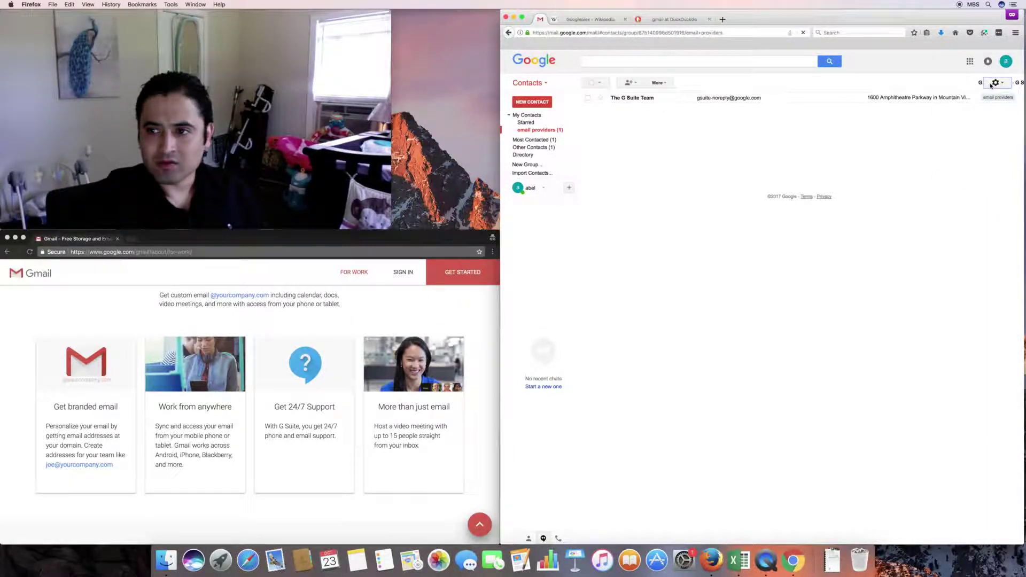
left_click(994, 84)
left_click(996, 83)
left_click(996, 84)
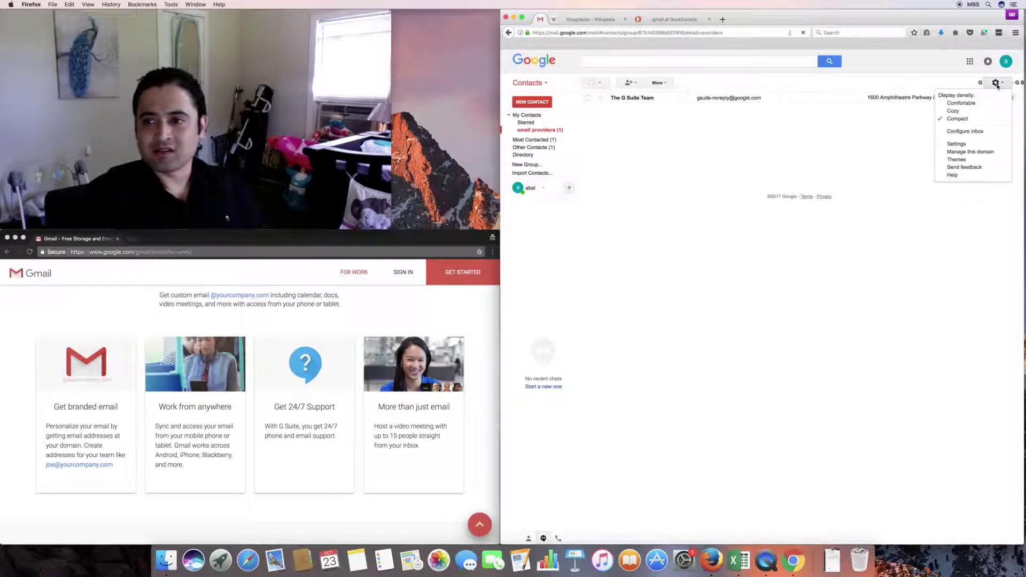
left_click(962, 103)
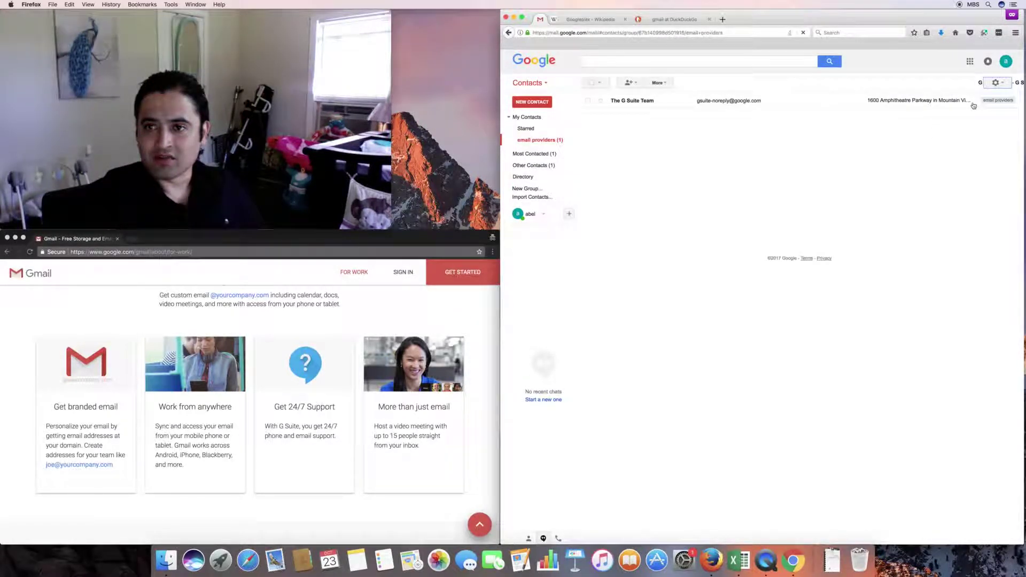
- Try the cozy and compact display densities, then settle back on comfortable
left_click(996, 83)
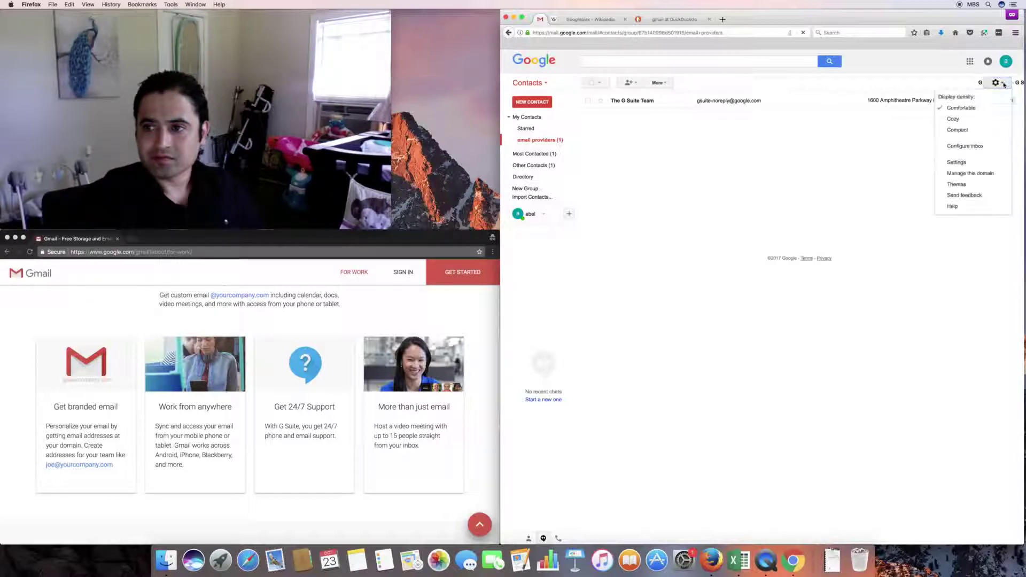
left_click(965, 122)
left_click(997, 83)
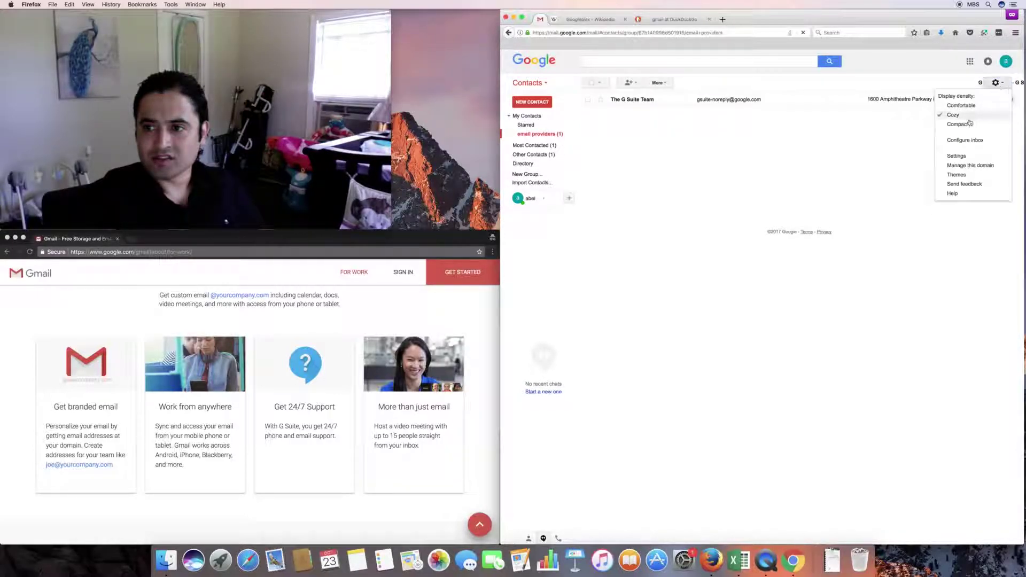
left_click(969, 122)
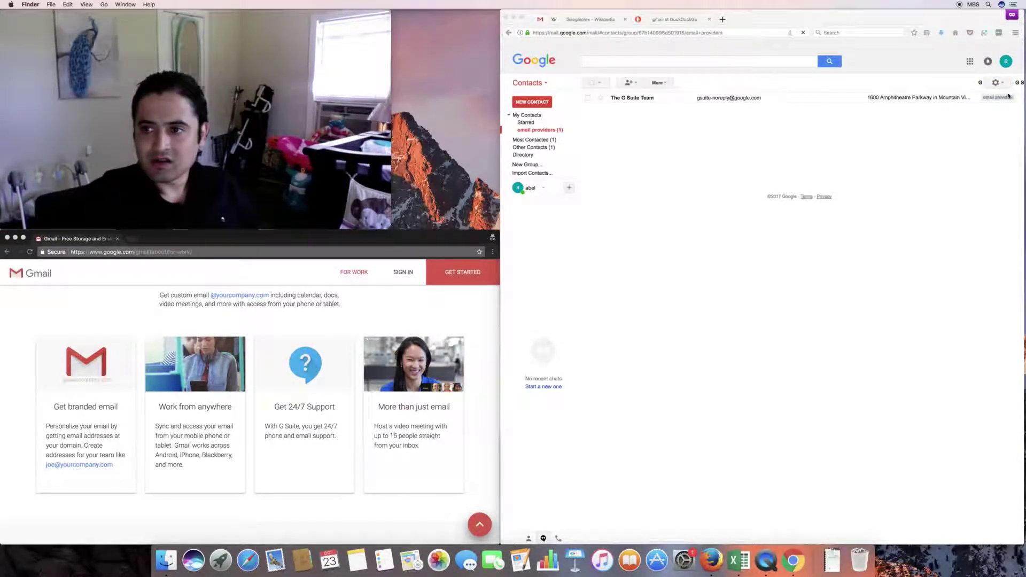
left_click(1003, 86)
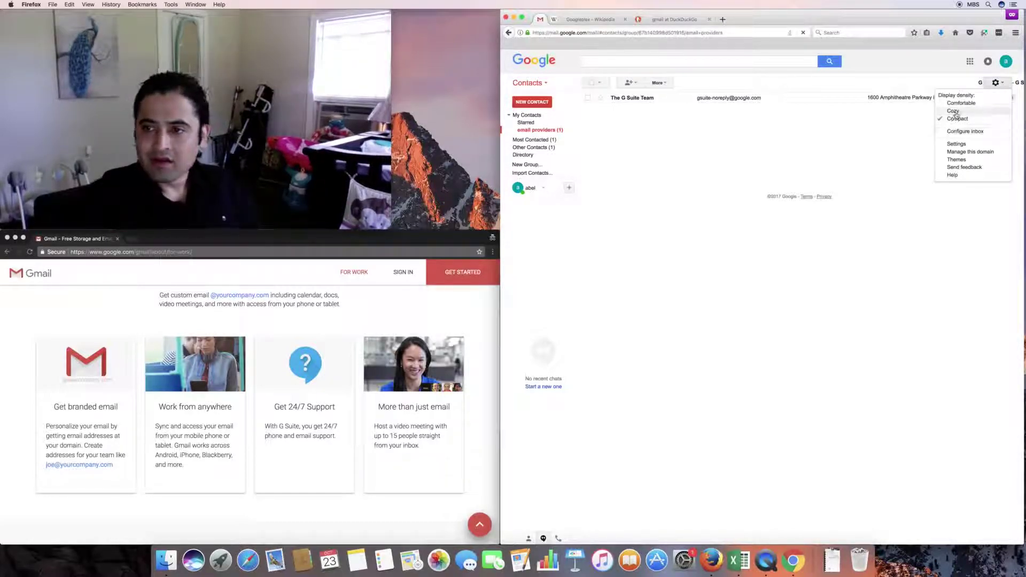
left_click(964, 105)
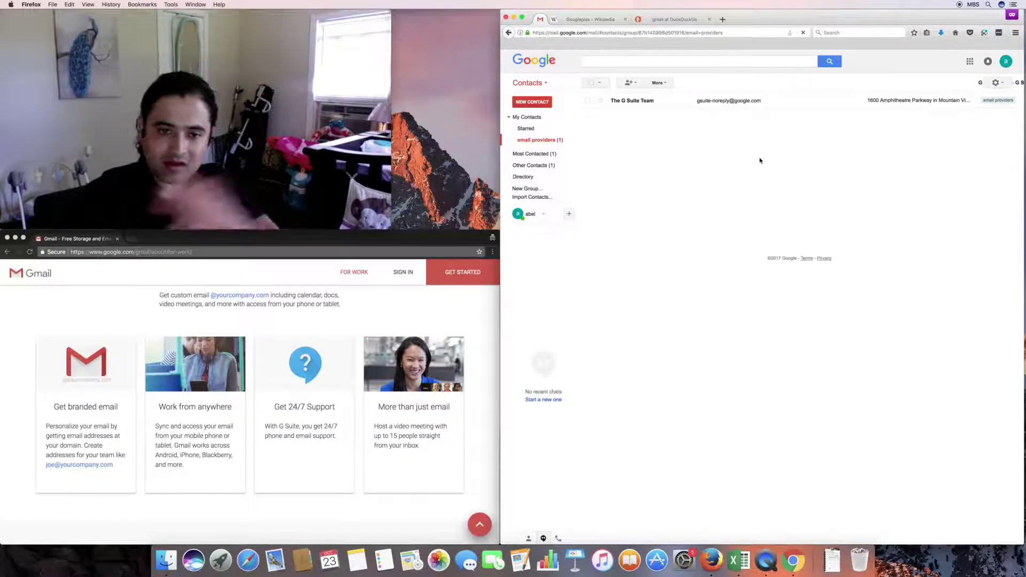
left_click(531, 101)
- Create the contact 'new guy' with a job title, company, work e-mail and work phone
type("new guy")
key("Tab")
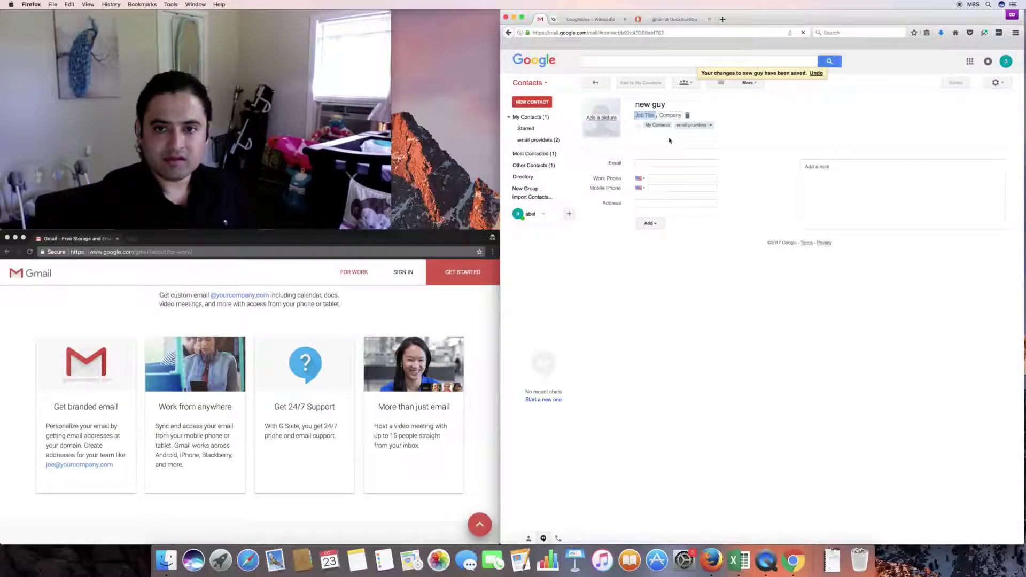
type("new")
key("Tab")
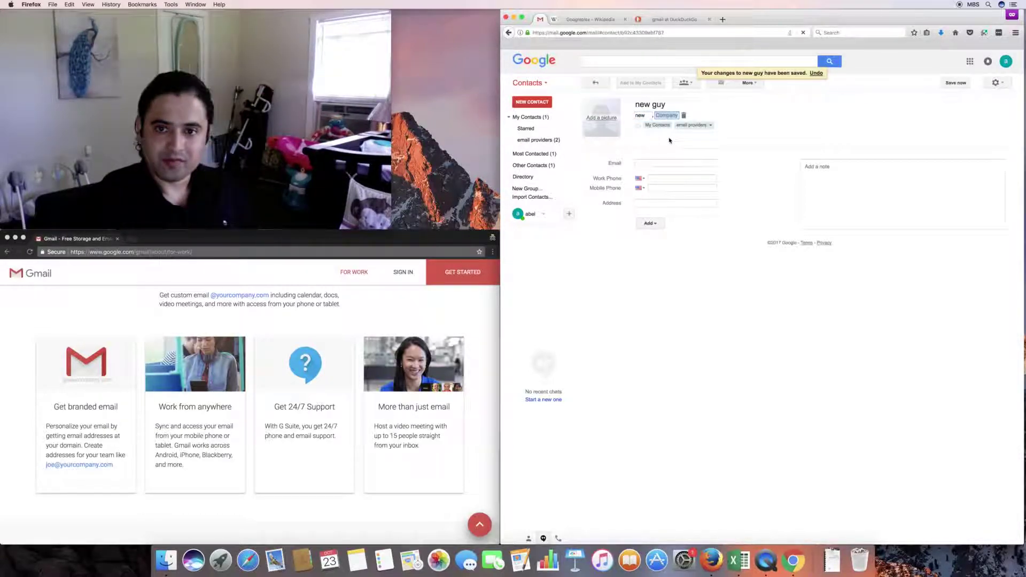
type("ompany")
key("Tab")
key("Tab")
type("new@")
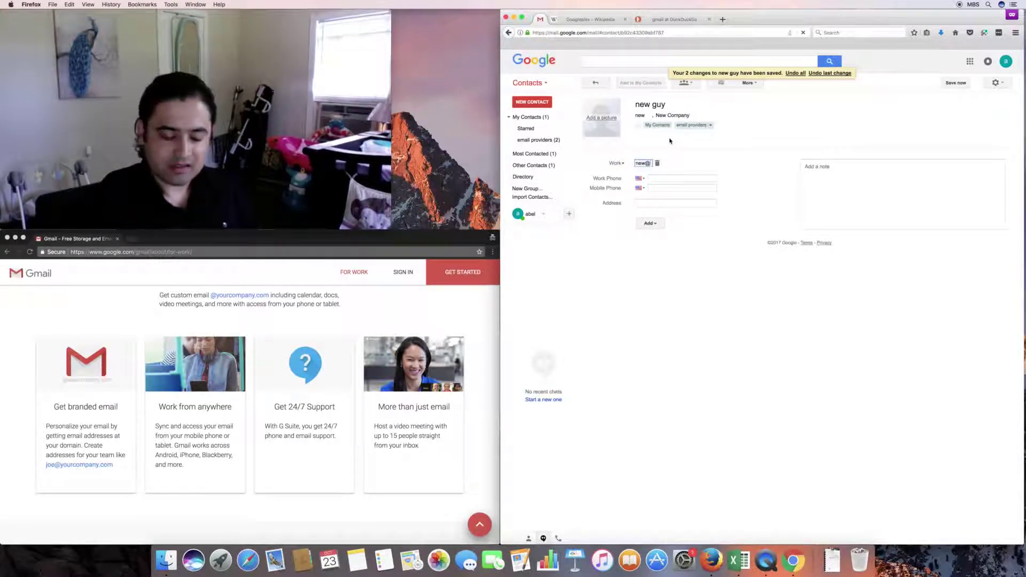
type("newcompany.com")
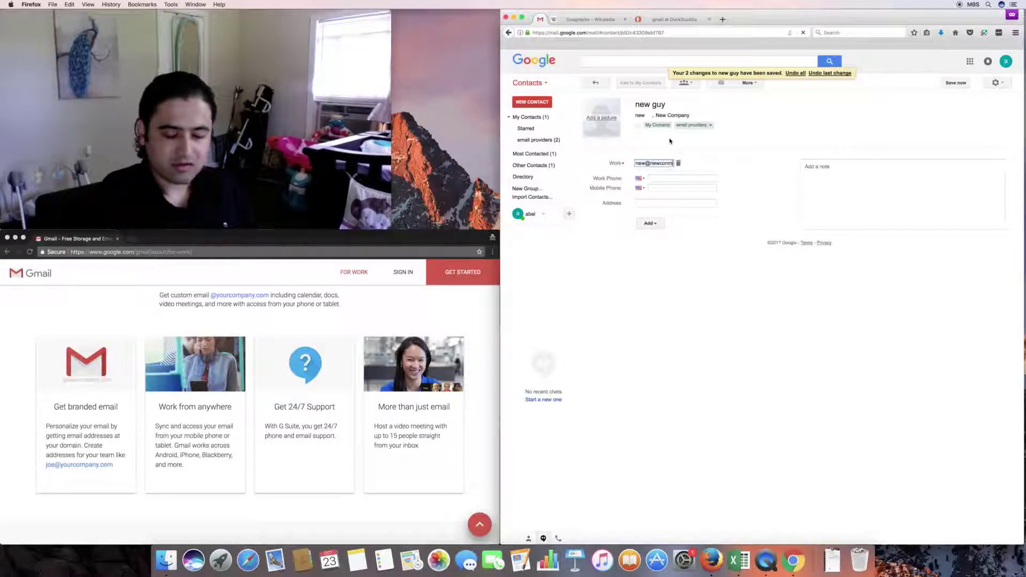
key("Tab")
key("Tab")
key("Tab")
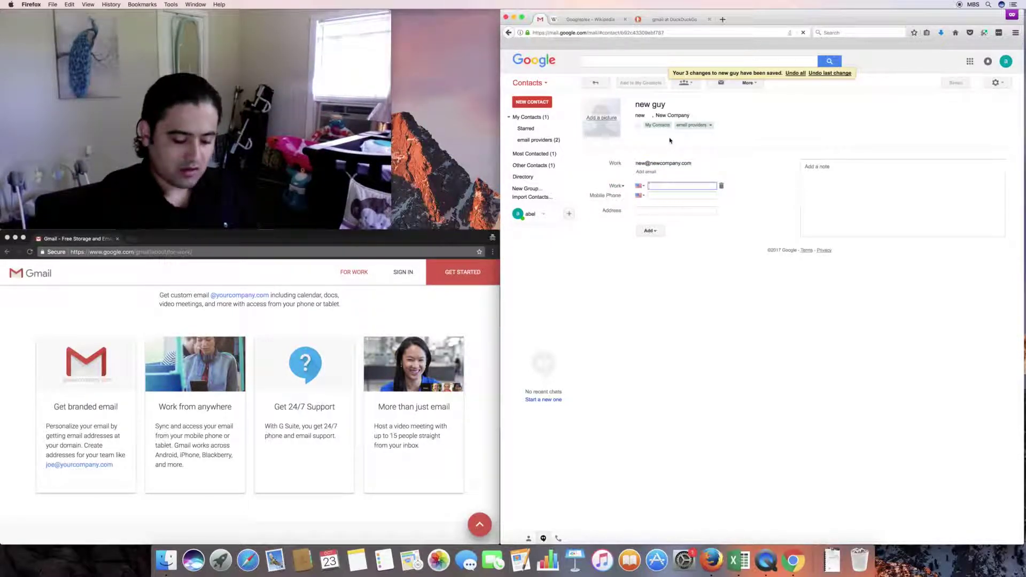
type("409")
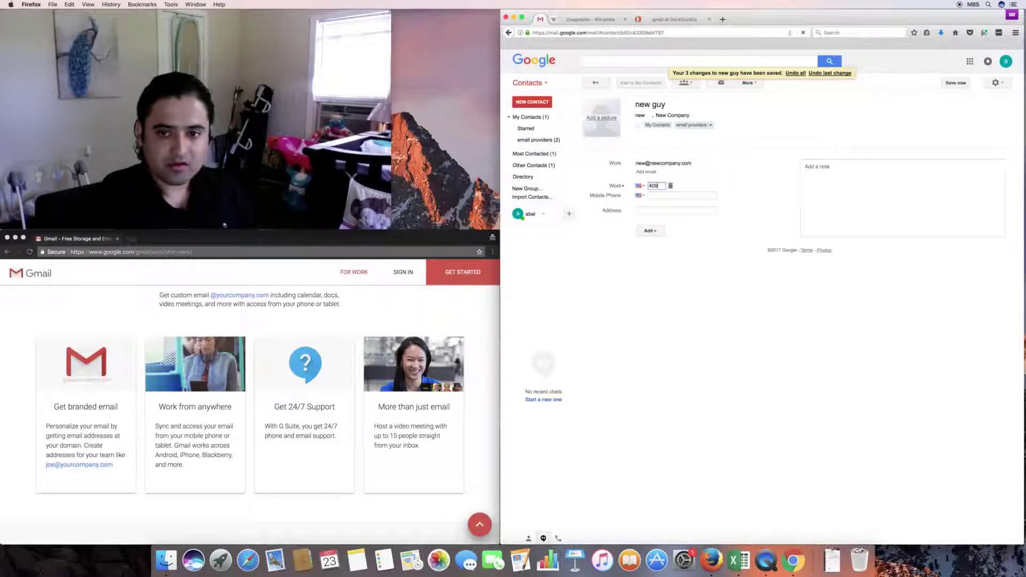
type("-new0")
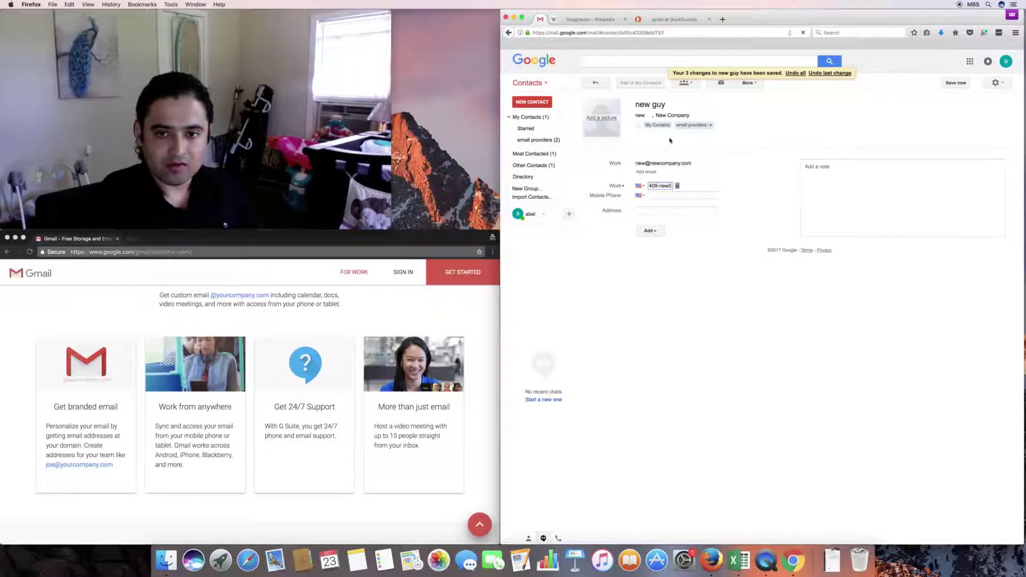
type("guys")
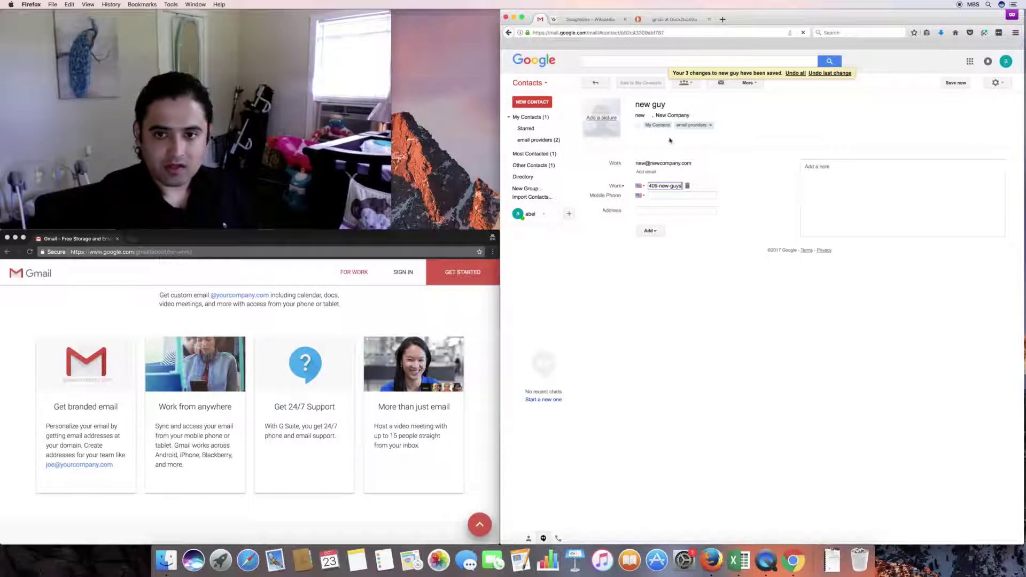
key("BackSpace")
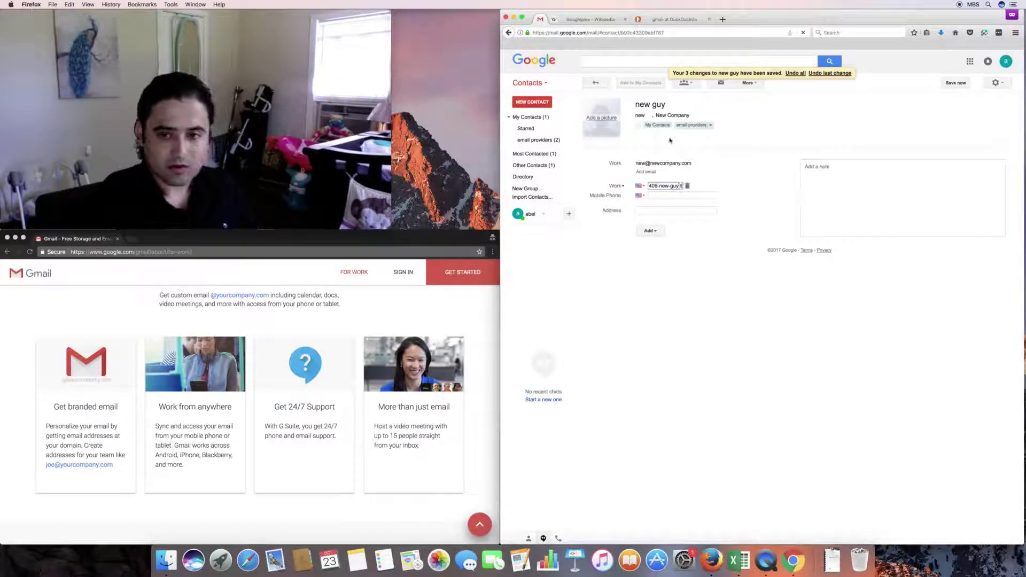
key("Tab")
key("Tab")
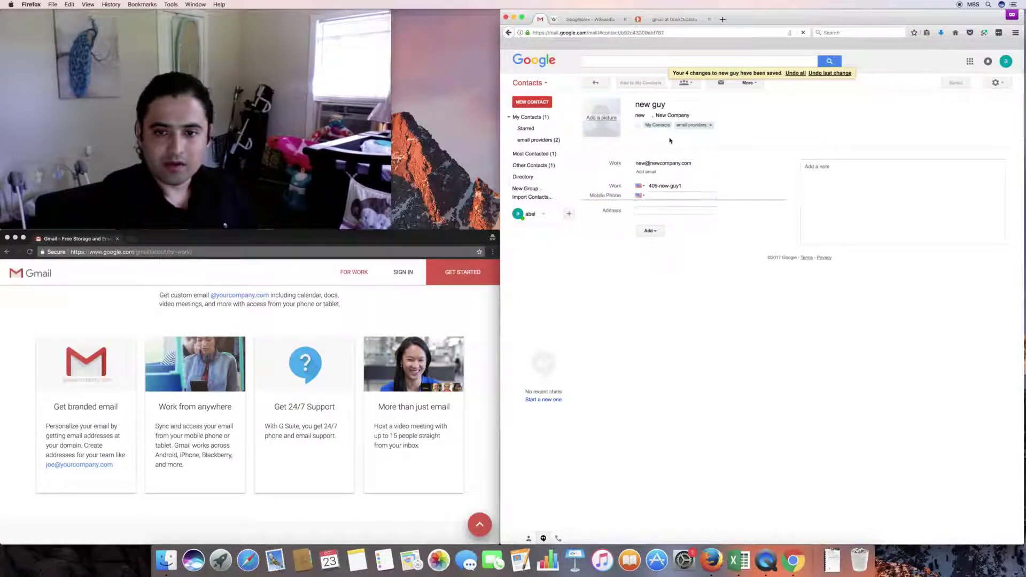
- Set the work address to 'mobile' and save the note "he's a mobile worker. look out!!!"
key("Tab")
type("mobile")
key("Tab")
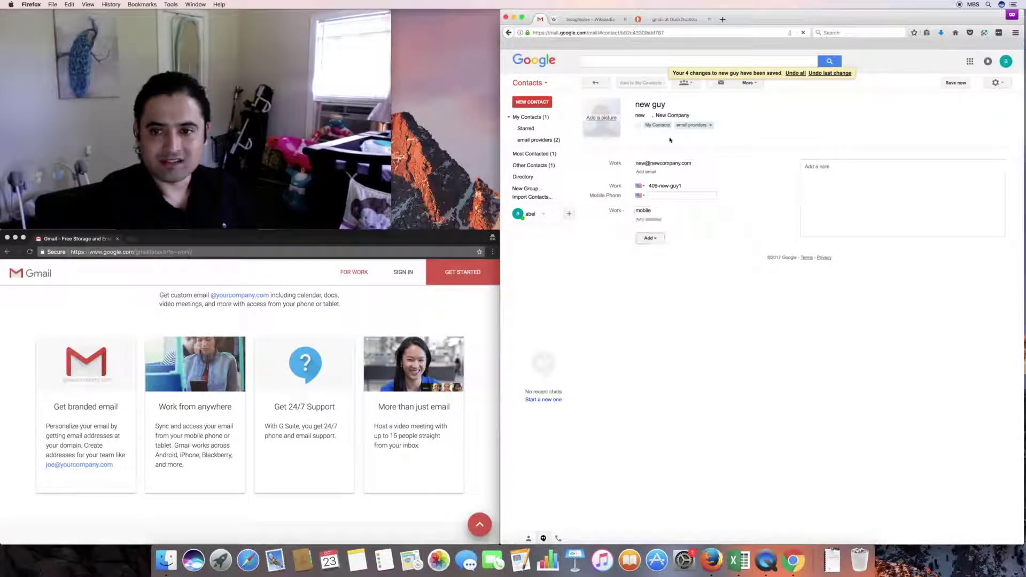
left_click(940, 187)
type("he's a ")
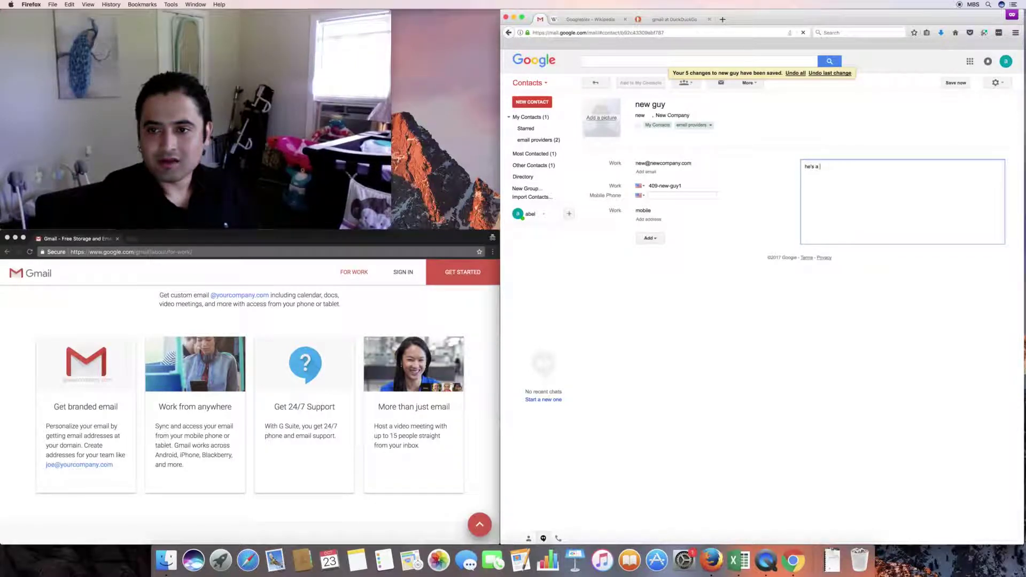
type("mobile")
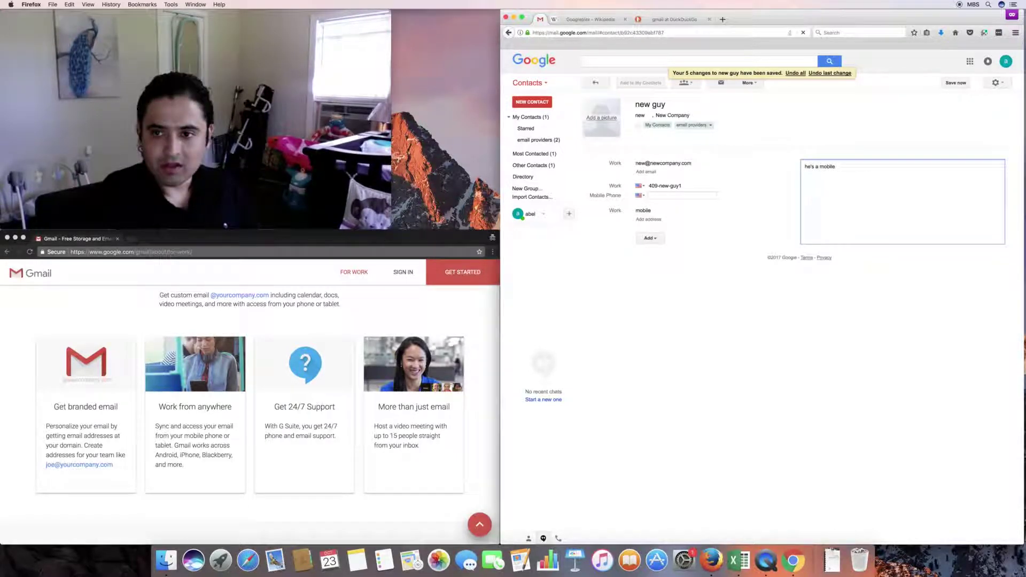
type(" worker. ")
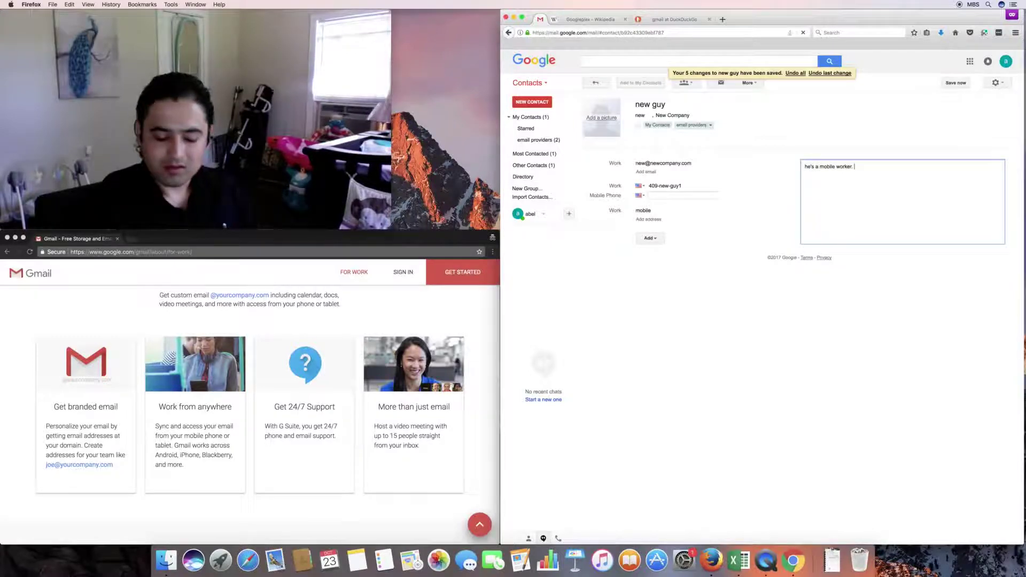
type("look out!!!")
left_click(779, 225)
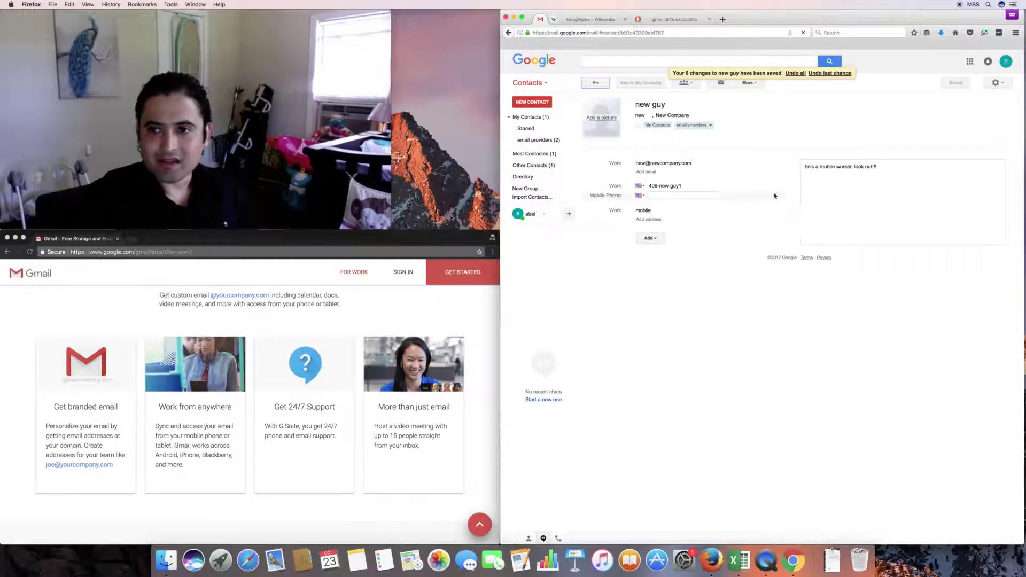
left_click_drag(692, 73, 769, 72)
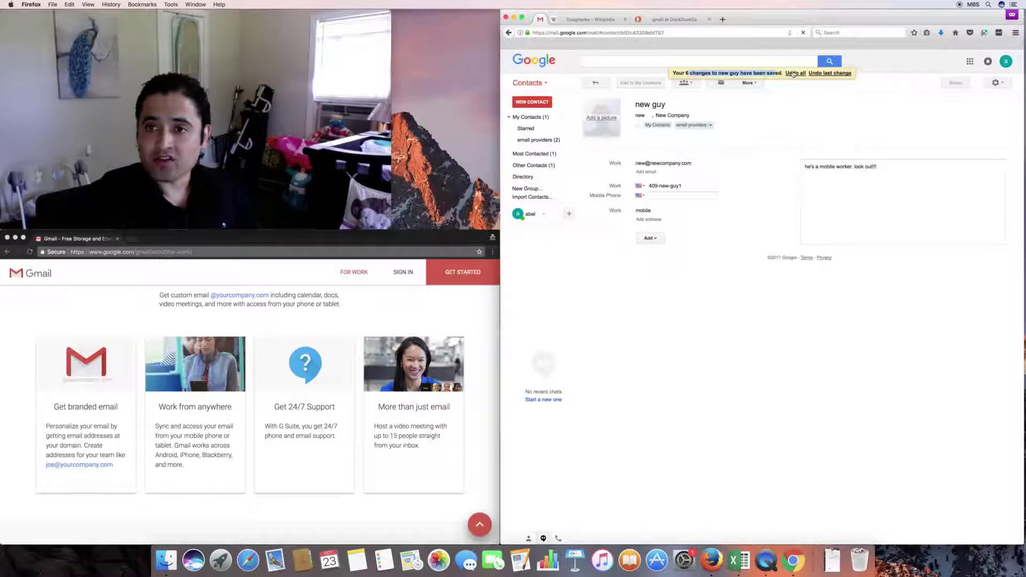
- Undo the old note and save "new guy's finish last?" as the contact's note
left_click(822, 74)
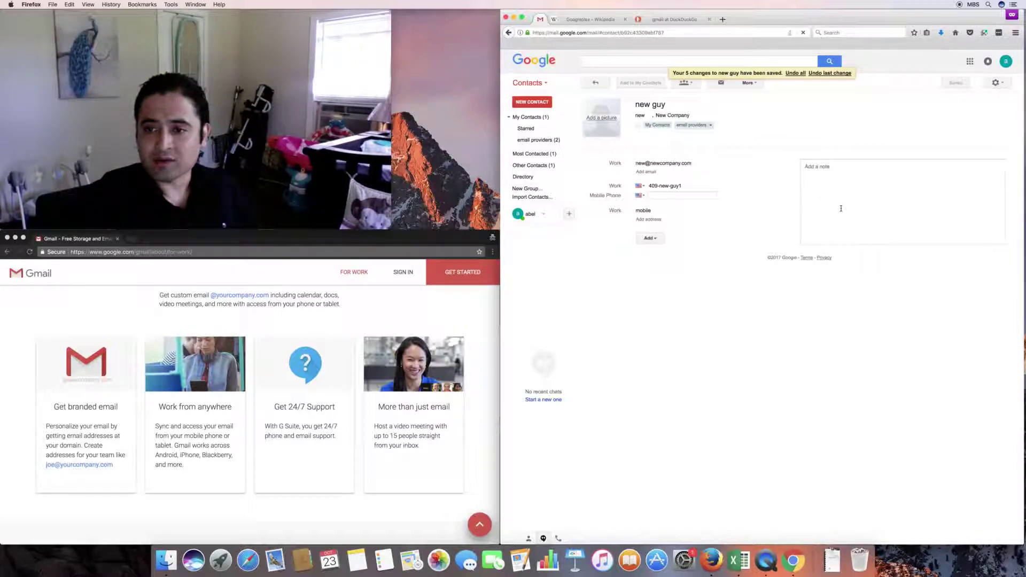
left_click(875, 163)
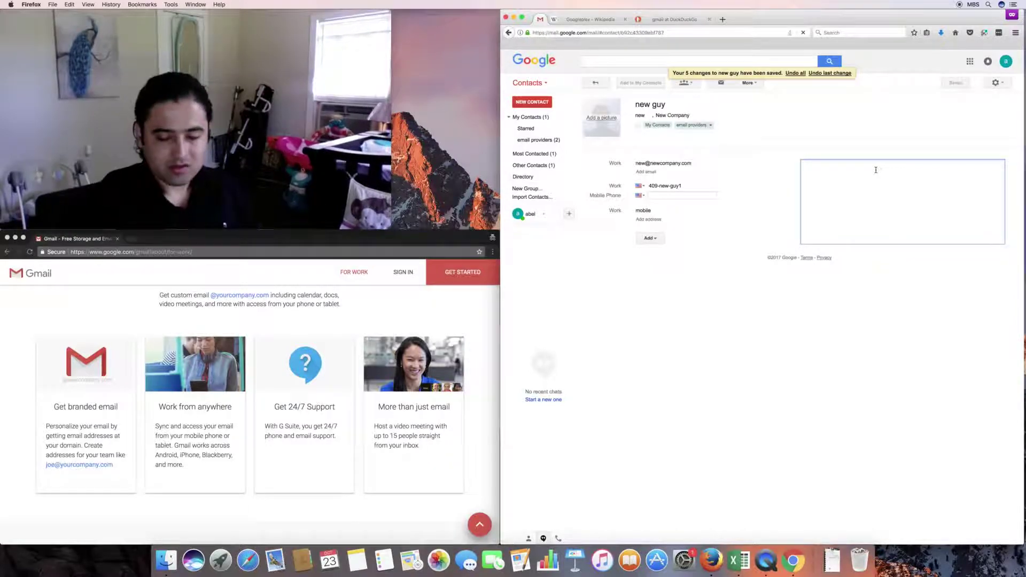
type("n")
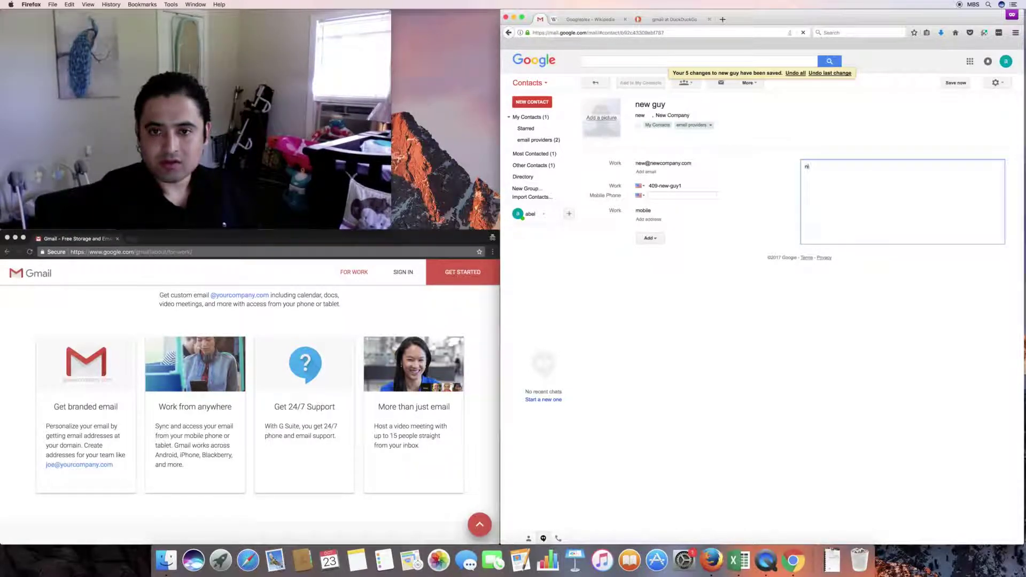
type("ew gu")
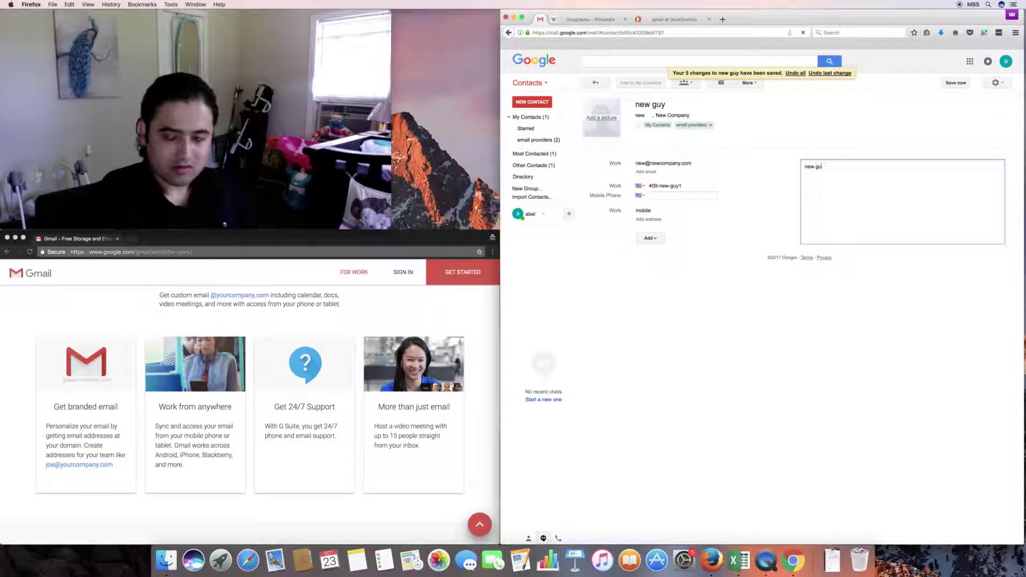
type("y;s")
key("BackSpace")
key("BackSpace")
type("'s finish")
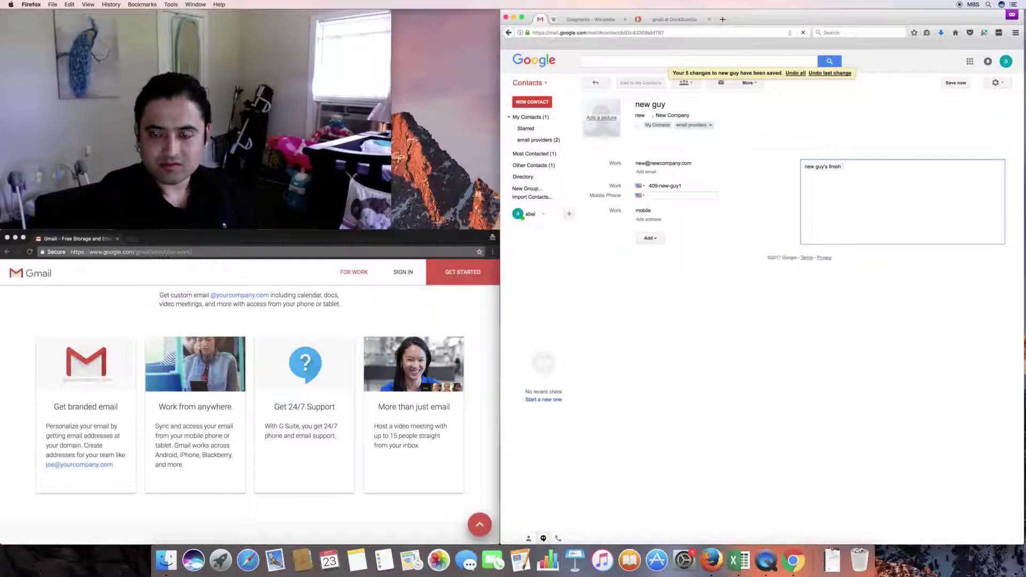
type(" last?")
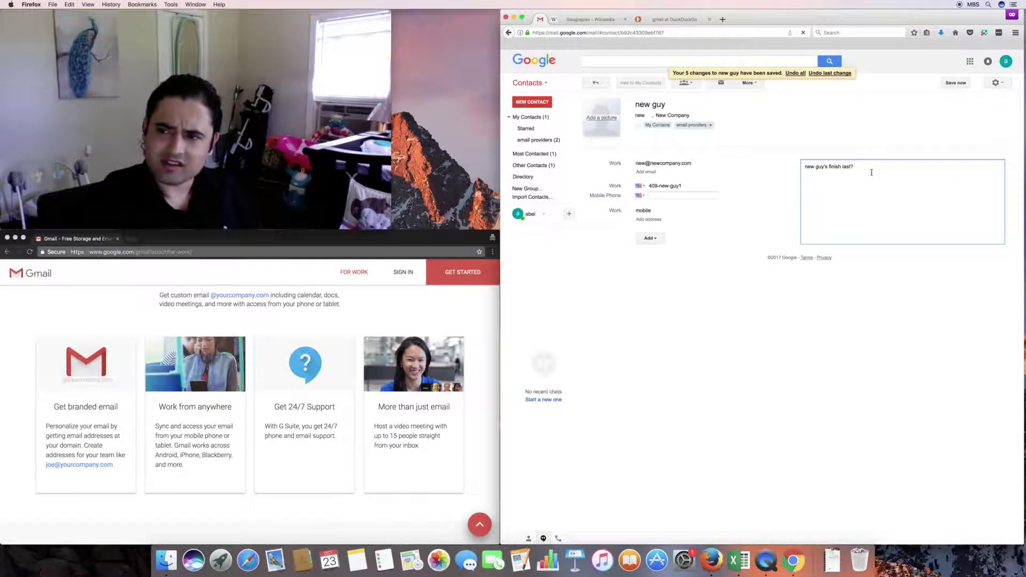
left_click(959, 83)
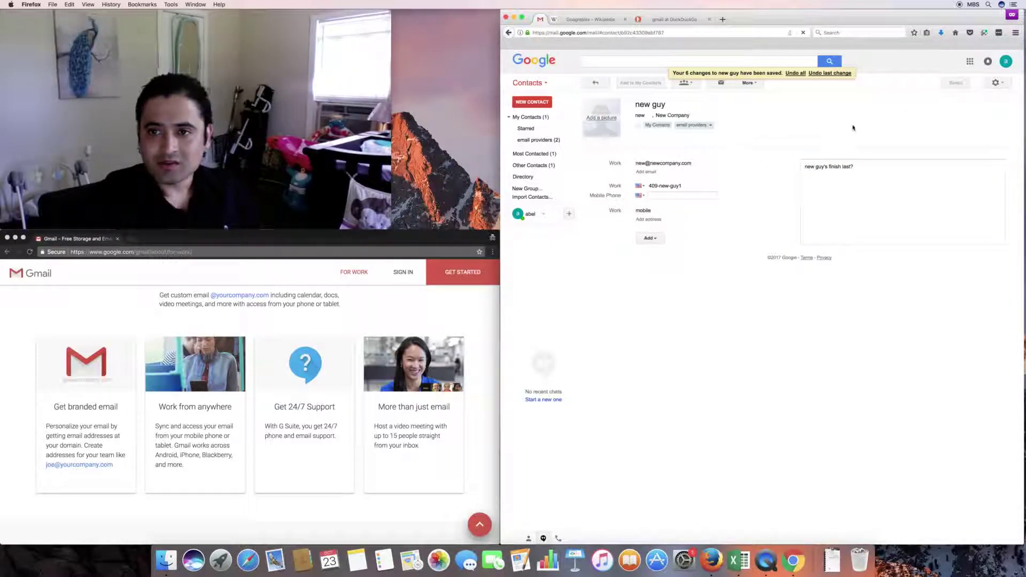
left_click(1001, 85)
left_click(997, 83)
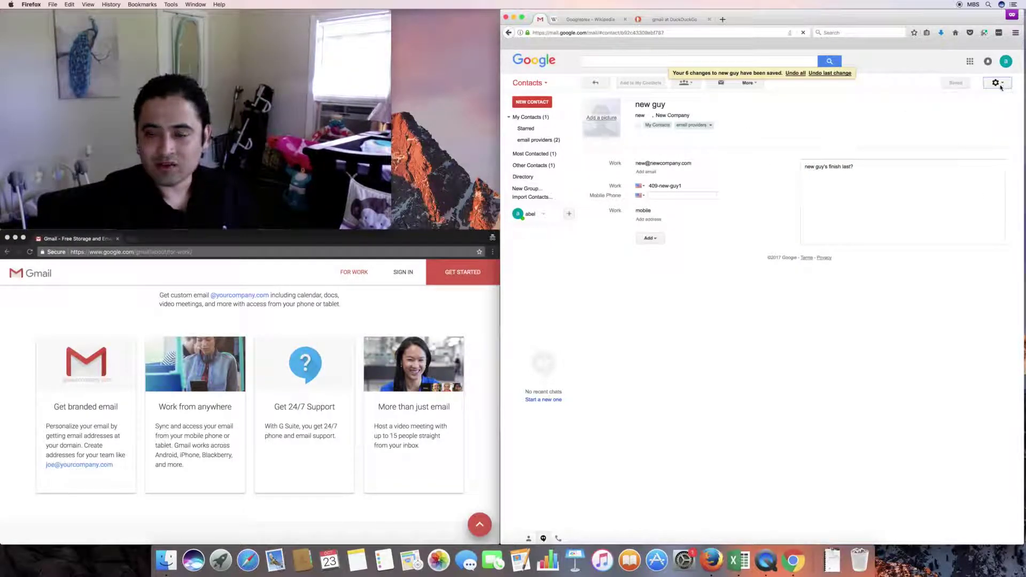
- Switch to Tasks and pop the myList task list out into its own movable window
left_click(542, 83)
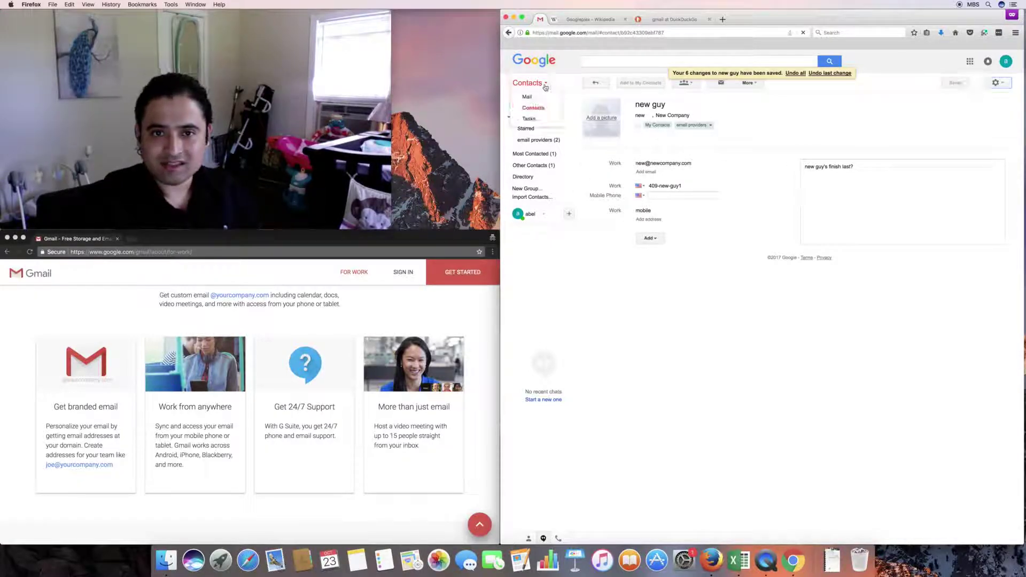
left_click(522, 119)
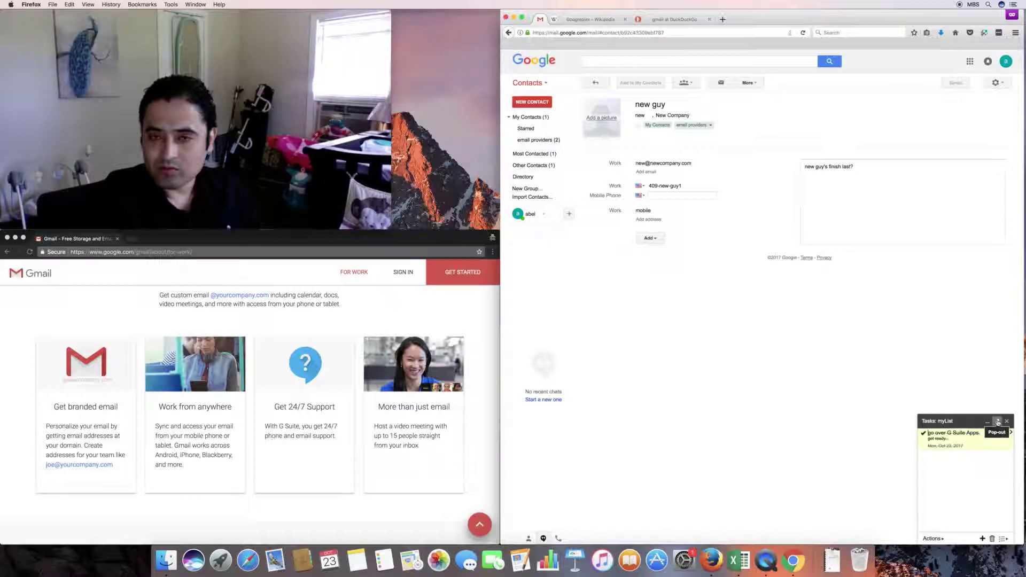
left_click(998, 422)
left_click_drag(570, 16, 714, 232)
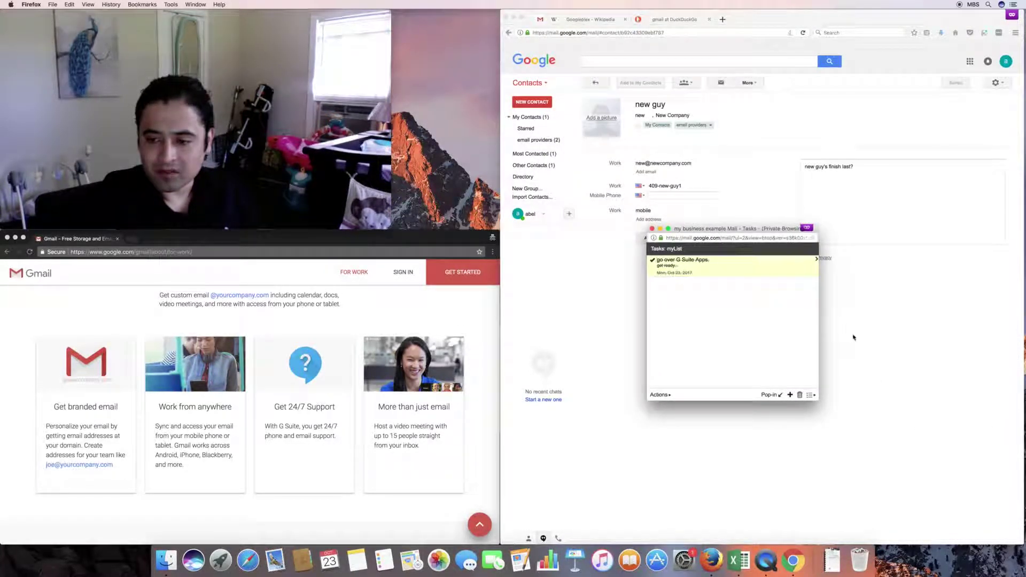
left_click(770, 396)
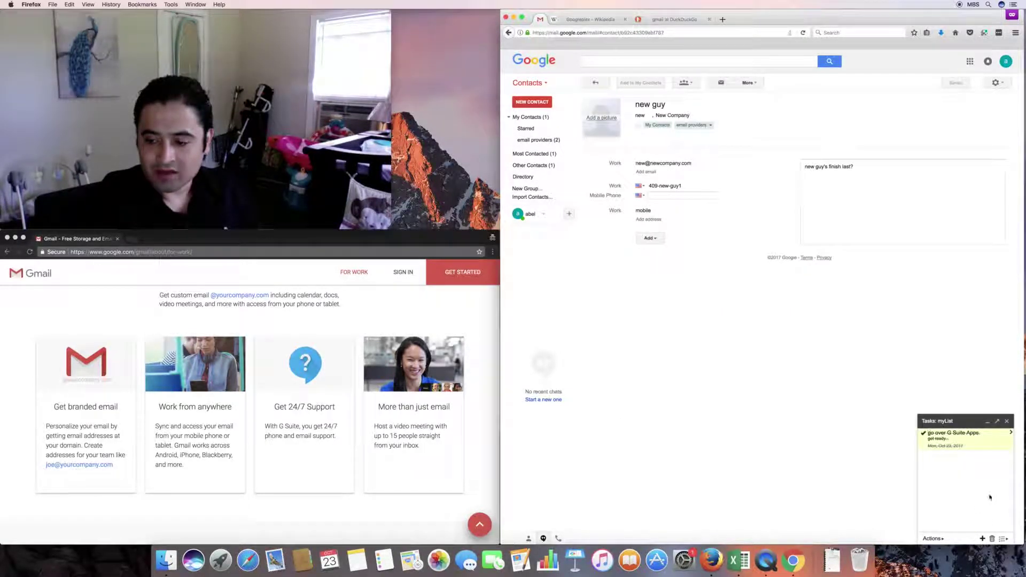
left_click(997, 422)
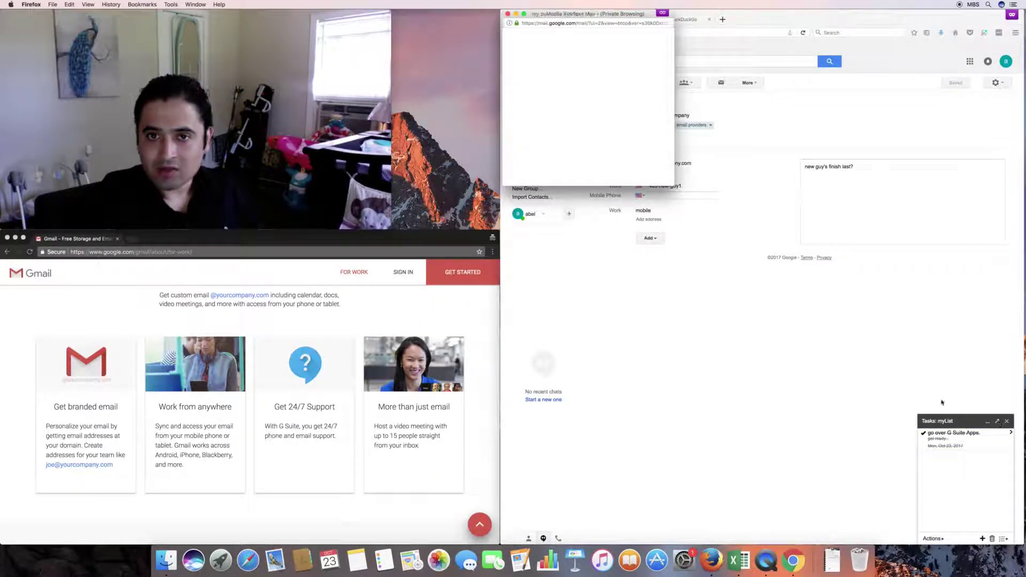
left_click_drag(621, 13, 678, 112)
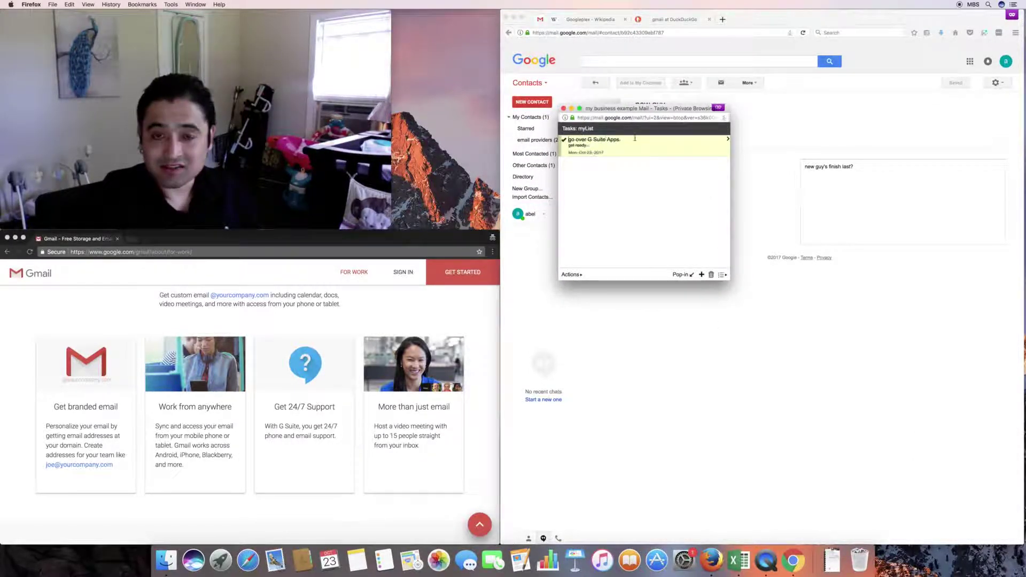
left_click(579, 276)
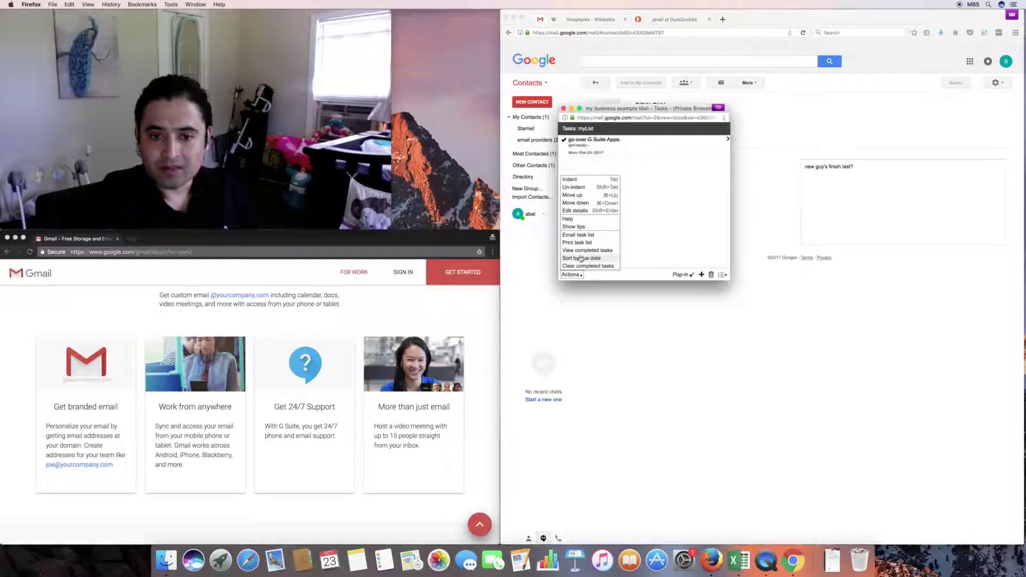
- View myList's completed tasks, then clear the completed 'go over G Suite Apps.' task
left_click(585, 250)
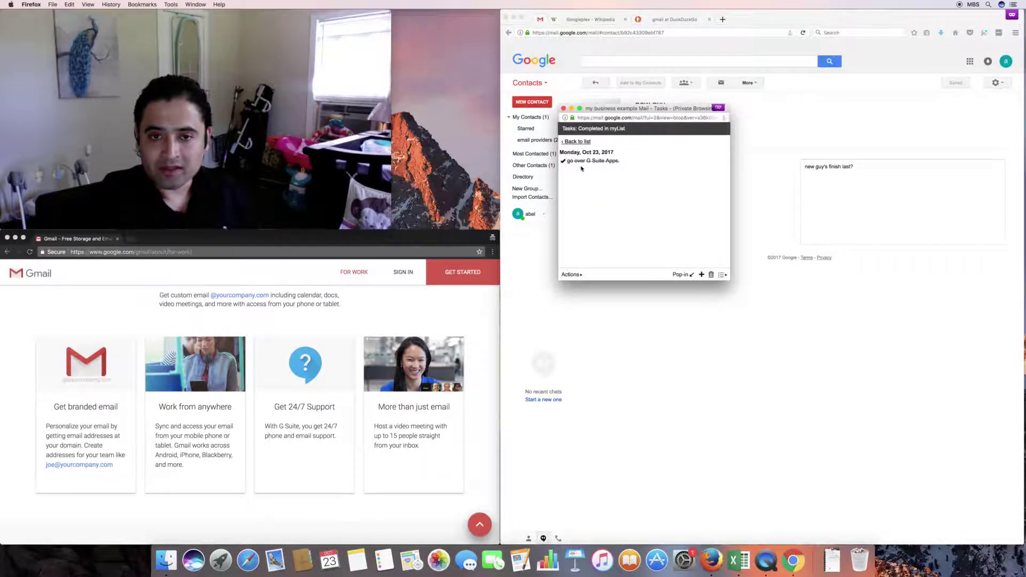
left_click(577, 142)
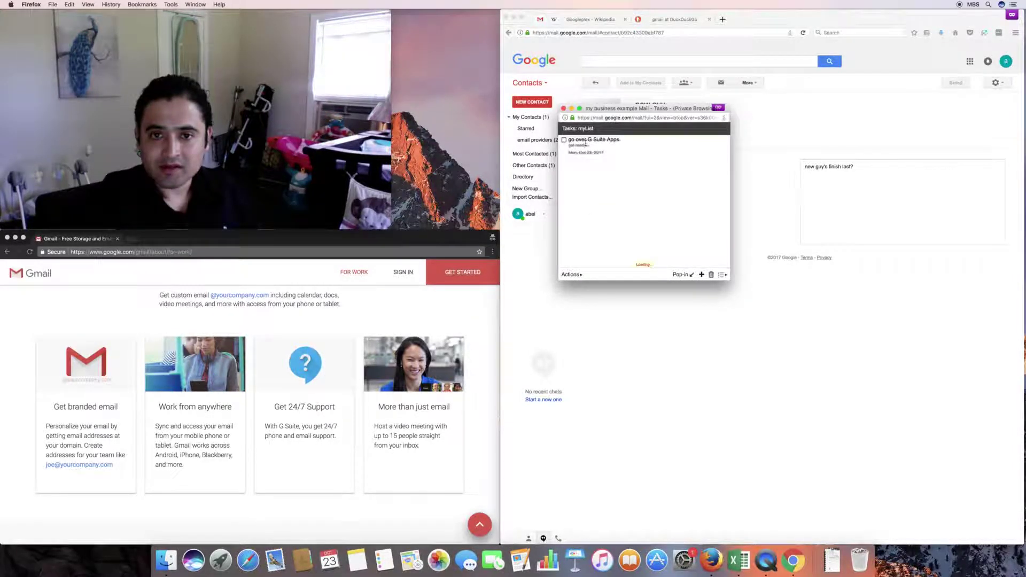
left_click(571, 275)
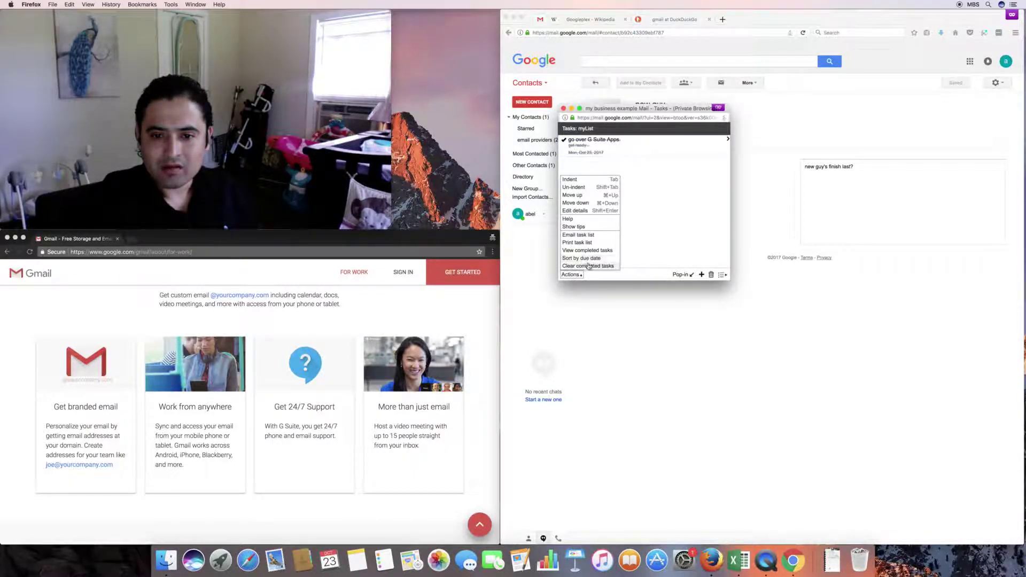
left_click(589, 265)
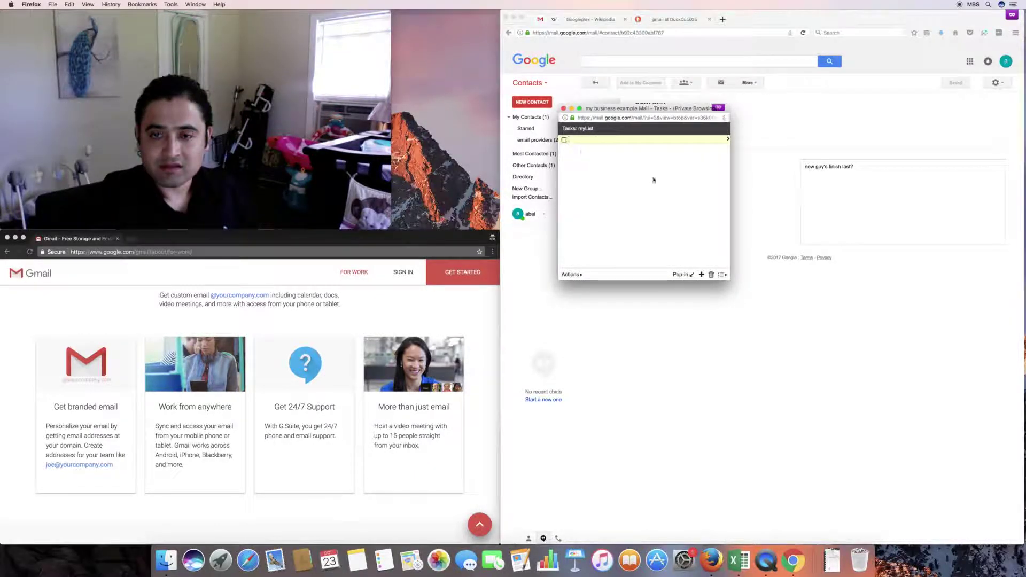
left_click(577, 274)
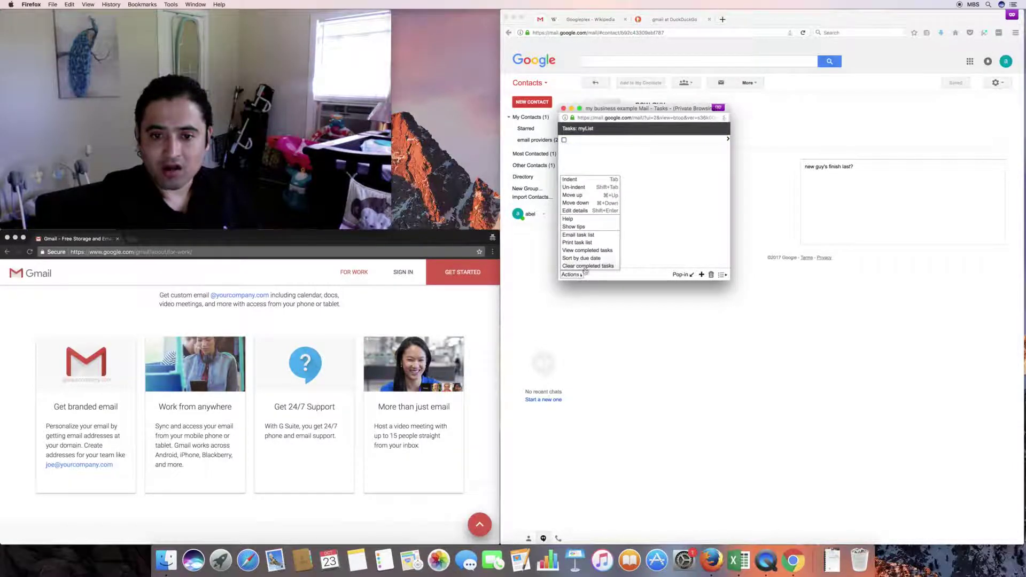
left_click(588, 211)
left_click(569, 138)
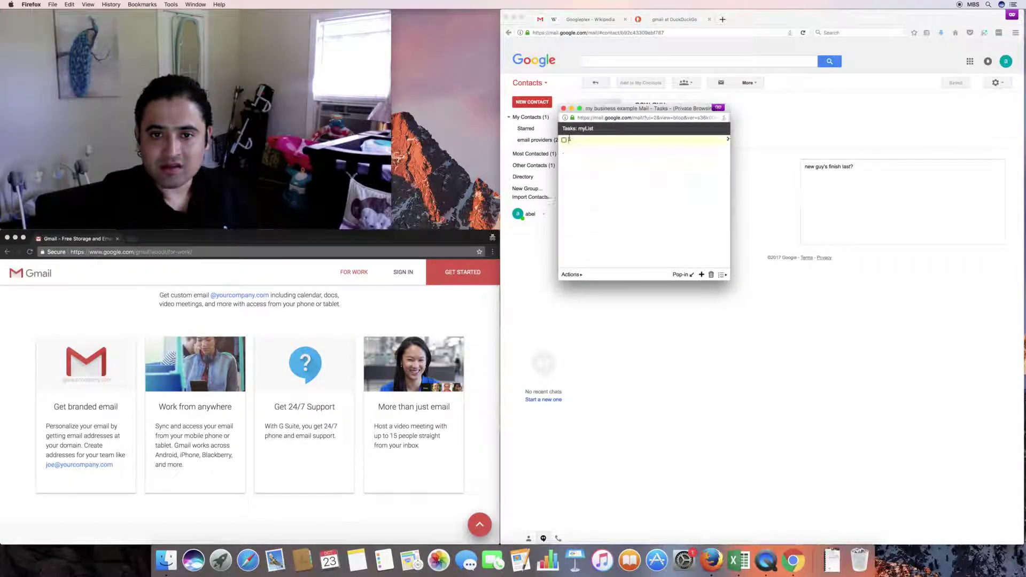
left_click(721, 275)
left_click(722, 276)
left_click(721, 276)
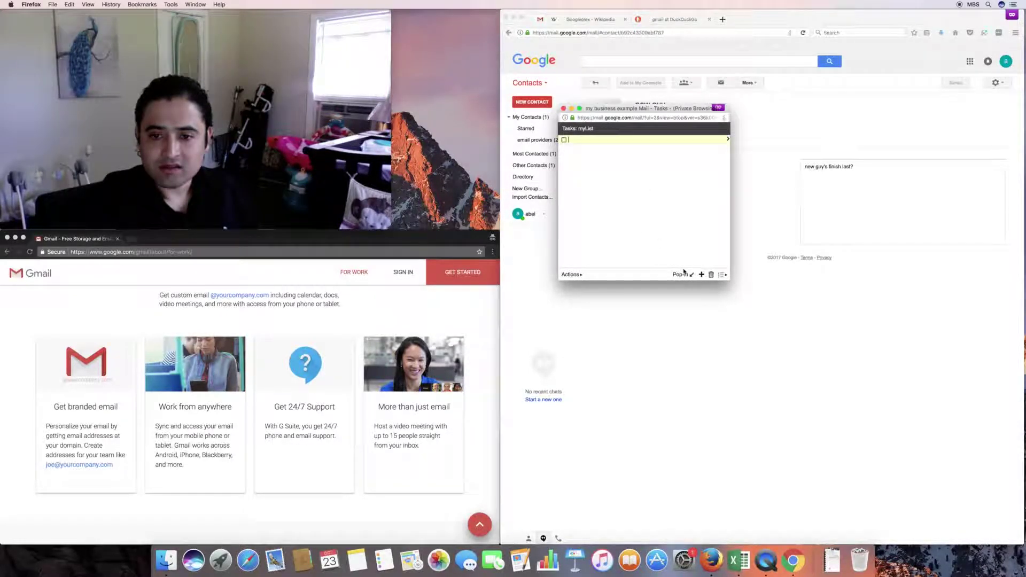
- Add 'my new task' to myList with a due date of October 23, 2017
left_click(701, 274)
type("my new task")
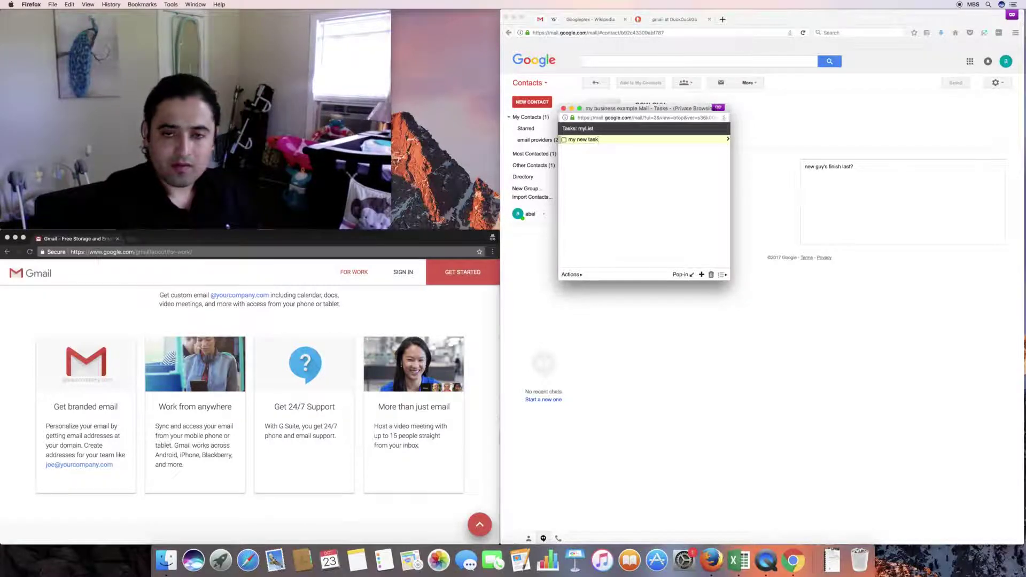
key("Return")
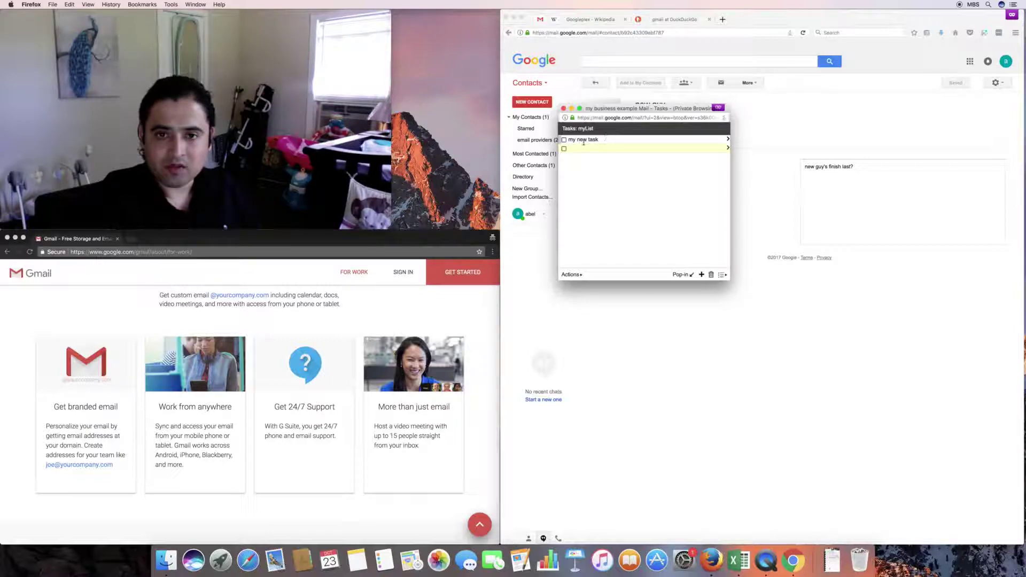
left_click(729, 141)
left_click(582, 166)
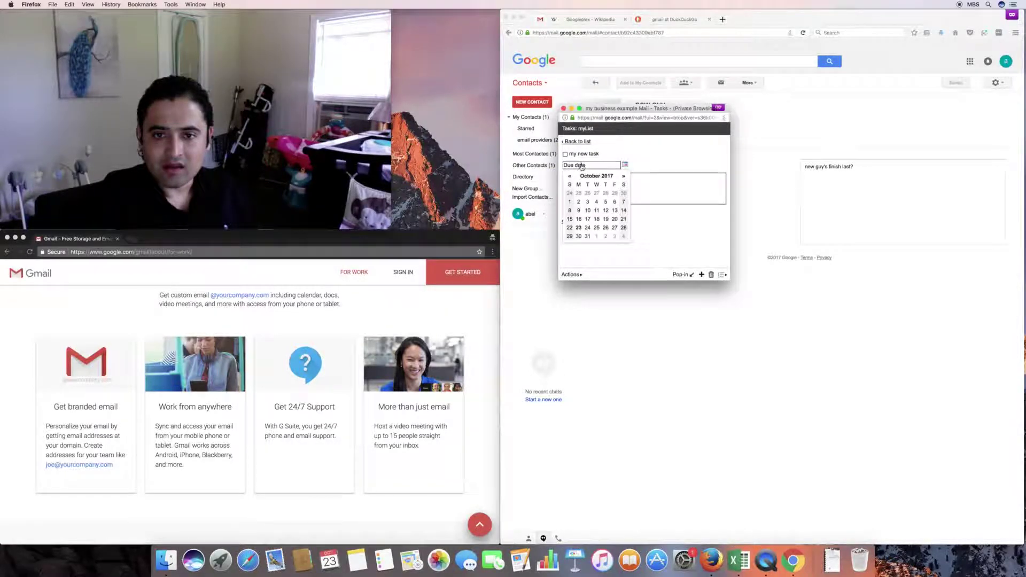
left_click(579, 228)
- Give the task the note 'get it done!' and keep it in myList
left_click(585, 185)
type("get ")
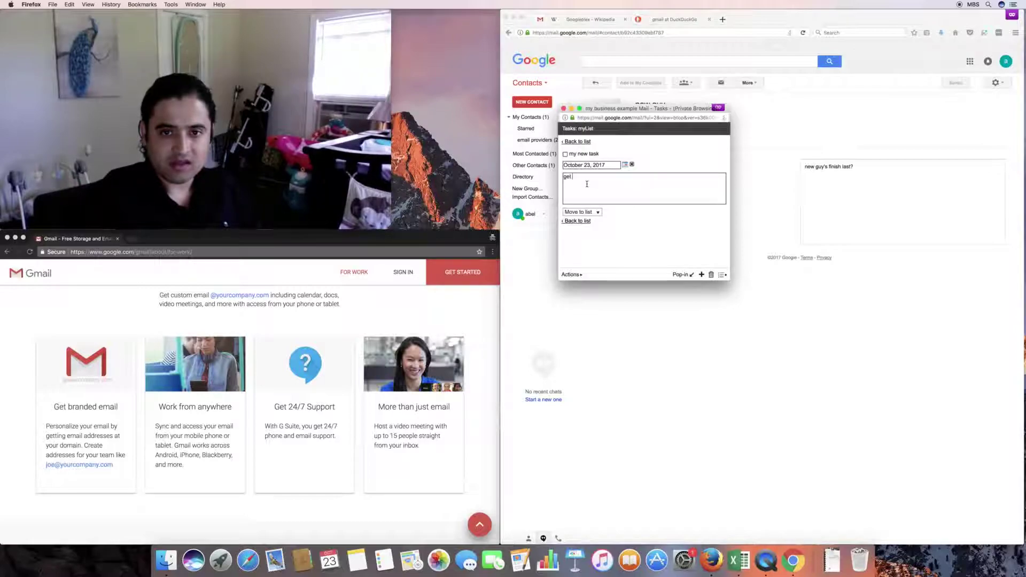
type("it done!")
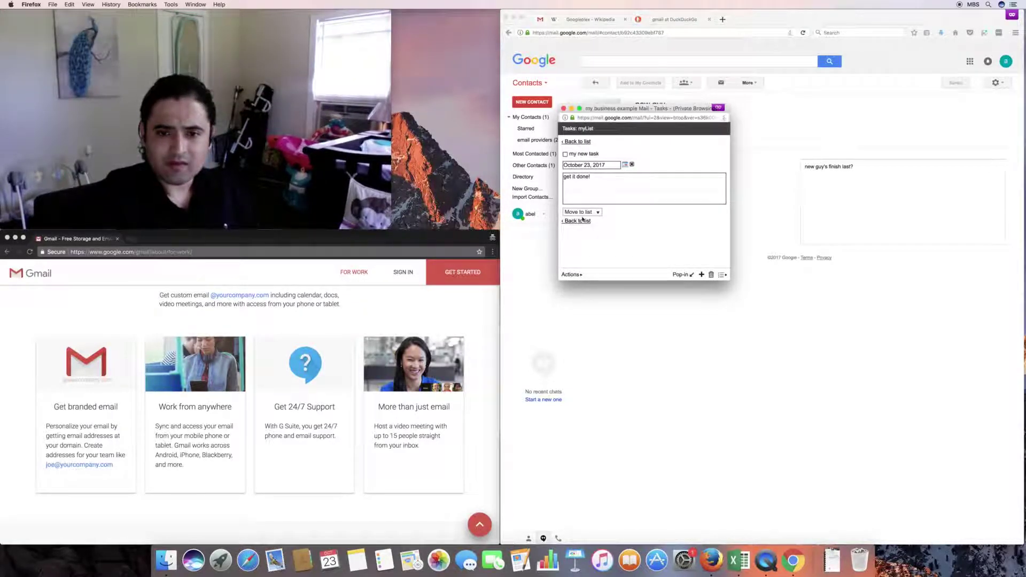
left_click(593, 213)
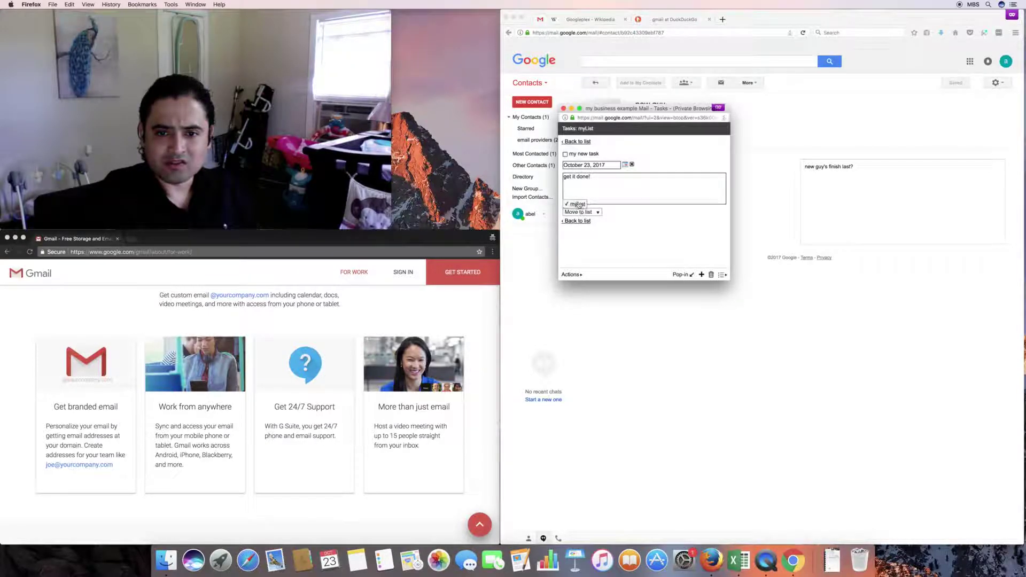
left_click(597, 203)
left_click(582, 212)
left_click(578, 204)
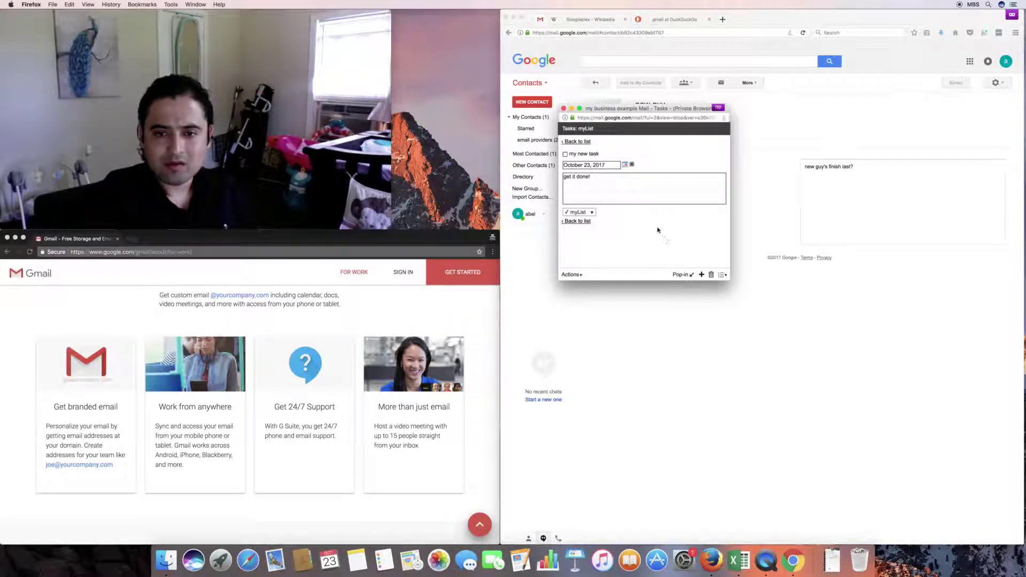
left_click(574, 141)
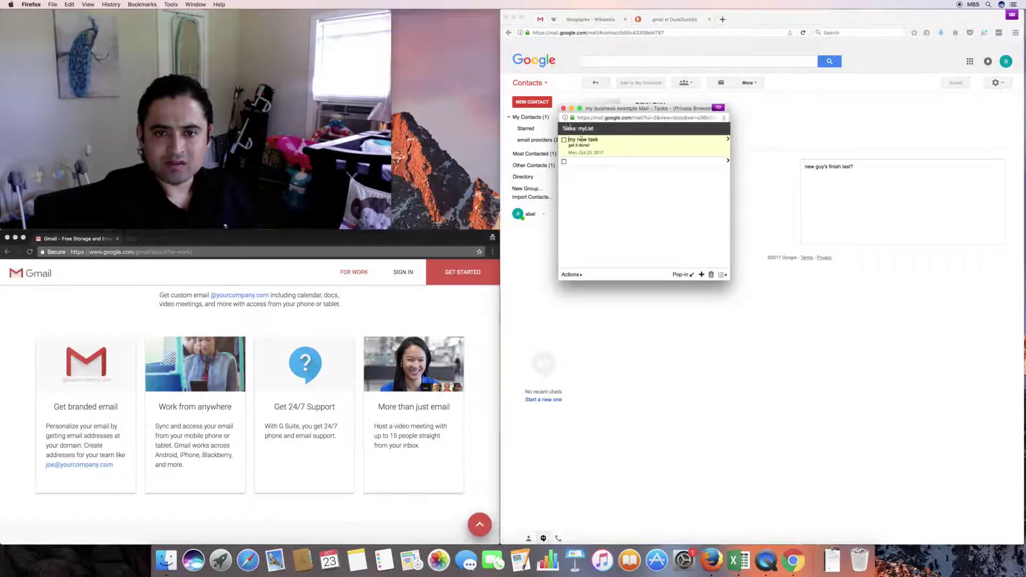
left_click(721, 275)
- Create the task list newList with the task 'this is a new task in a newList'
left_click(704, 265)
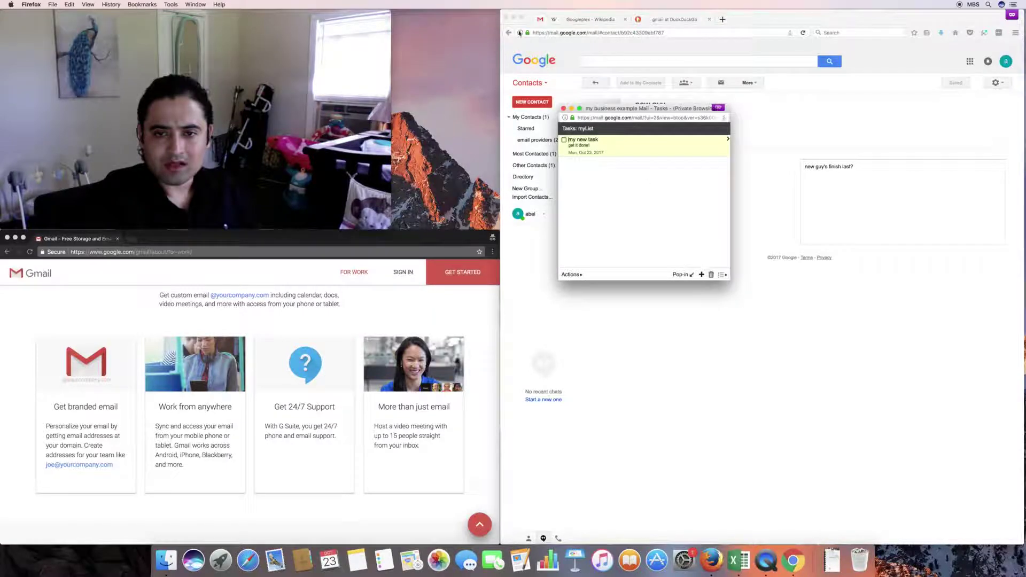
left_click(722, 275)
left_click(700, 258)
type("this is")
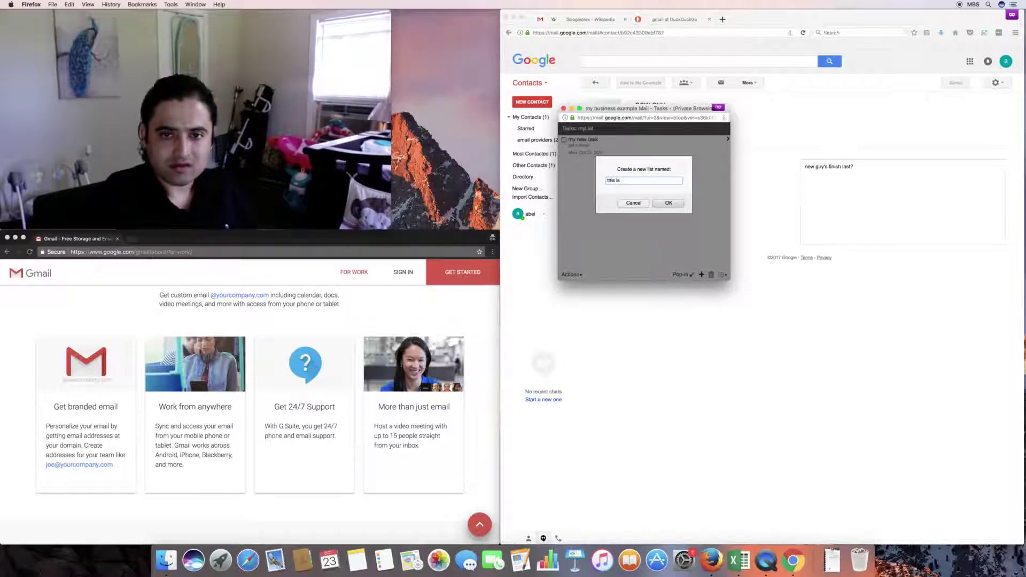
type("ewList")
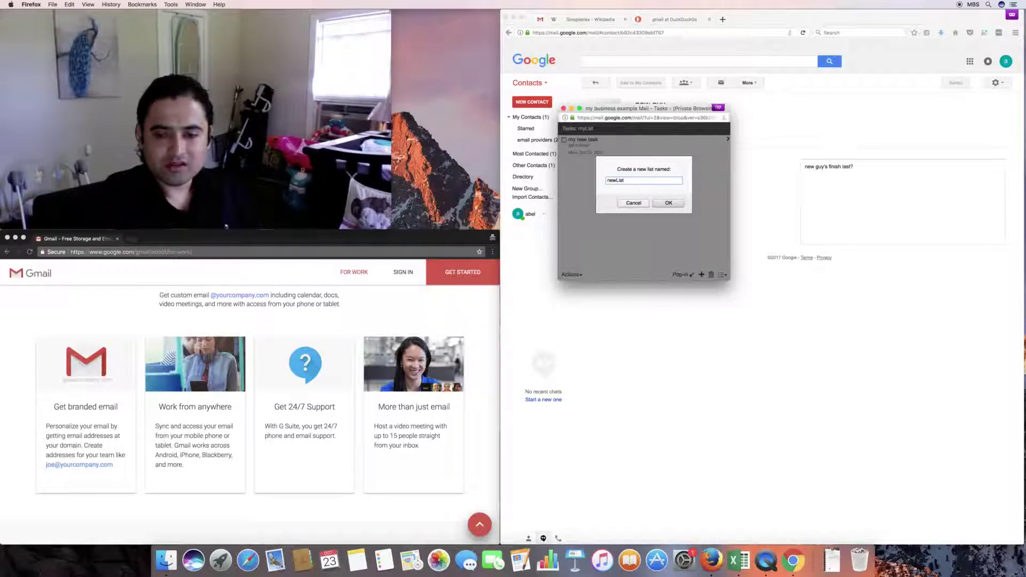
left_click(676, 201)
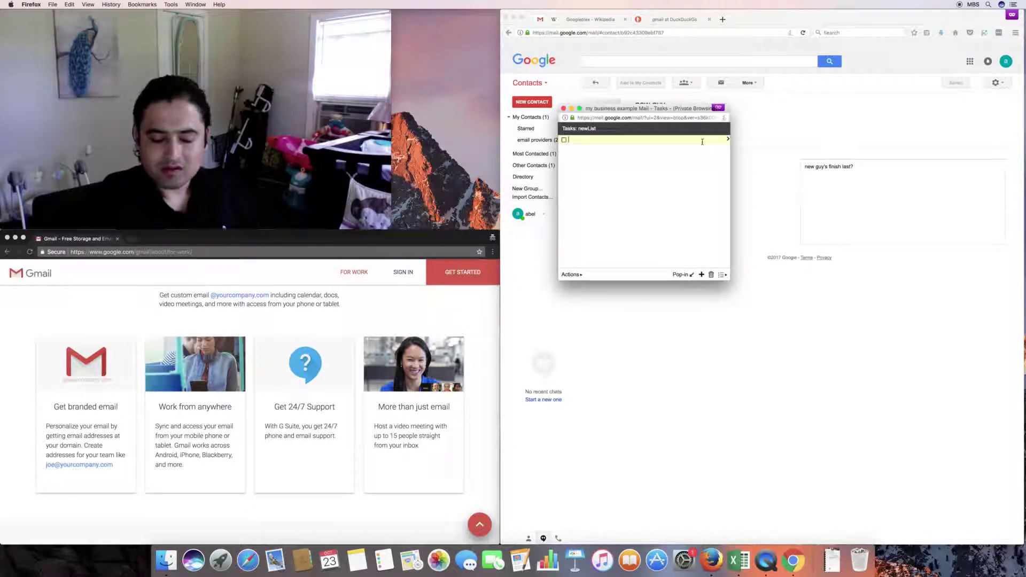
type("this is a new task in a n")
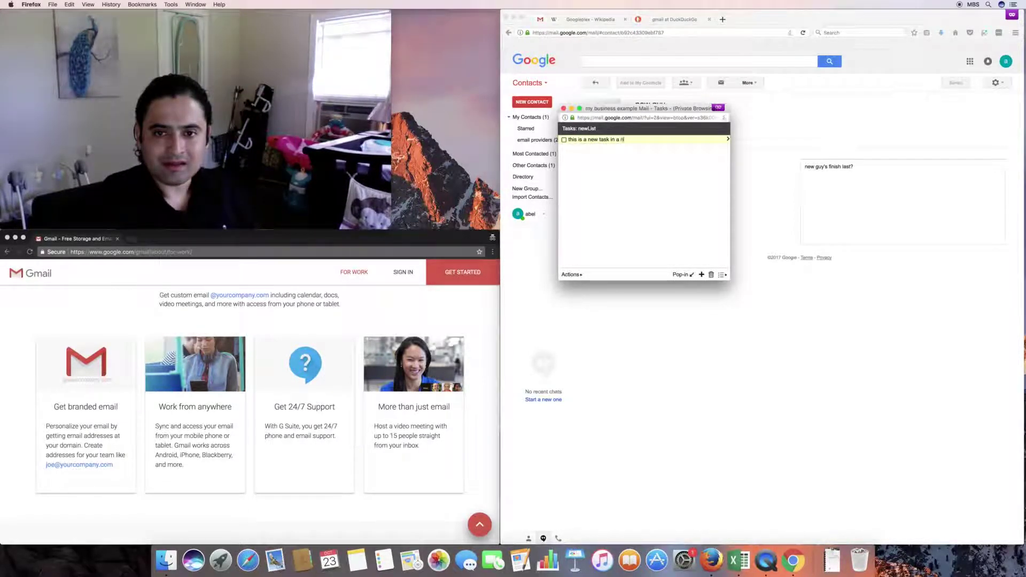
type("ewList")
key("Return")
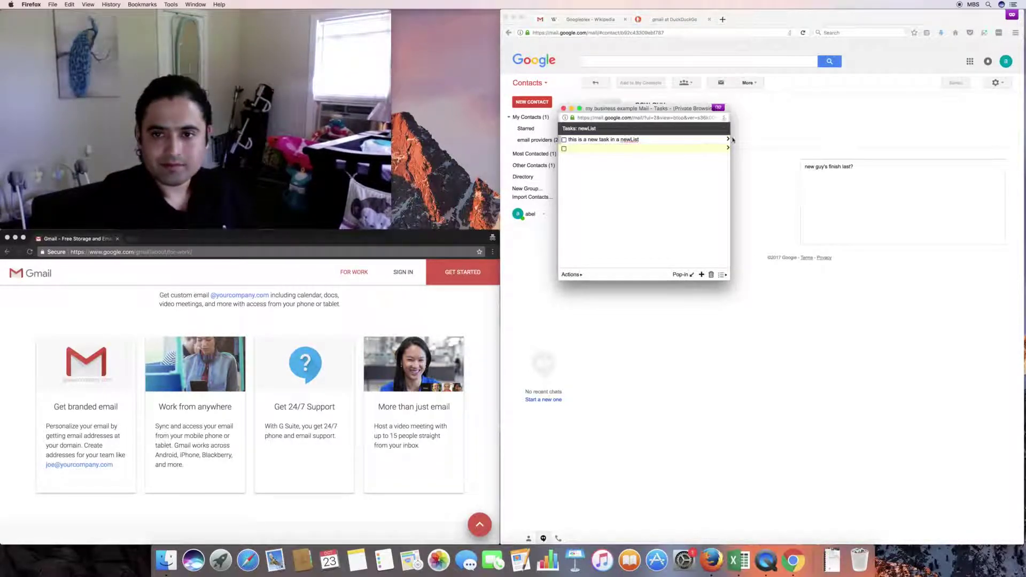
- Check the task's details, switch between lists, and mark the newList task completed
left_click(728, 138)
left_click(577, 141)
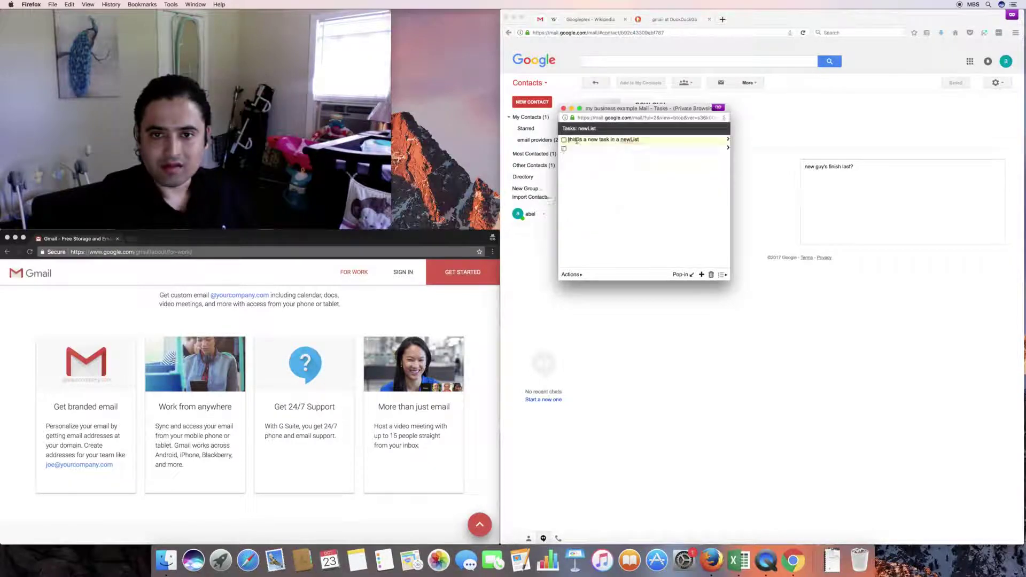
left_click(728, 139)
left_click(576, 129)
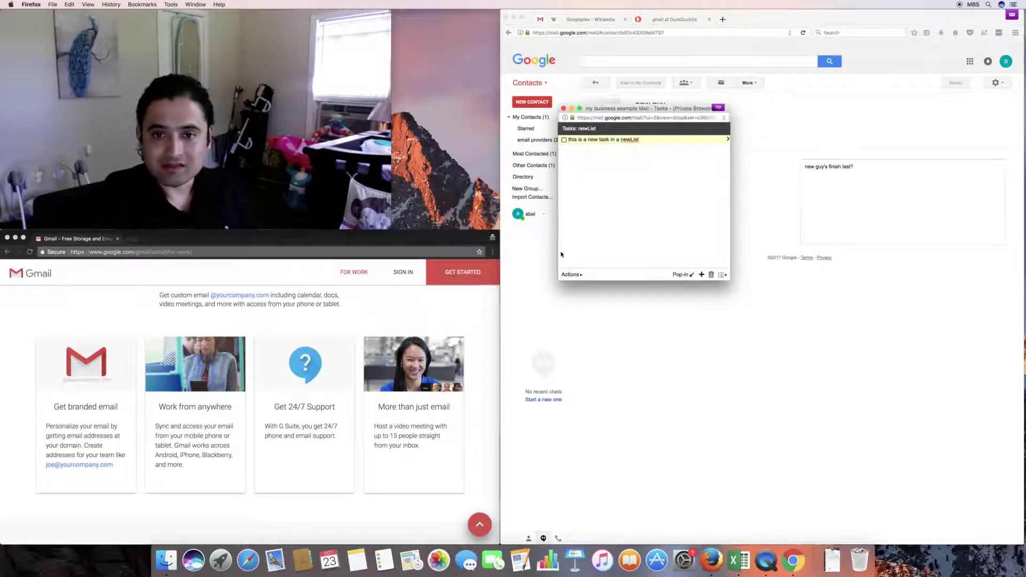
left_click(721, 275)
left_click(715, 259)
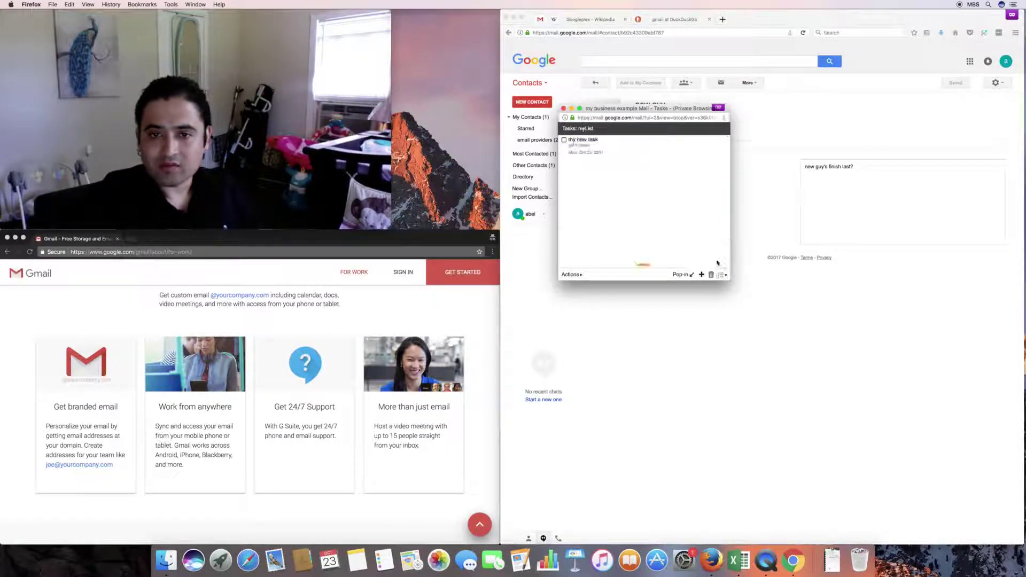
left_click(721, 275)
left_click(709, 267)
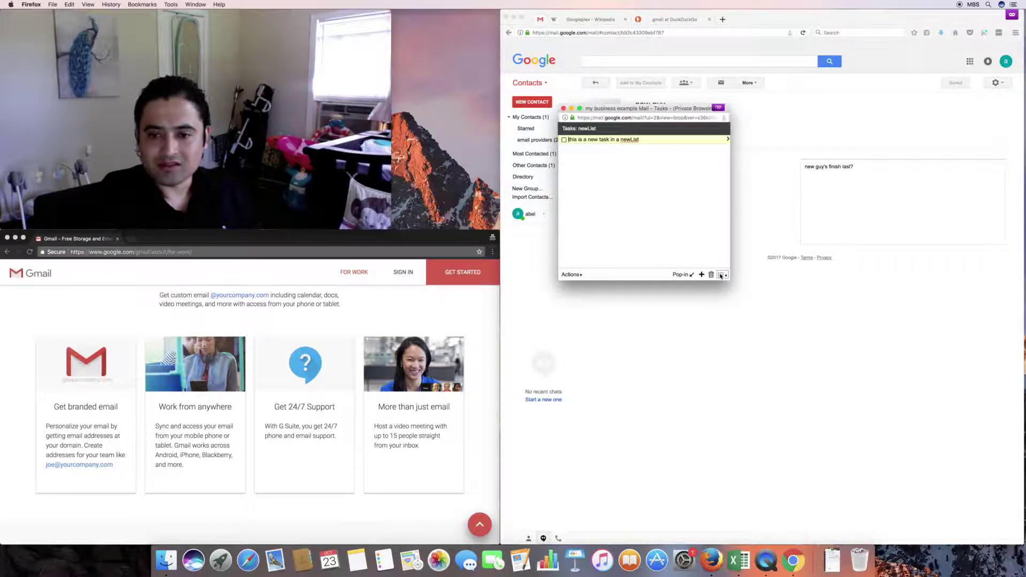
left_click(564, 140)
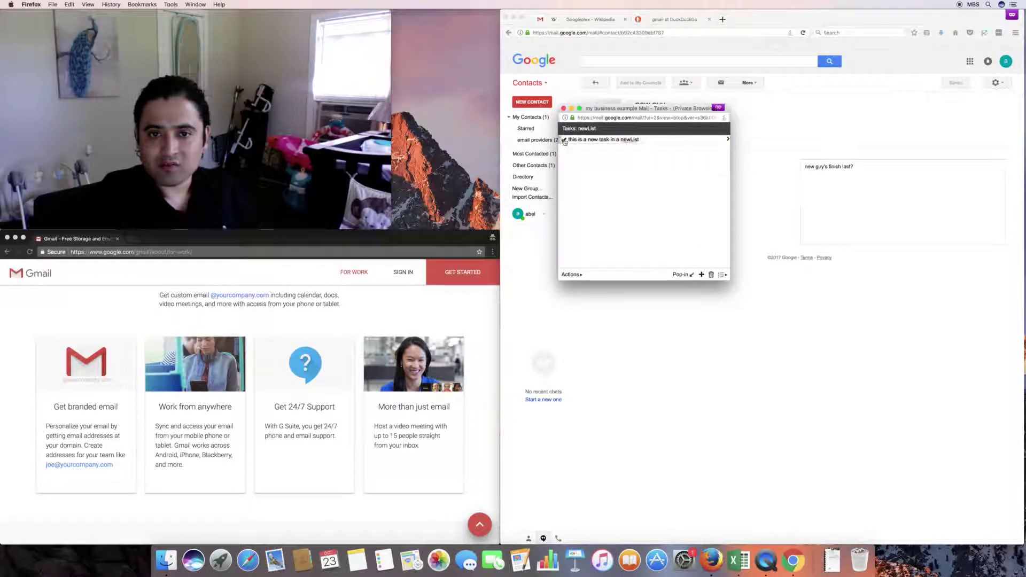
left_click(722, 275)
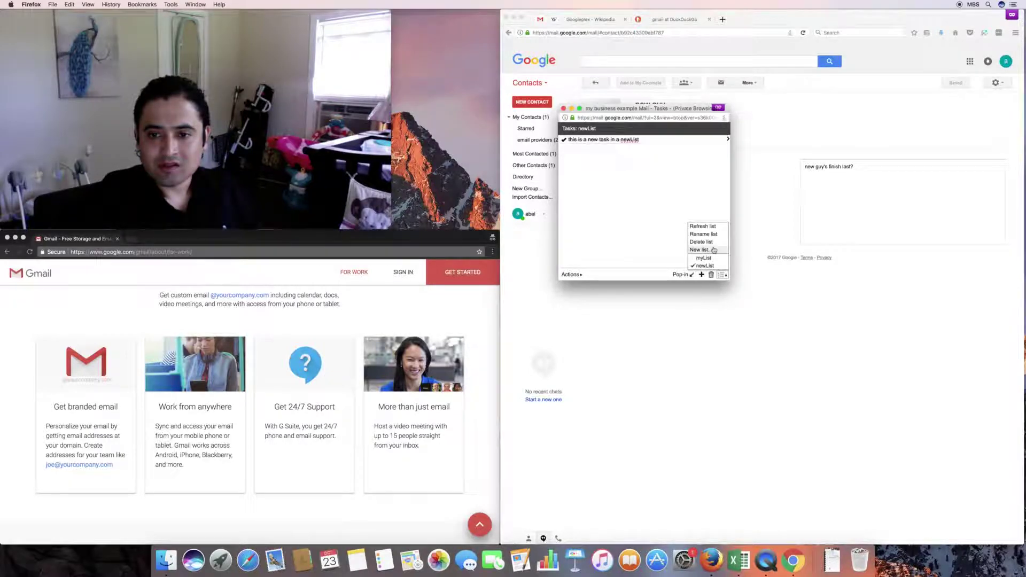
- Review the completed tasks in myList and return to its task list
left_click(704, 257)
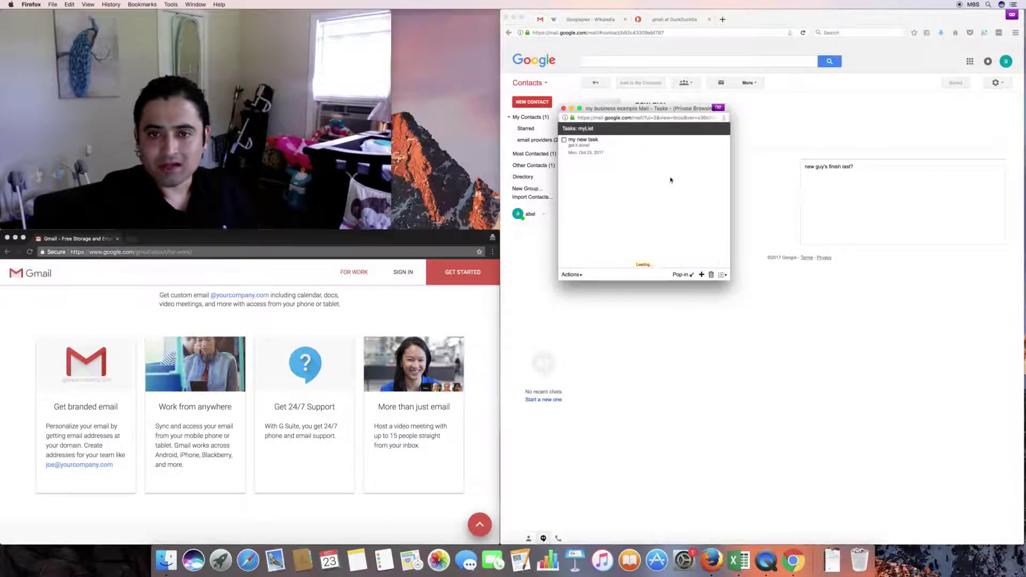
left_click(571, 275)
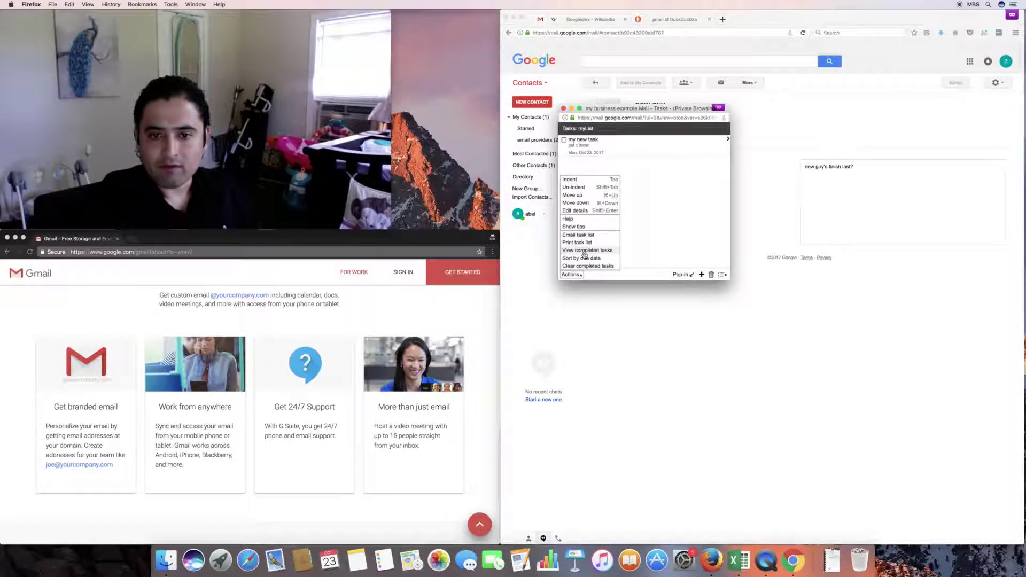
left_click(584, 250)
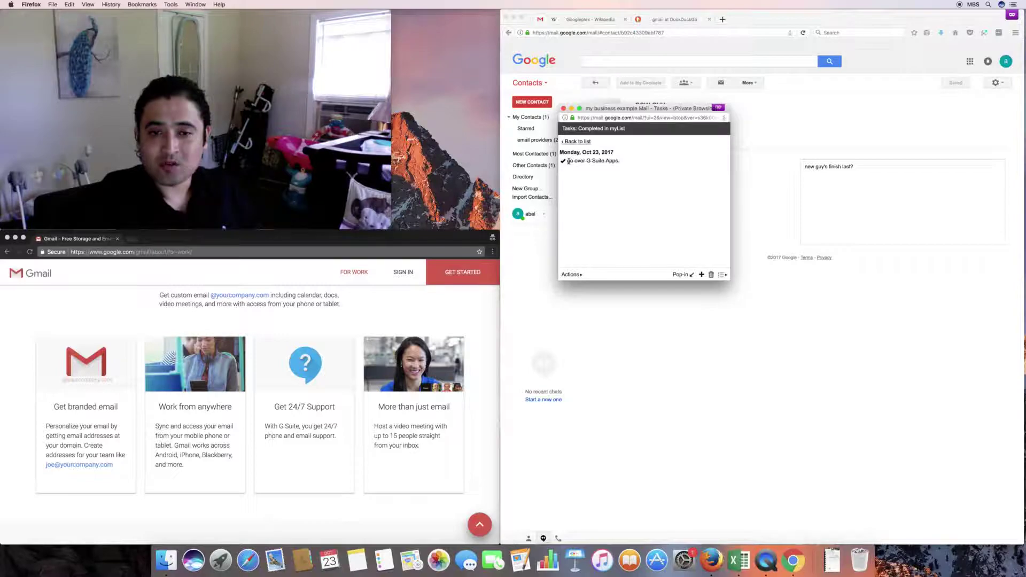
left_click_drag(567, 161, 619, 160)
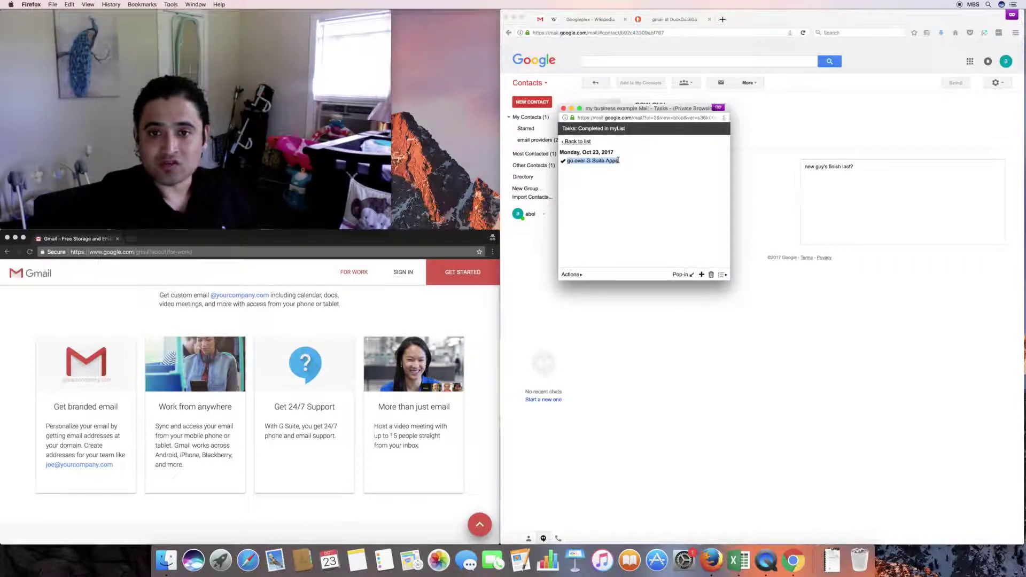
left_click(577, 142)
- Review newList's completed tasks, then bring the new guy contact page forward
left_click(722, 274)
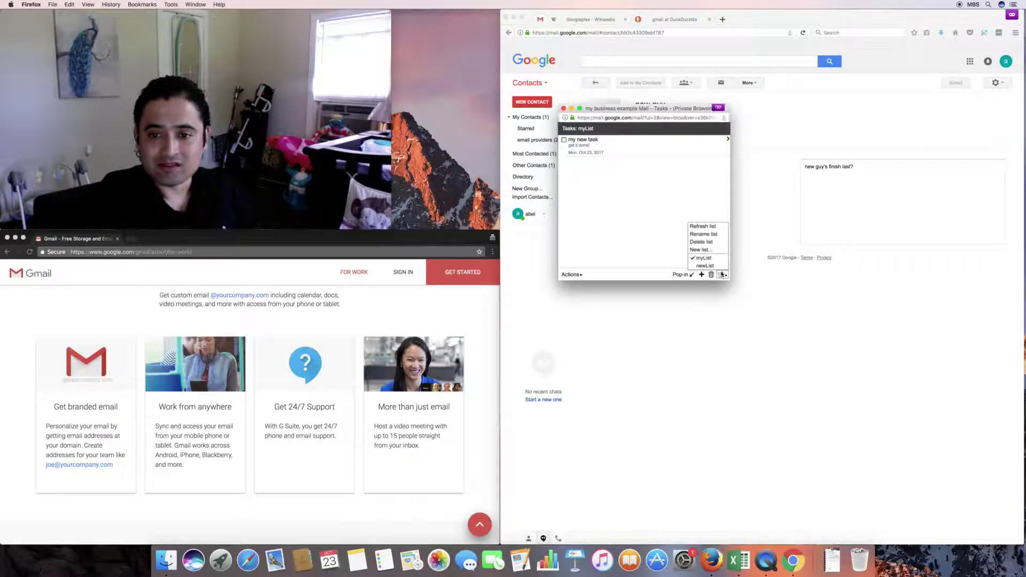
left_click(706, 270)
left_click(570, 274)
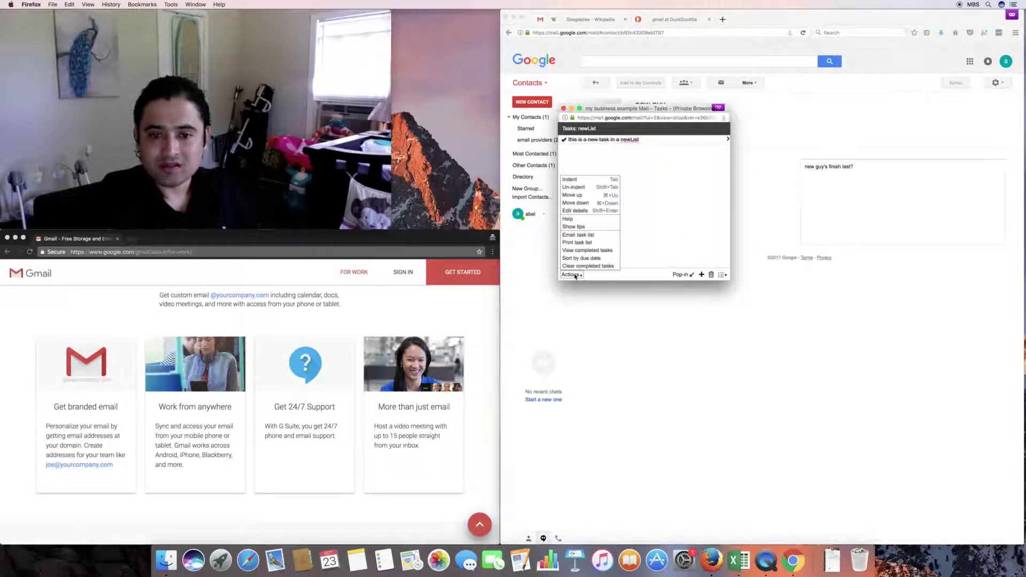
left_click(586, 249)
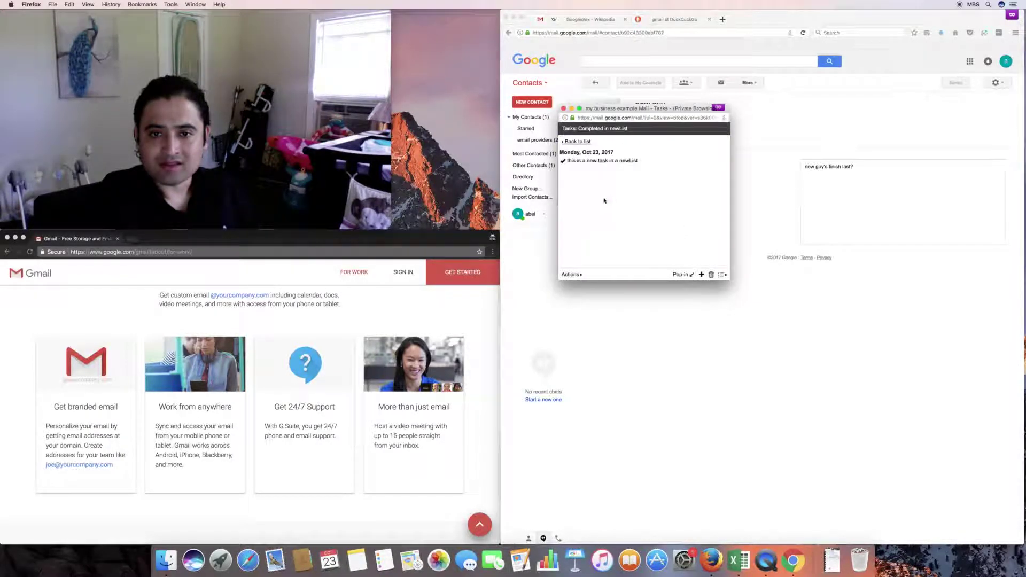
left_click(573, 142)
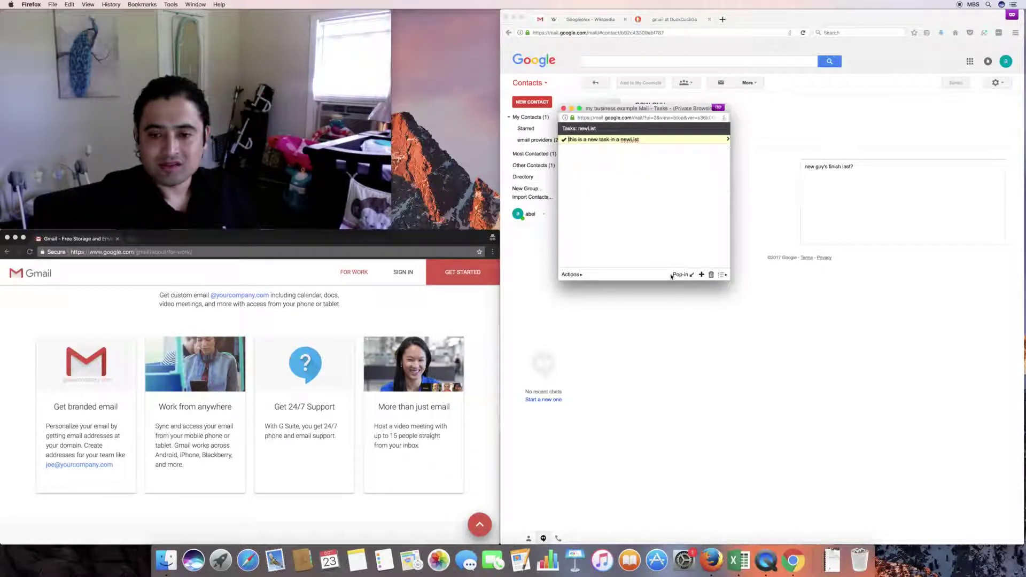
left_click(722, 275)
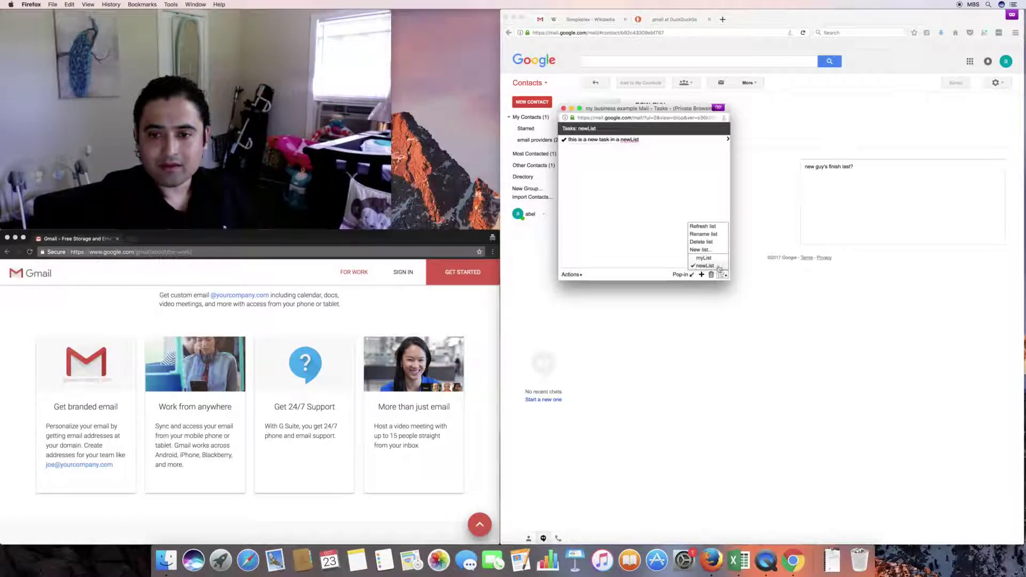
left_click(568, 265)
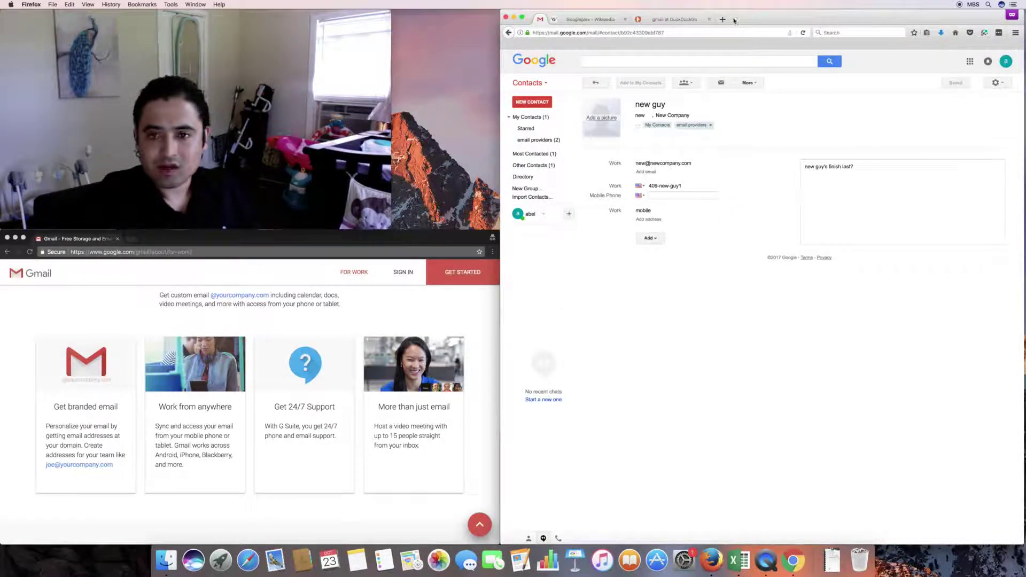
left_click(546, 83)
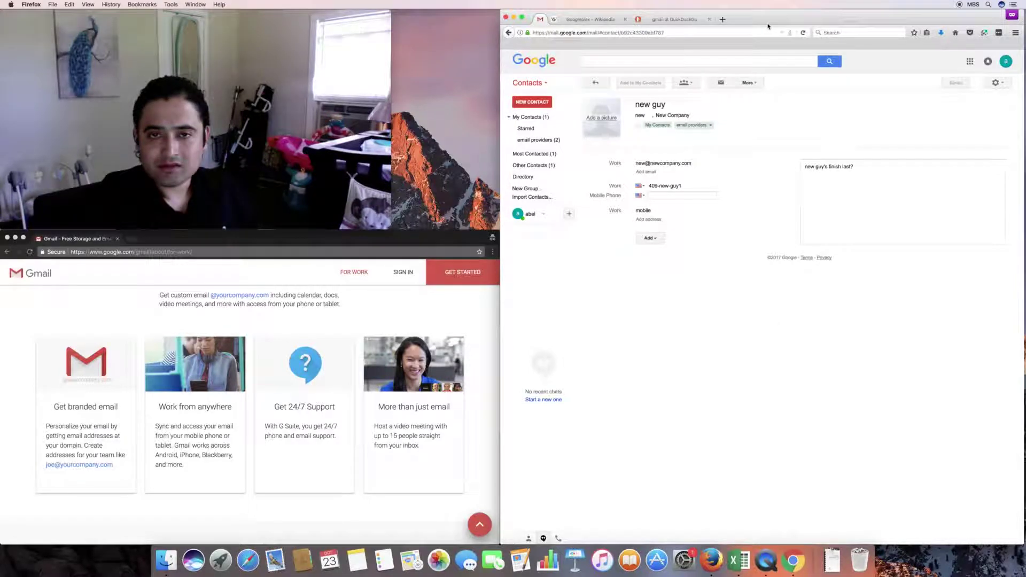
- Rearrange the windows so the newList Tasks pop-out sits beside the new guy contact page
left_click_drag(873, 22, 927, 217)
left_click(615, 117)
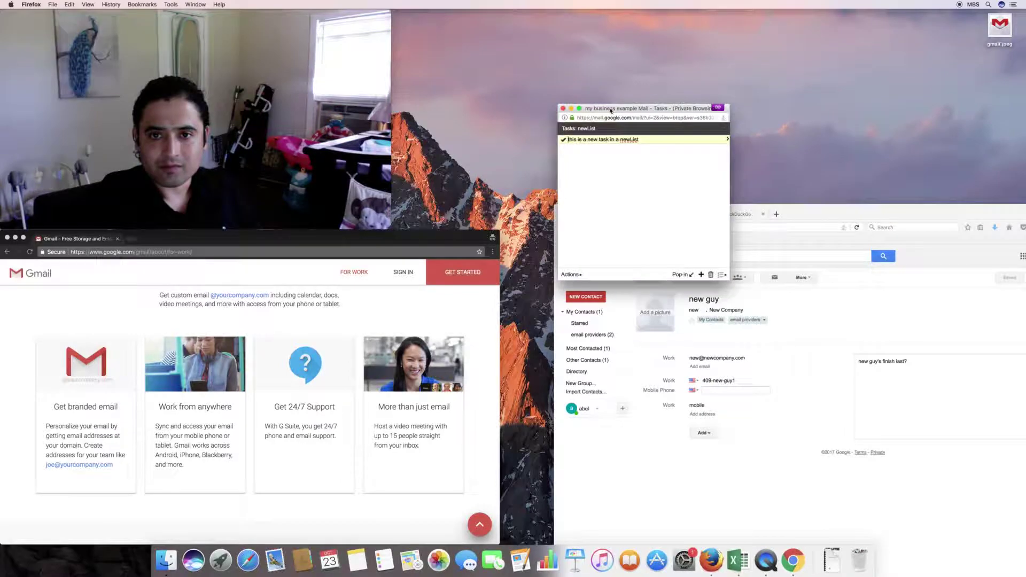
left_click_drag(615, 109, 859, 326)
left_click(924, 336)
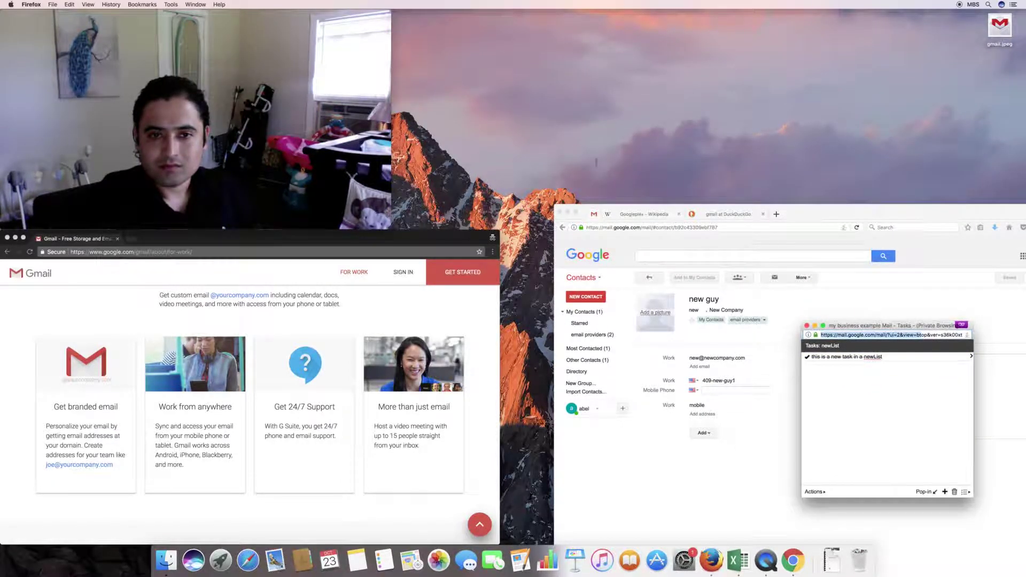
left_click_drag(930, 328, 498, 270)
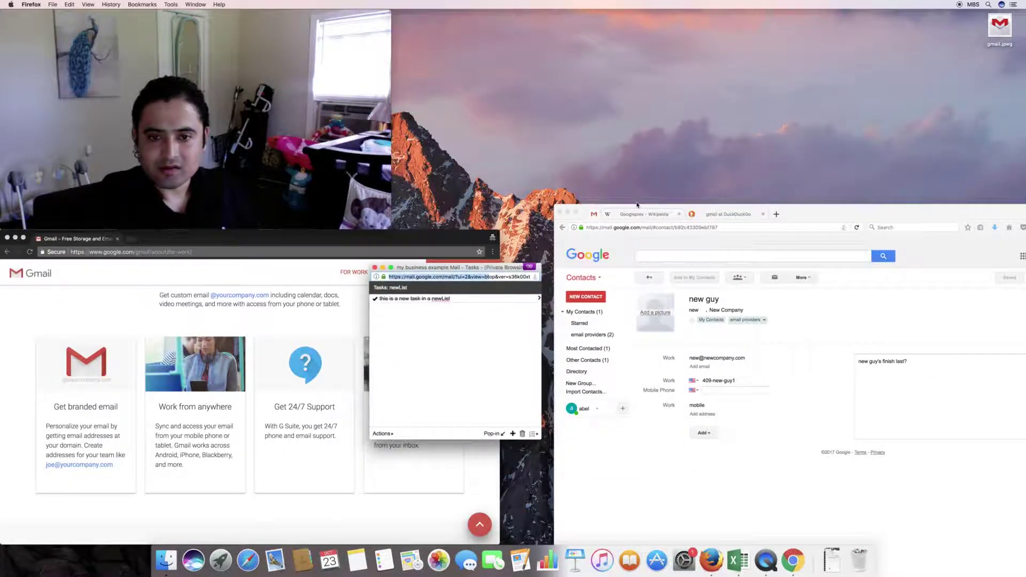
left_click_drag(848, 218, 837, 23)
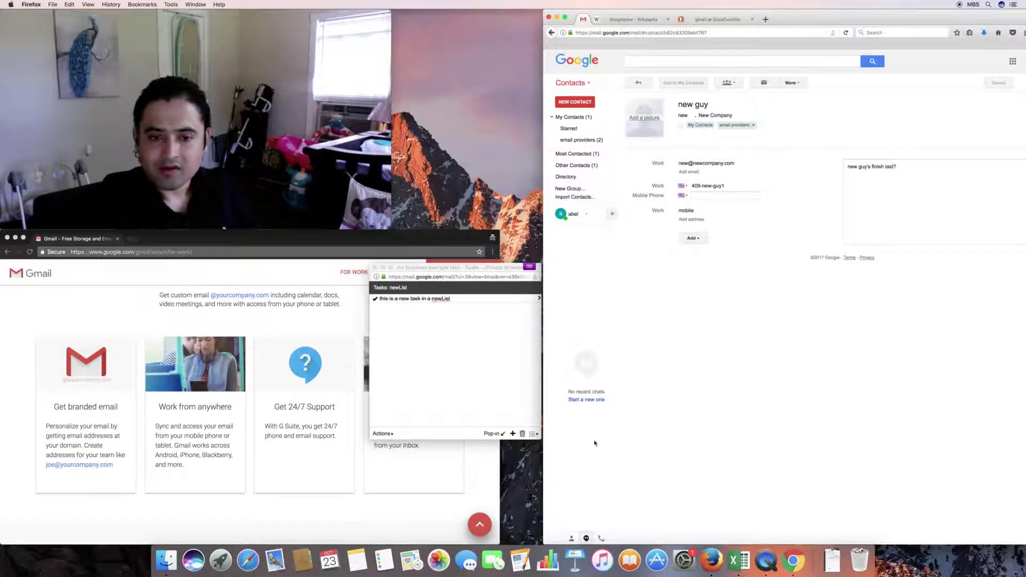
left_click(392, 435)
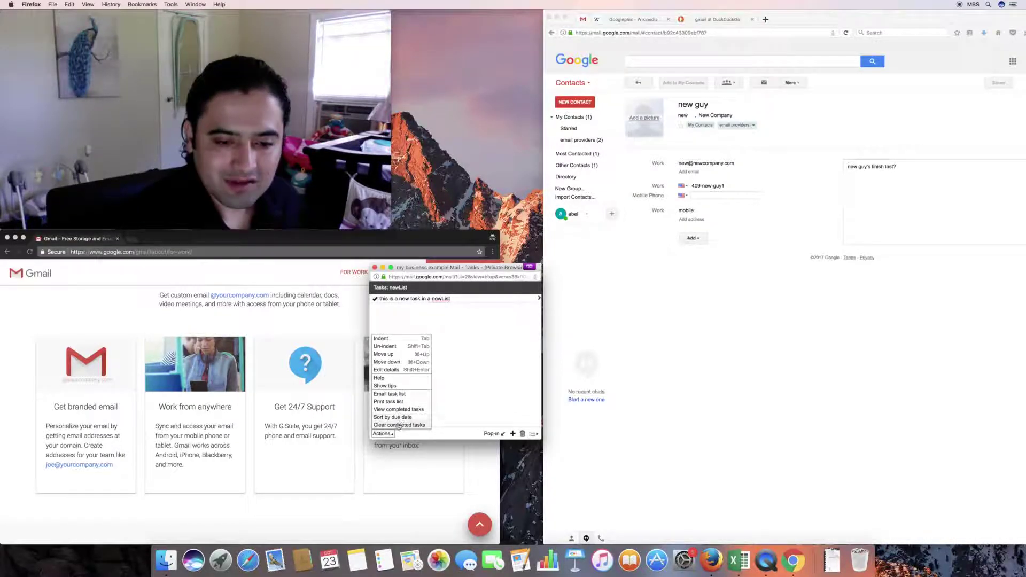
- Clear newList's completed task and check its completed-tasks view
left_click(398, 425)
left_click(384, 433)
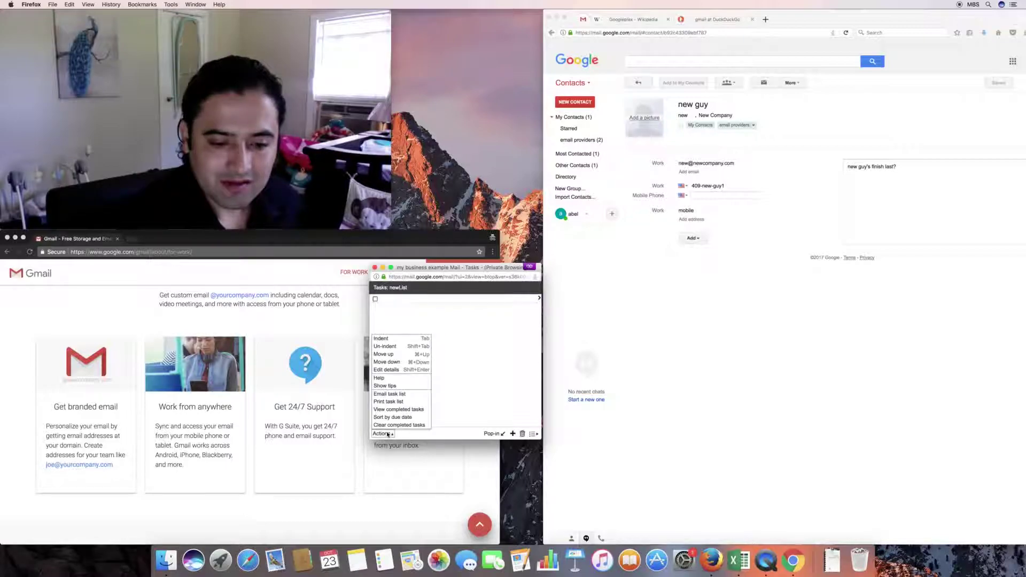
left_click(396, 409)
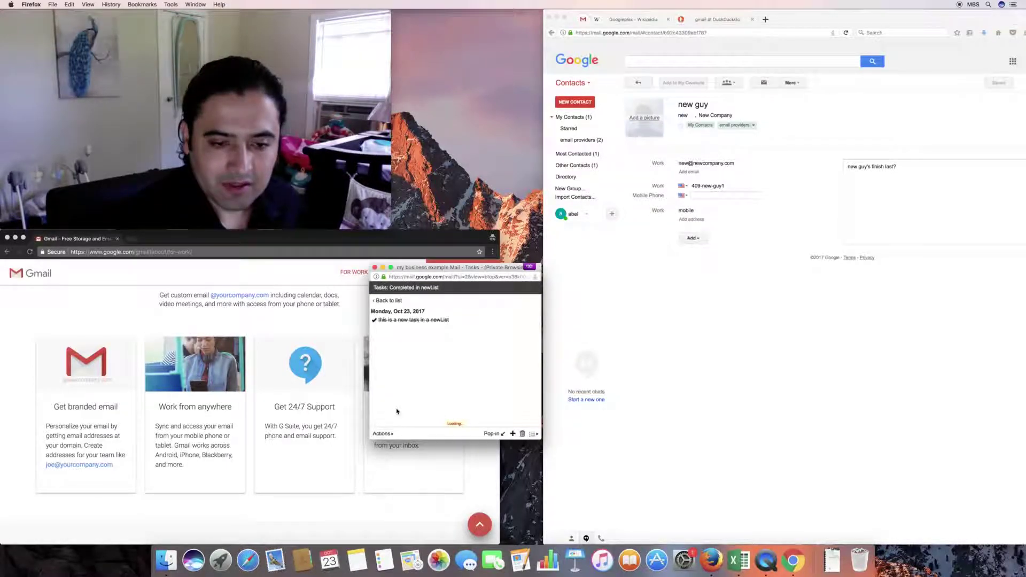
left_click(383, 433)
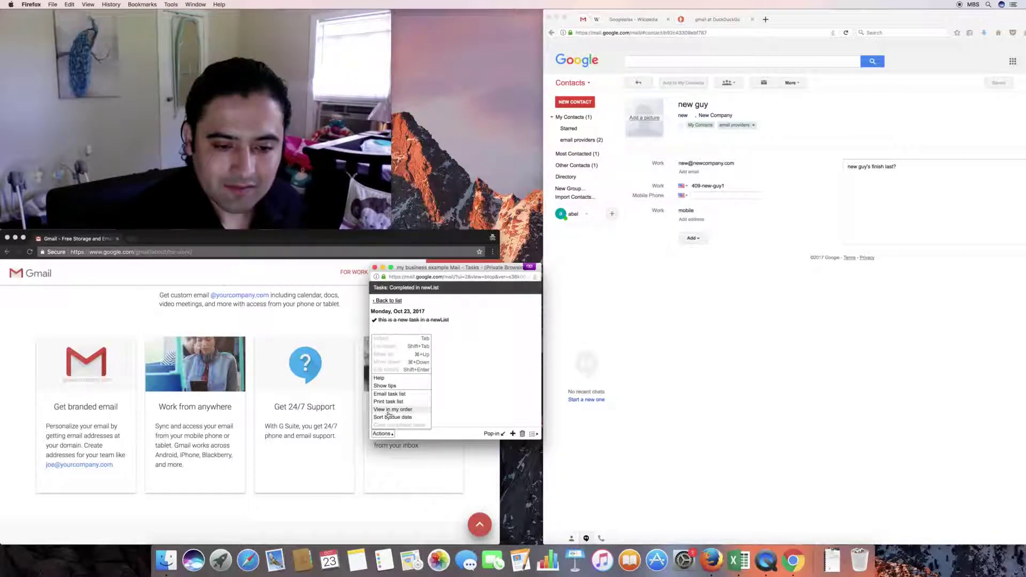
left_click(390, 410)
- Start printing the newList task list, then cancel and close the print preview
left_click(383, 433)
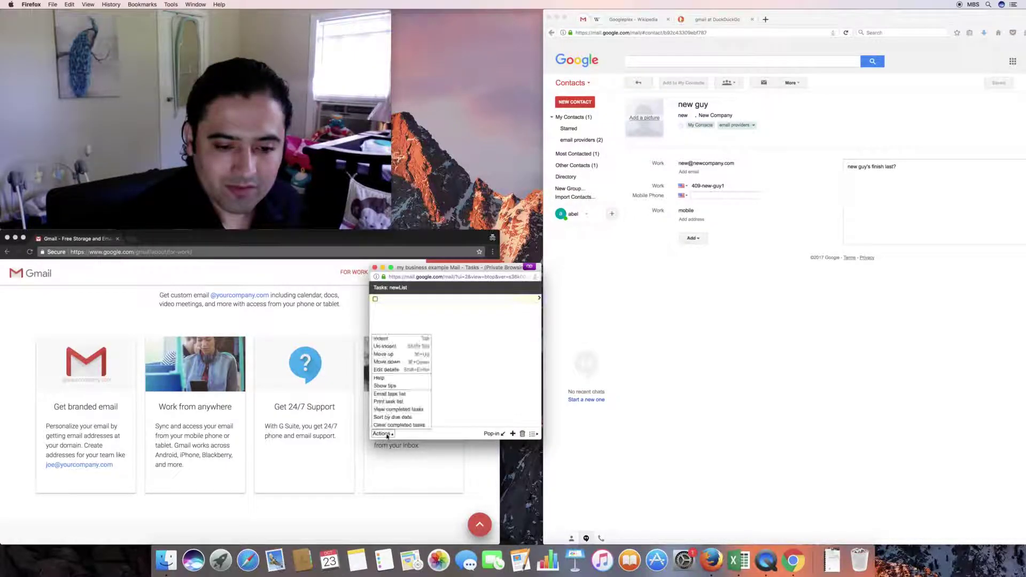
left_click(399, 411)
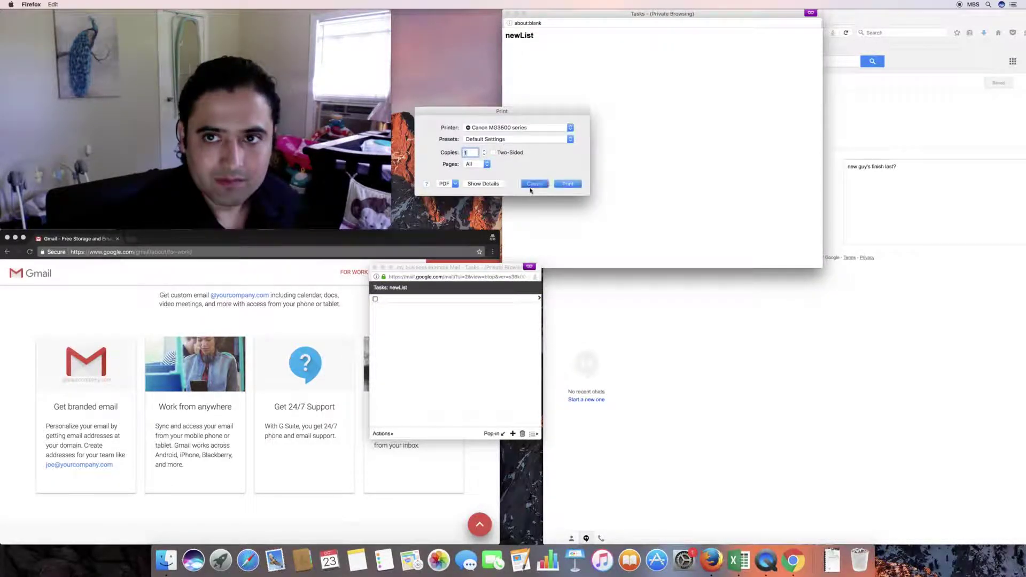
left_click(531, 184)
left_click(514, 14)
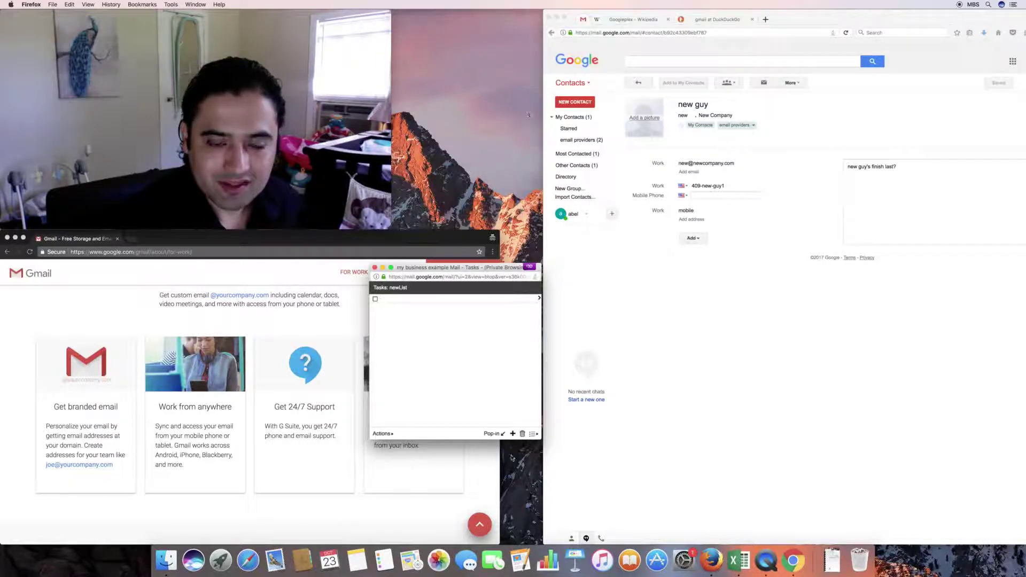
left_click(381, 433)
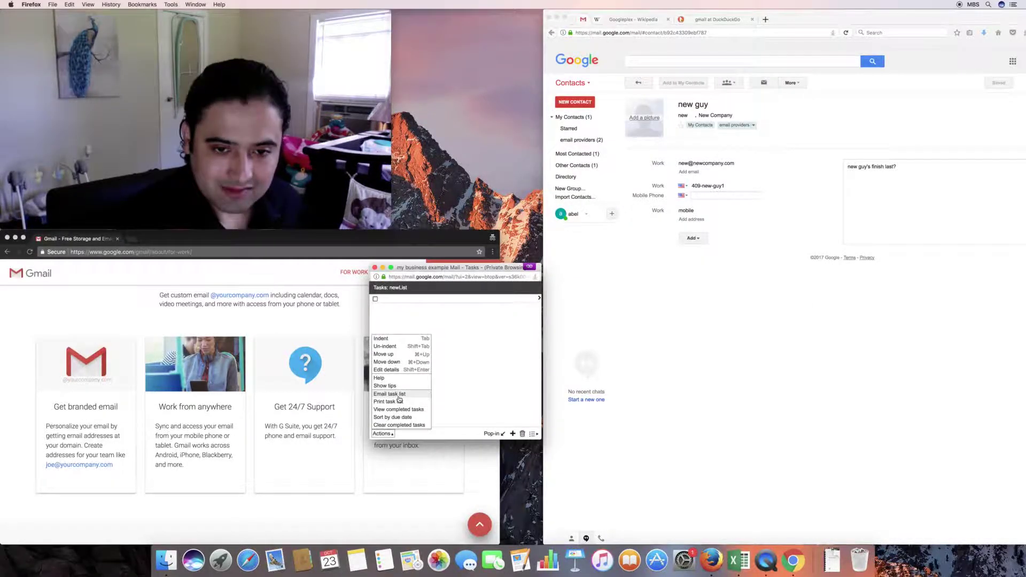
left_click(398, 395)
- Email the newList task list to a suggested contact, send it, and return to Tasks
left_click(857, 326)
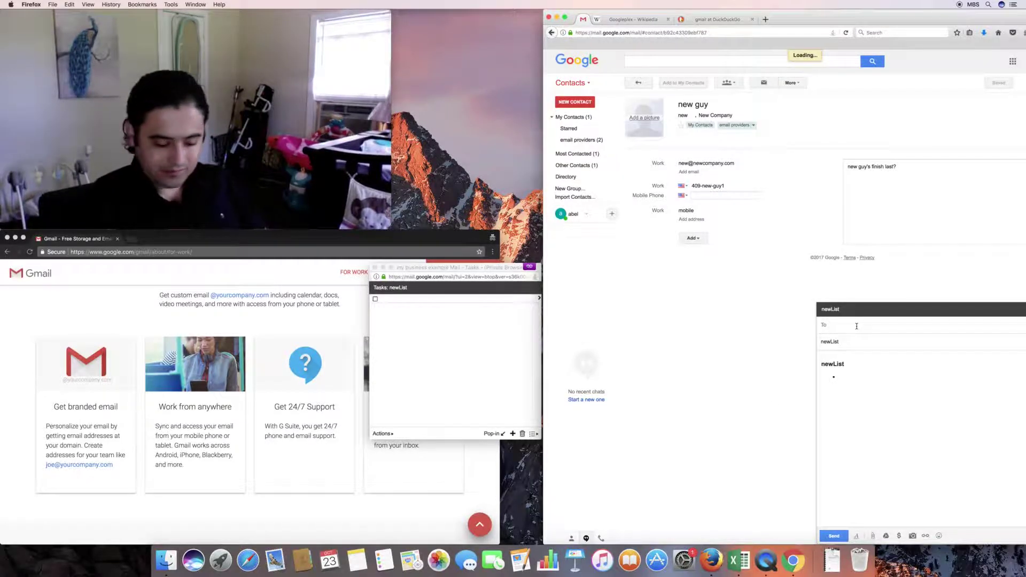
type("abel")
key("Return")
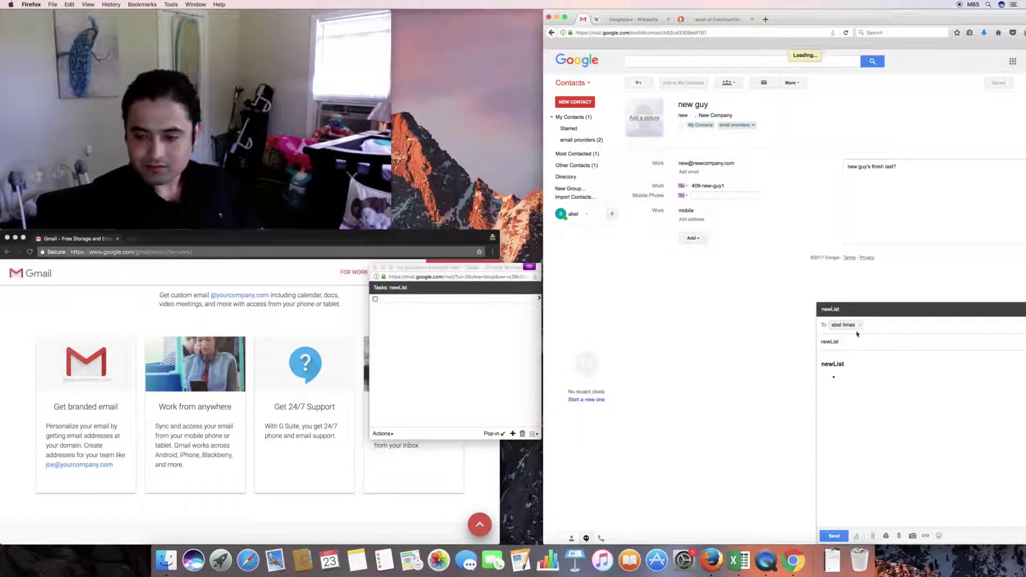
left_click(835, 536)
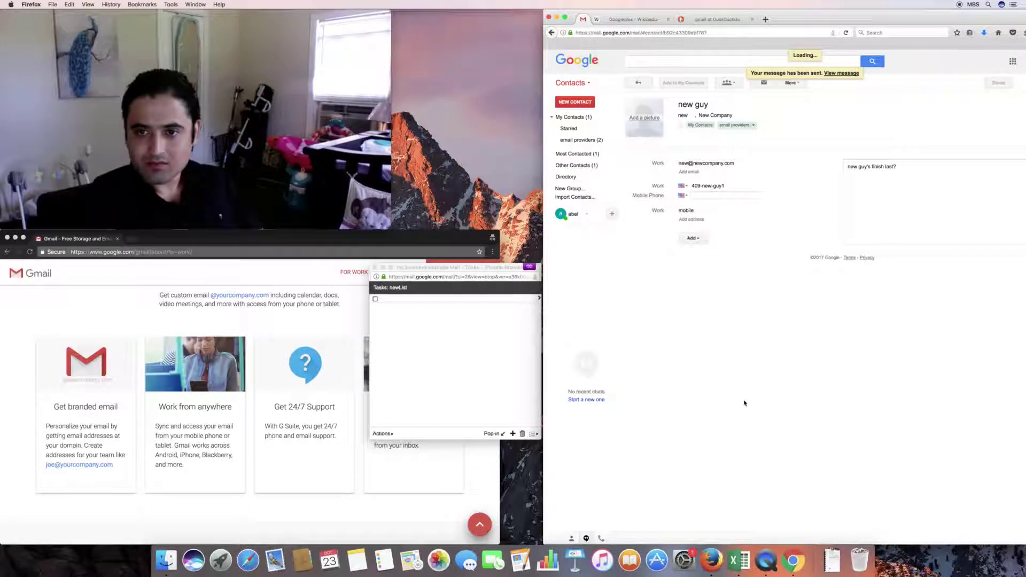
left_click(443, 316)
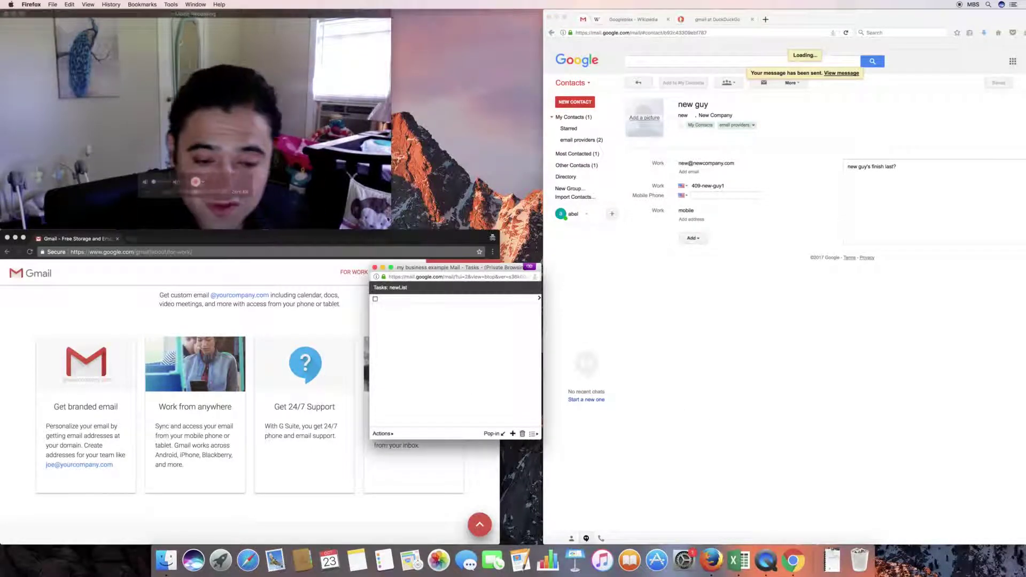
left_click(383, 433)
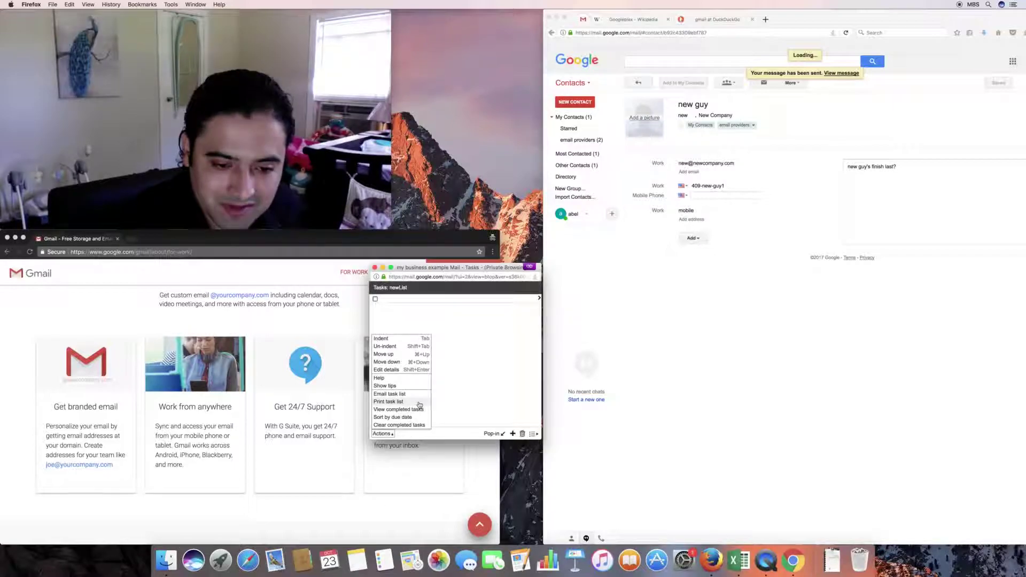
- Page through the Tasks tips to the next one, close them, and bring up the list options
left_click(410, 385)
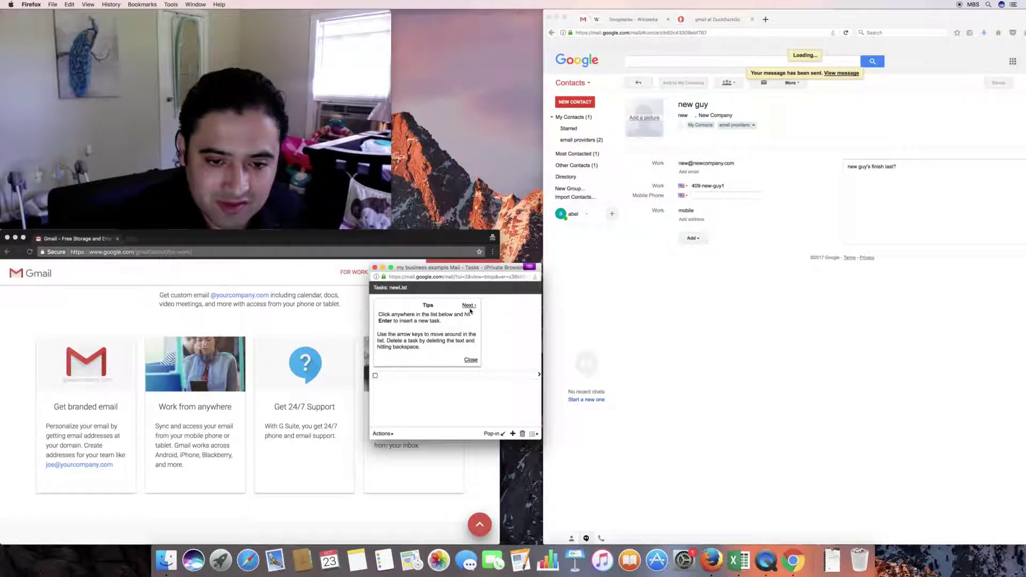
left_click_drag(378, 314, 461, 314)
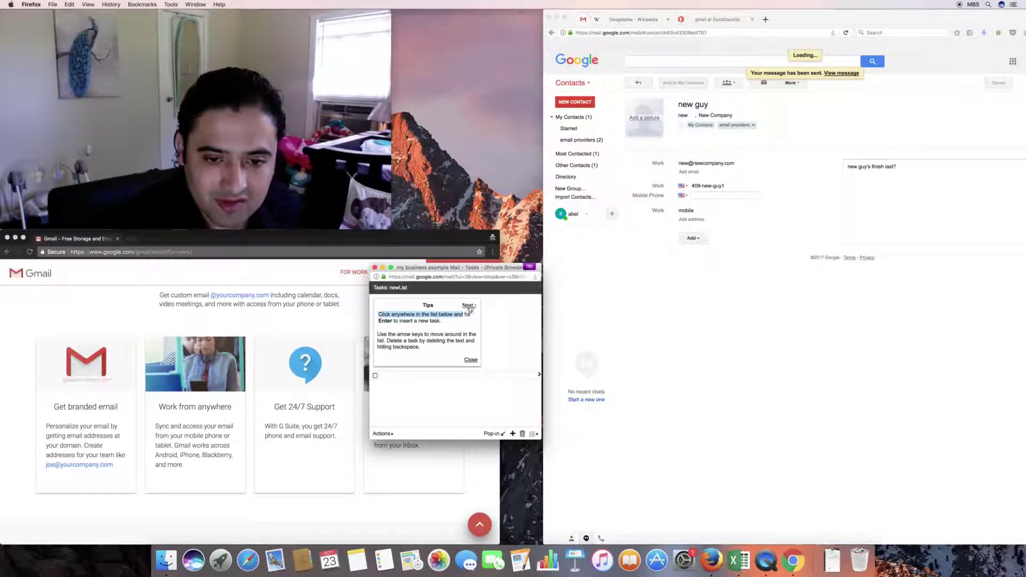
left_click(469, 306)
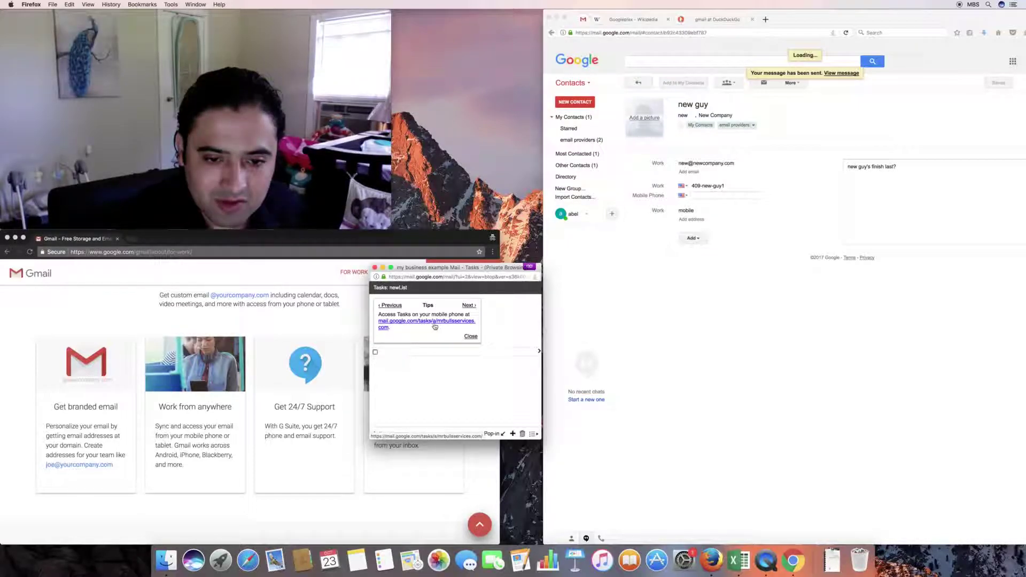
left_click(470, 336)
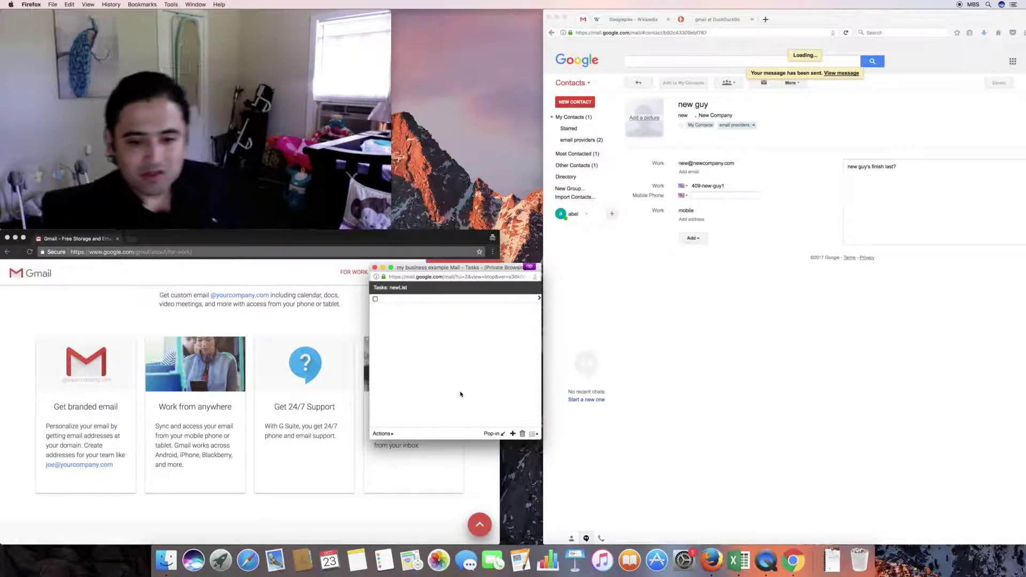
left_click(533, 434)
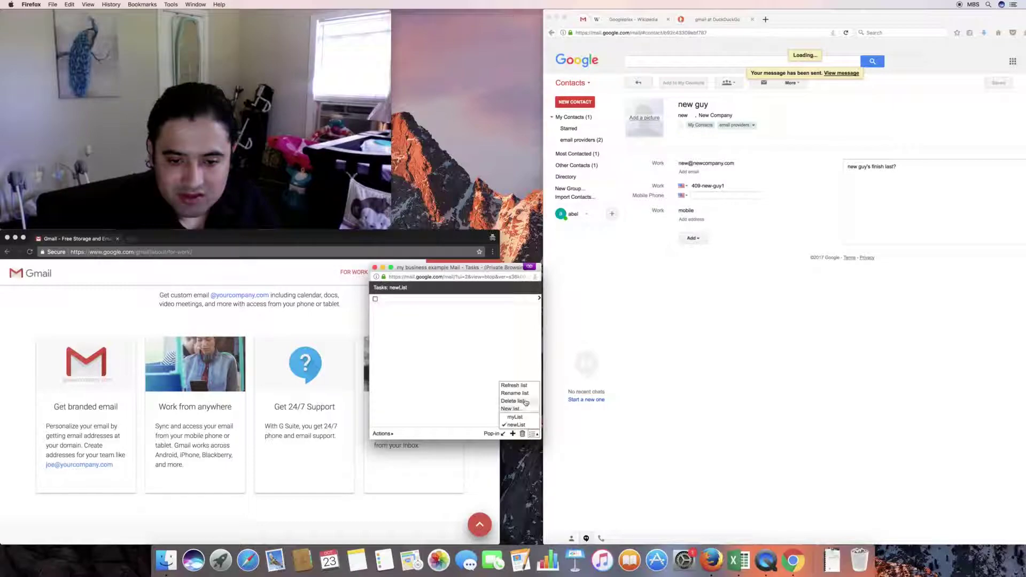
- Switch to newList and permanently delete it
left_click(513, 385)
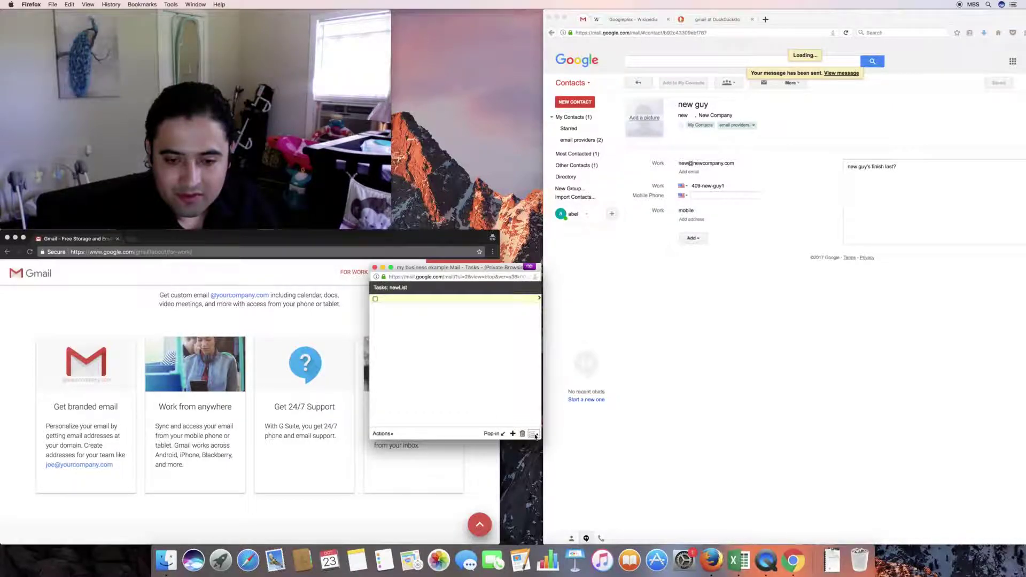
left_click(535, 435)
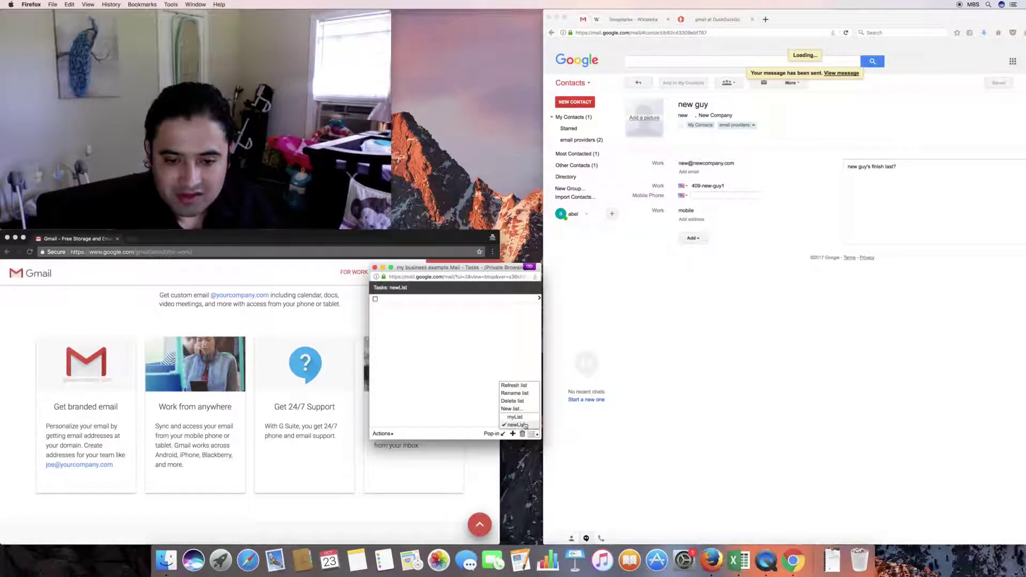
left_click(525, 425)
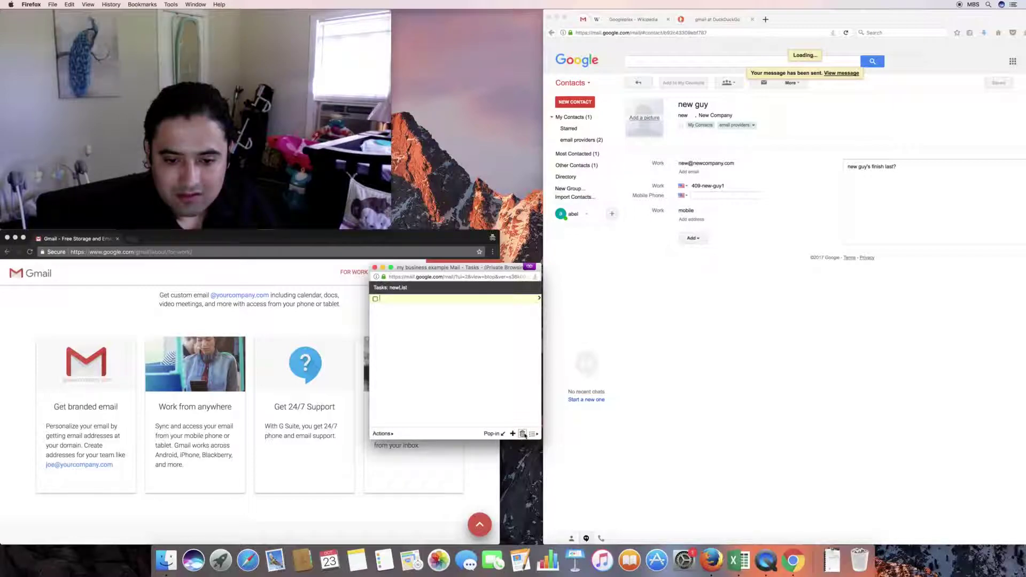
left_click(523, 434)
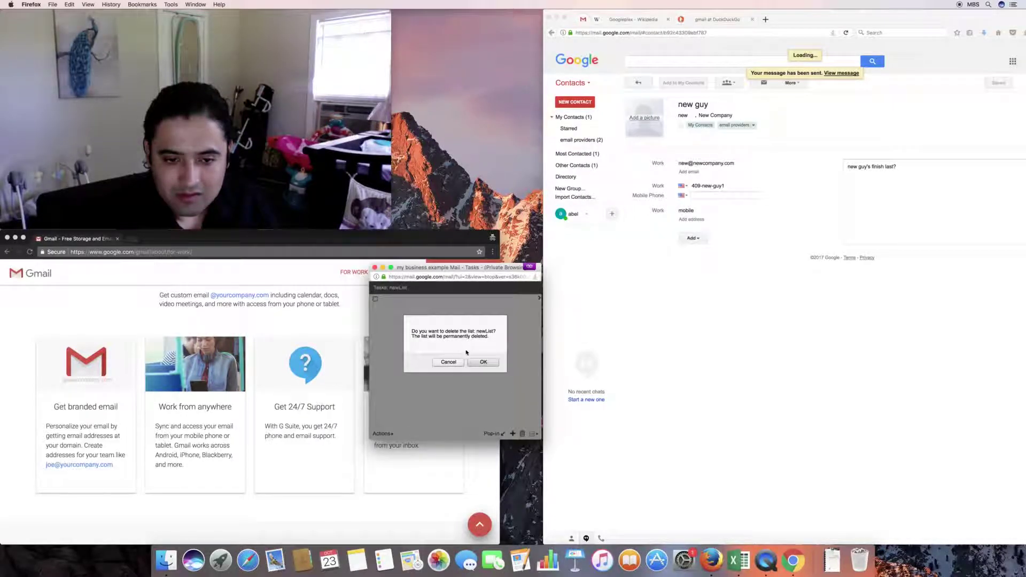
left_click(481, 362)
- Check myList's 'my new task' and its completed tasks, then go back to the list
left_click(416, 306)
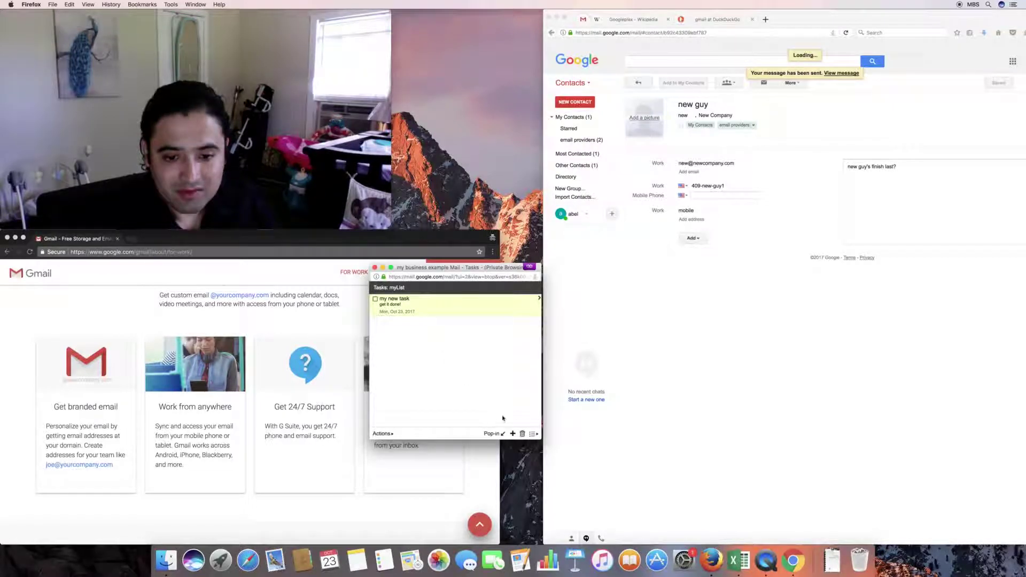
left_click(536, 434)
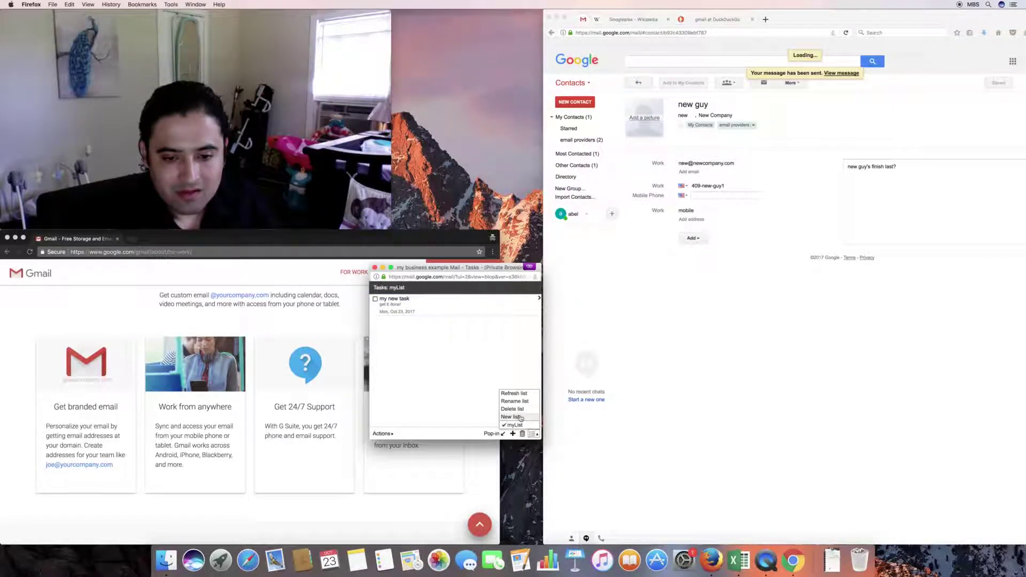
key("Escape")
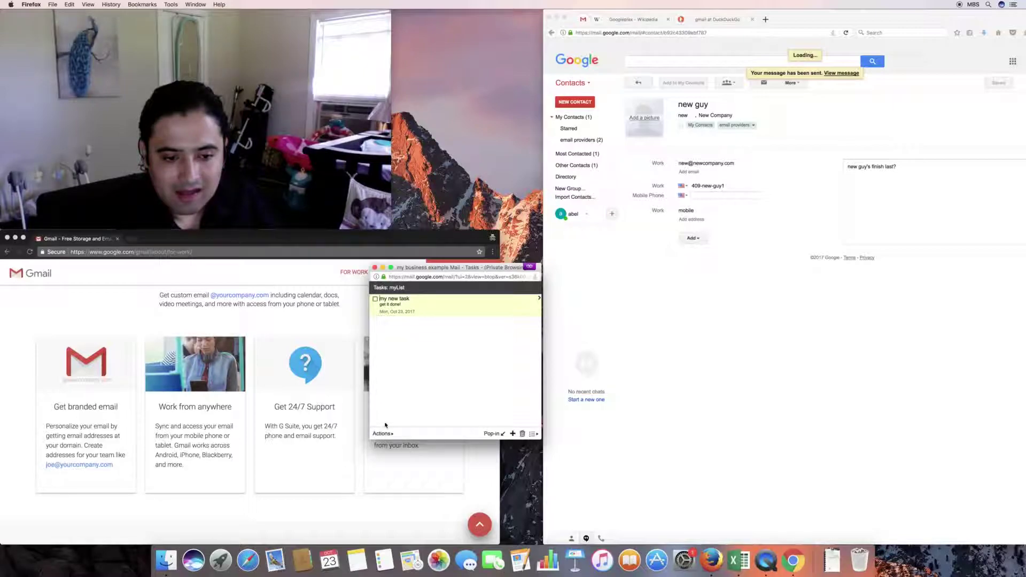
left_click(382, 433)
left_click(402, 412)
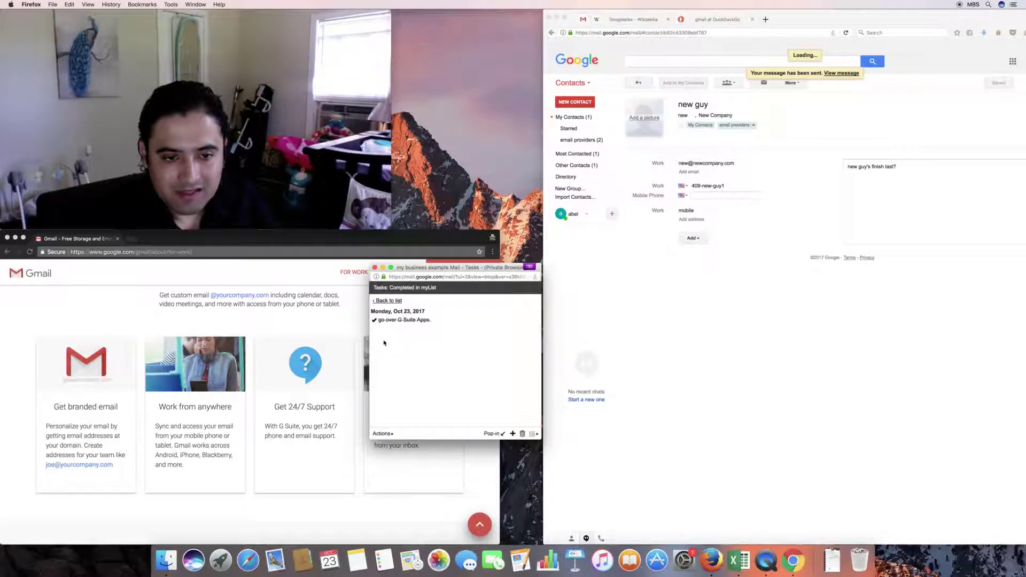
left_click(395, 301)
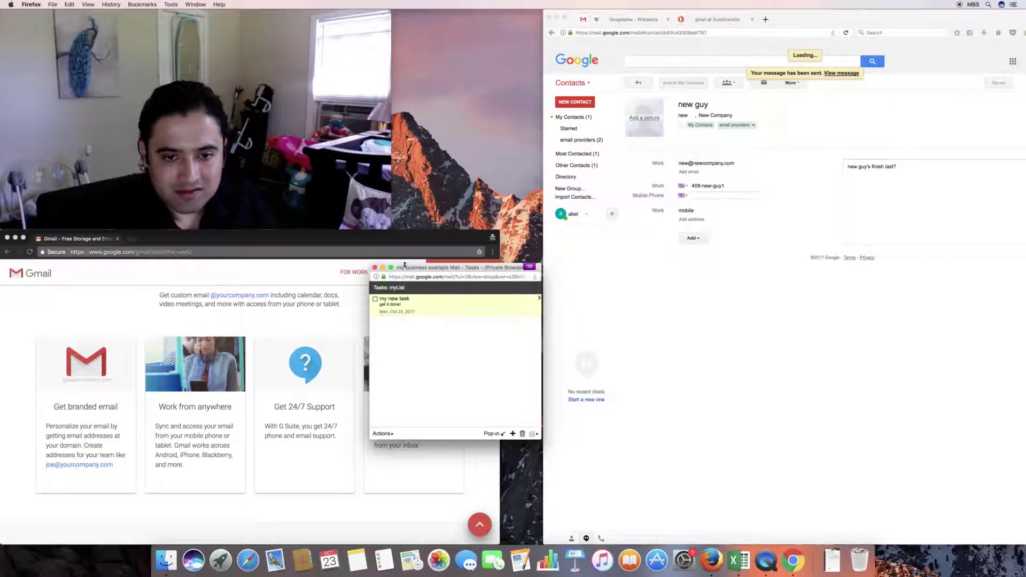
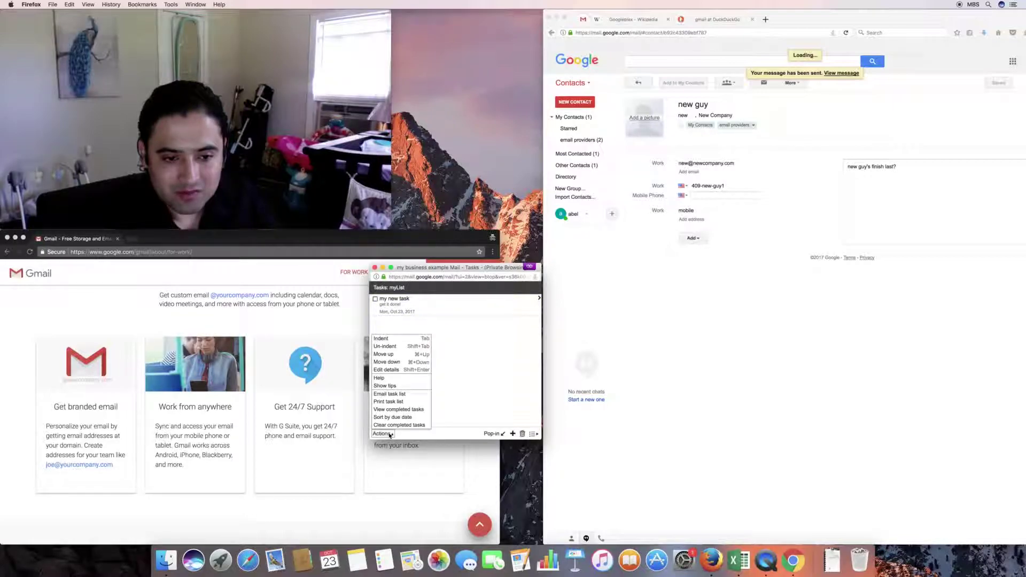
- Close the Tasks window, then briefly open and close the Mail/Contacts/Tasks switcher and chat search
key("super+w")
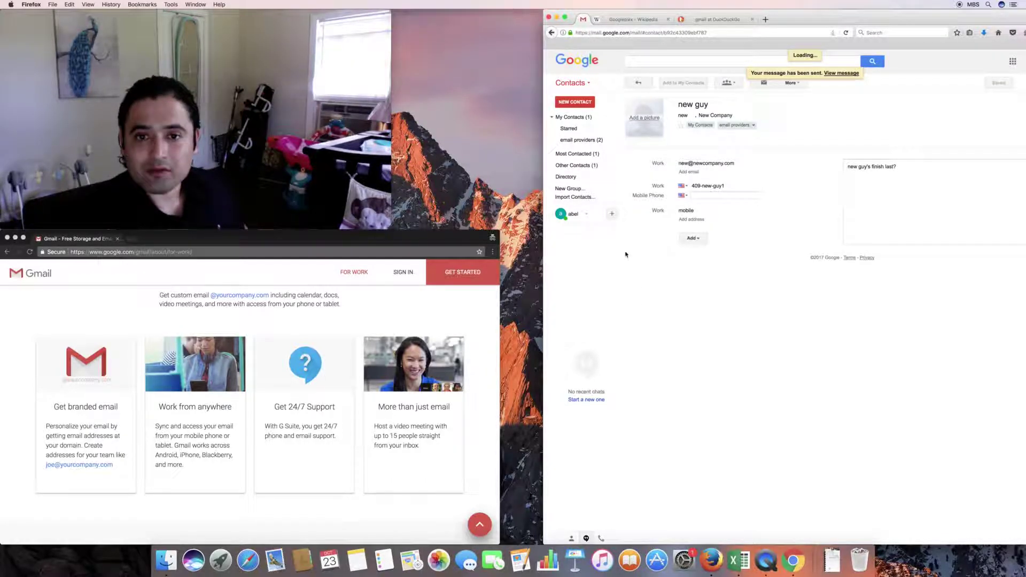
left_click(571, 84)
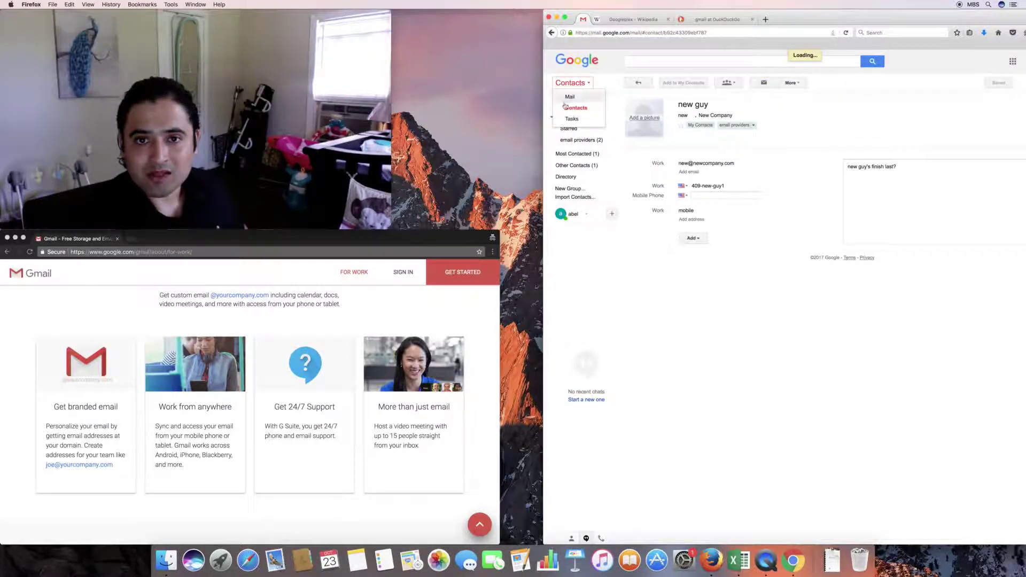
left_click(599, 128)
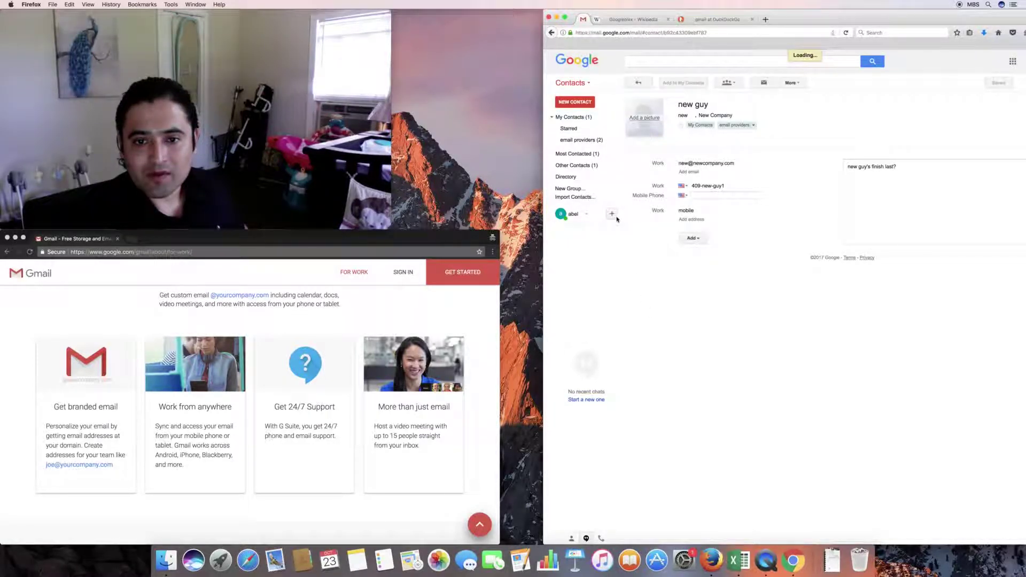
left_click(612, 214)
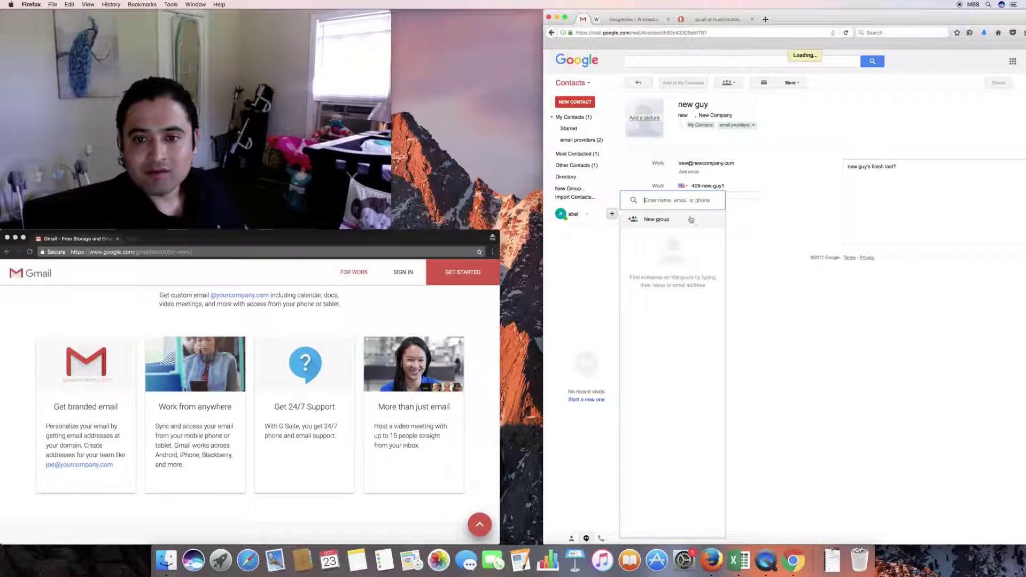
left_click(612, 214)
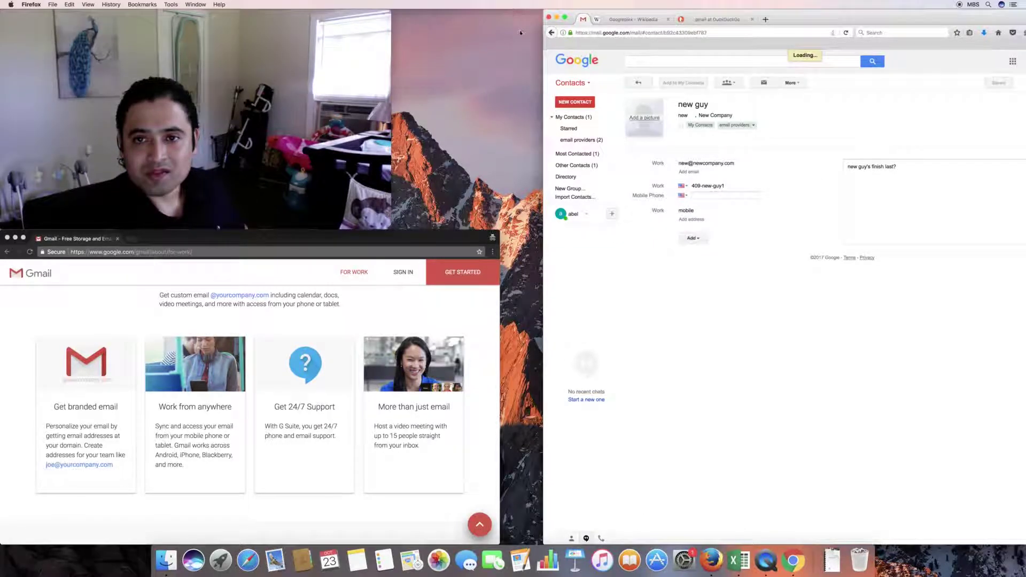
left_click(587, 83)
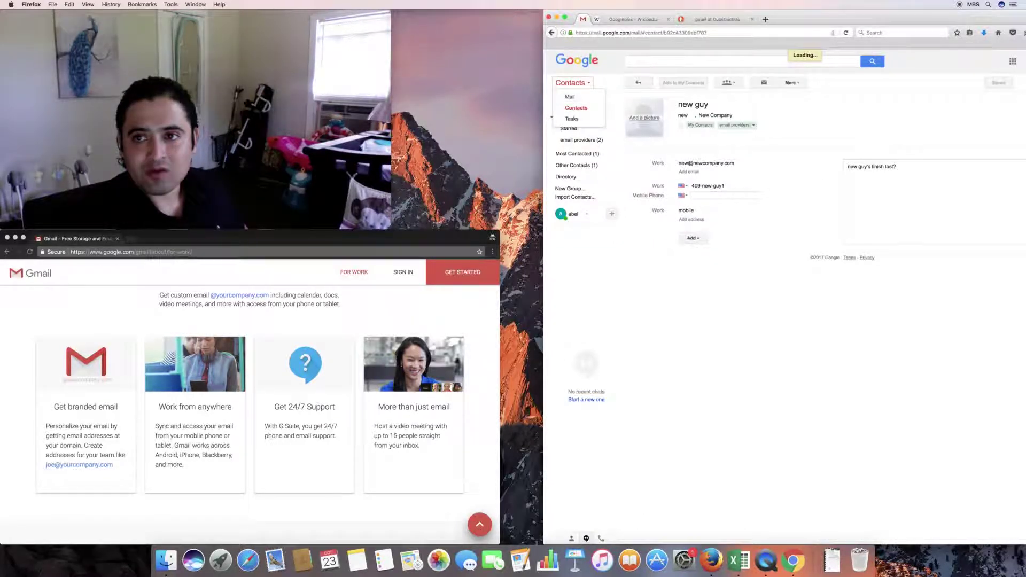
- Switch back to Mail, showing the Drafts folder with its single draft, and shift the window left
left_click(570, 96)
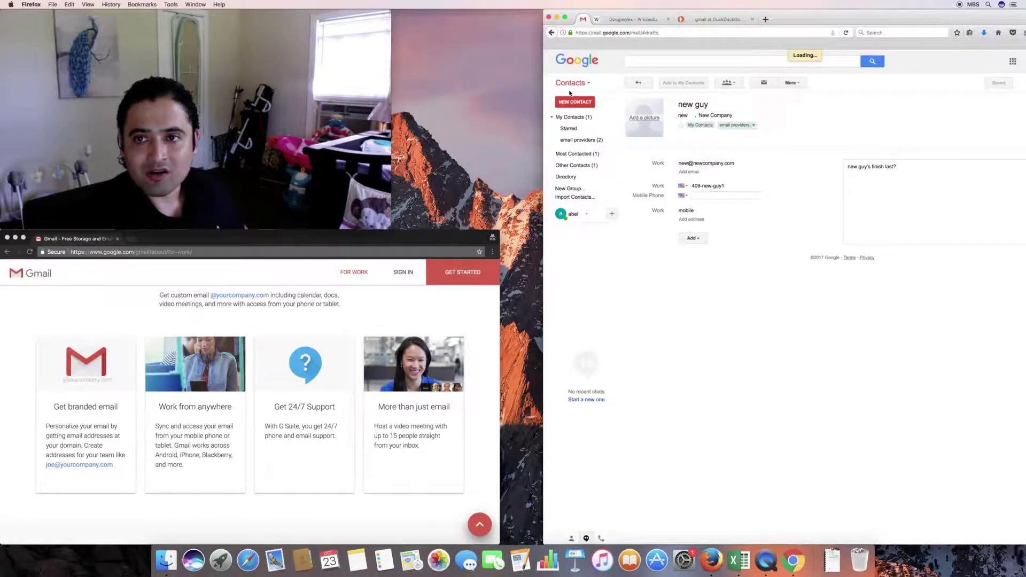
left_click(1013, 61)
left_click(679, 110)
left_click_drag(997, 11, 955, 13)
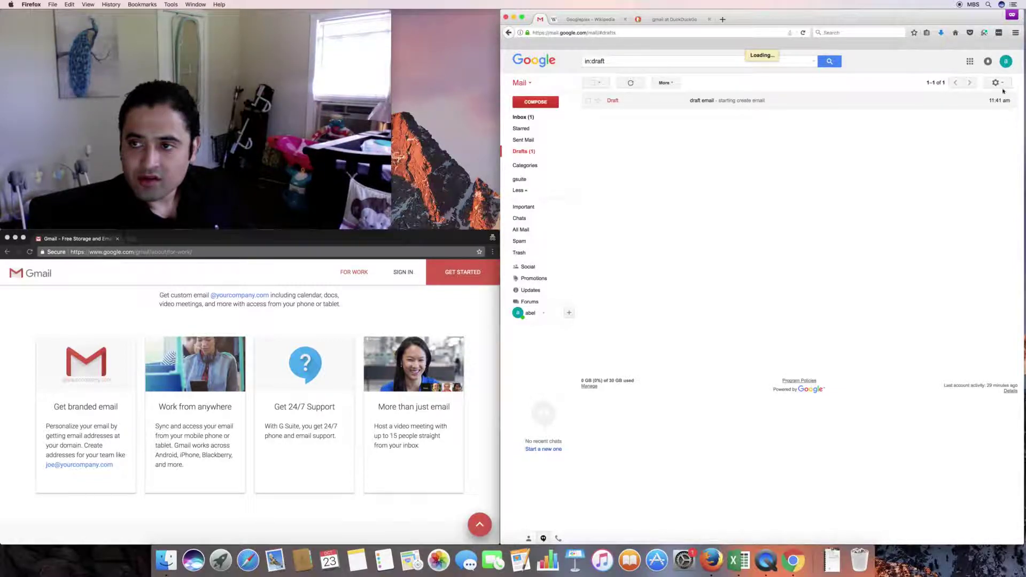
left_click(999, 83)
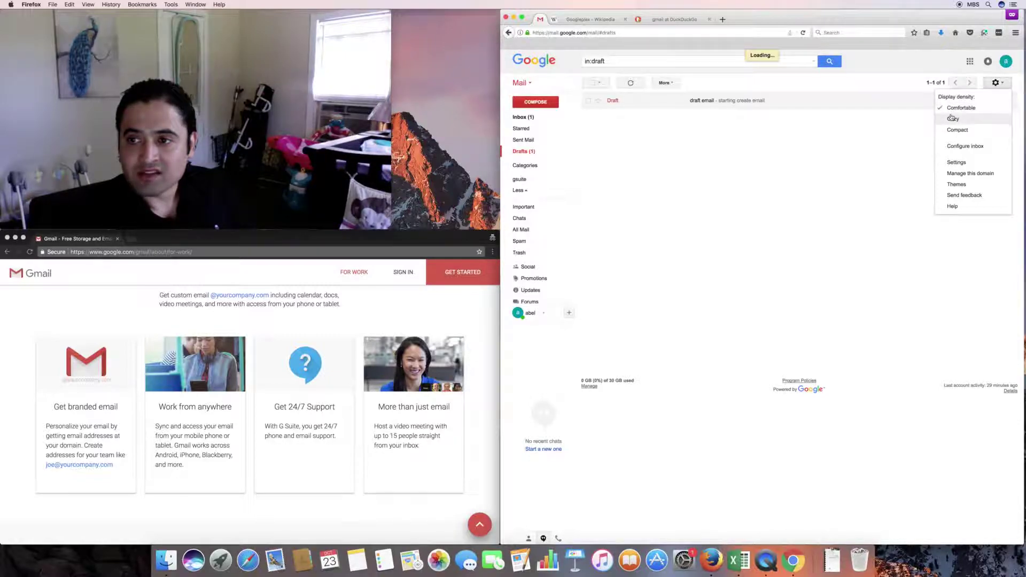
- Configure the inbox with Primary, Social and Promotions category tabs and save
left_click(966, 146)
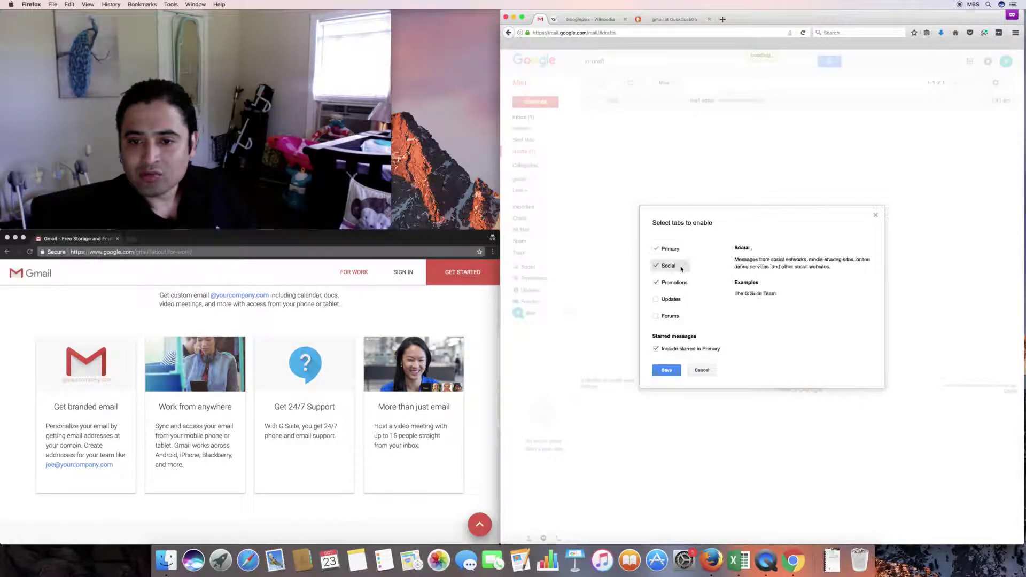
mouse_move(682, 300)
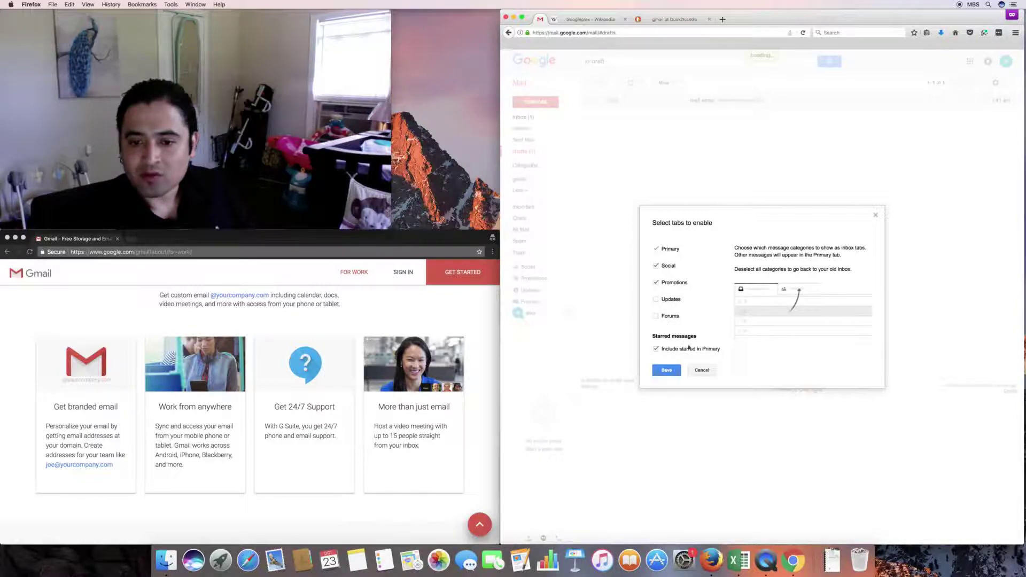
left_click(668, 370)
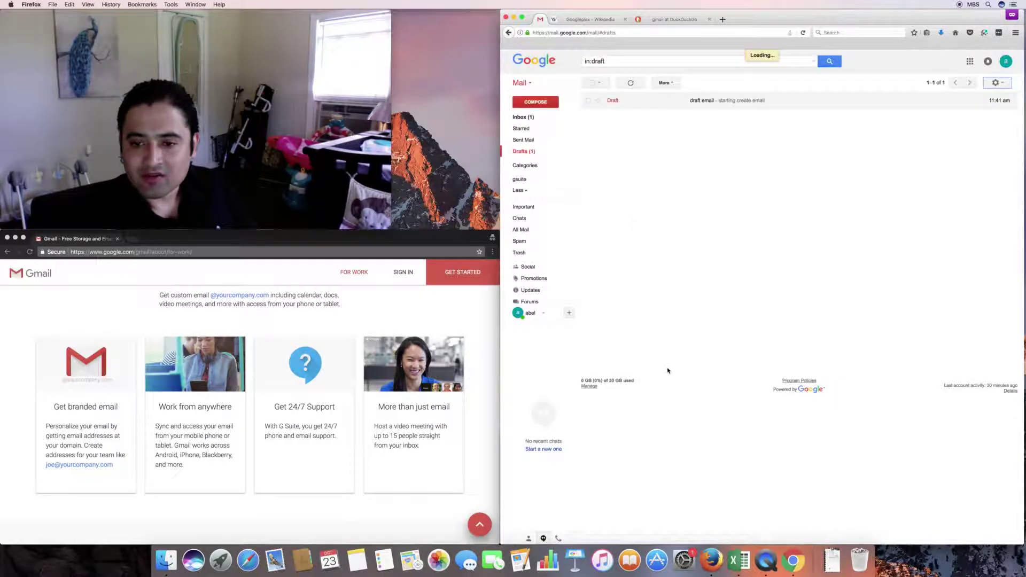
left_click(997, 83)
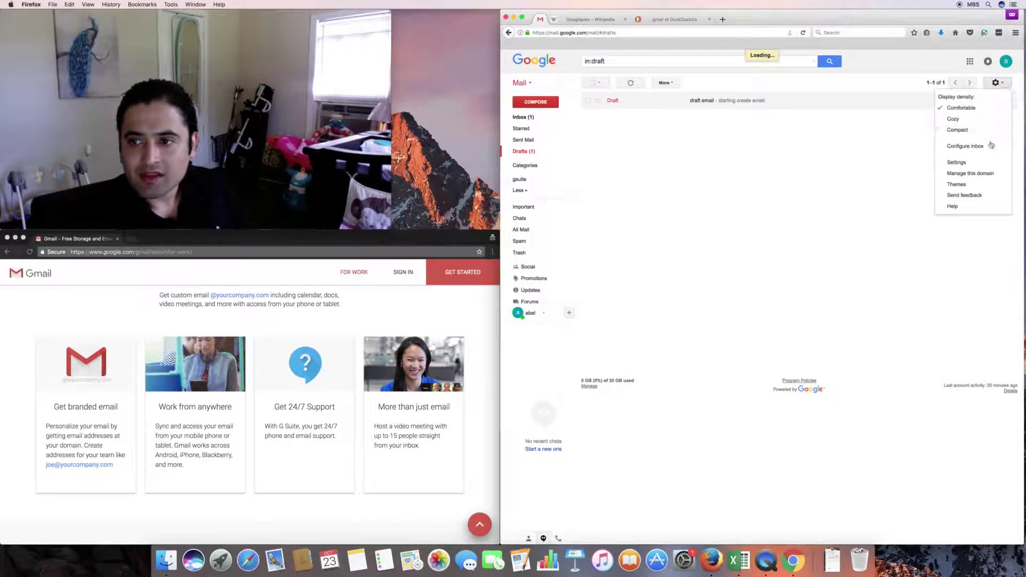
left_click(976, 163)
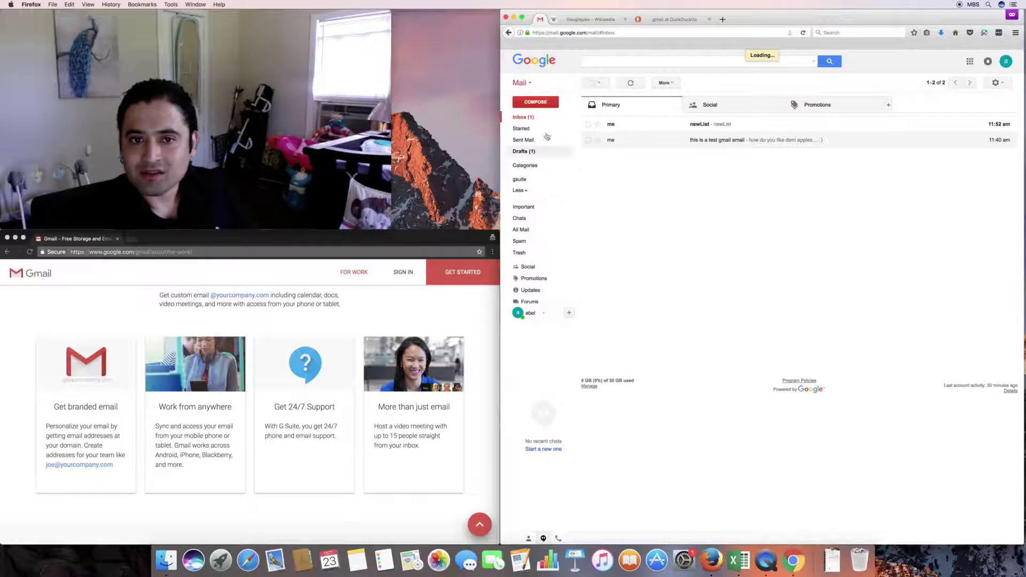
- Open the full Gmail Settings page from the gear menu
left_click(996, 83)
left_click(975, 165)
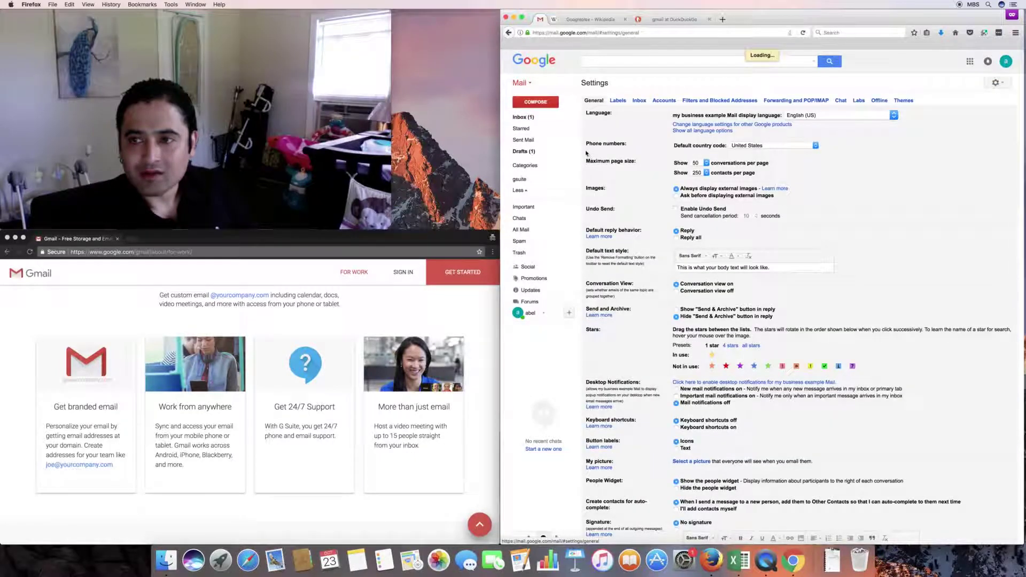
left_click(1004, 84)
left_click(1005, 85)
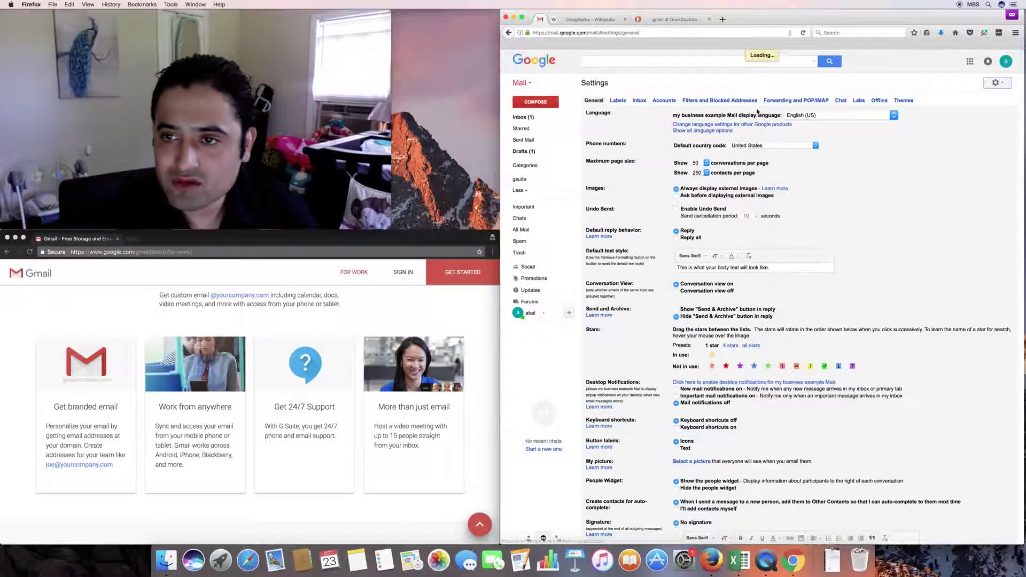
- Scroll through the General options and highlight the Language setting text
scroll(650, 289, "down", 10)
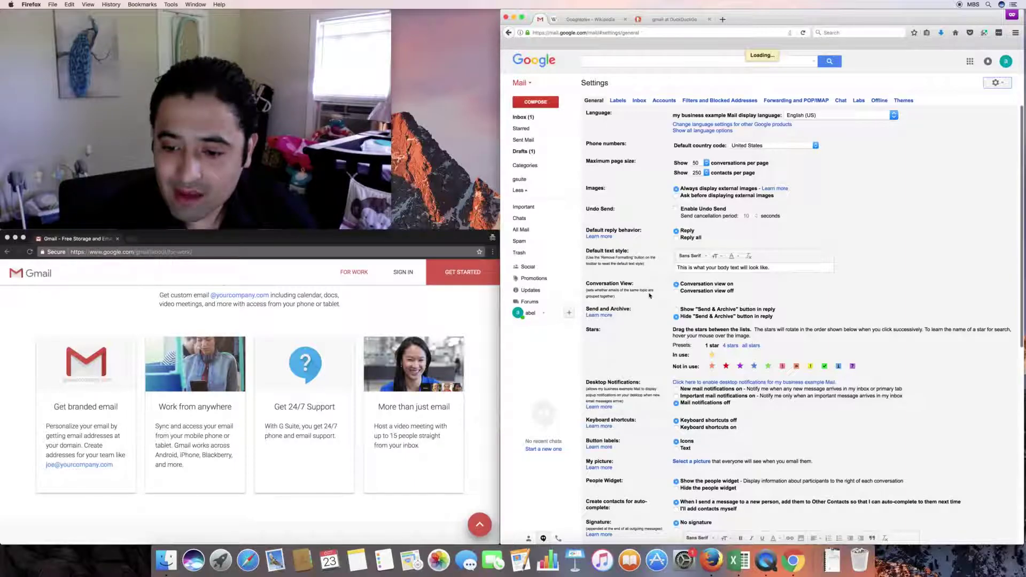
scroll(649, 296, "up", 10)
scroll(646, 299, "down", 10)
scroll(645, 302, "up", 5)
scroll(645, 301, "up", 3)
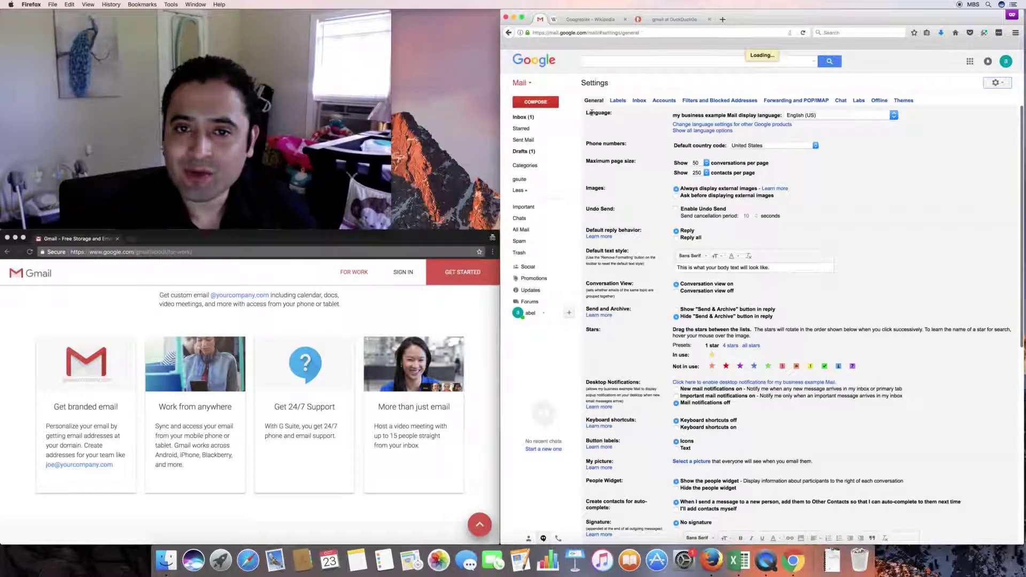
left_click_drag(588, 113, 722, 116)
left_click(736, 115)
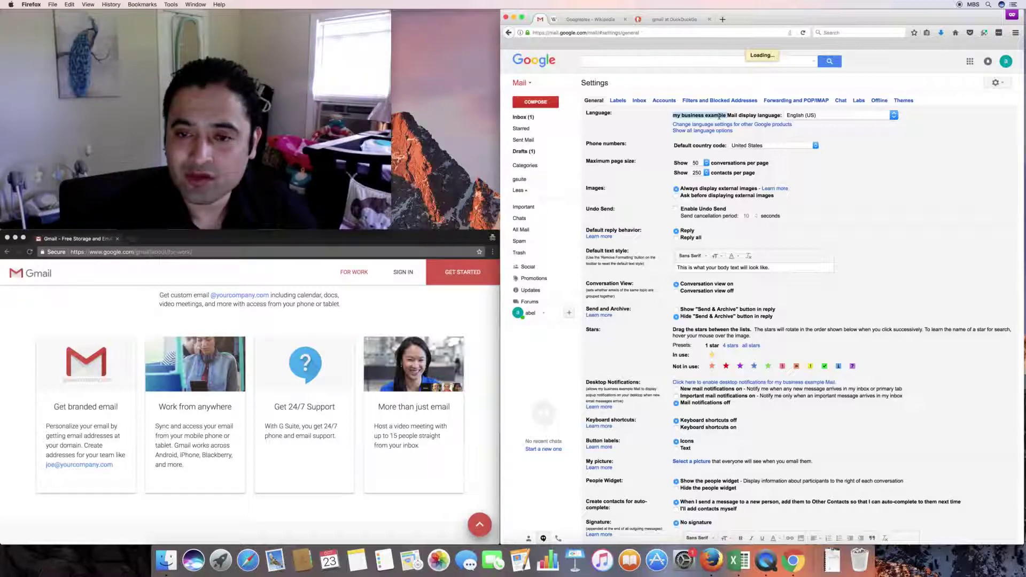
left_click(693, 112)
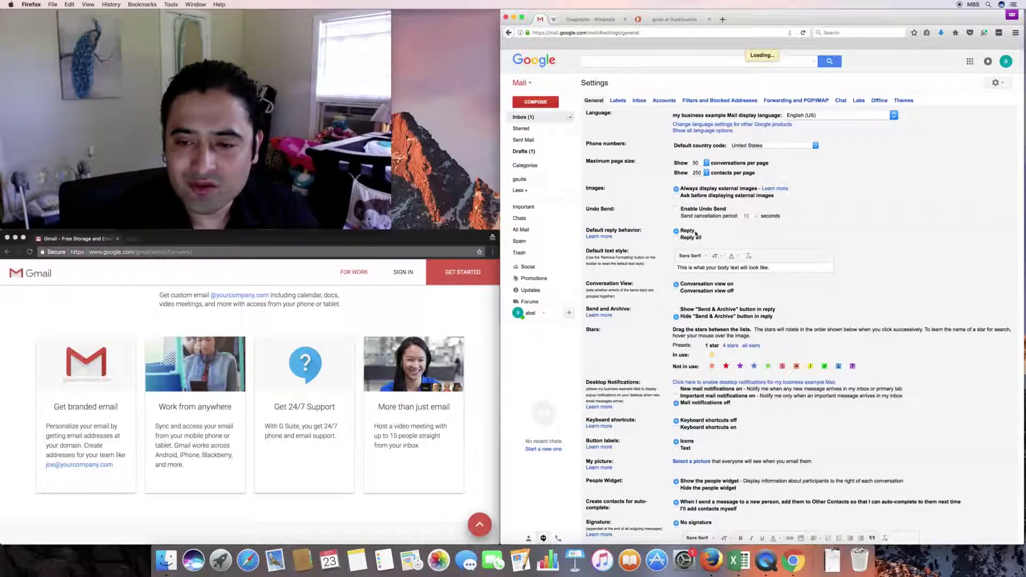
left_click(599, 237)
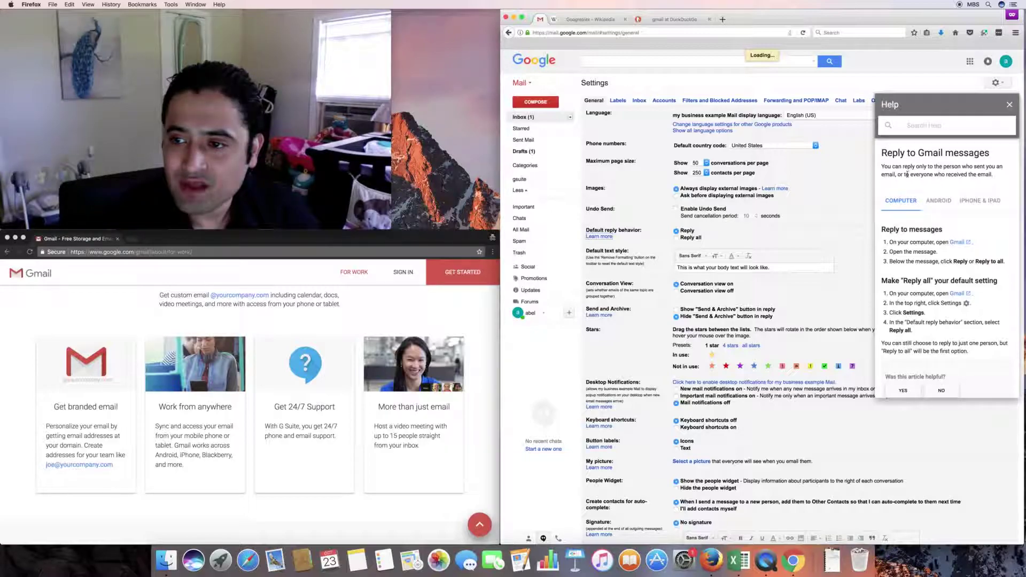
left_click_drag(906, 174, 1007, 185)
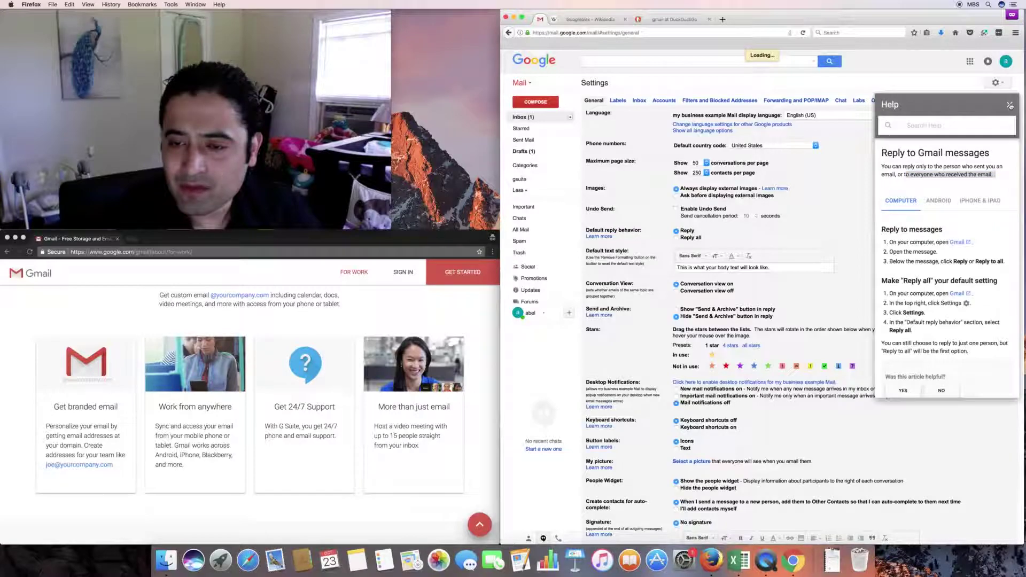
left_click(1010, 105)
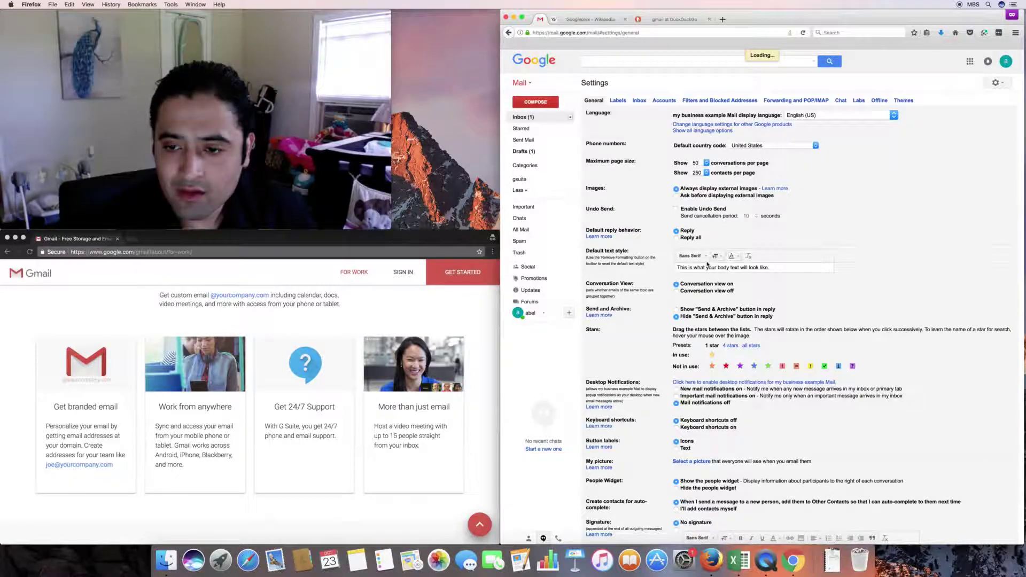
left_click(704, 258)
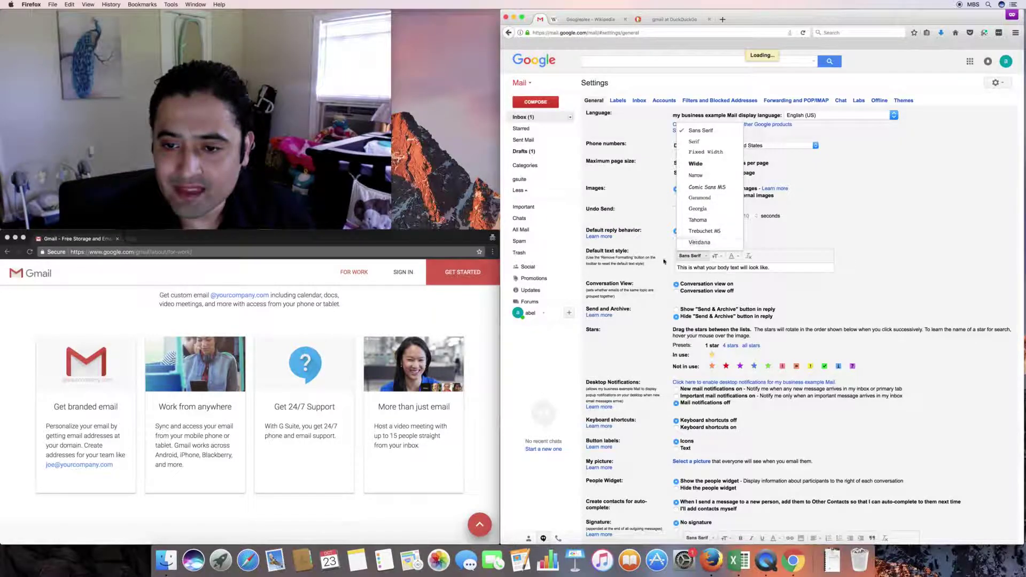
left_click(716, 257)
left_click(721, 257)
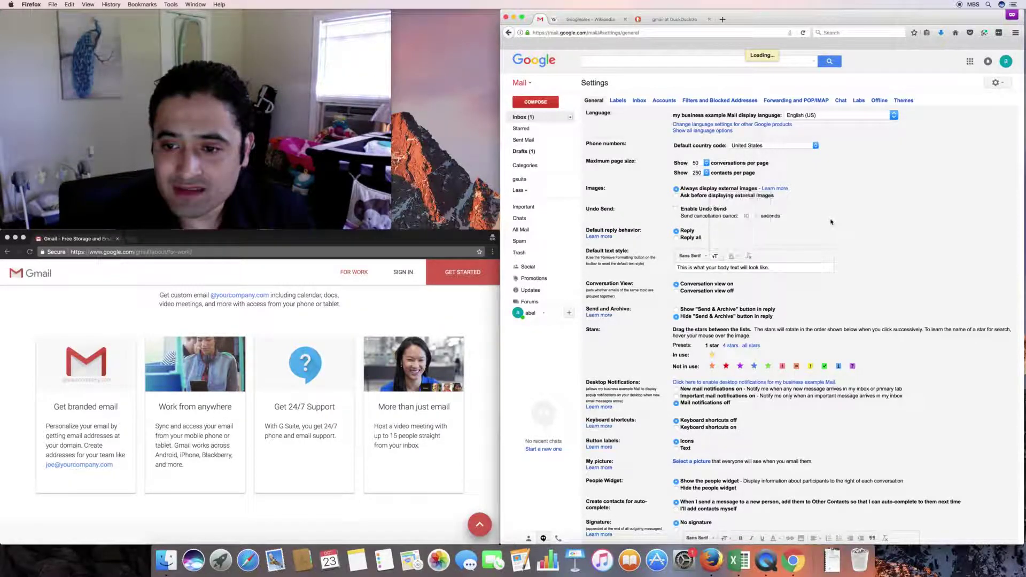
left_click(732, 256)
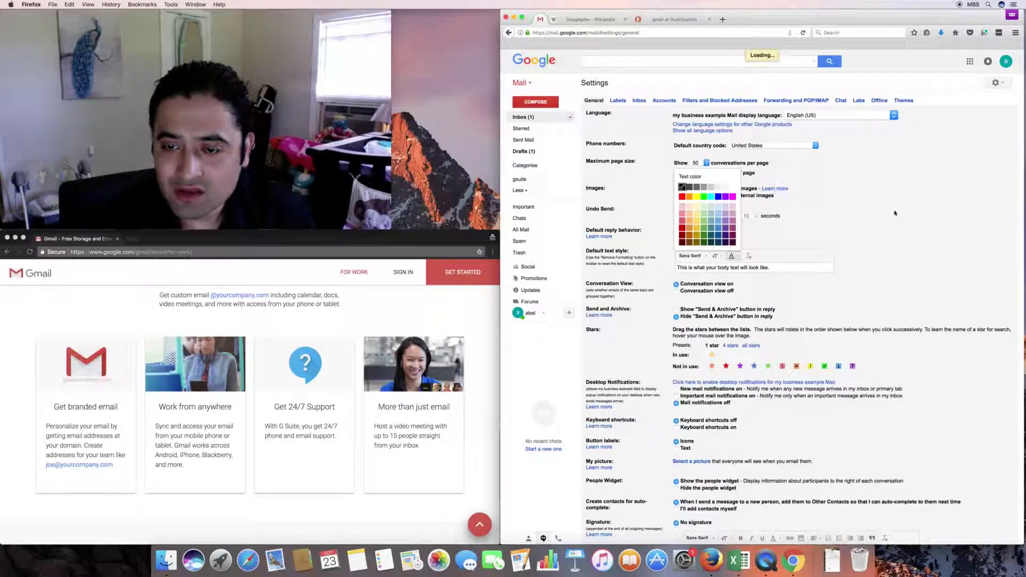
left_click(678, 164)
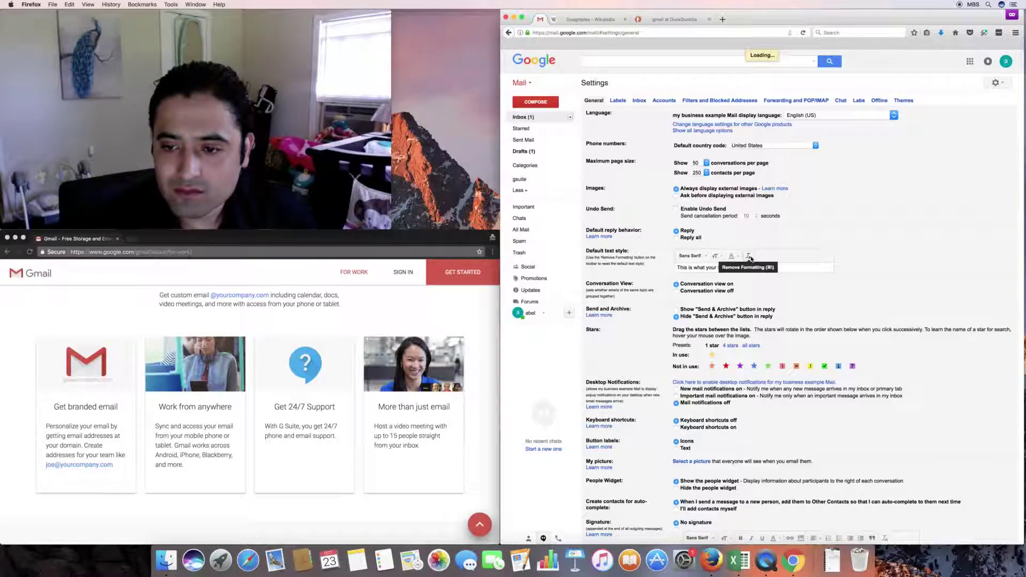
left_click(693, 258)
left_click(698, 186)
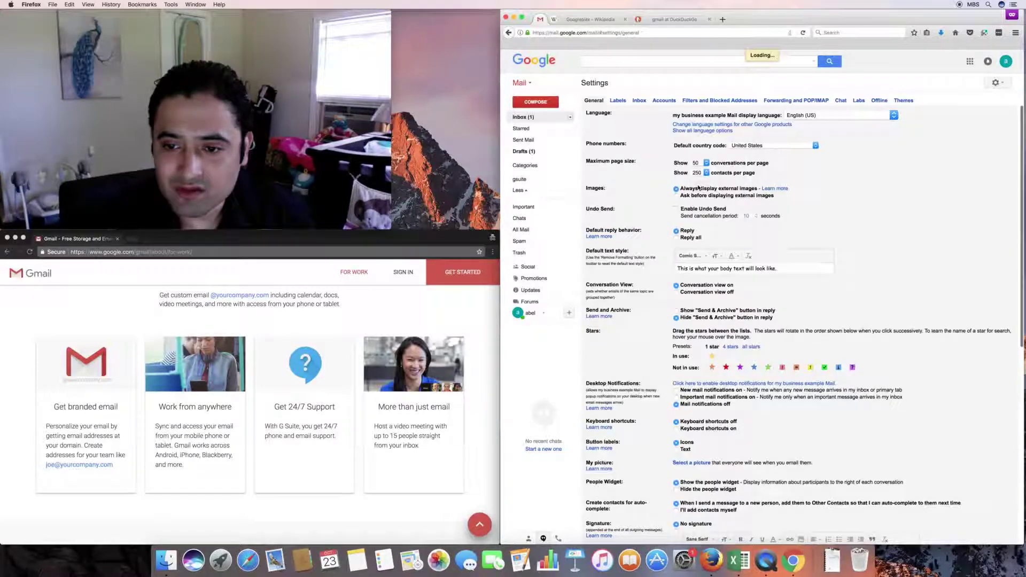
left_click(690, 256)
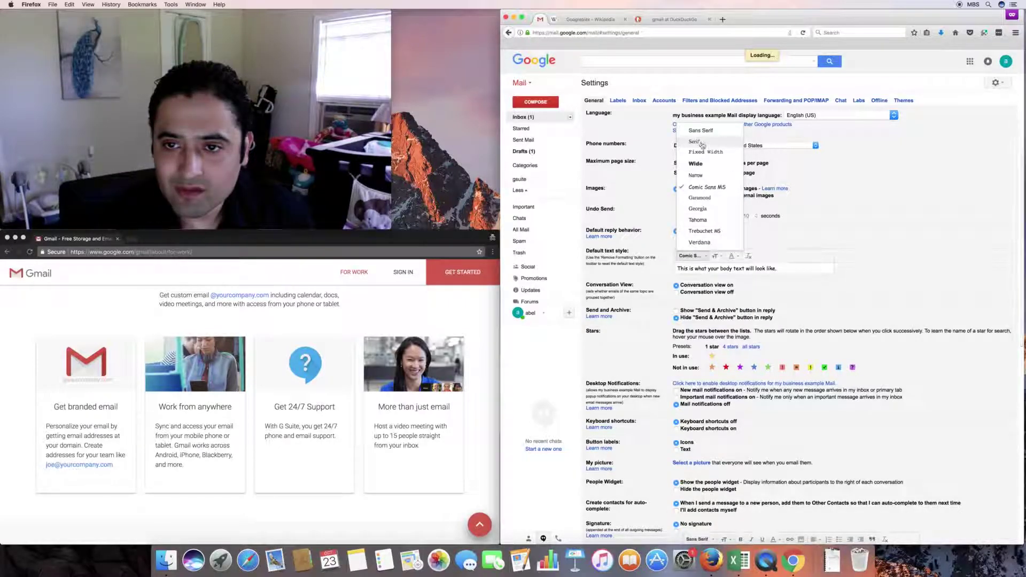
left_click(698, 131)
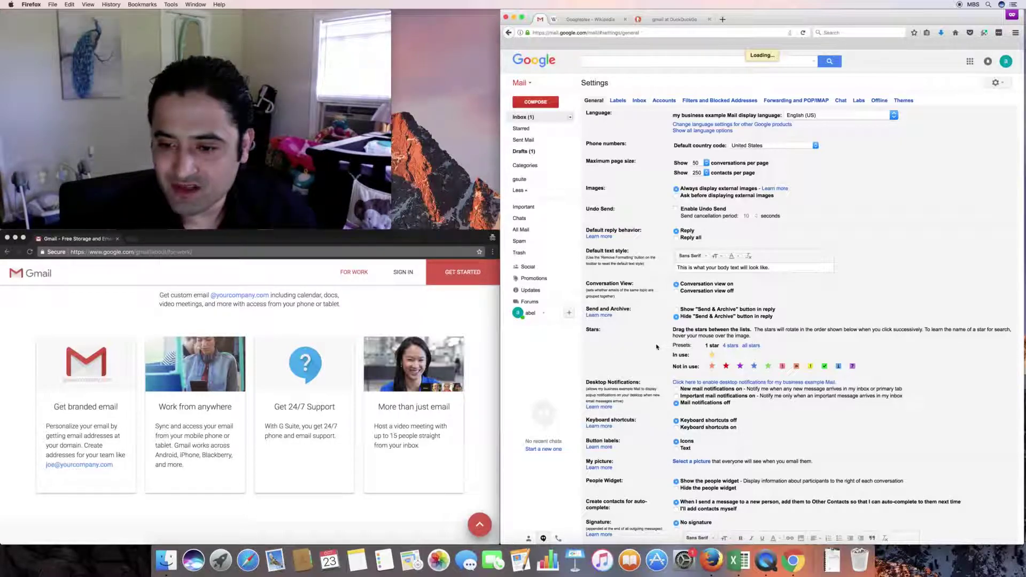
scroll(654, 347, "down", 1)
scroll(655, 346, "down", 5)
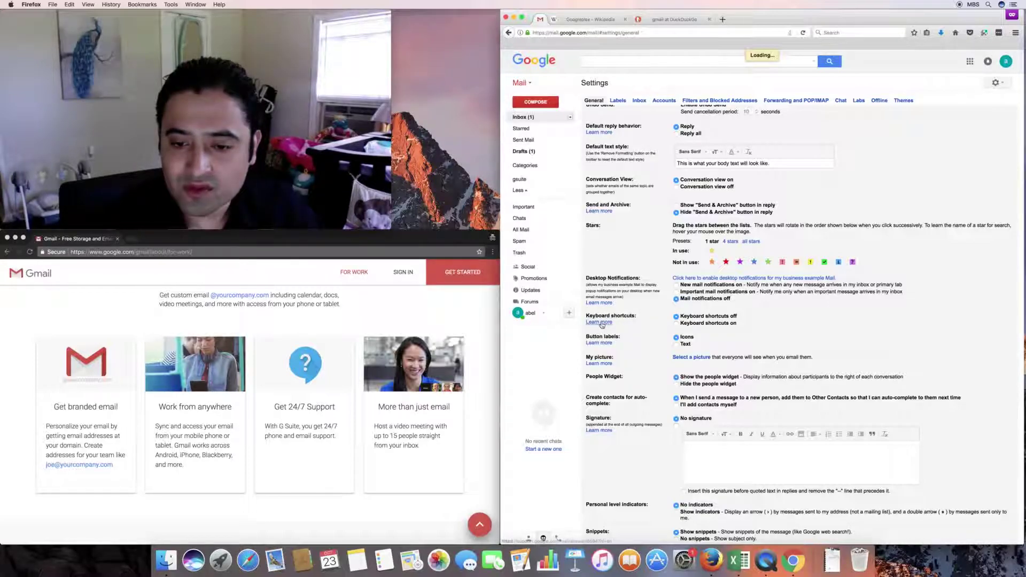
left_click(601, 322)
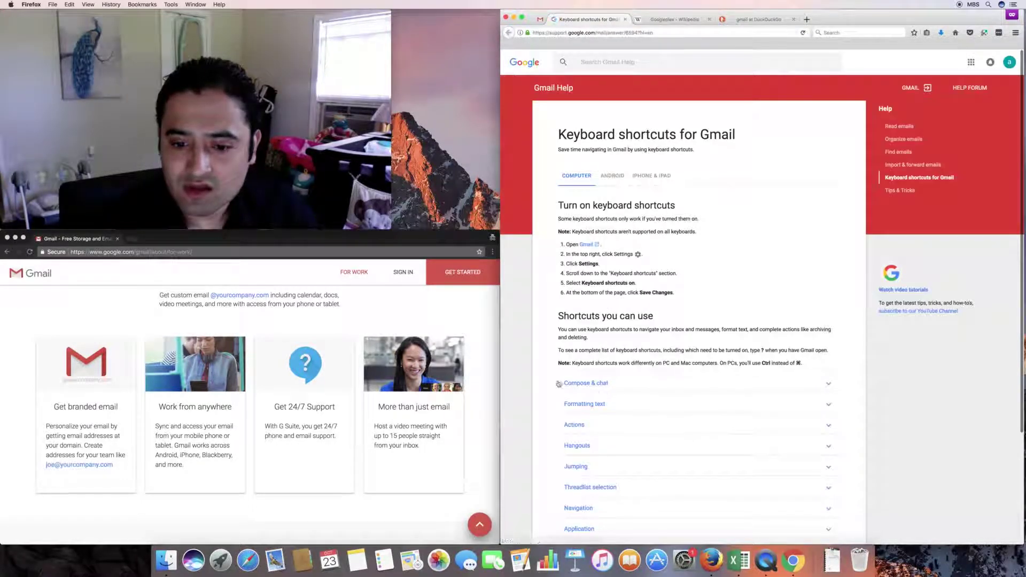
- Expand the Compose & chat, Formatting text and Actions keyboard shortcut sections
scroll(545, 376, "down", 1)
scroll(545, 377, "down", 5)
left_click(598, 247)
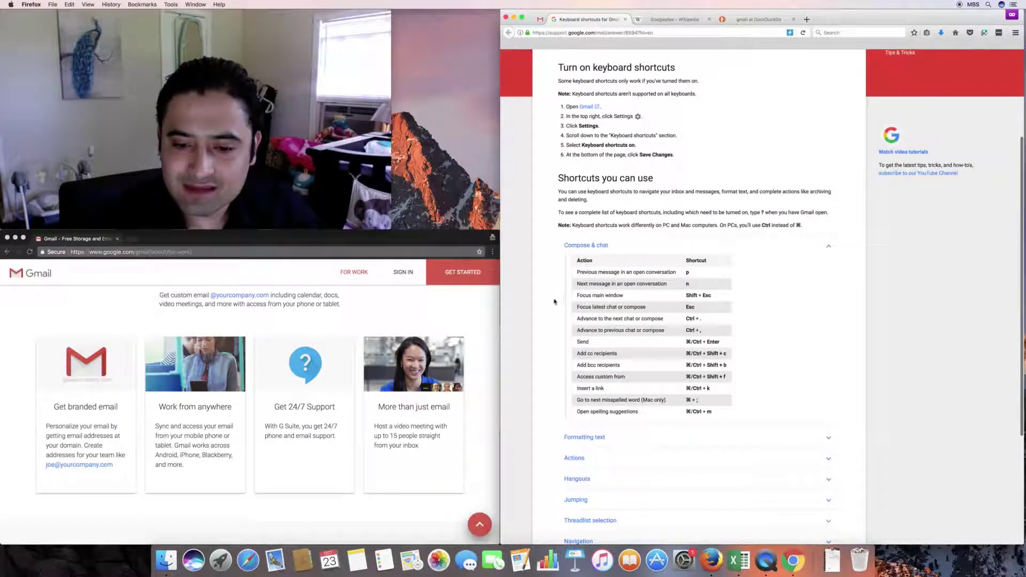
scroll(561, 321, "down", 3)
left_click(582, 368)
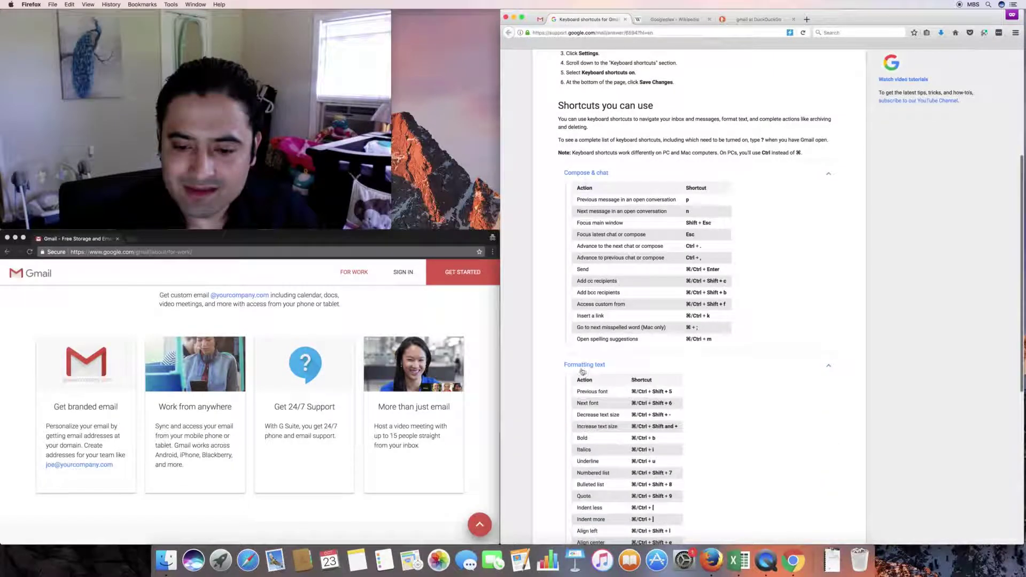
scroll(582, 372, "down", 8)
left_click(571, 393)
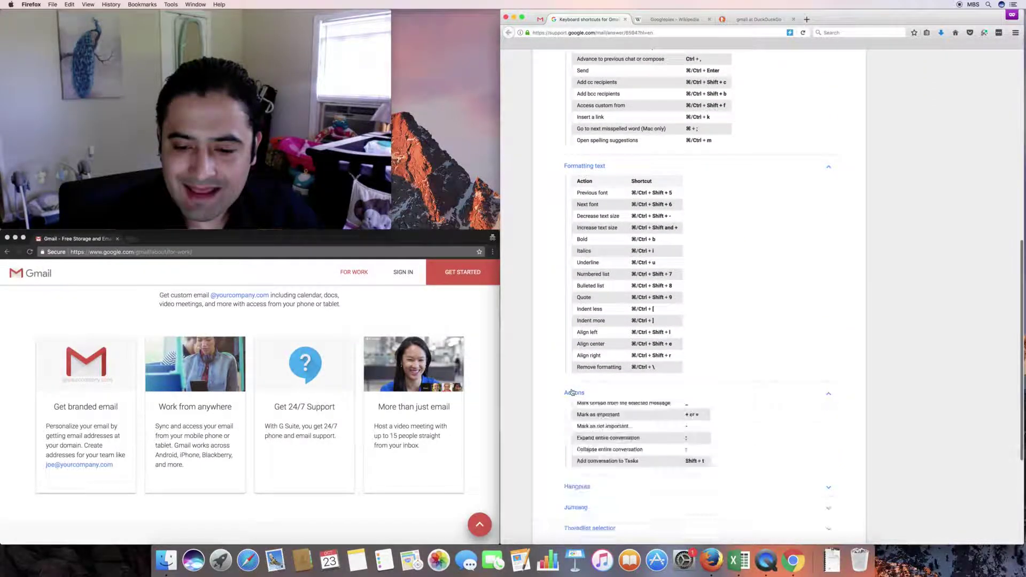
scroll(566, 393, "down", 10)
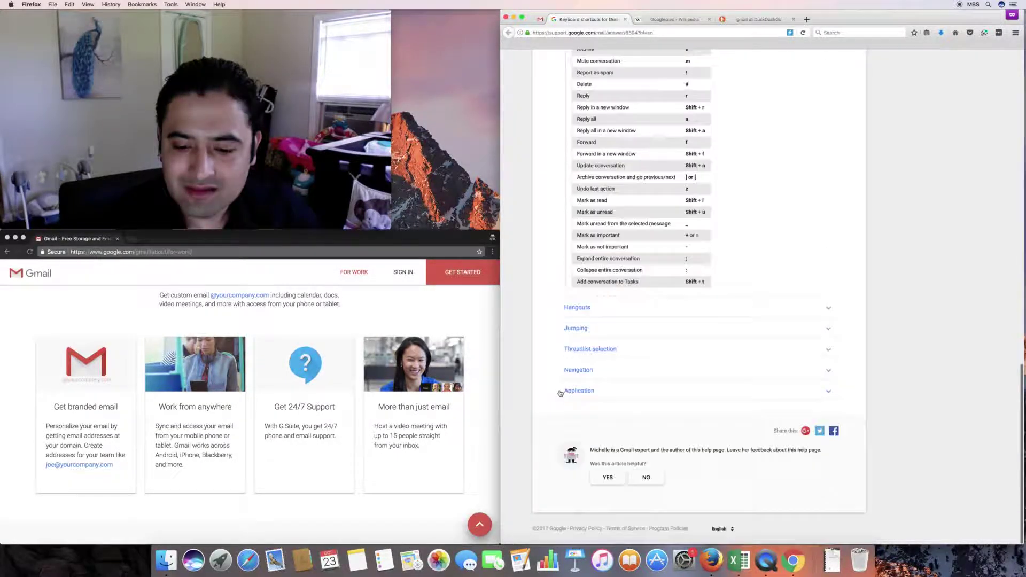
- Expand the Hangouts and Jumping shortcut sections, then close the help article
left_click(584, 307)
scroll(585, 315, "down", 4)
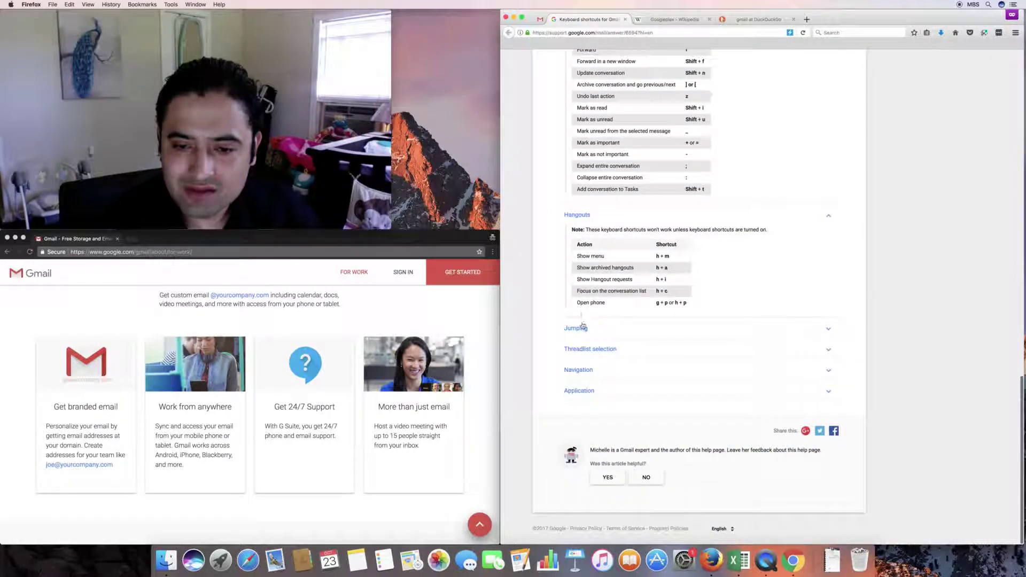
left_click(583, 327)
scroll(556, 224, "down", 2)
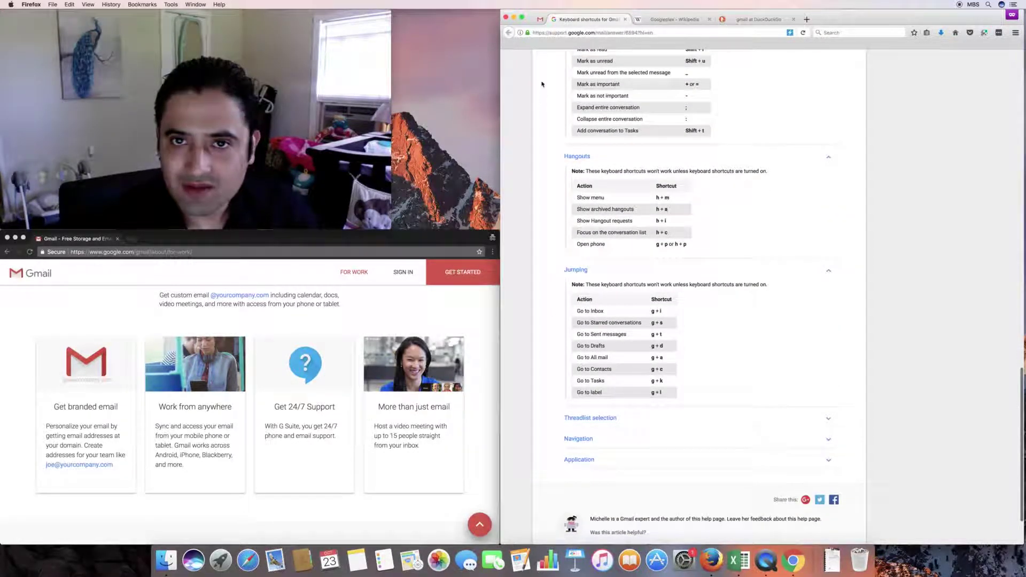
left_click(625, 19)
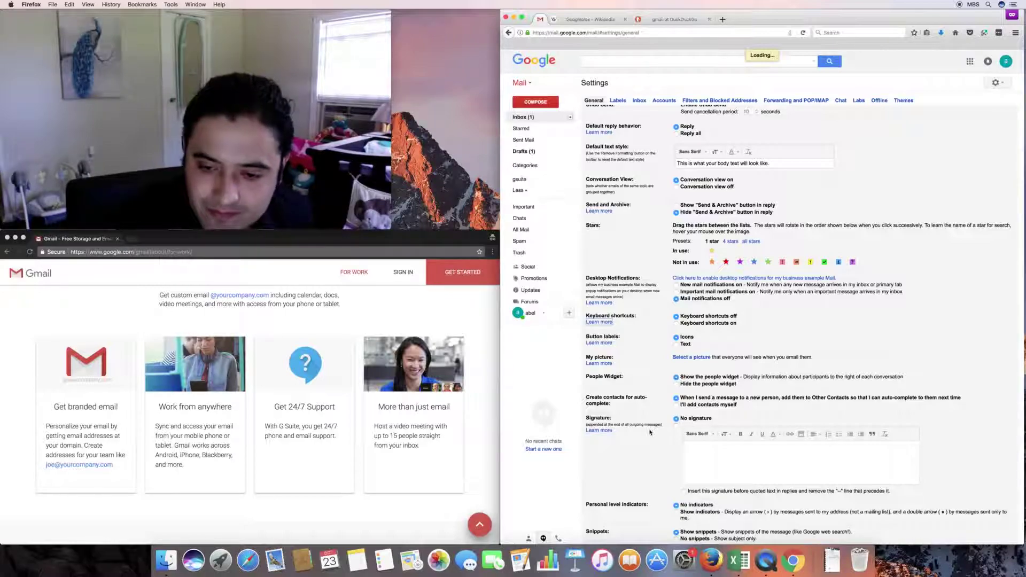
scroll(667, 429, "down", 3)
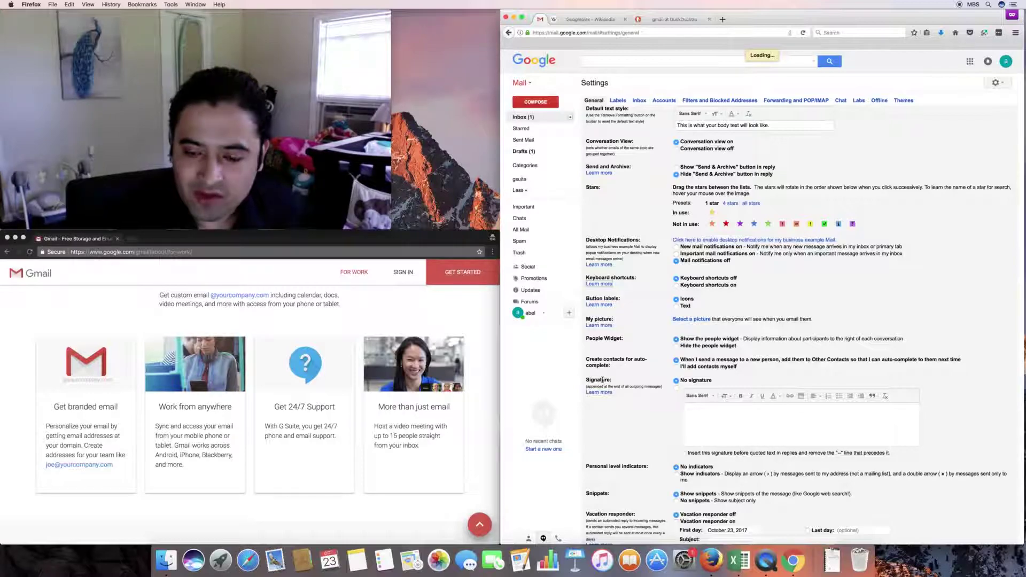
mouse_move(113, 42)
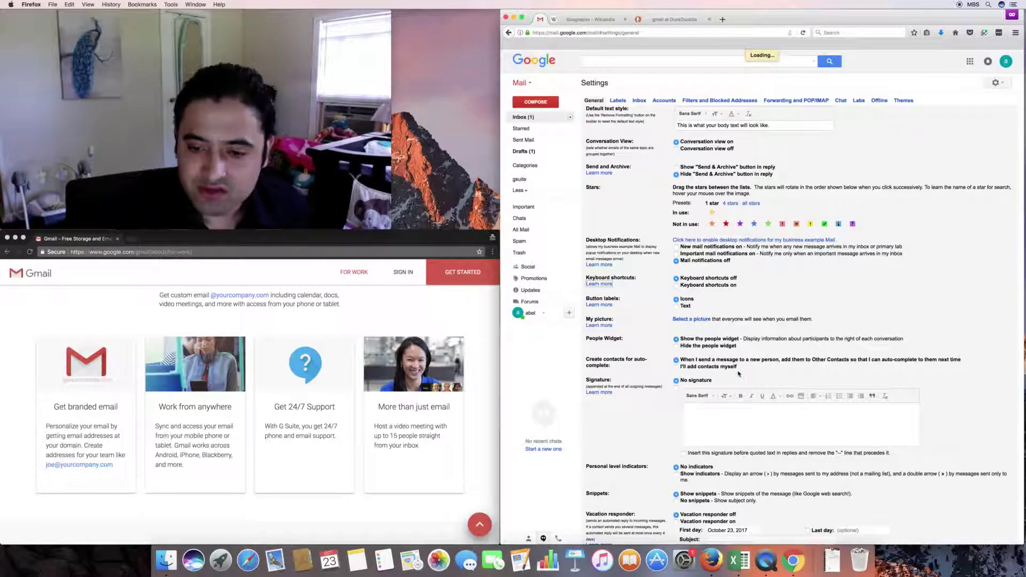
scroll(628, 417, "down", 2)
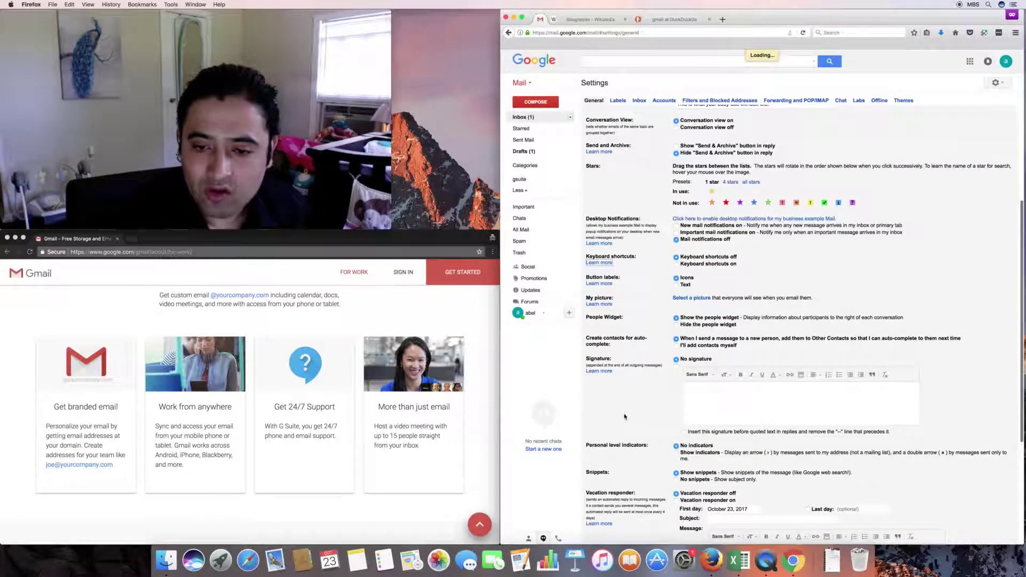
double_click(610, 359)
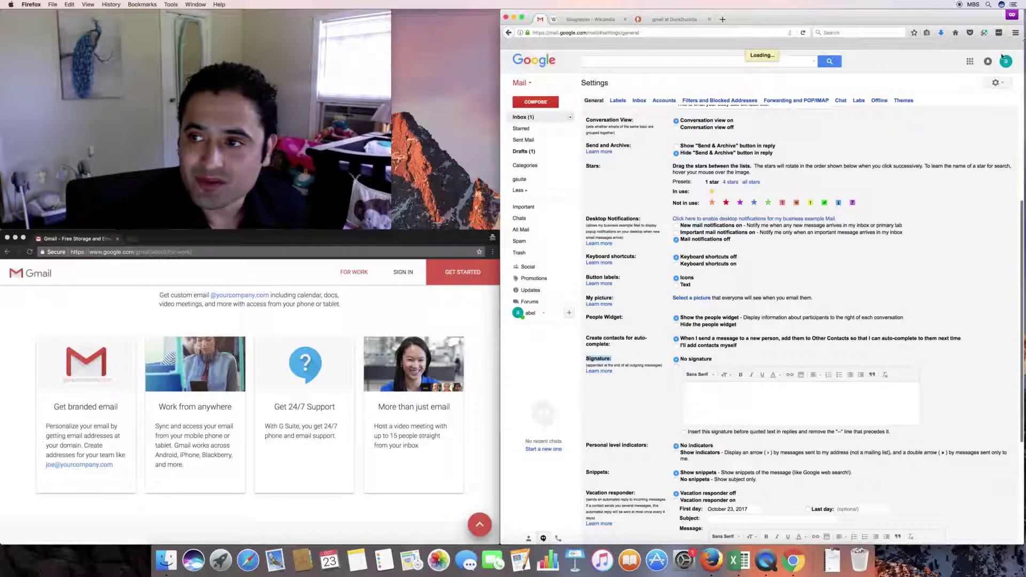
left_click(997, 83)
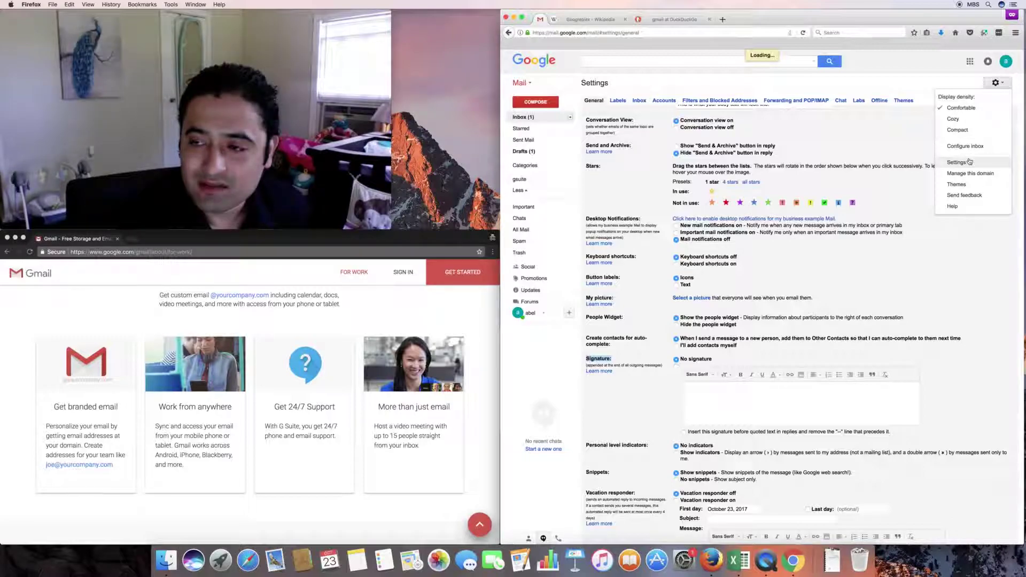
left_click(661, 418)
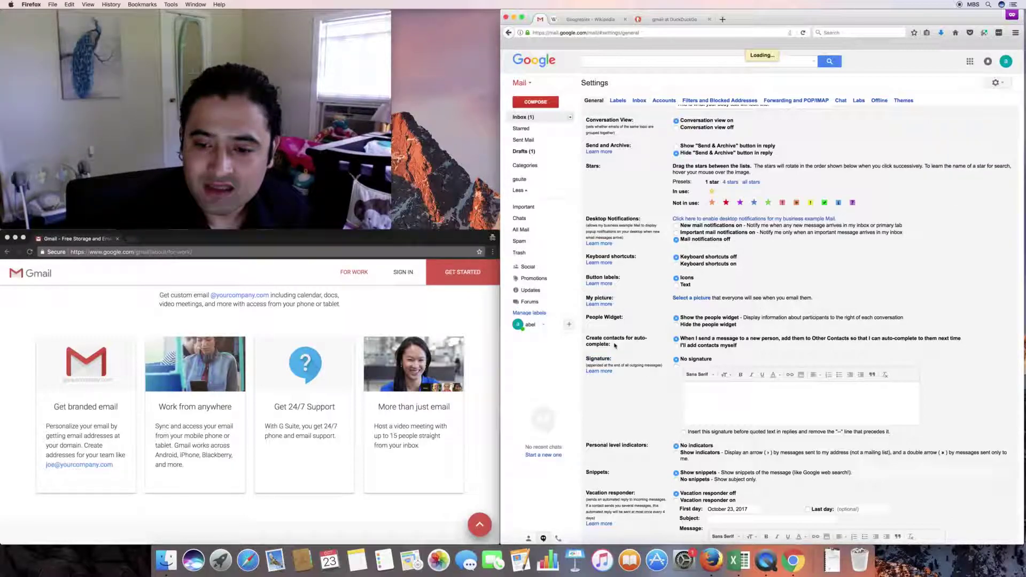
double_click(599, 359)
- Enable the custom signature reading 'this is my BOSS signature.' with the sender's name below
left_click(699, 394)
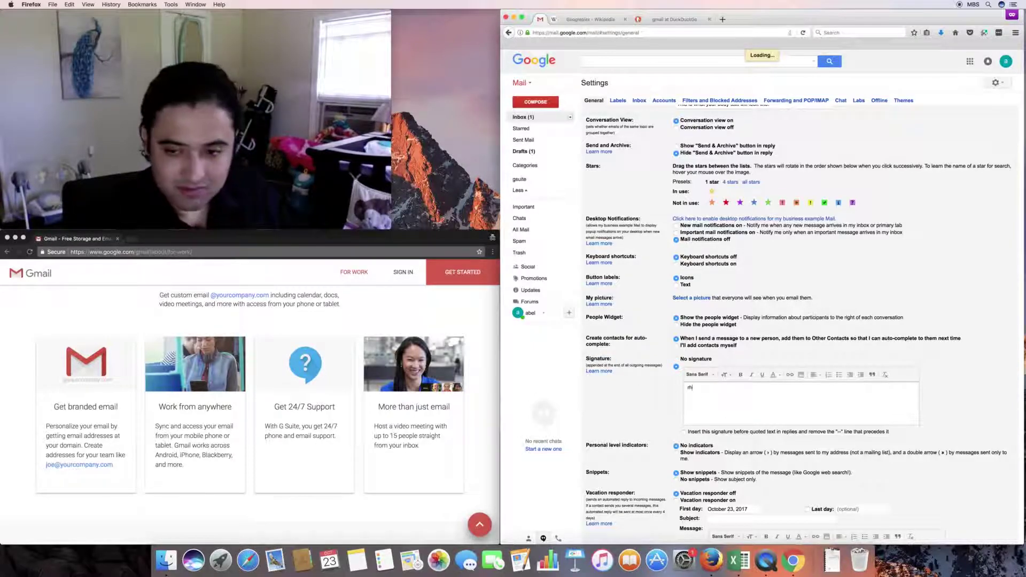
type("this is my BOSS")
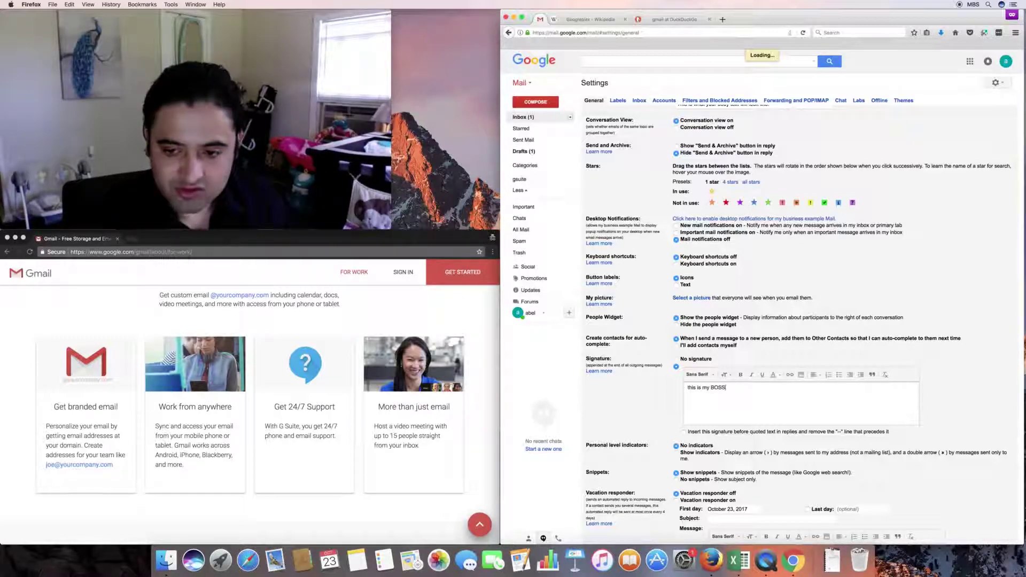
type(" signi")
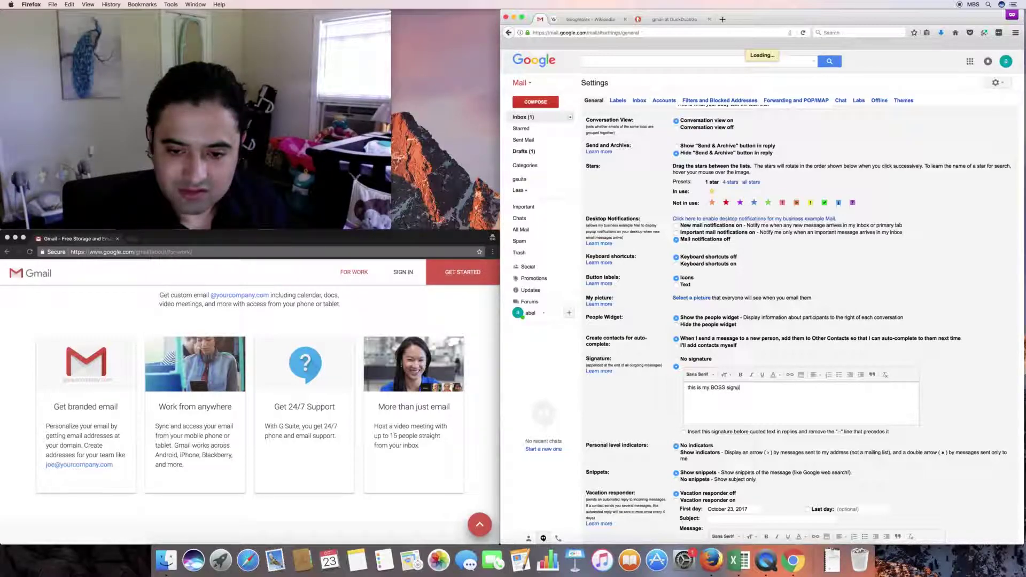
key("BackSpace")
type("ature.")
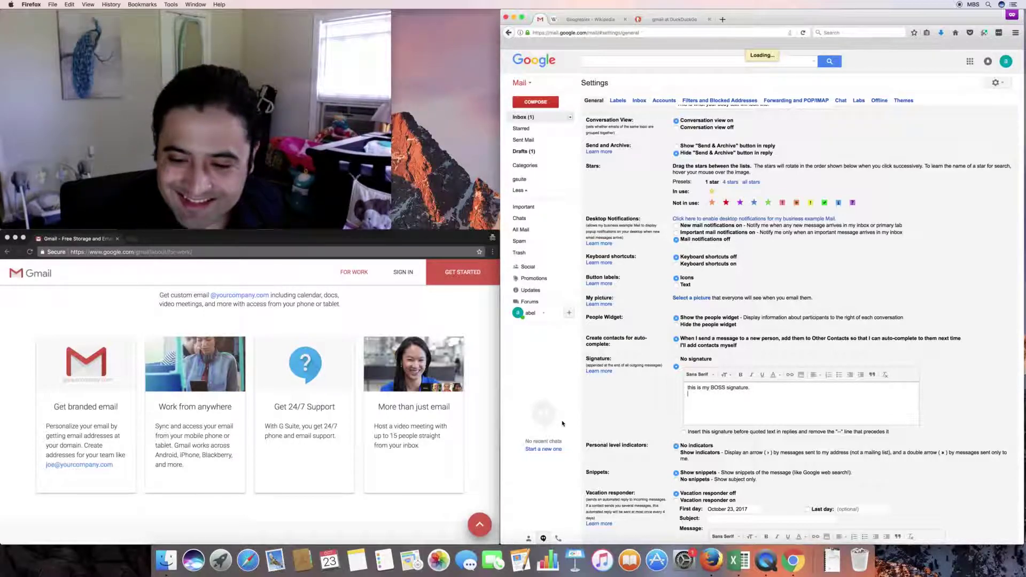
scroll(592, 410, "down", 2)
scroll(593, 410, "down", 1)
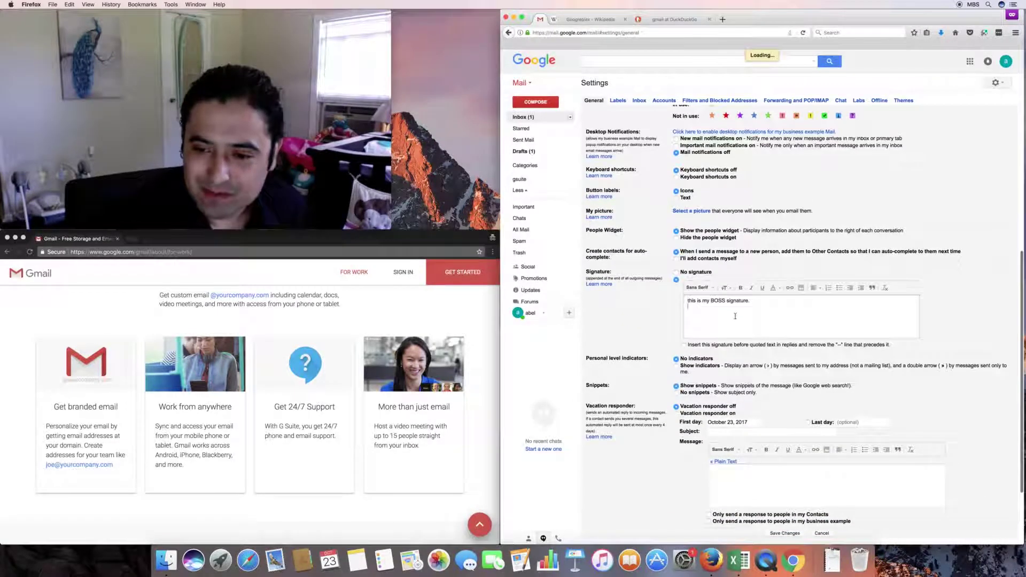
left_click(698, 315)
key("Return")
type("Abel L.")
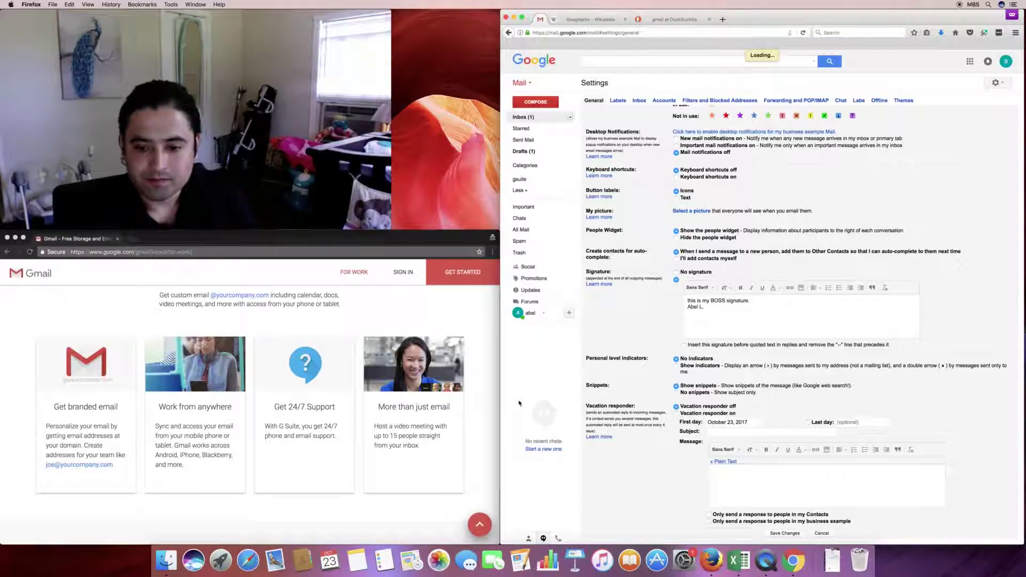
- Turn on the vacation responder with subject 'vacation for life' and an away message, then save
left_click(708, 414)
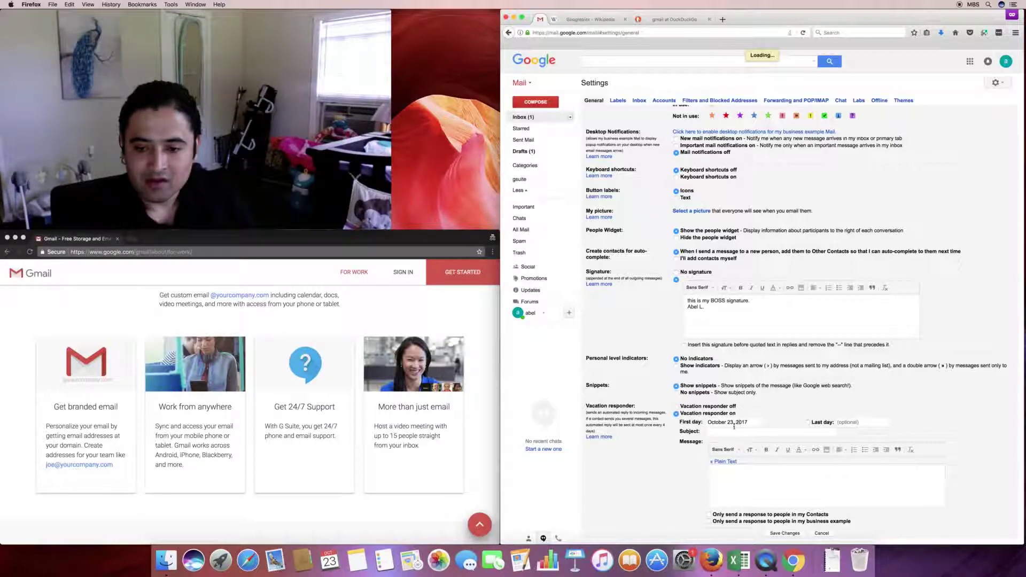
left_click(734, 426)
left_click(810, 432)
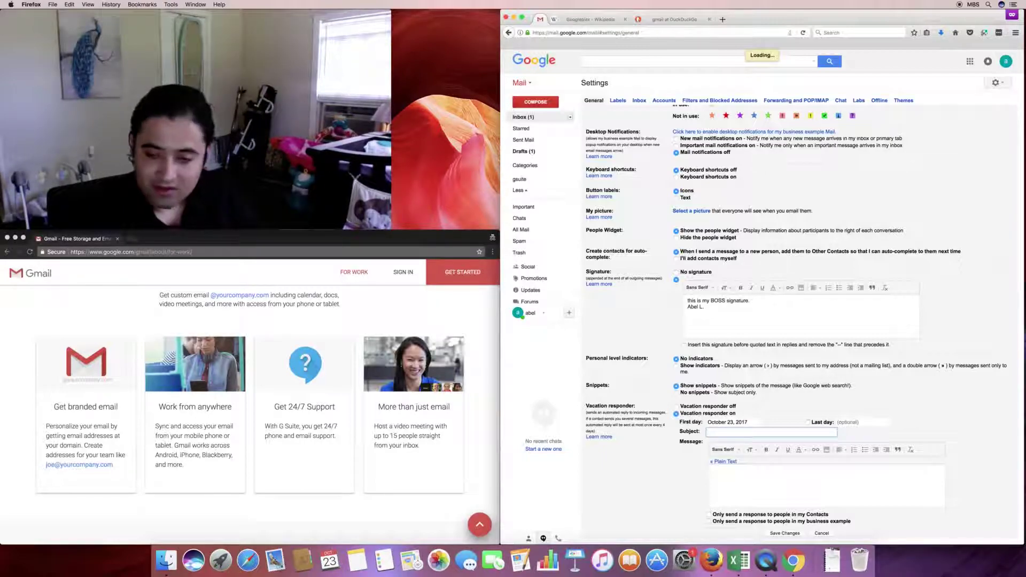
type("vacation fo")
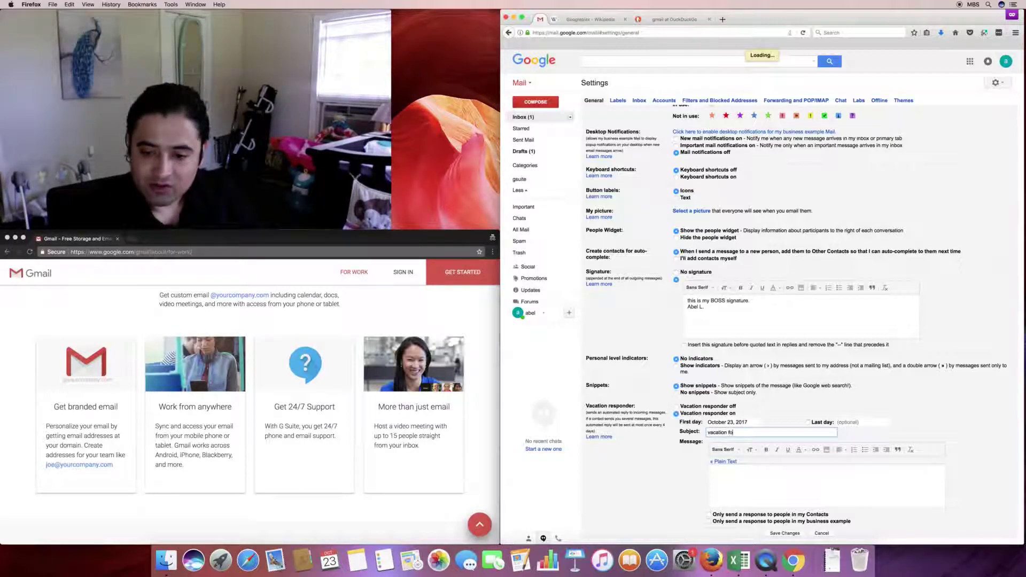
type("r life")
key("Tab")
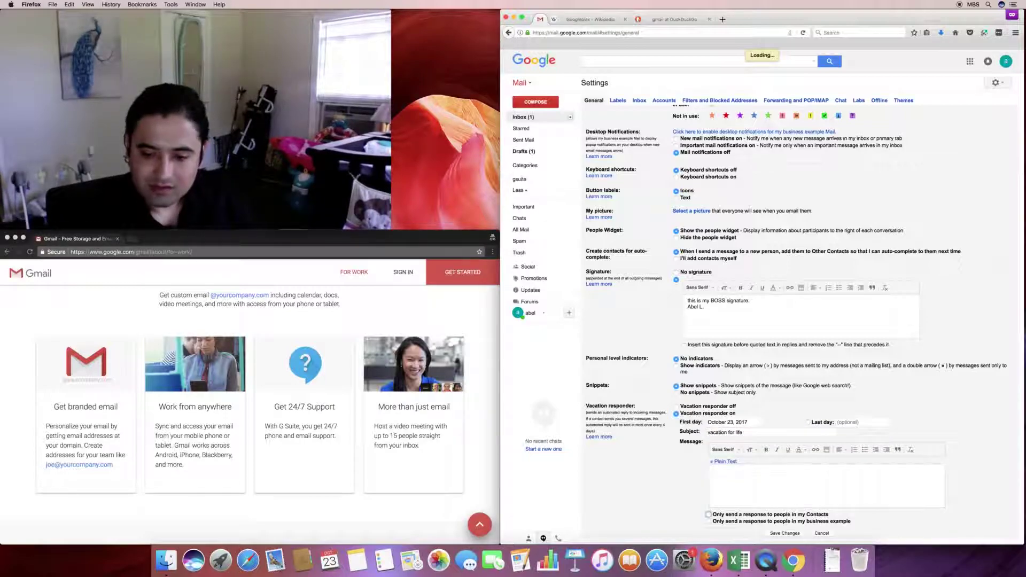
type("hey there. I am ")
type("on ")
type("vacatio")
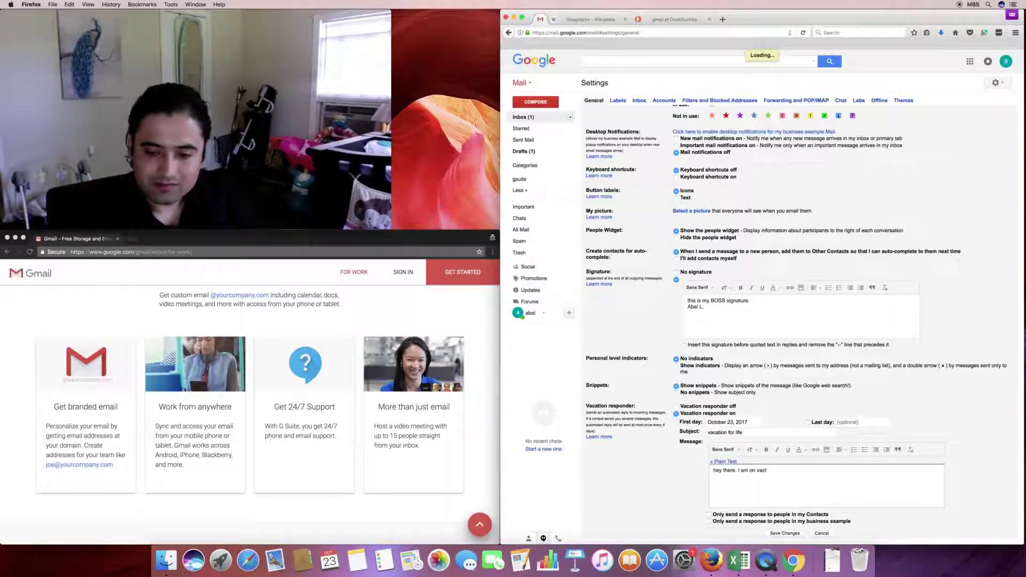
key("BackSpace")
key("BackSpace")
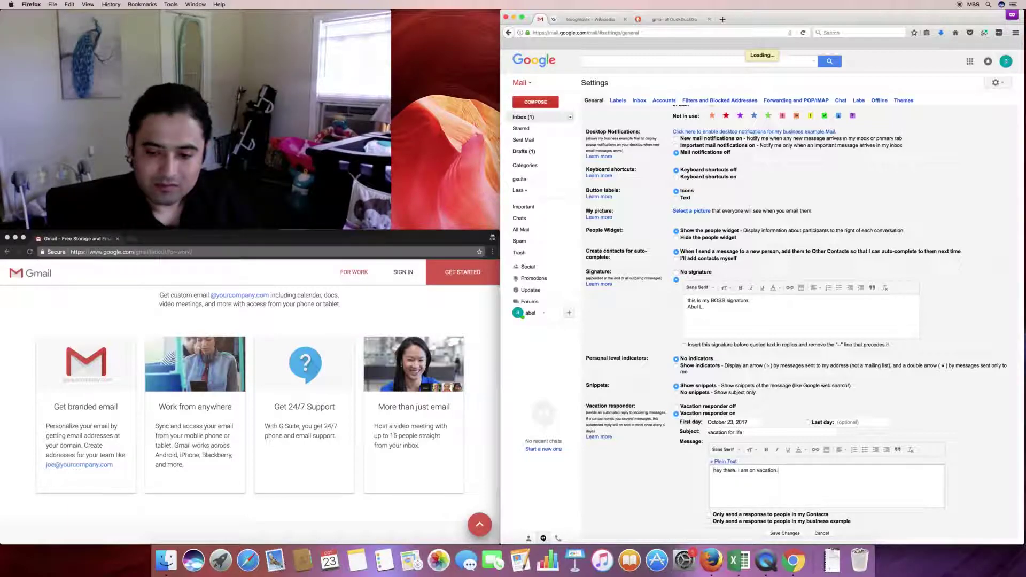
type("n. email me some other time")
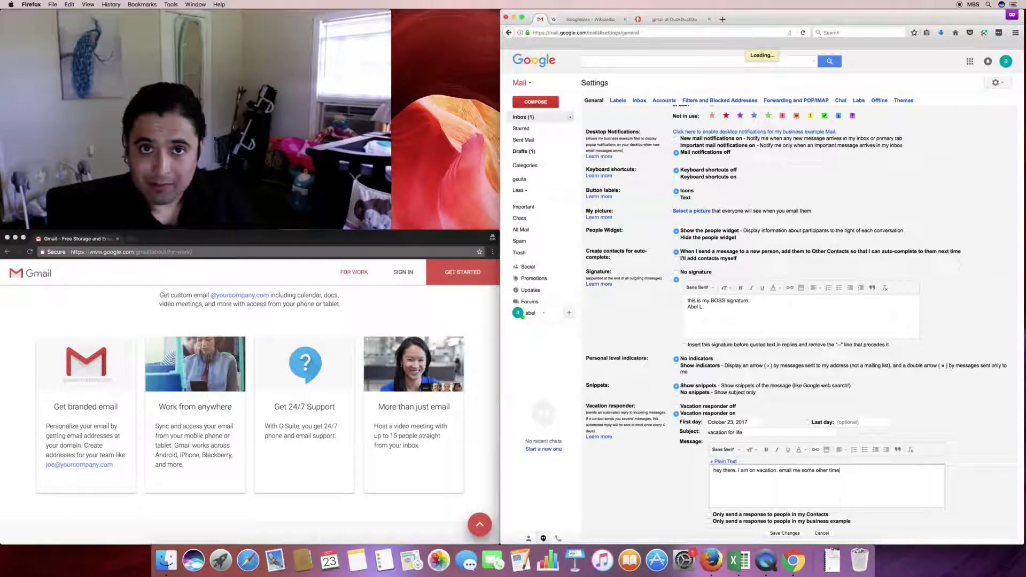
type(".")
left_click(795, 534)
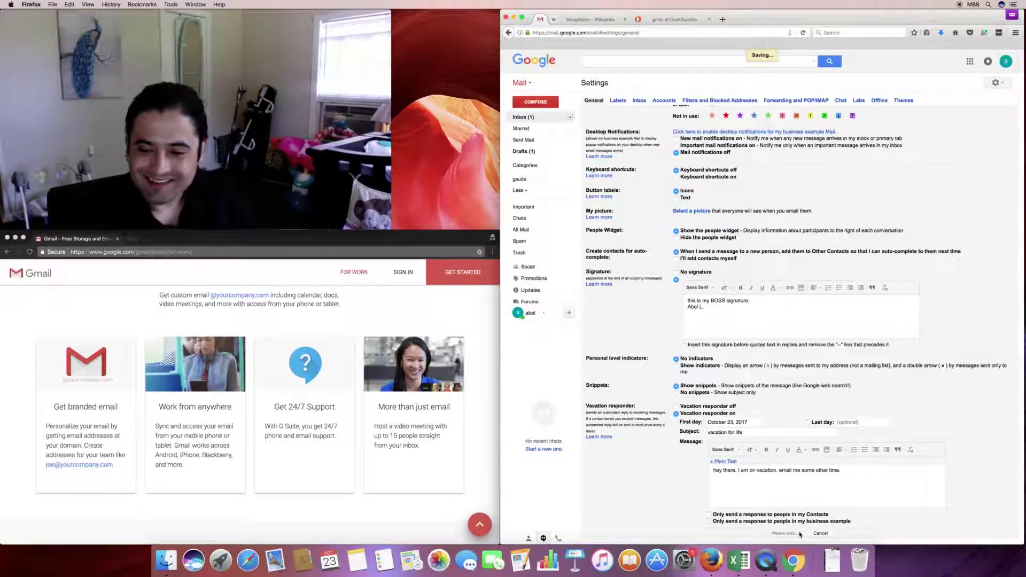
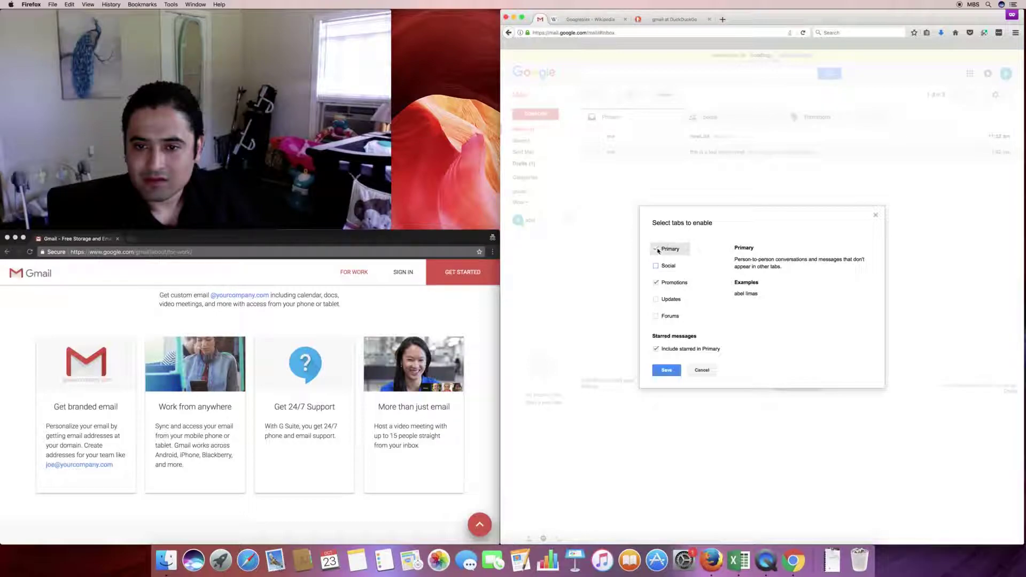
- Untick Promotions and save so the inbox is one list, then open the newList email
left_click(657, 283)
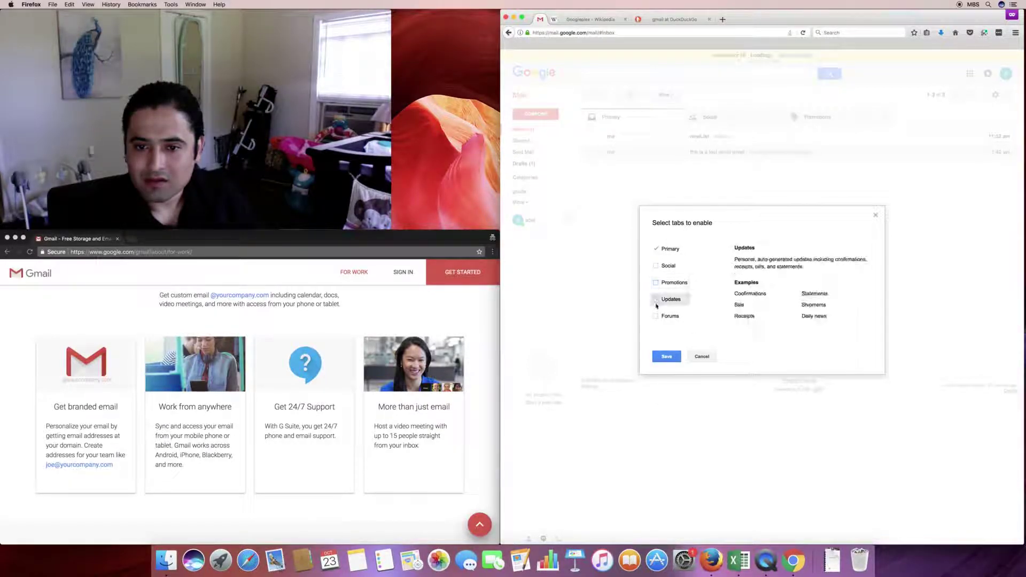
left_click(666, 357)
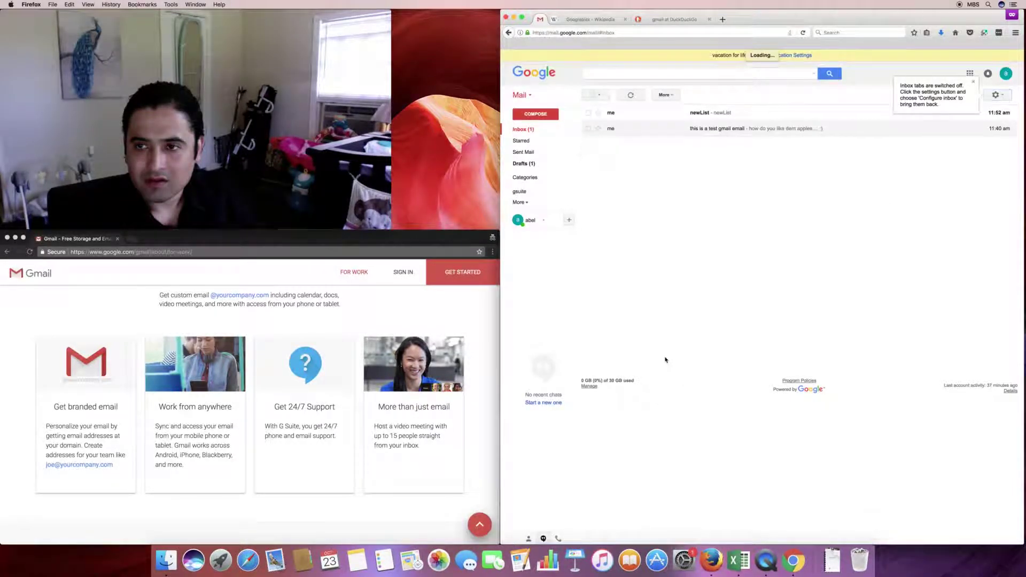
left_click(972, 84)
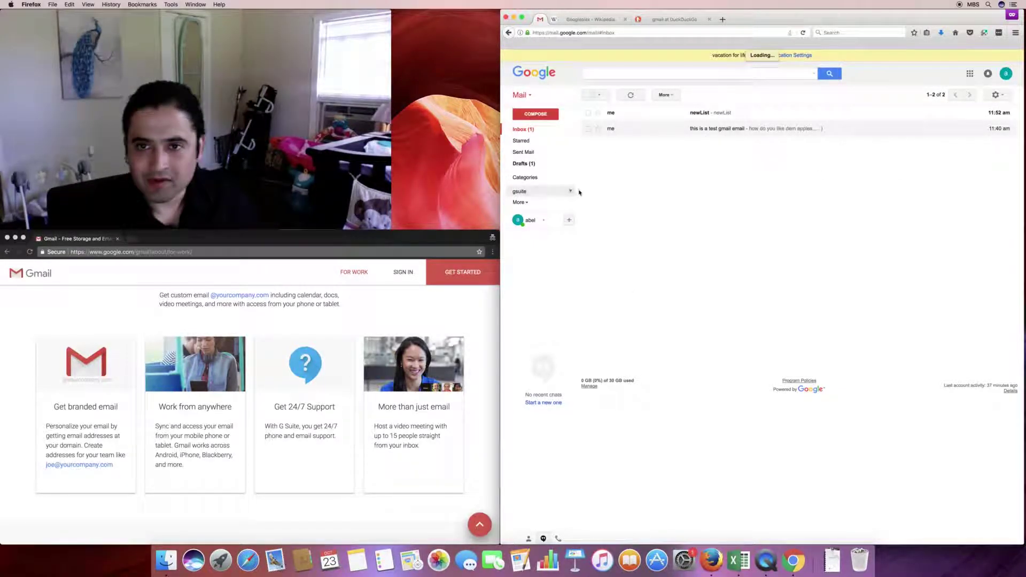
left_click(623, 113)
- Send yourself a message with subject 'hi' and body 'hidden signature', then view Drafts
left_click(542, 117)
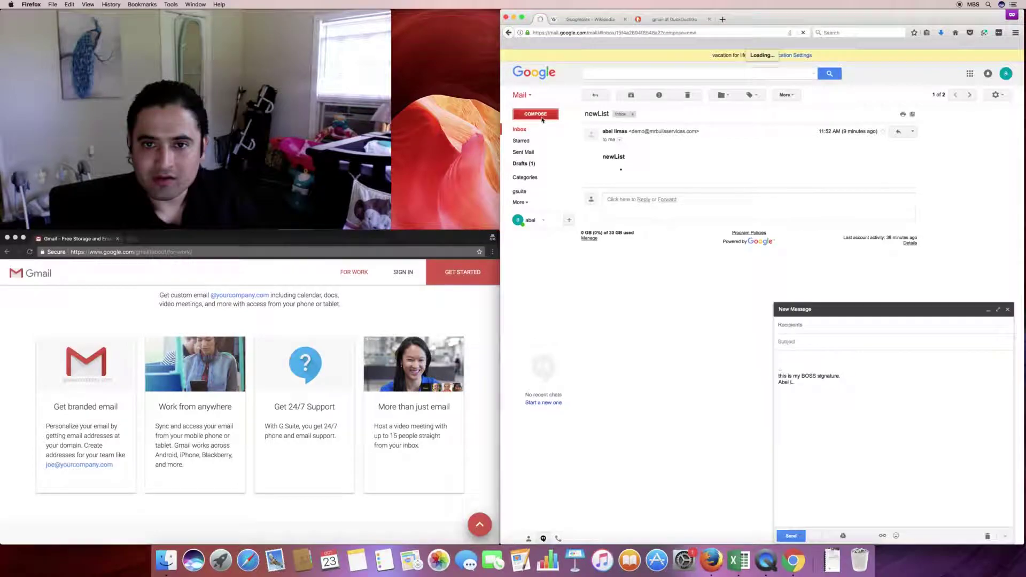
type("demo")
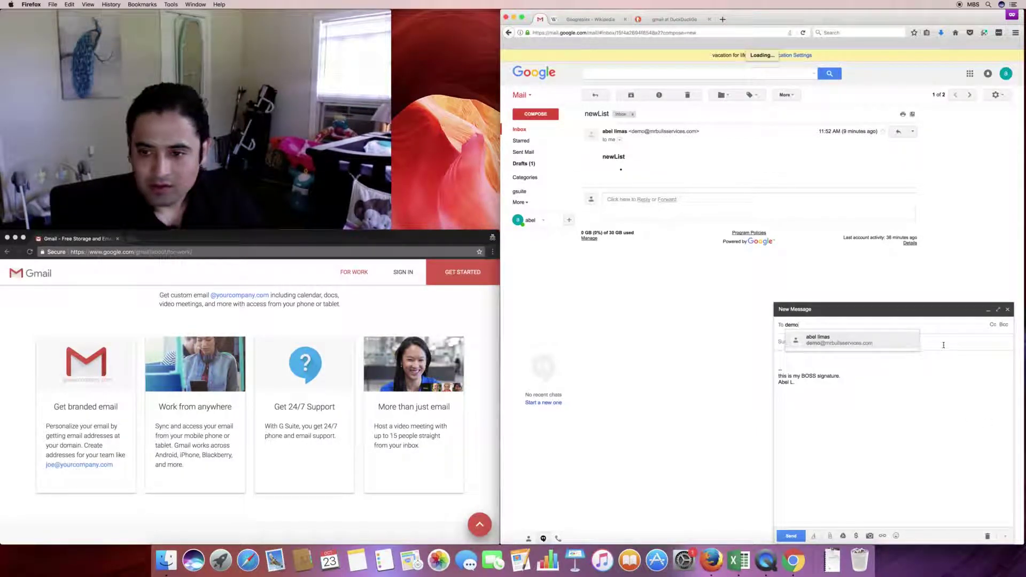
left_click(898, 343)
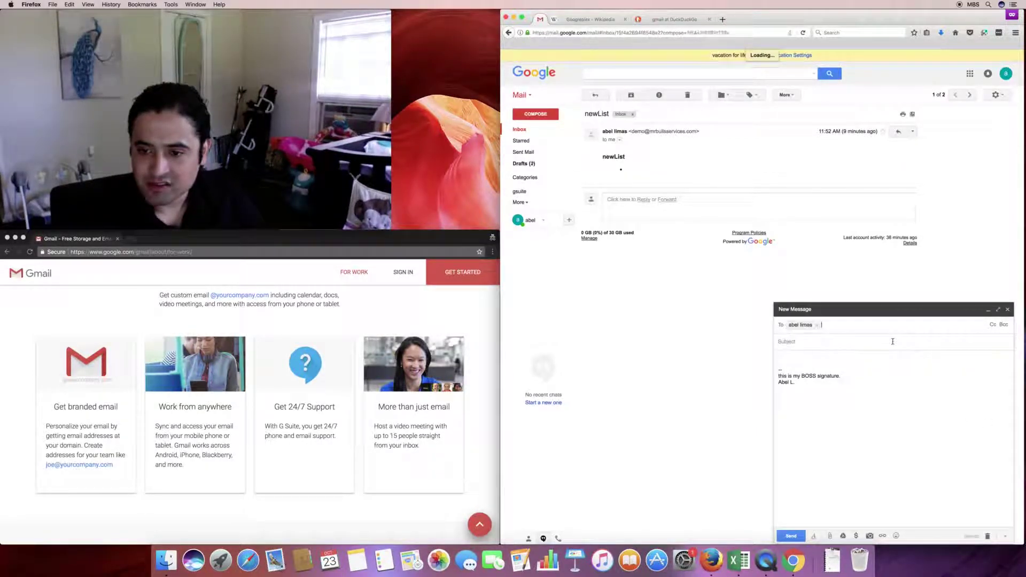
left_click(780, 371)
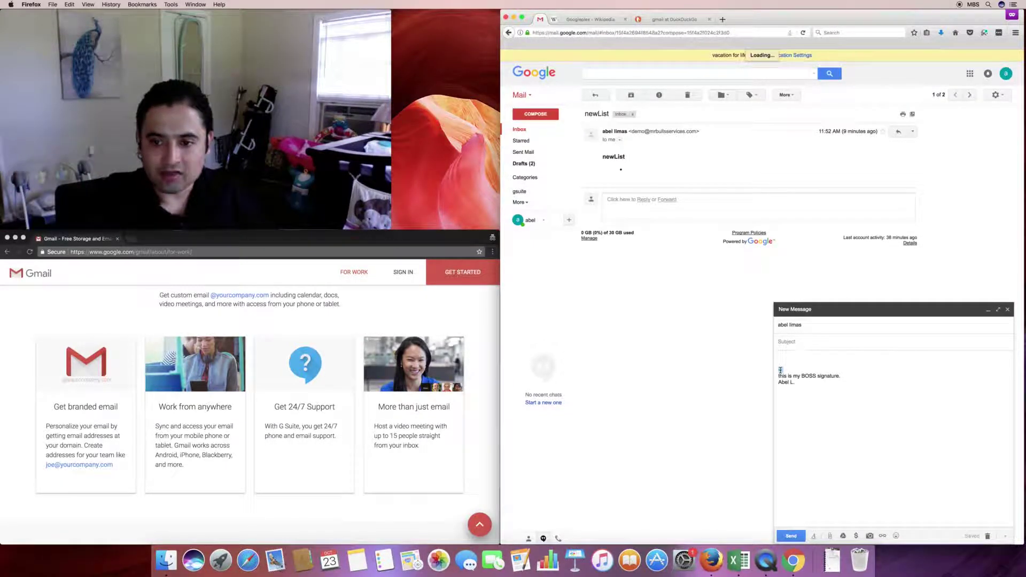
type("hidden")
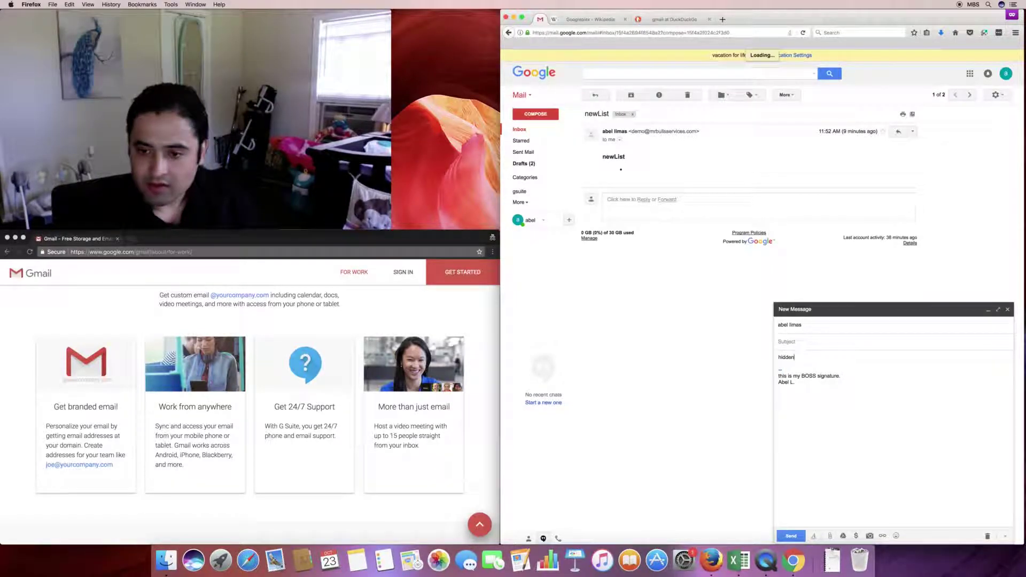
type(" signature")
left_click(785, 342)
type("hi")
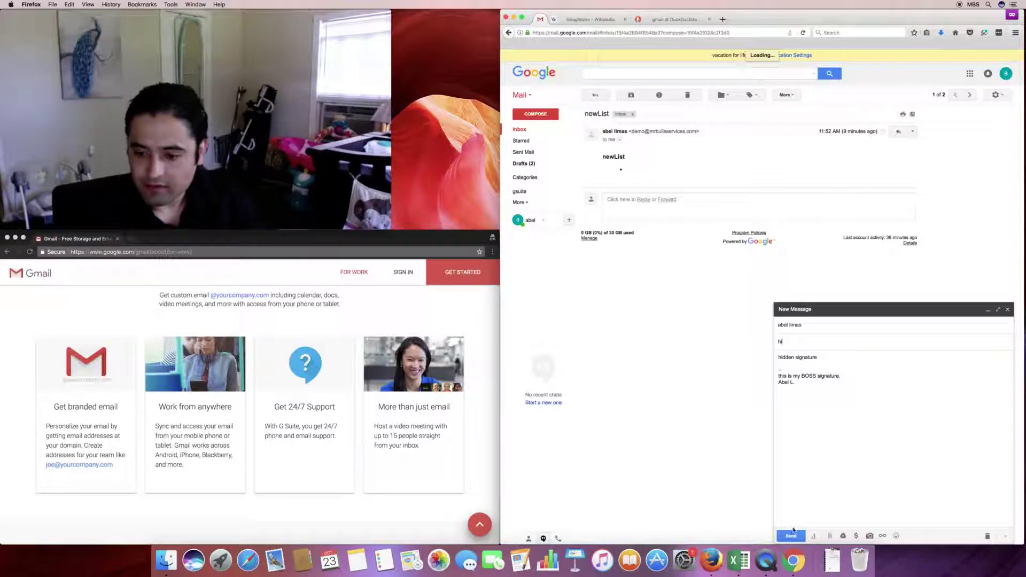
left_click(791, 536)
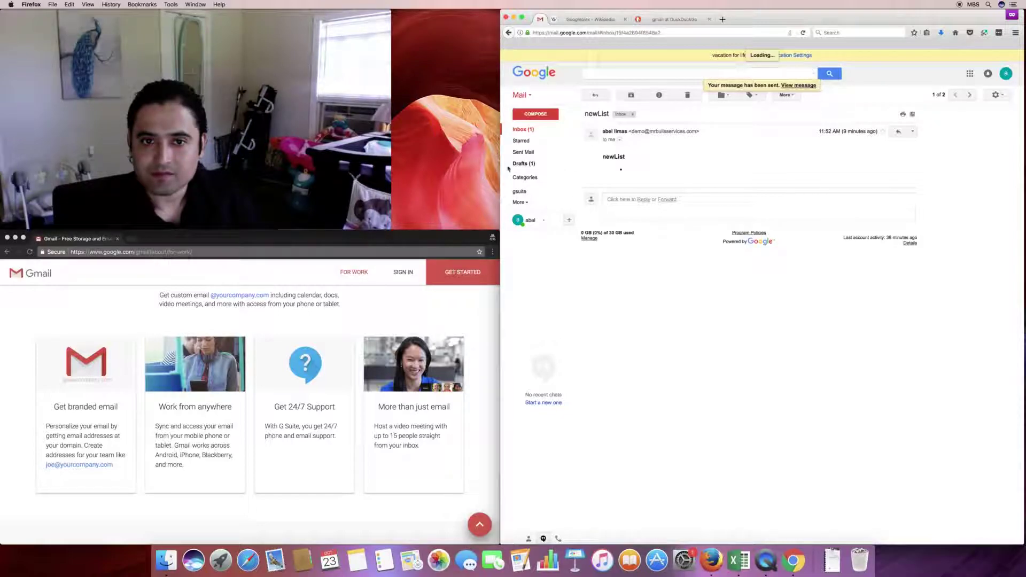
left_click(524, 164)
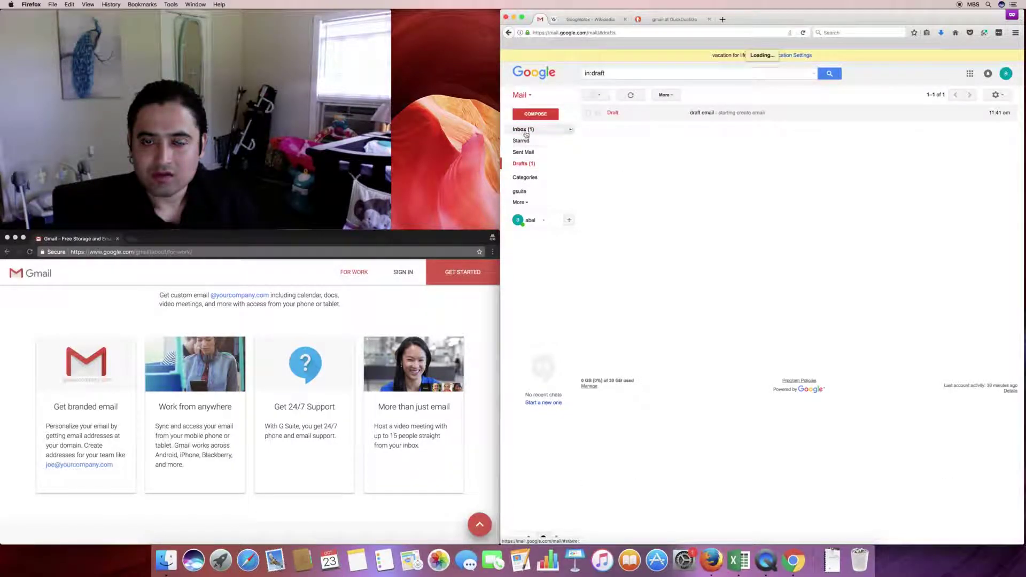
- Open the 'hi' message and expand its trimmed signature to inspect it
left_click(525, 133)
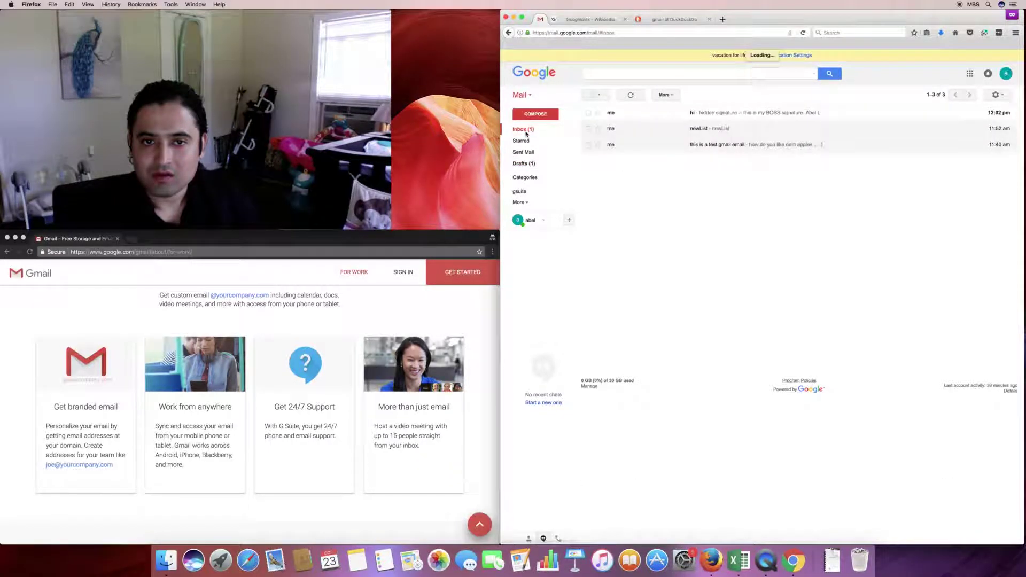
left_click(707, 112)
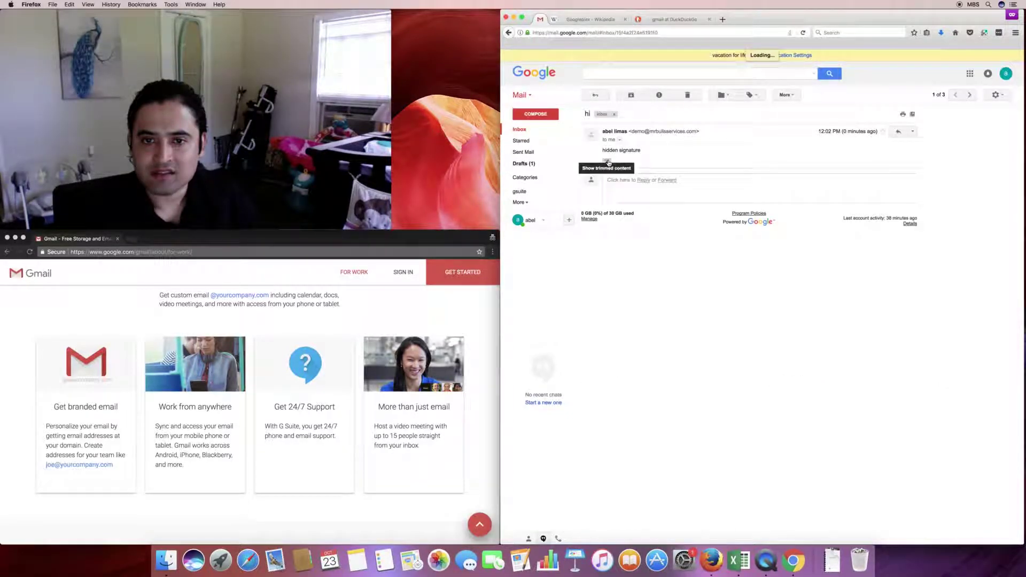
left_click(608, 163)
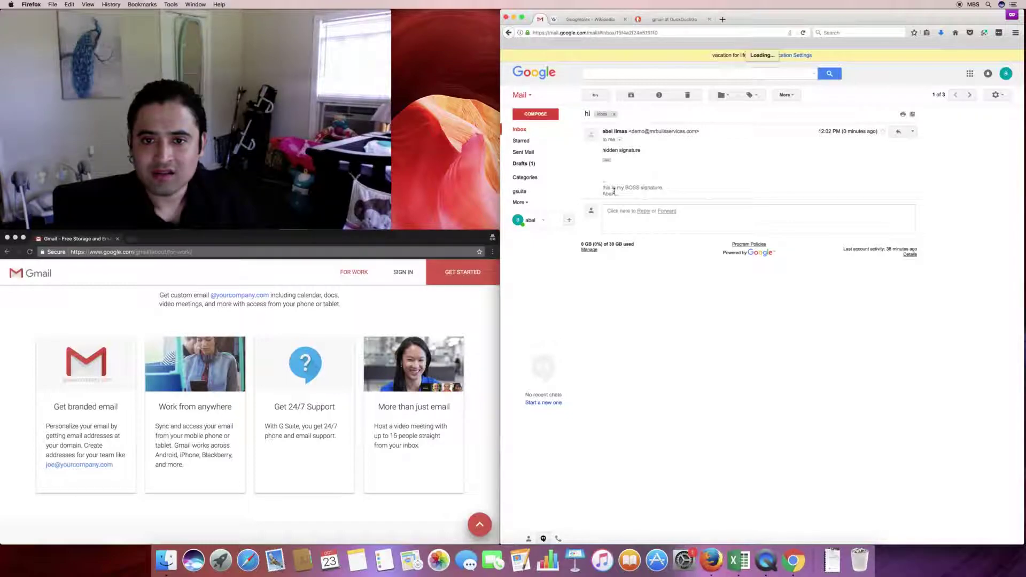
left_click_drag(607, 187, 684, 190)
left_click(620, 184)
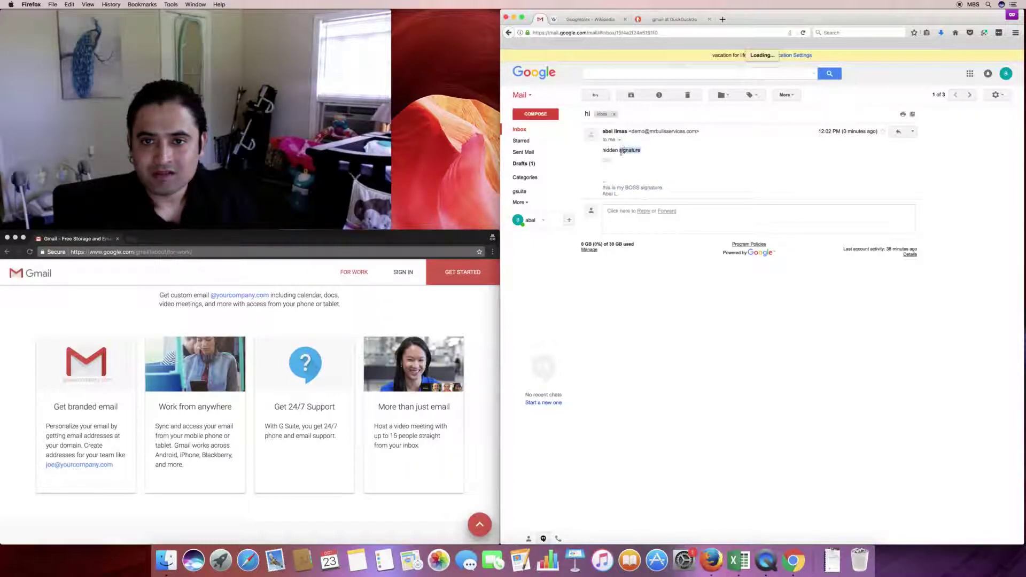
left_click(606, 161)
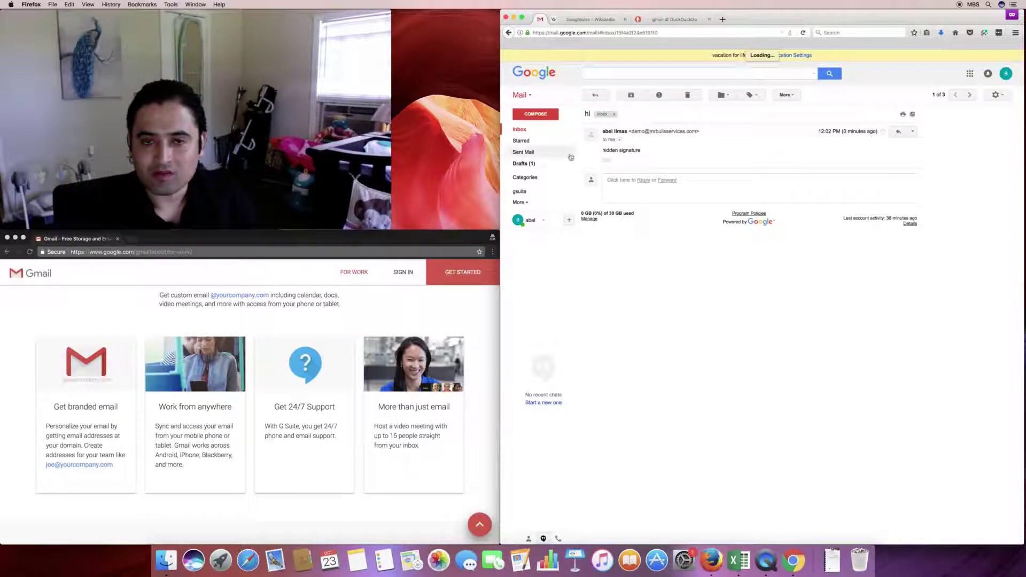
- Discard the leftover draft from Drafts, then open the full Settings page
left_click(519, 129)
left_click(520, 162)
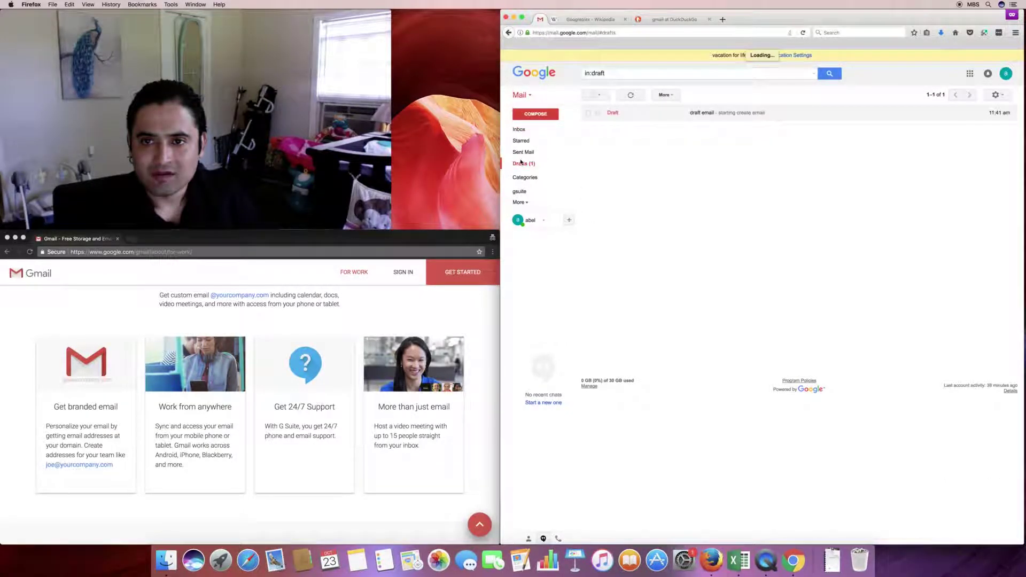
left_click(520, 130)
left_click(534, 166)
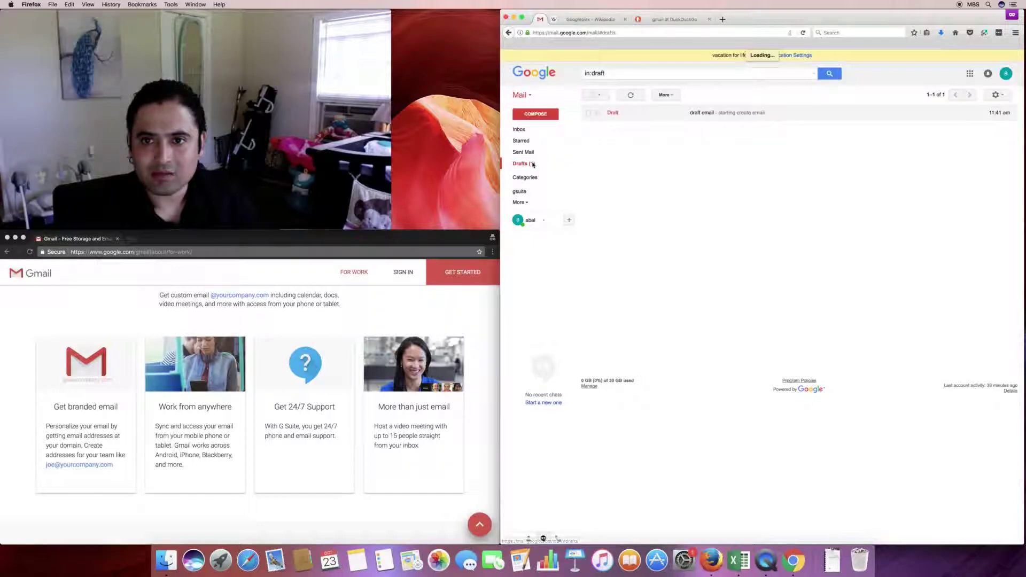
left_click(595, 114)
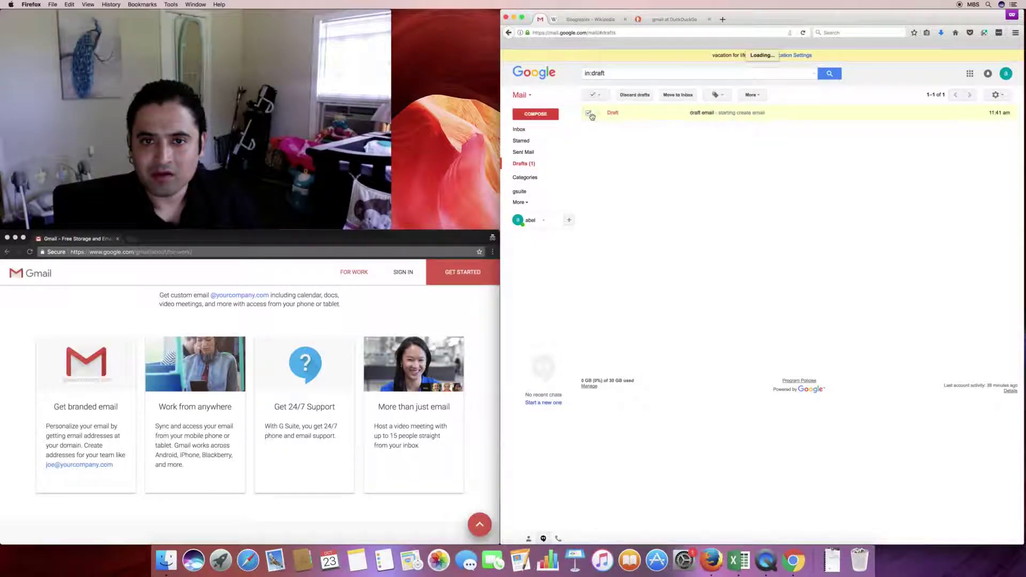
left_click(639, 94)
left_click(520, 130)
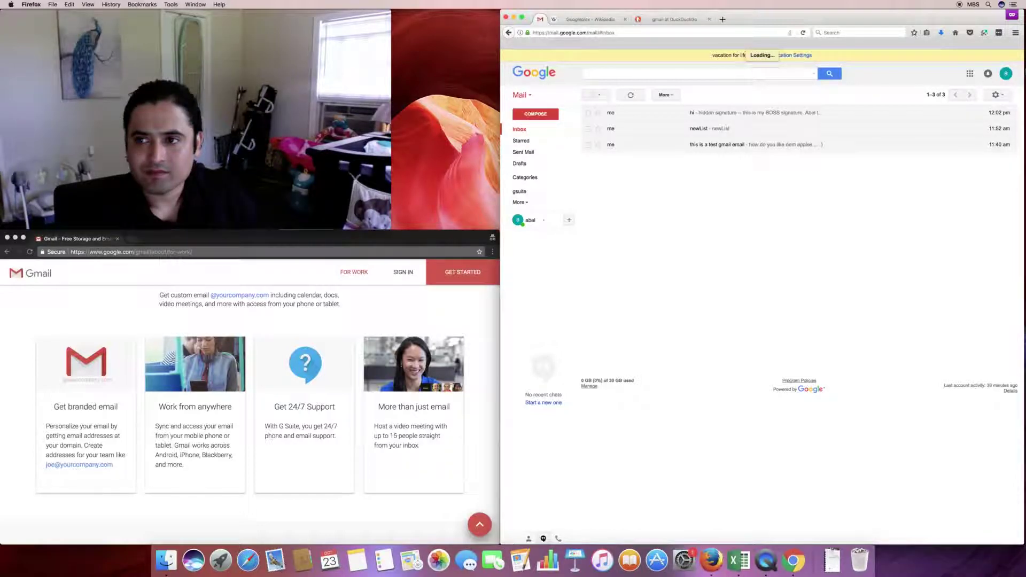
left_click(997, 95)
left_click(981, 174)
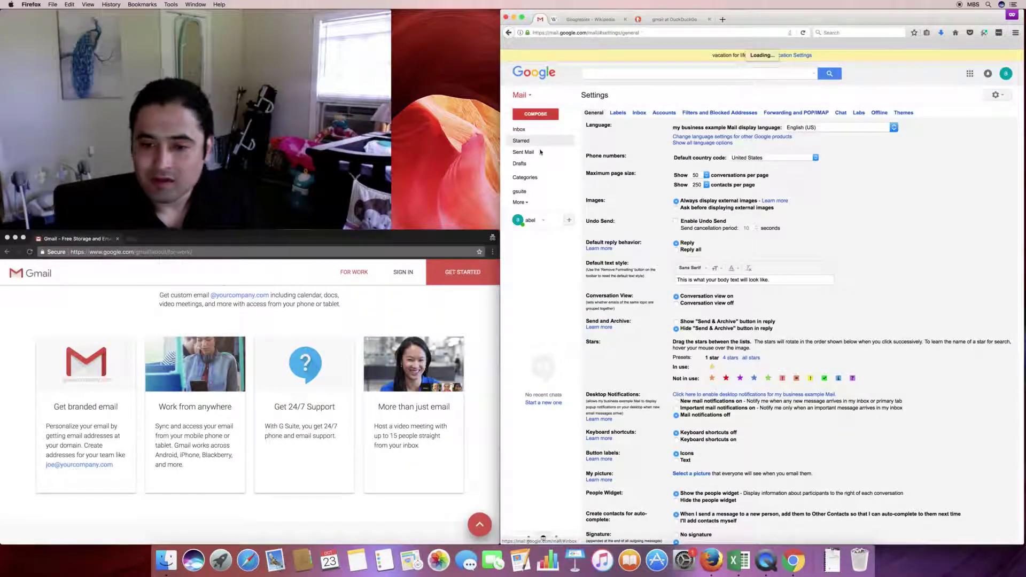
- Leave 'insert signature before quoted text' unchecked after toggling it, then go to Labels
scroll(540, 171, "down", 15)
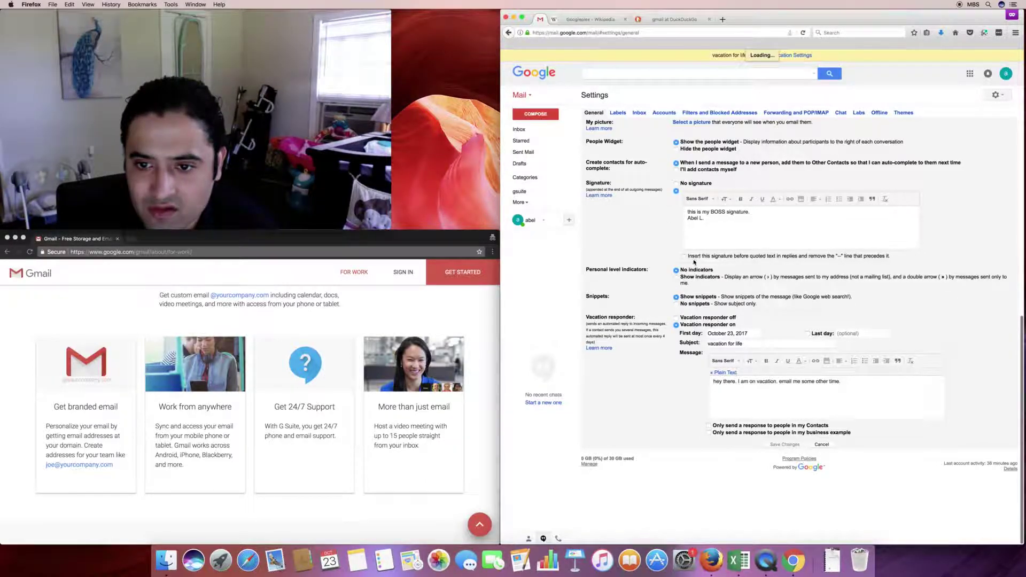
left_click_drag(739, 257, 894, 263)
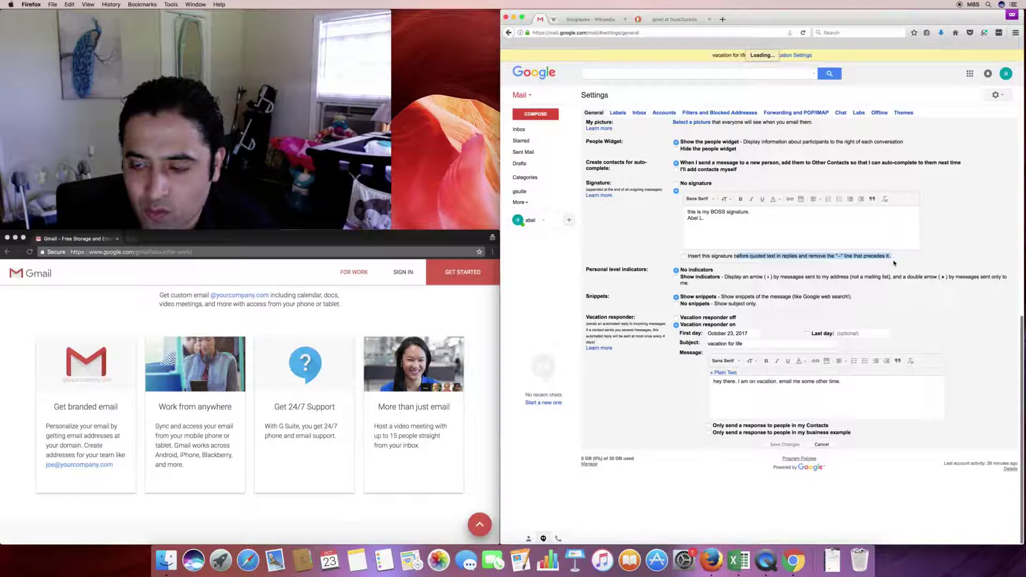
left_click(832, 257)
left_click(687, 258)
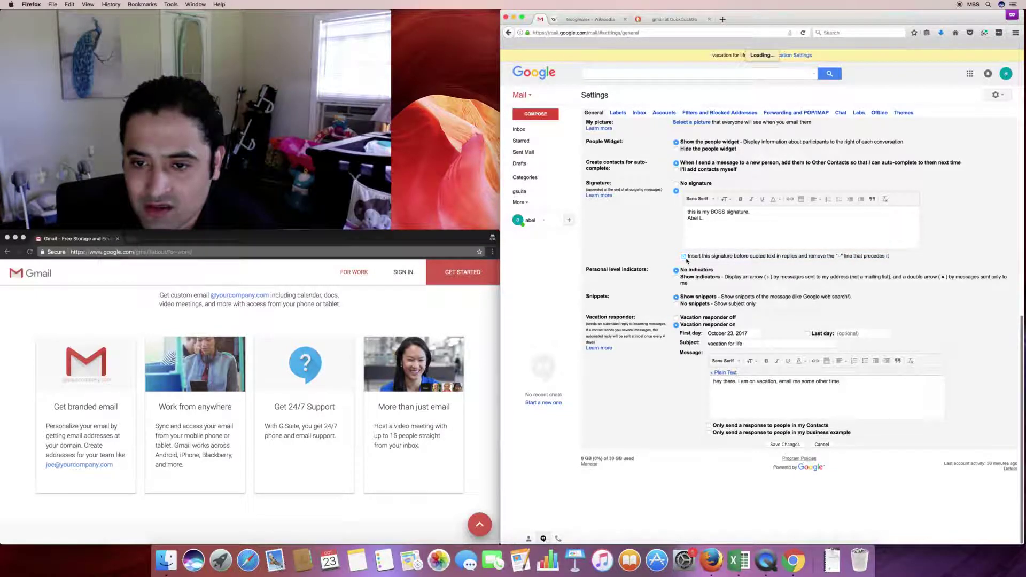
left_click(623, 113)
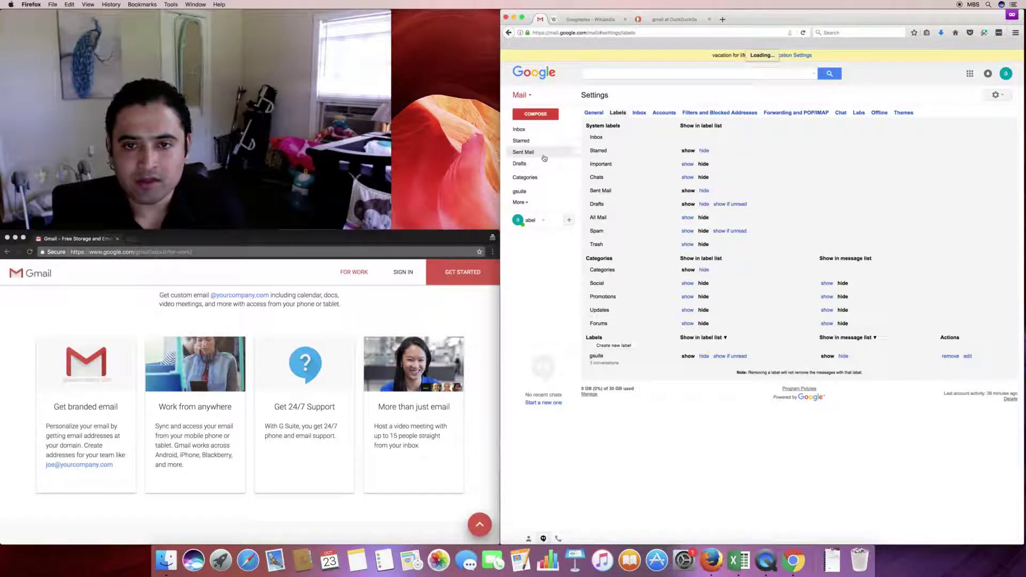
- Try the show options for Important and Spam, leaving both hidden in the label list
left_click(687, 164)
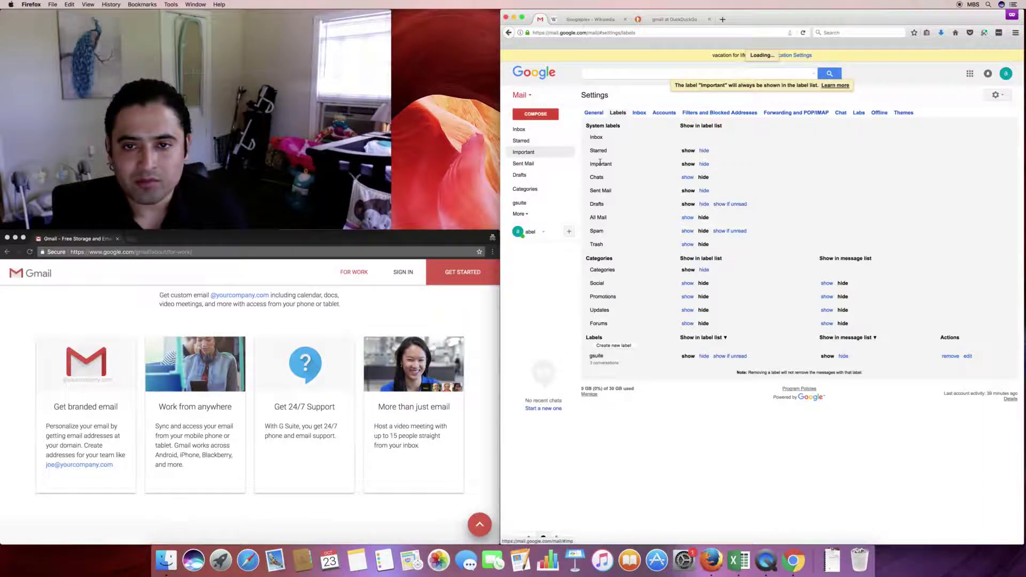
left_click(703, 165)
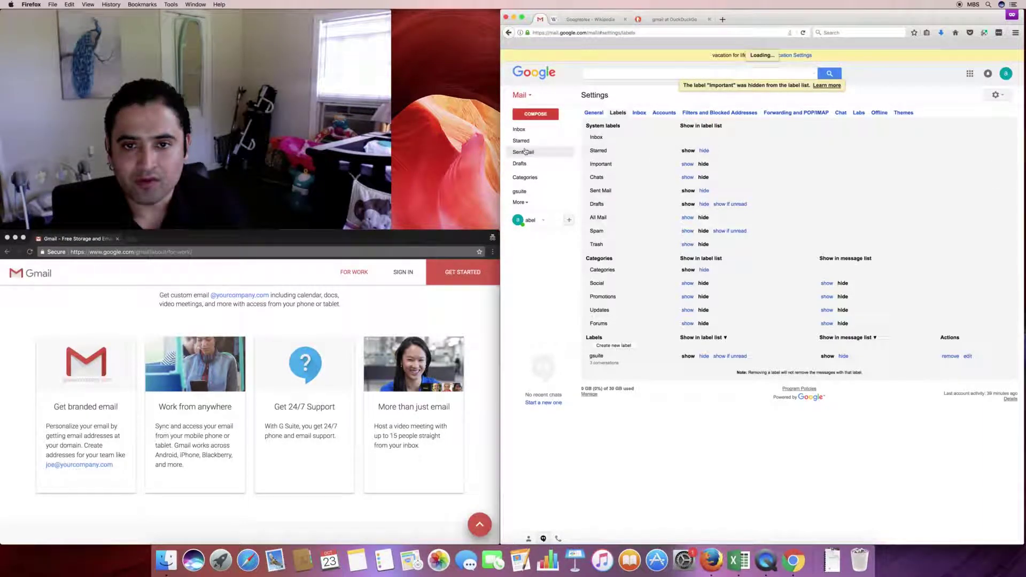
left_click(687, 231)
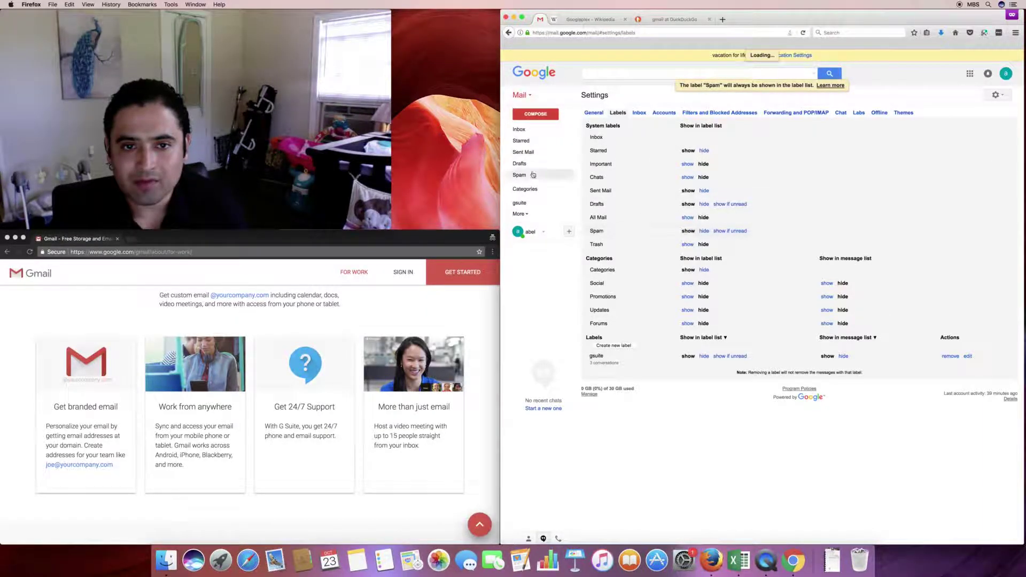
left_click(704, 231)
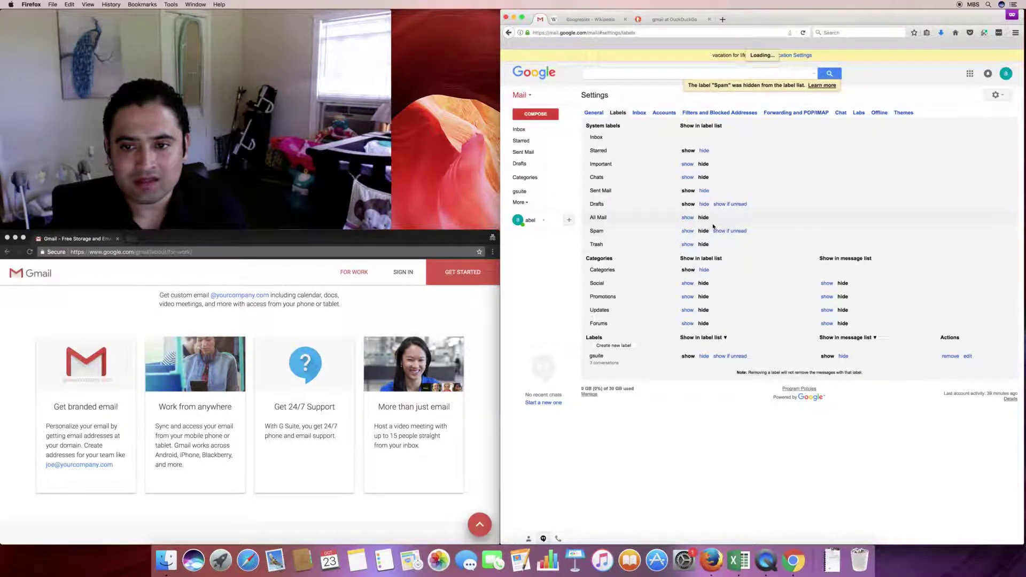
left_click(725, 232)
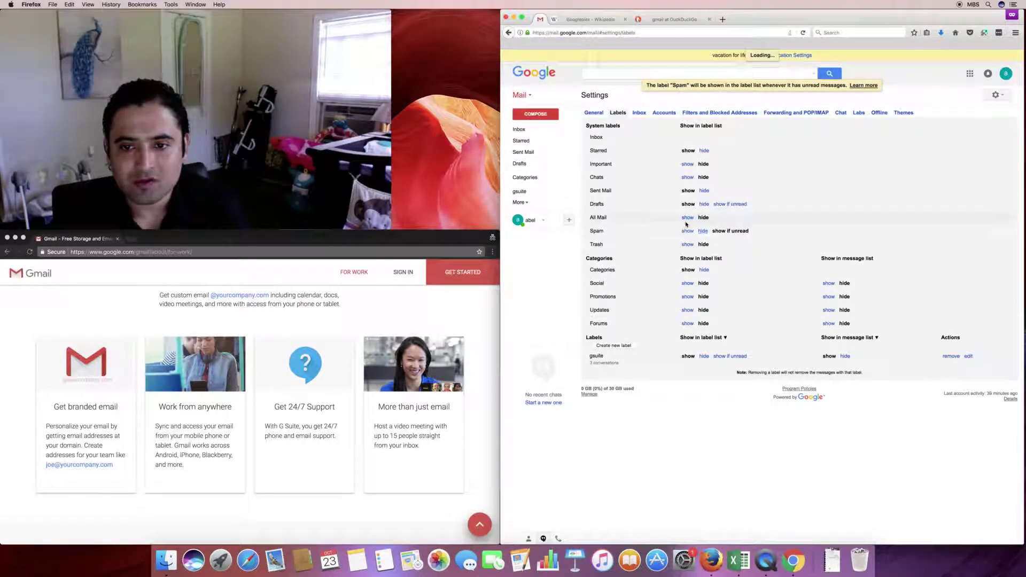
left_click(702, 230)
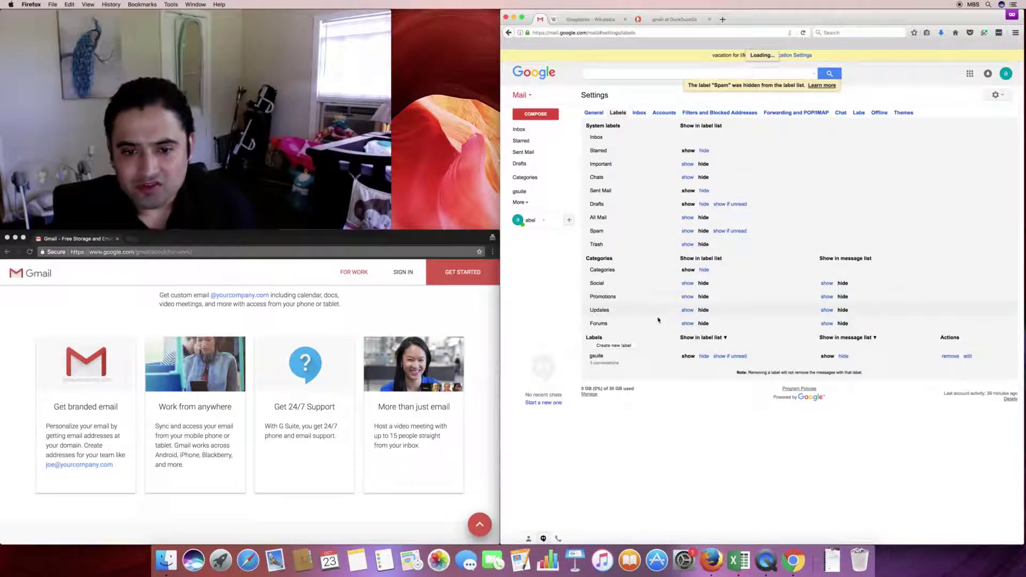
- Create a label 'newLab' nested under gsuite
left_click(617, 348)
type("new")
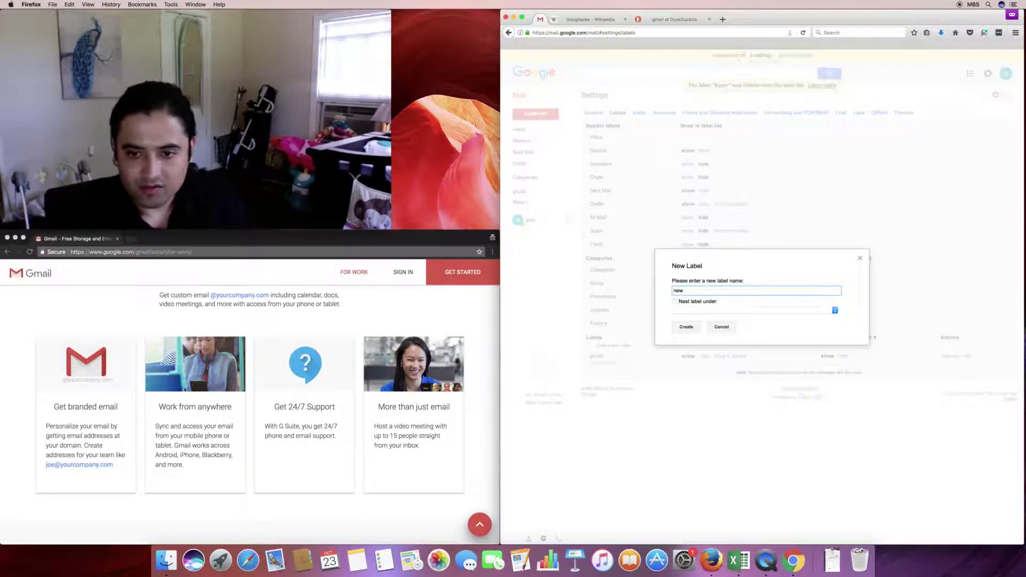
type("Lab")
key("Tab")
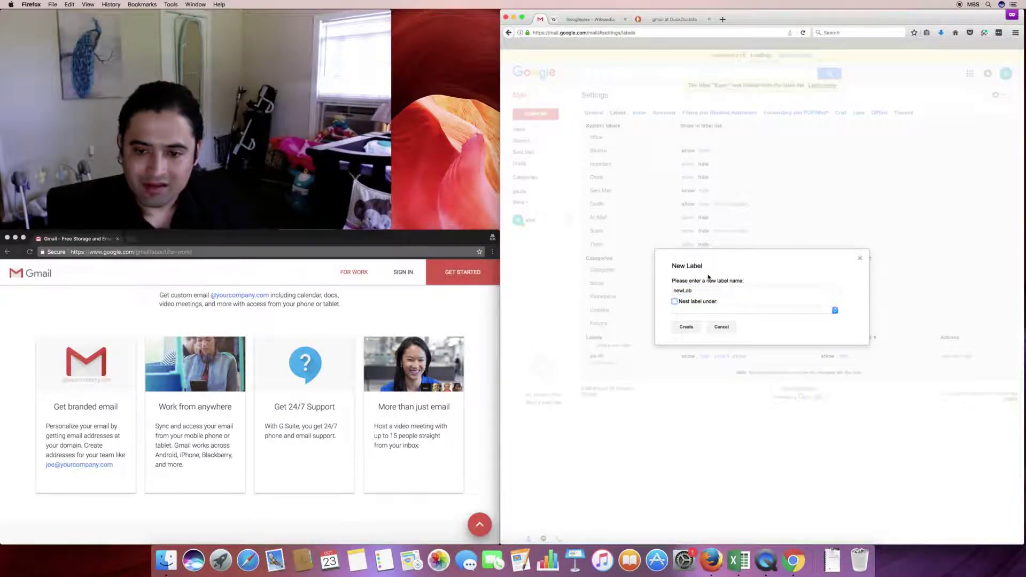
left_click(690, 302)
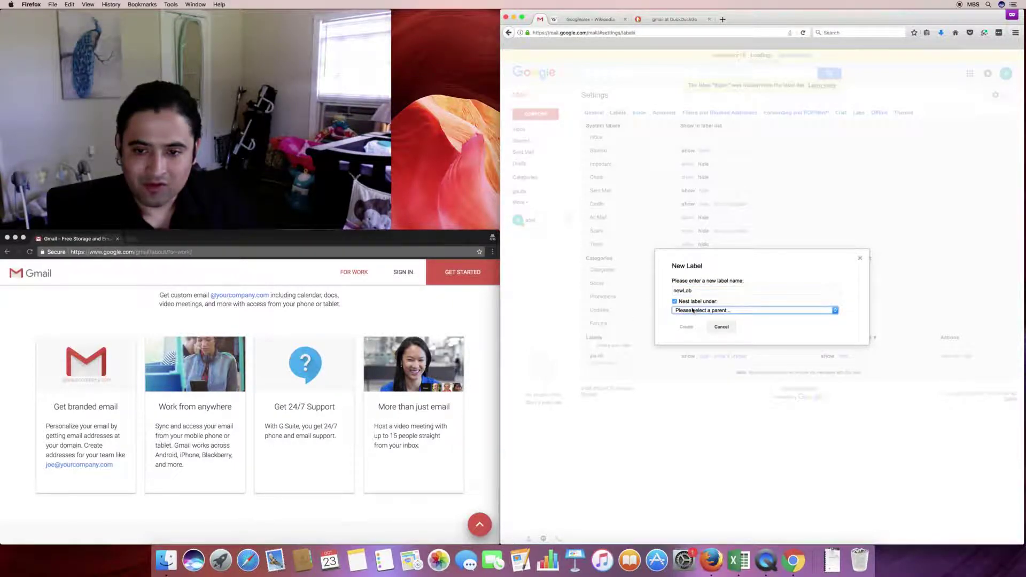
left_click(695, 311)
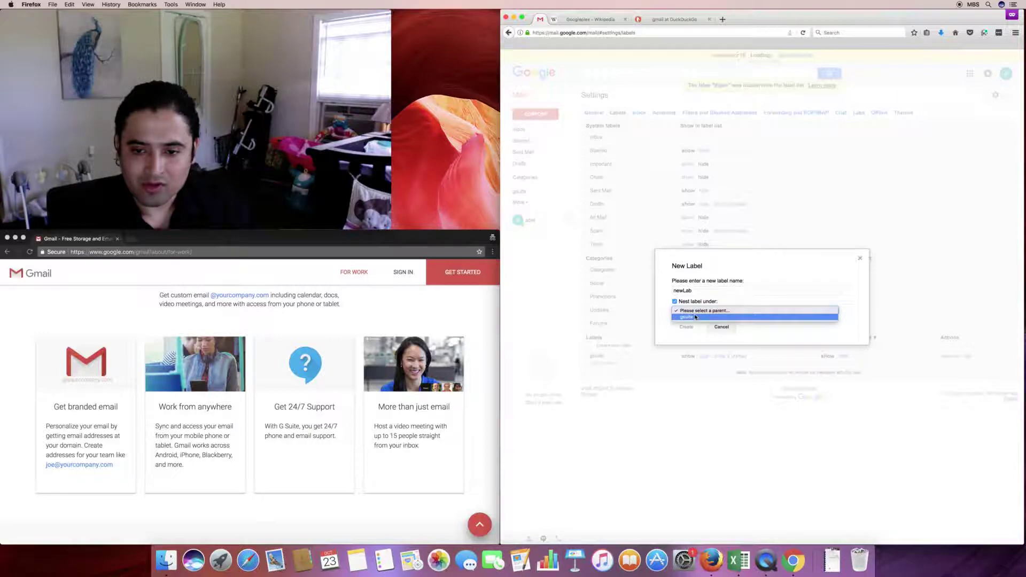
left_click(695, 317)
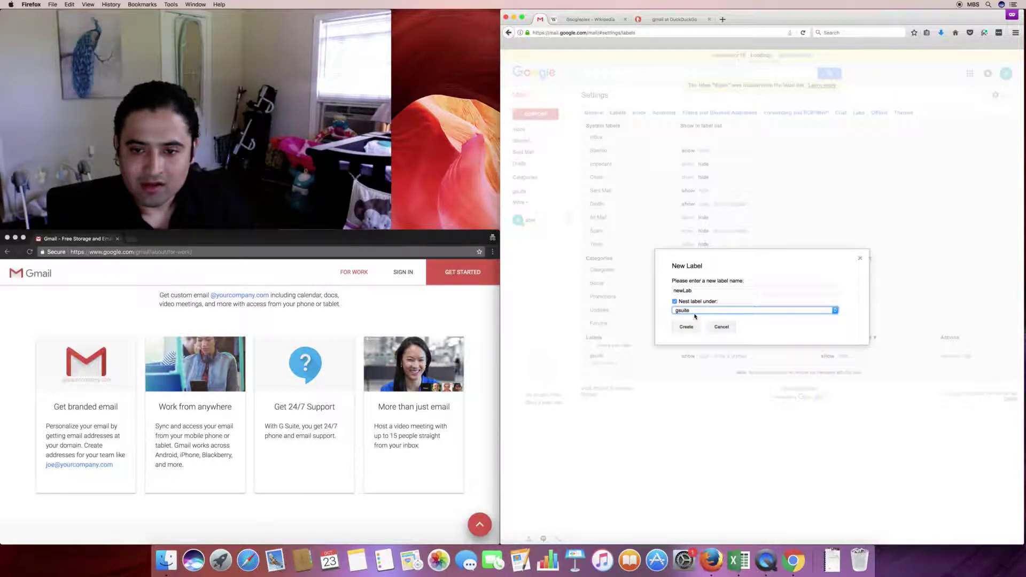
left_click(693, 327)
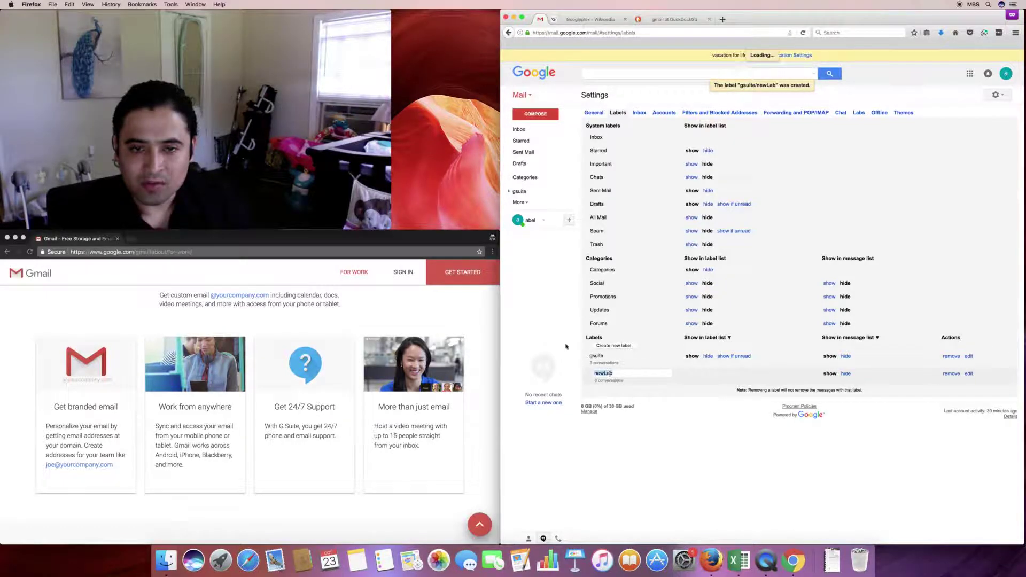
- Set newLab to hide in the message list and expand gsuite in the sidebar
left_click(890, 395)
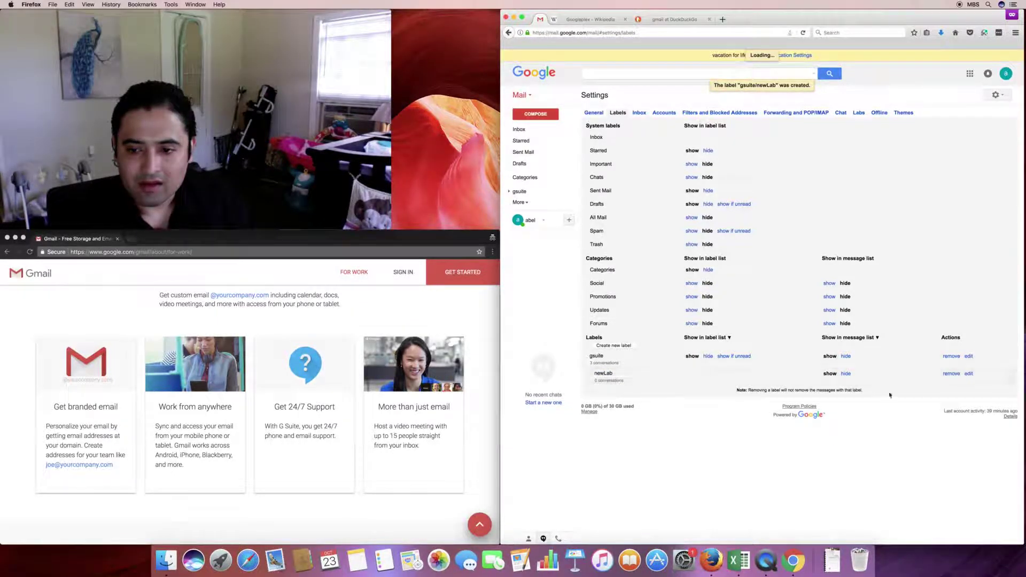
left_click(509, 191)
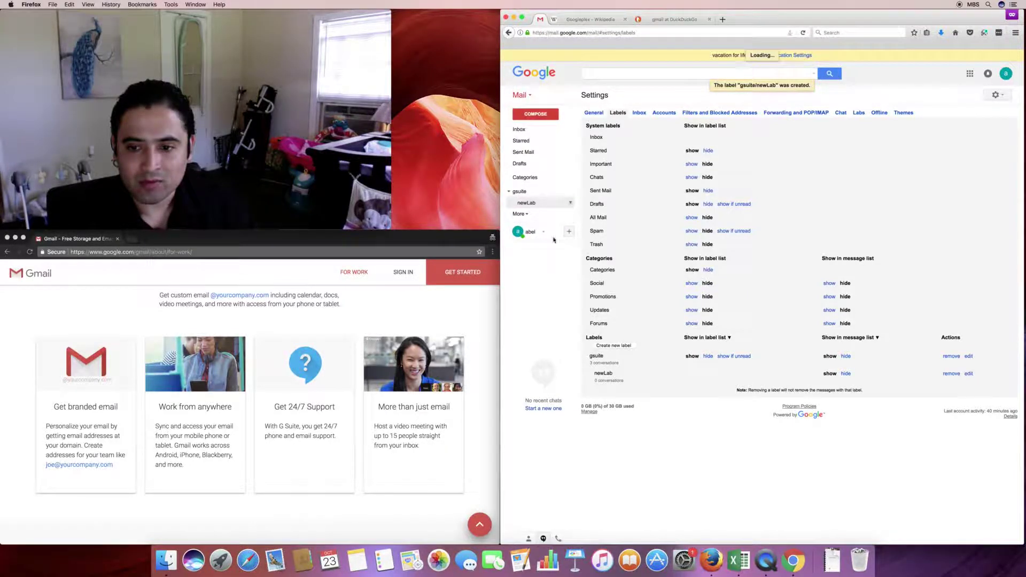
left_click(846, 374)
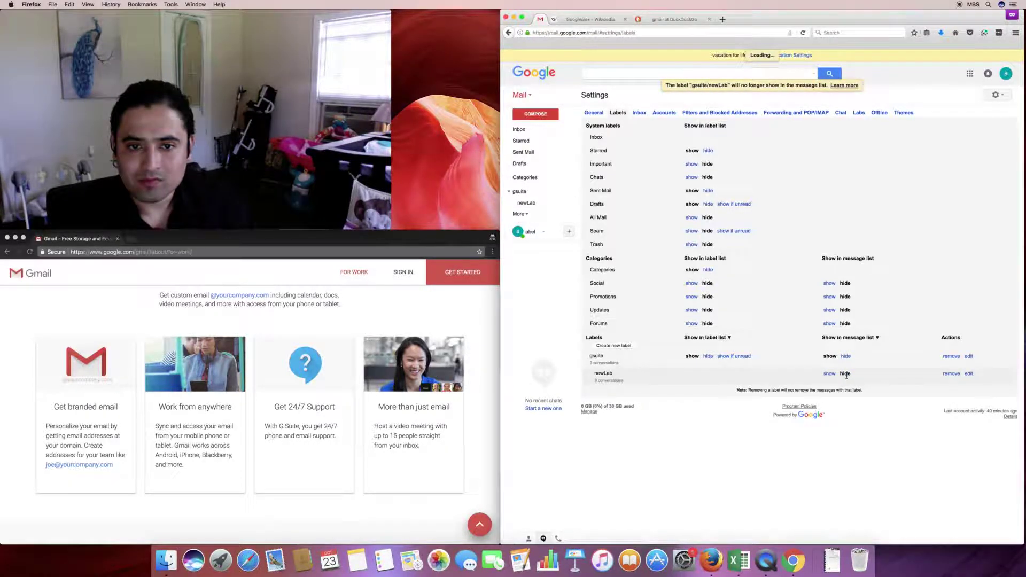
left_click(511, 192)
left_click(511, 193)
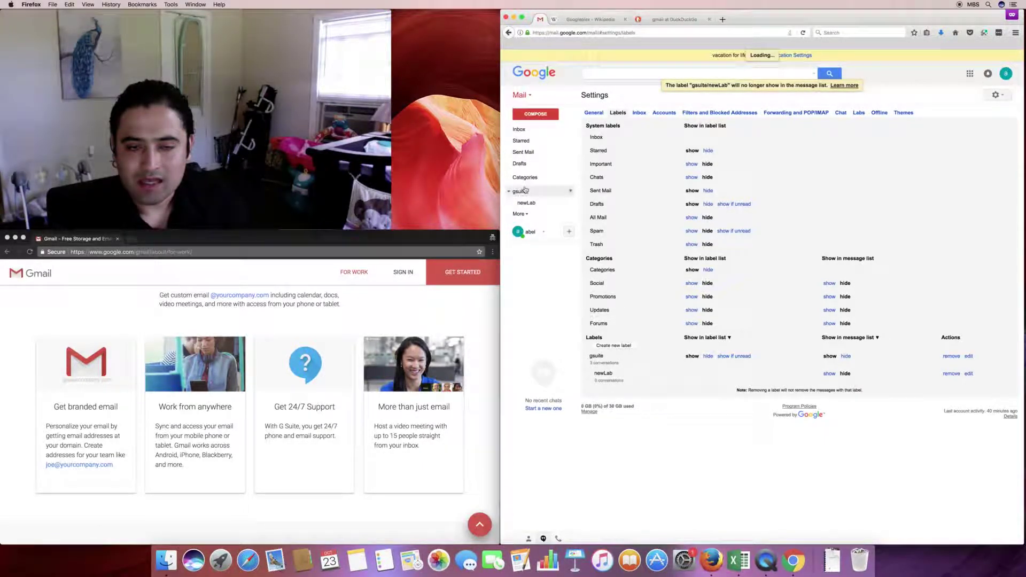
- Toggle message-list visibility for newLab and gsuite, and view the gsuite label's conversations
left_click(529, 213)
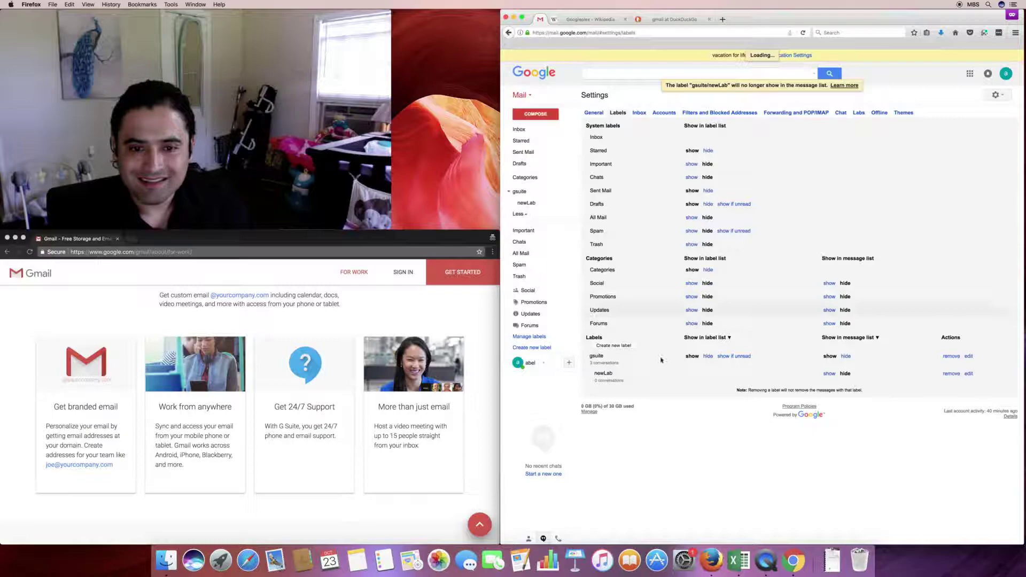
left_click(830, 374)
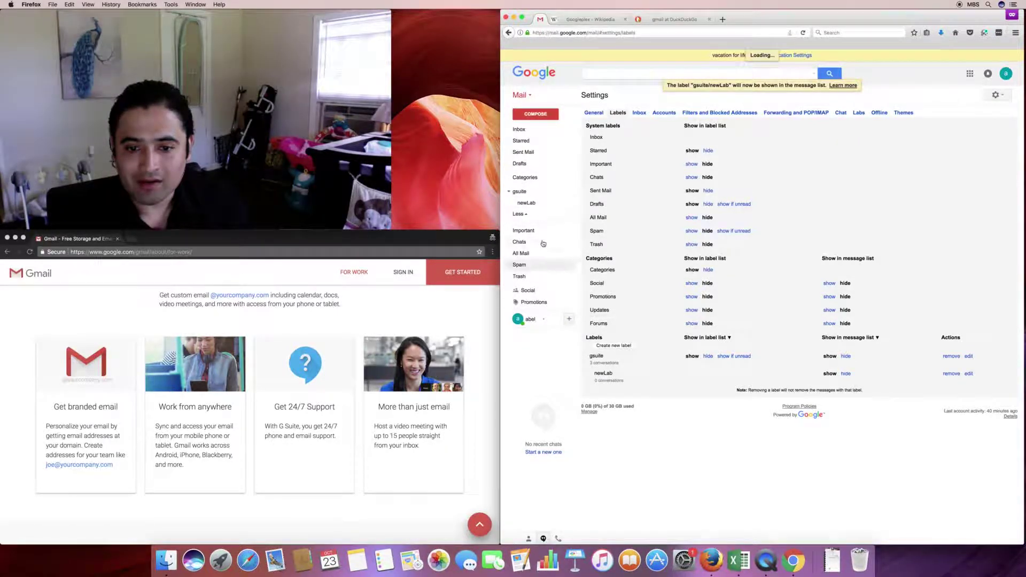
left_click(844, 356)
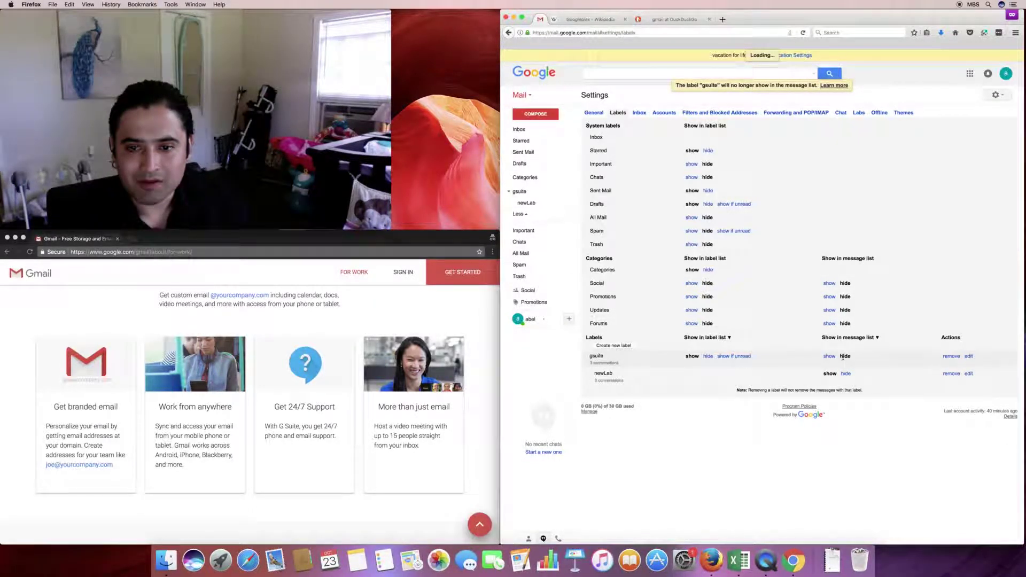
mouse_move(548, 219)
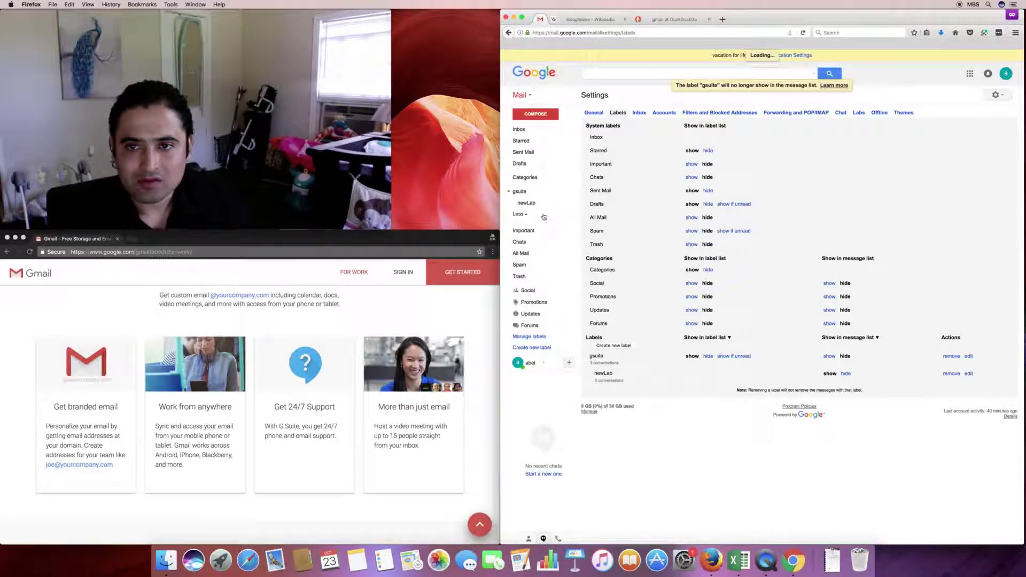
left_click(518, 192)
left_click(521, 130)
- In Settings > Labels, set both gsuite and newLab to show in the message list
left_click(996, 94)
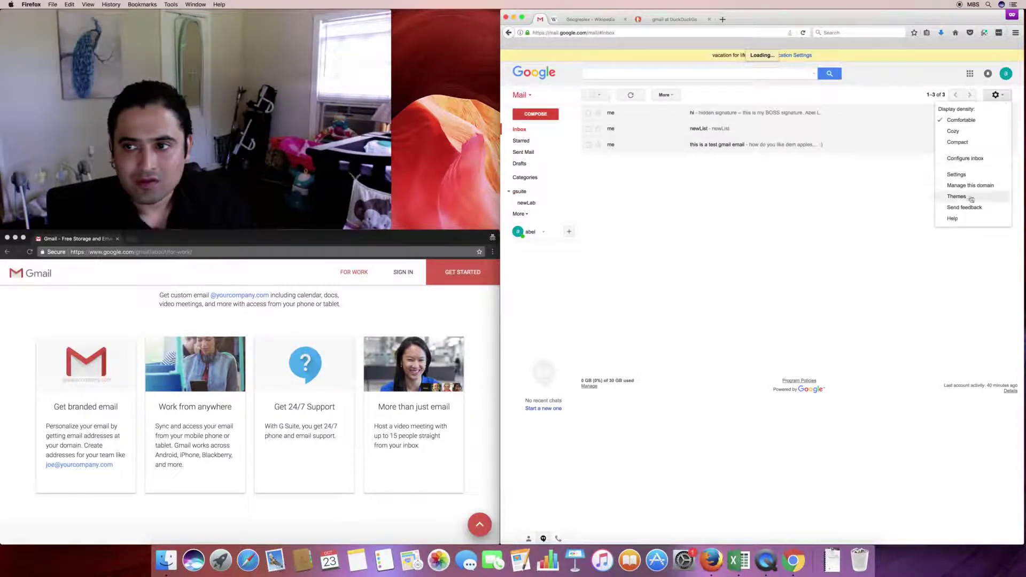
left_click(957, 174)
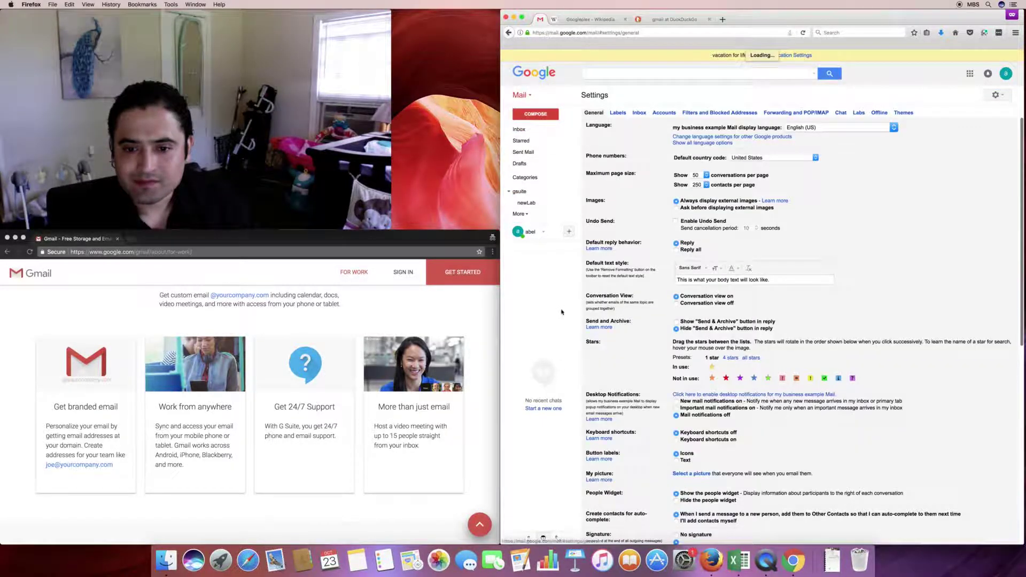
left_click(615, 112)
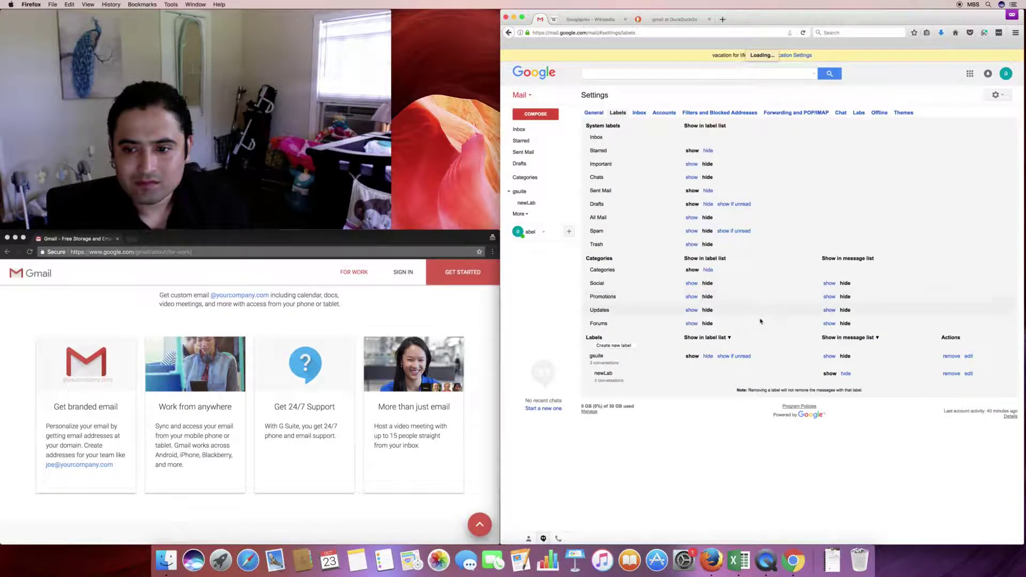
left_click(845, 373)
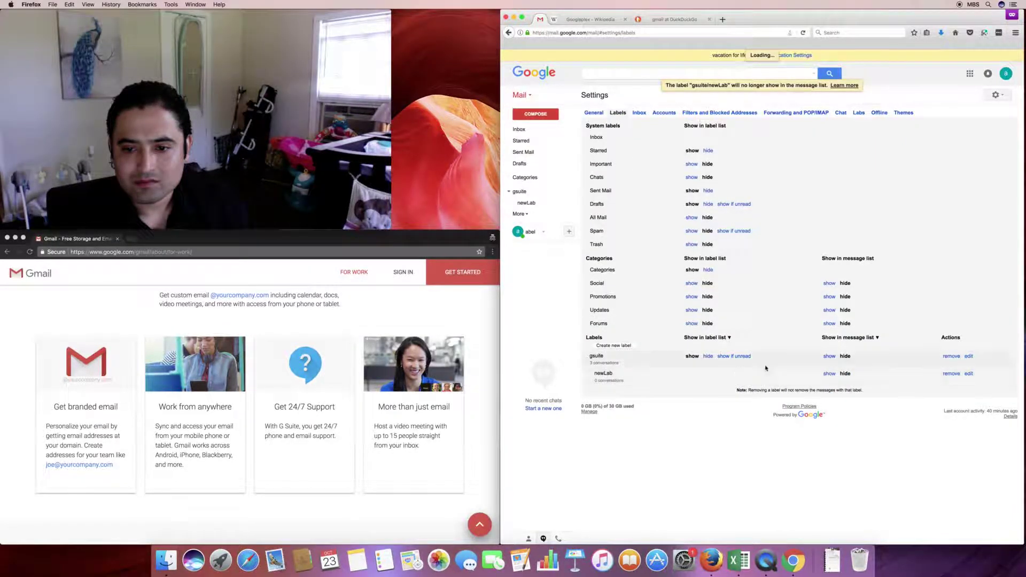
left_click(829, 356)
left_click(829, 374)
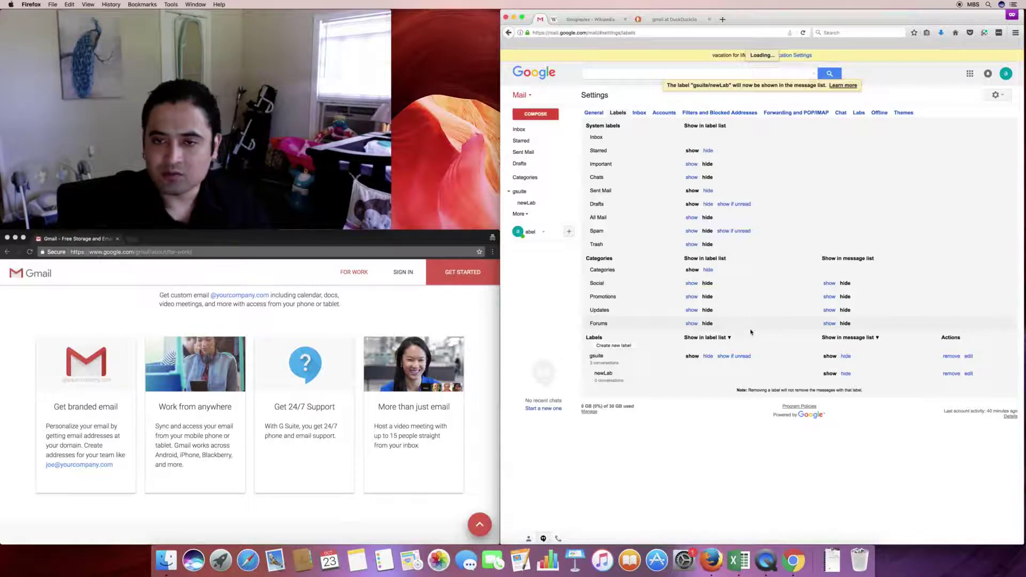
triple_click(856, 261)
- Set gsuite to always show in the label list, then move to Inbox settings
left_click(877, 337)
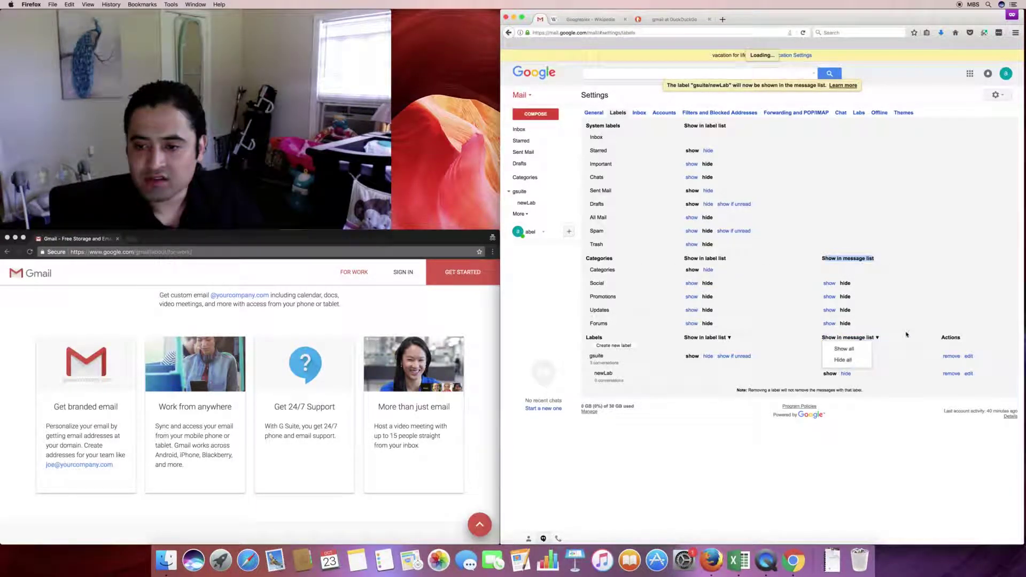
left_click(879, 314)
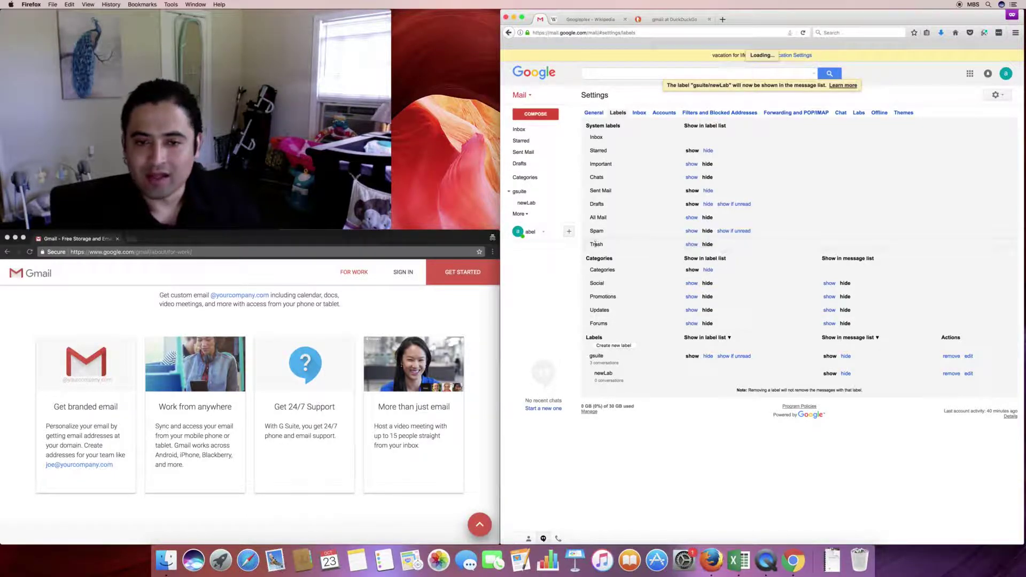
left_click(707, 356)
left_click(533, 188)
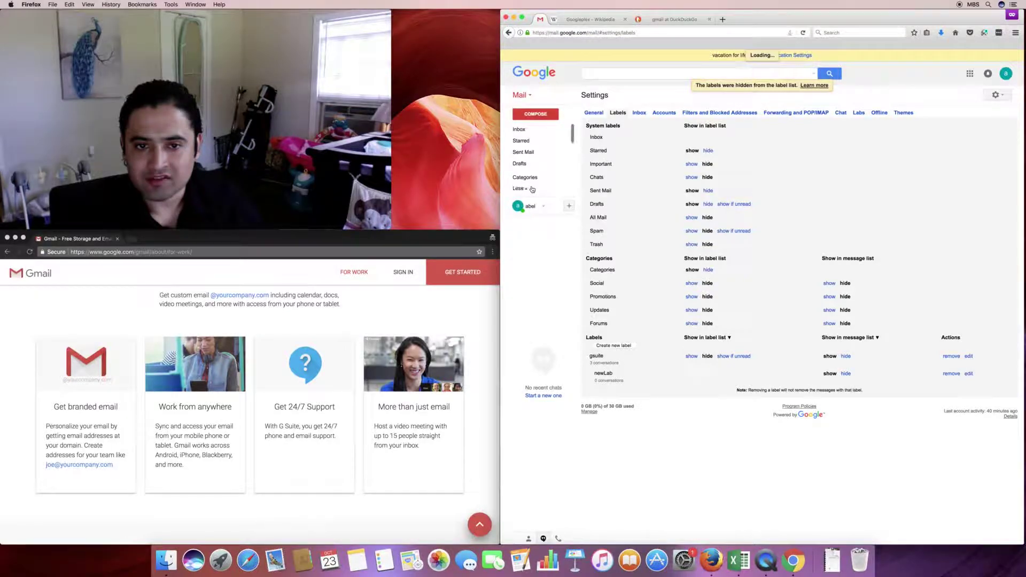
left_click(691, 356)
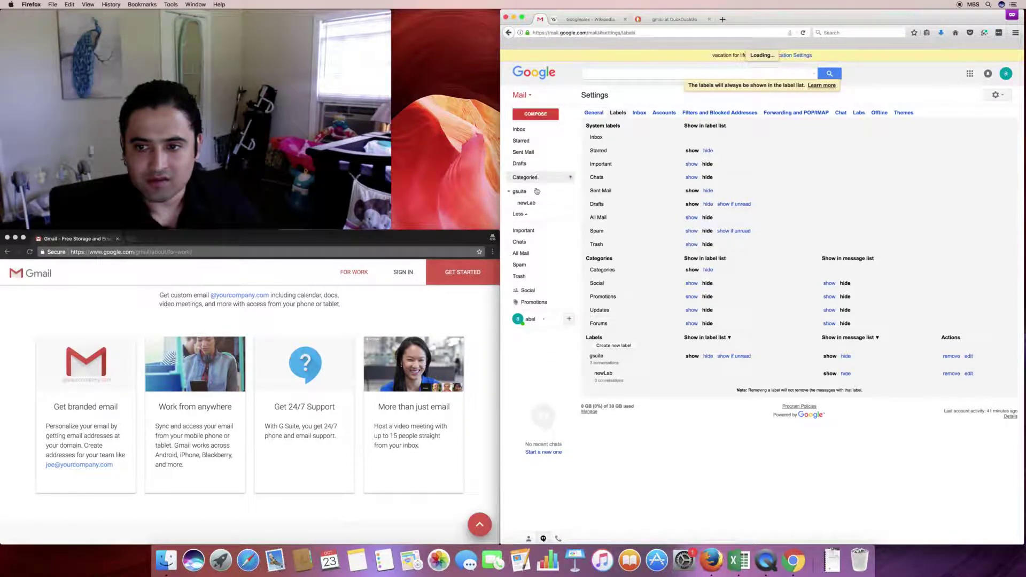
left_click(856, 339)
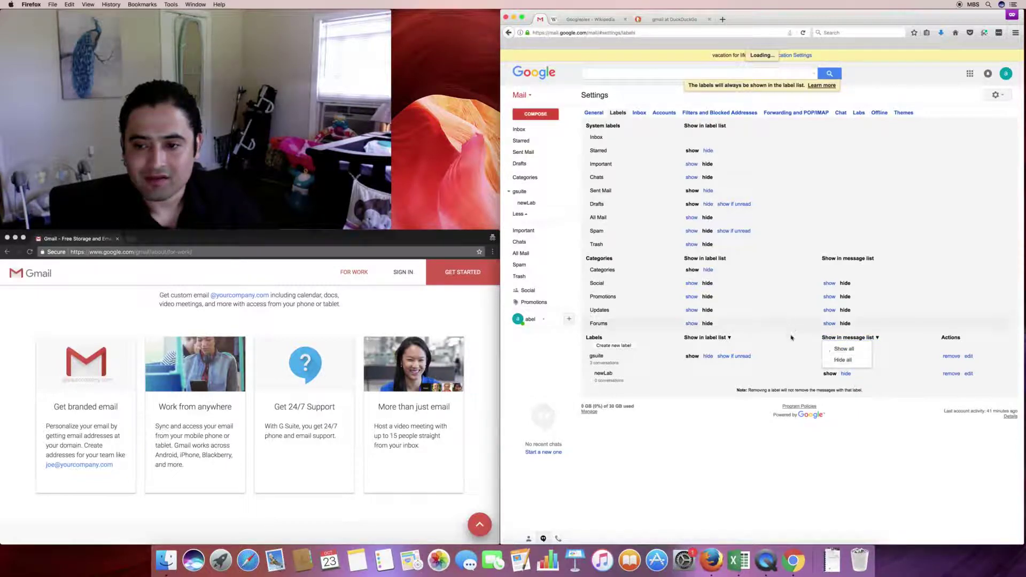
left_click(965, 291)
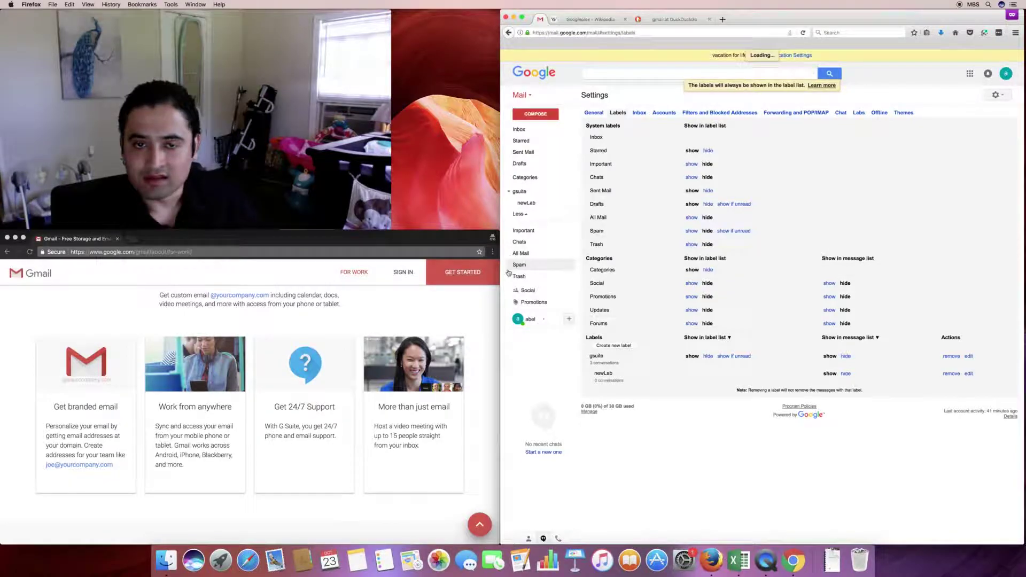
left_click(639, 112)
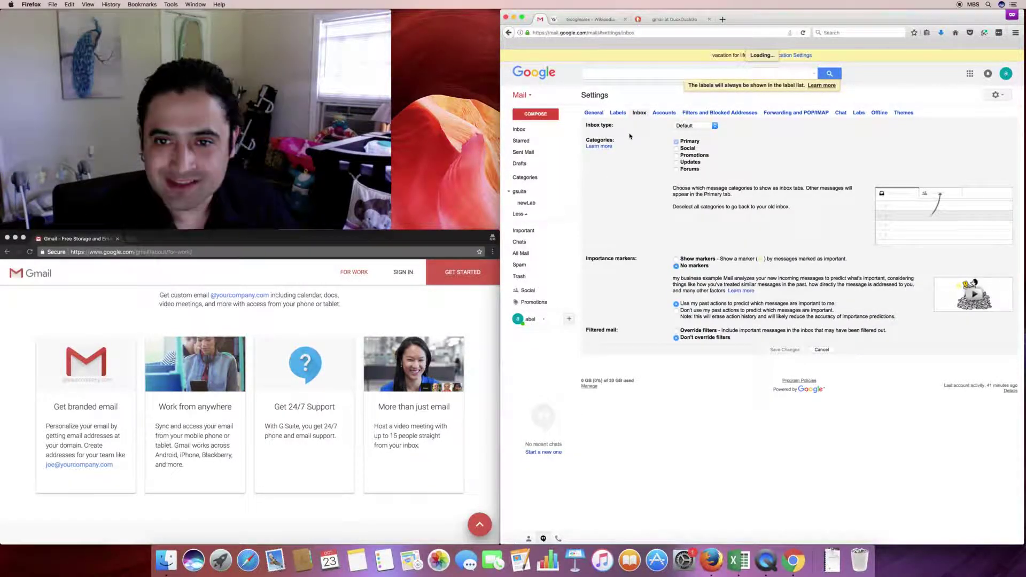
- Keep the Default inbox type and No importance markers, then go to Accounts settings
left_click(693, 126)
left_click(695, 127)
left_click(695, 126)
left_click(695, 127)
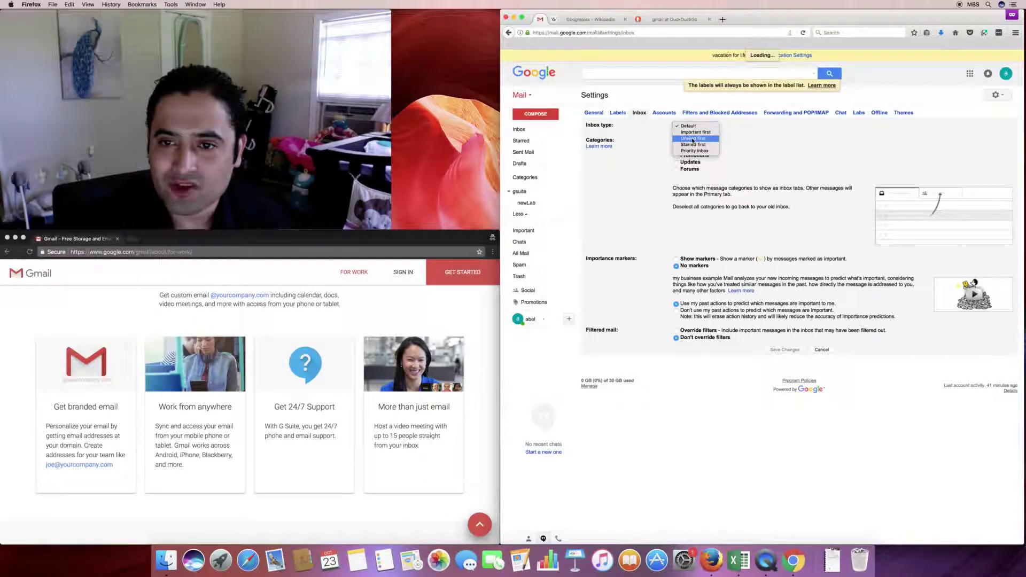
left_click(645, 165)
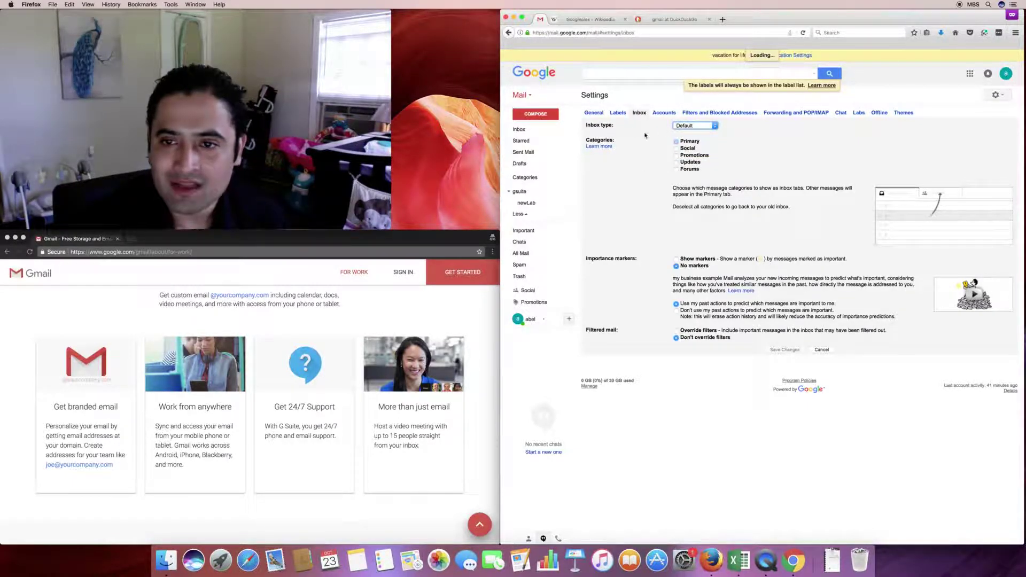
mouse_move(745, 180)
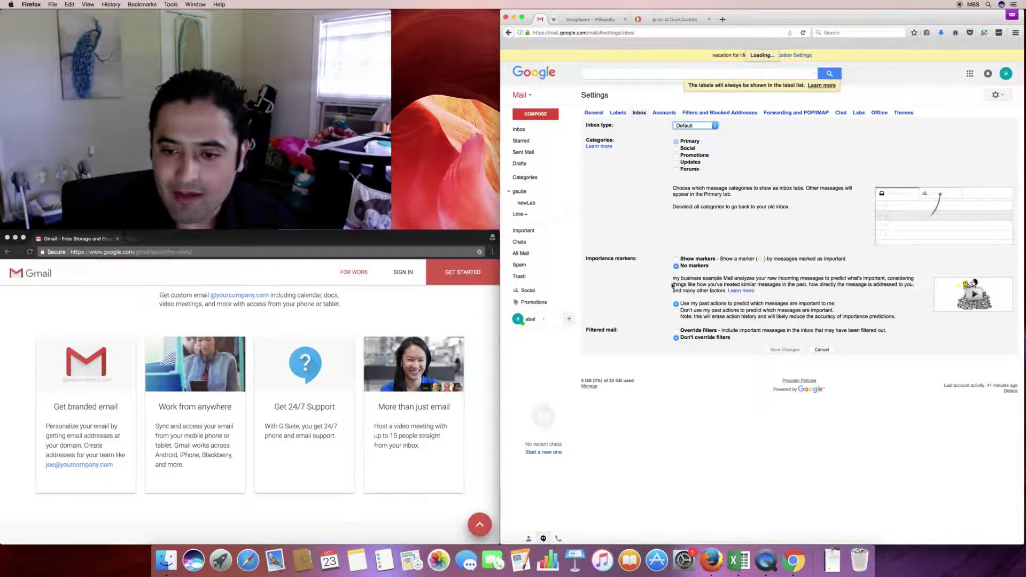
left_click(676, 259)
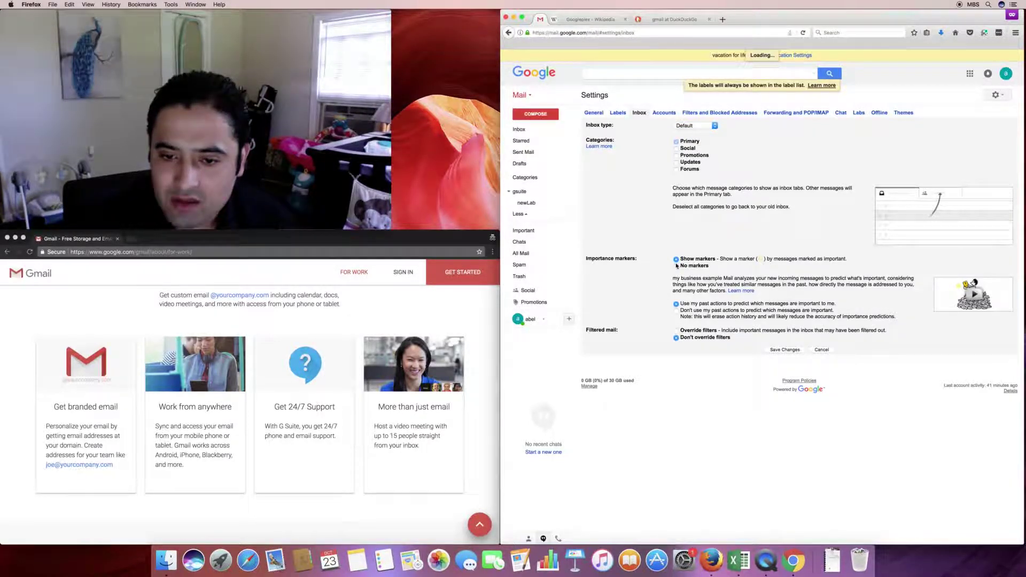
left_click(677, 265)
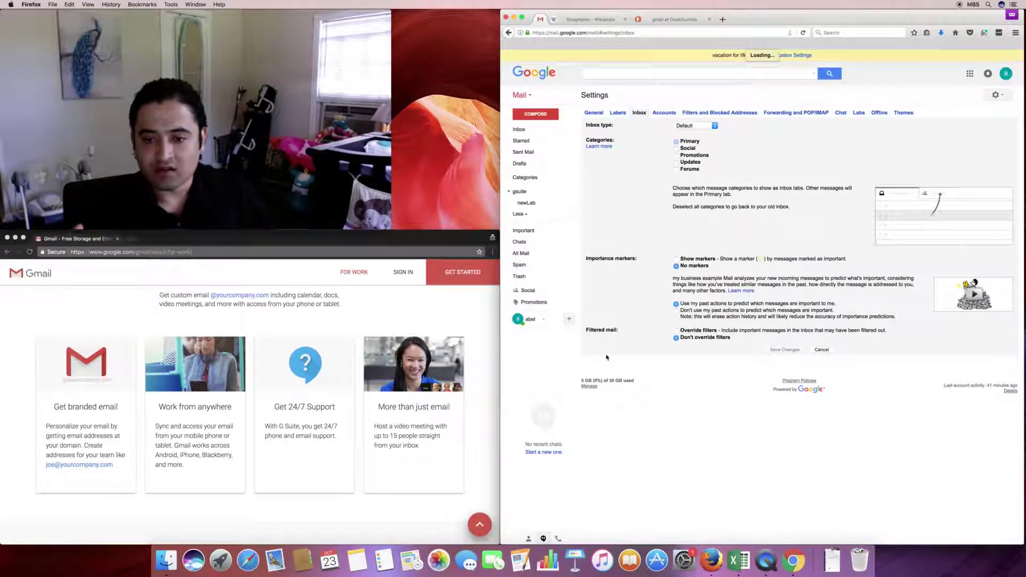
left_click(665, 113)
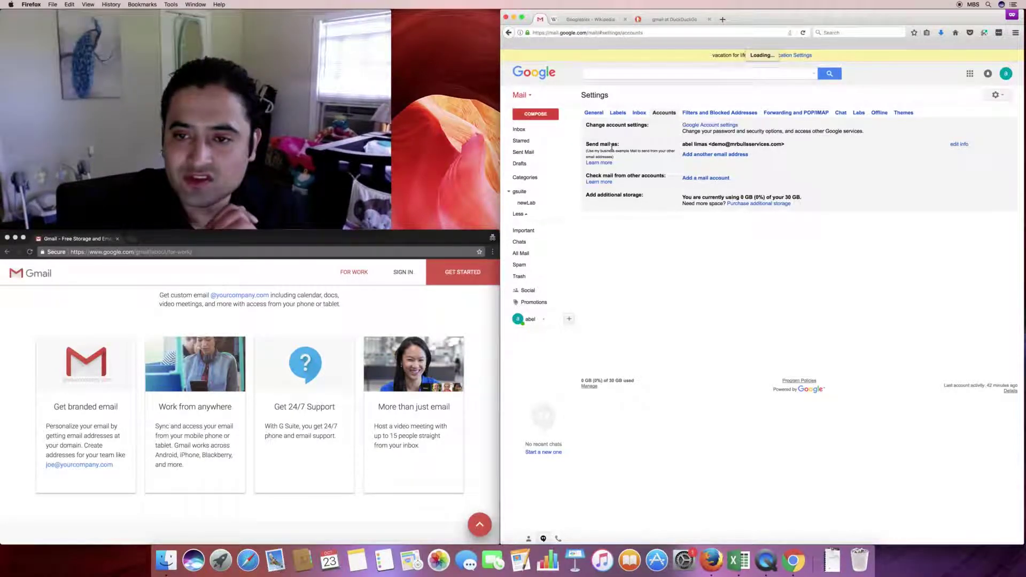
- Add another sending address, untick 'Treat as an alias', and open its Learn more article
left_click(691, 155)
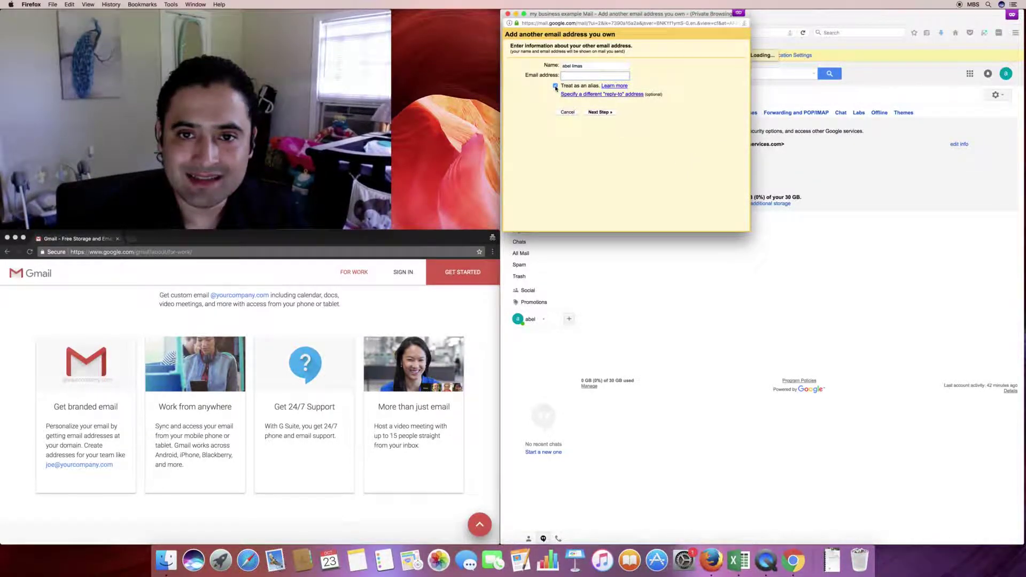
left_click(556, 86)
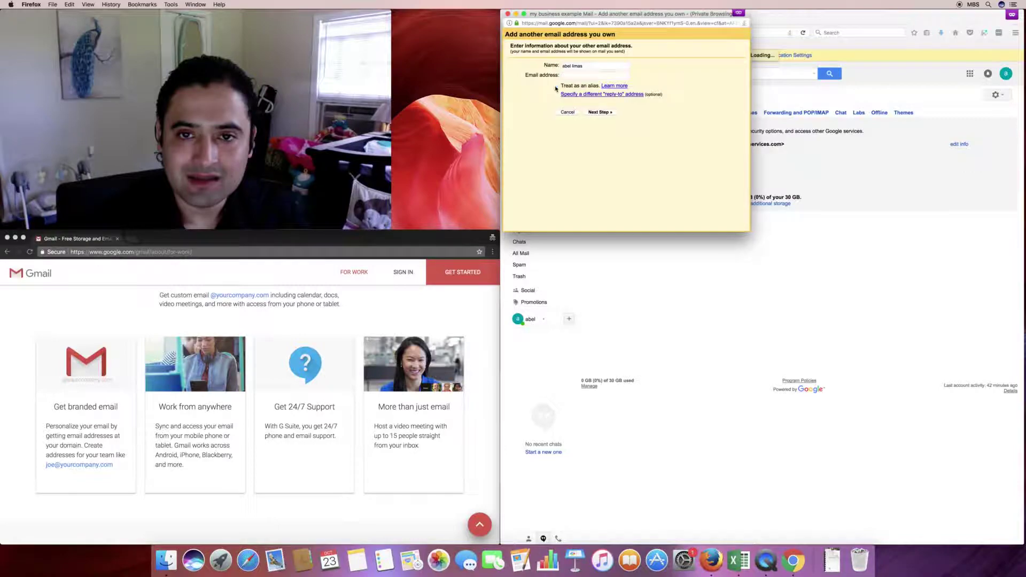
left_click(614, 86)
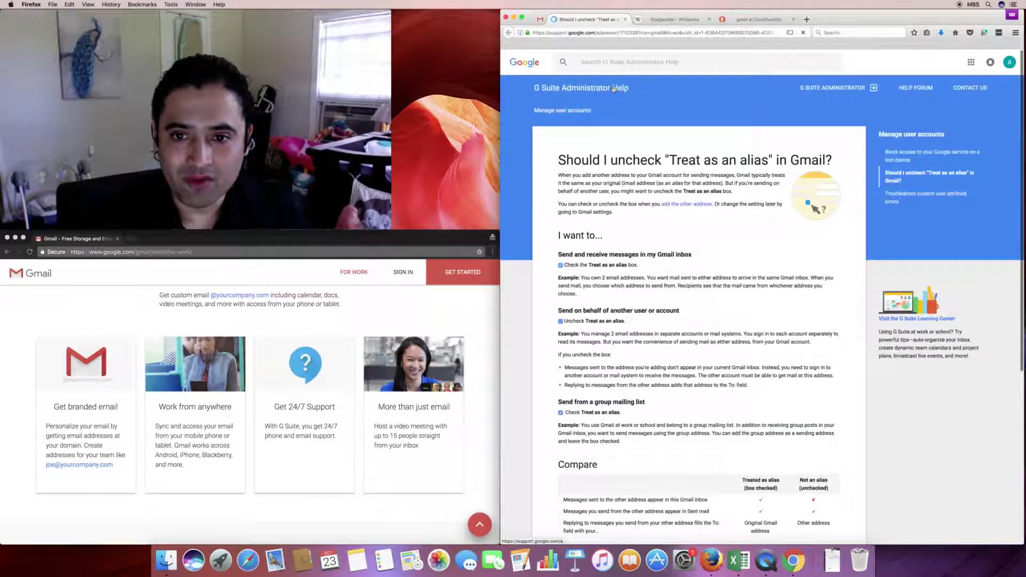
scroll(607, 240, "down", 2)
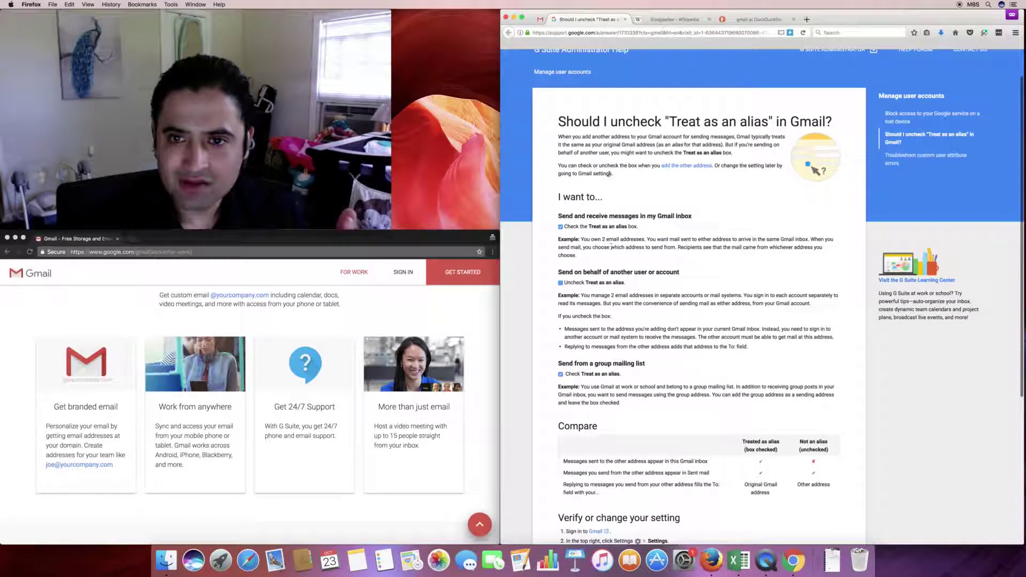
left_click_drag(582, 119, 745, 135)
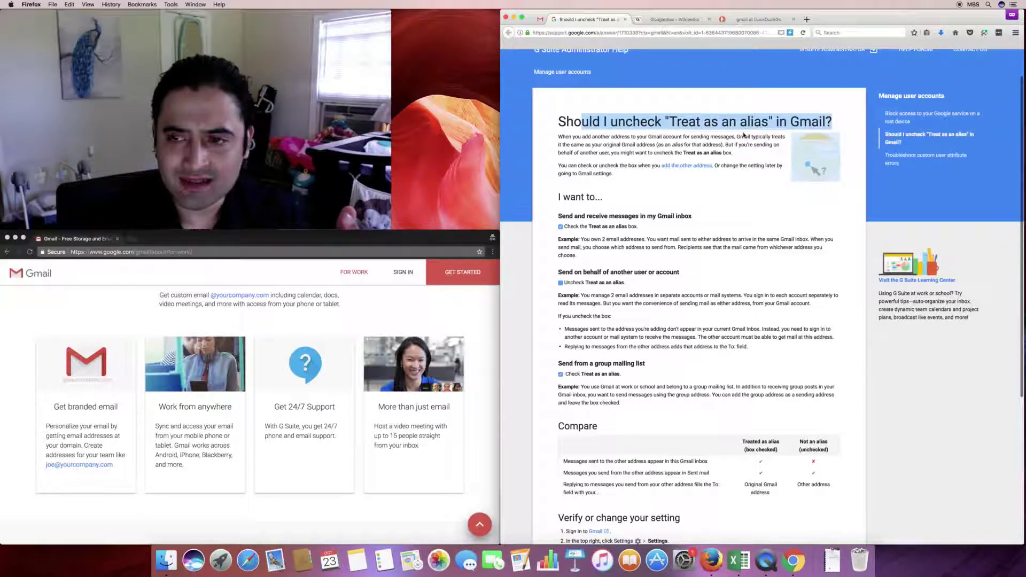
left_click(641, 159)
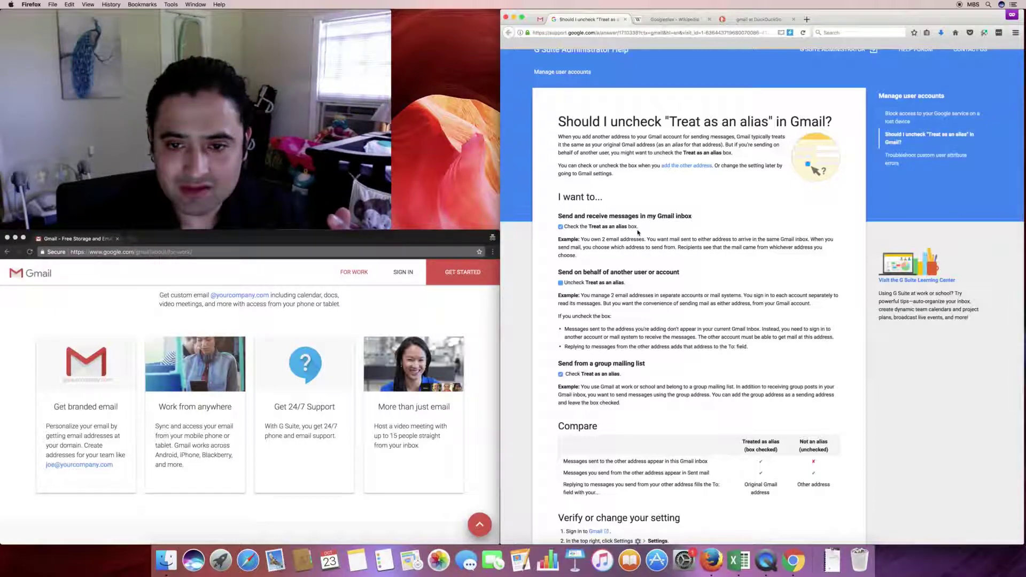
scroll(593, 250, "down", 2)
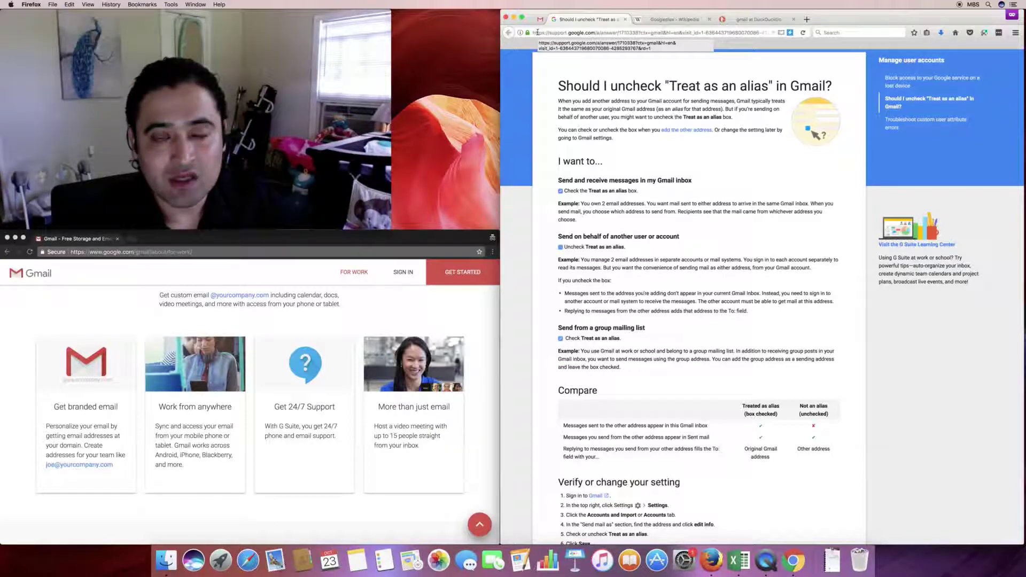
- Arrange the Gmail settings window and the add-address popup so both are usable
left_click(539, 19)
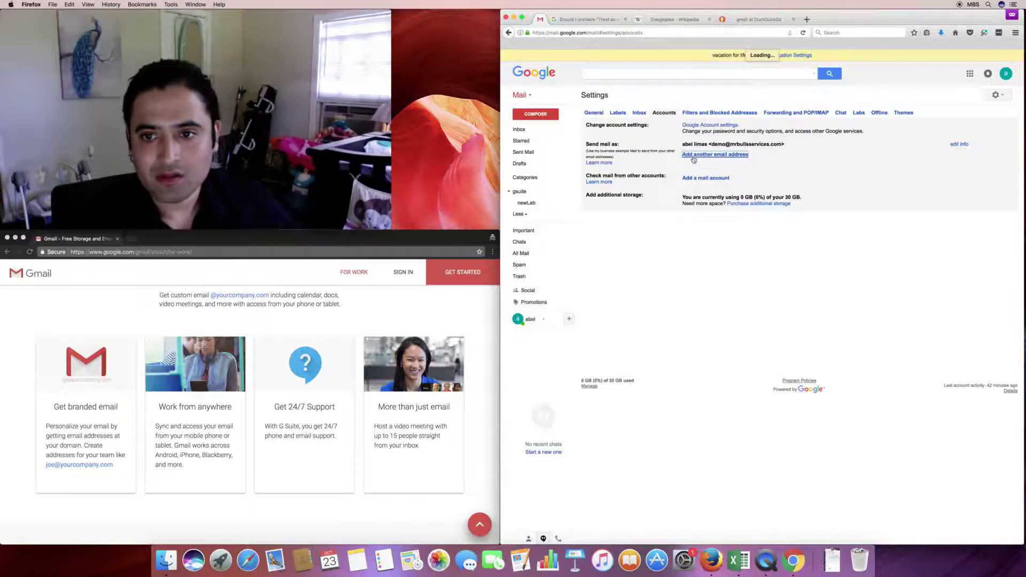
left_click(516, 18)
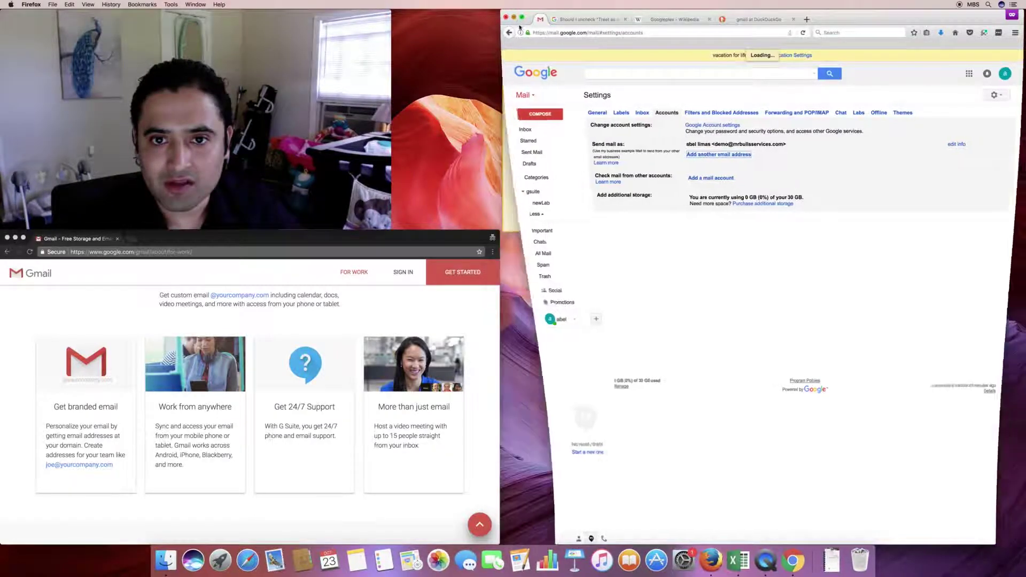
left_click_drag(604, 19, 372, 18)
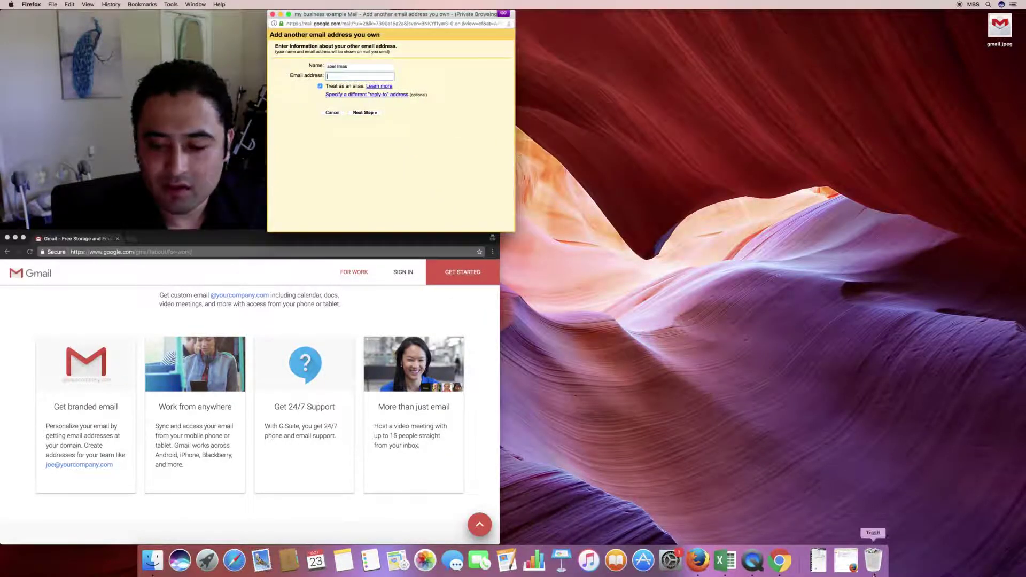
left_click(845, 559)
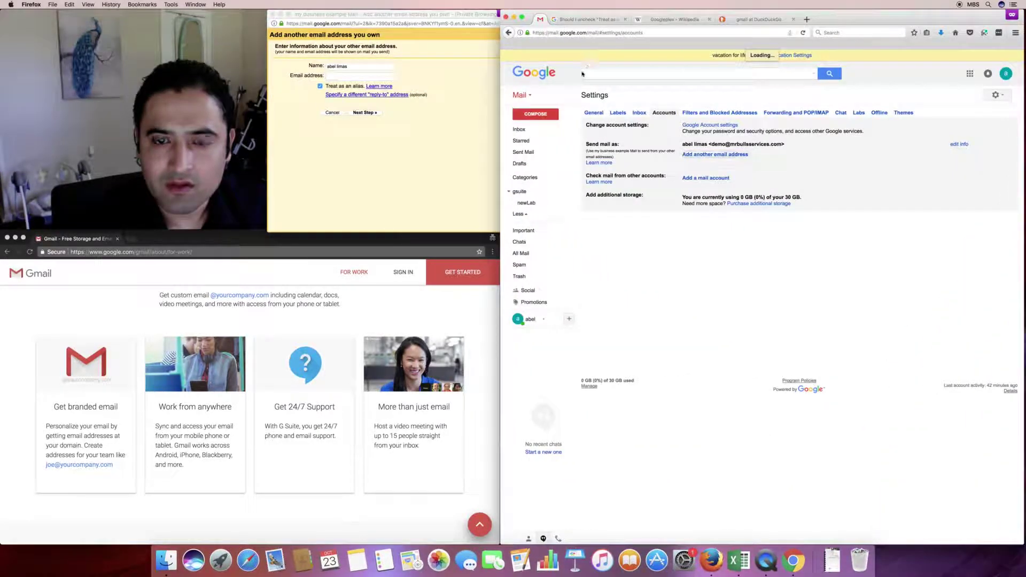
- Enter the business info@ address, untick Treat as an alias, and continue
left_click(368, 76)
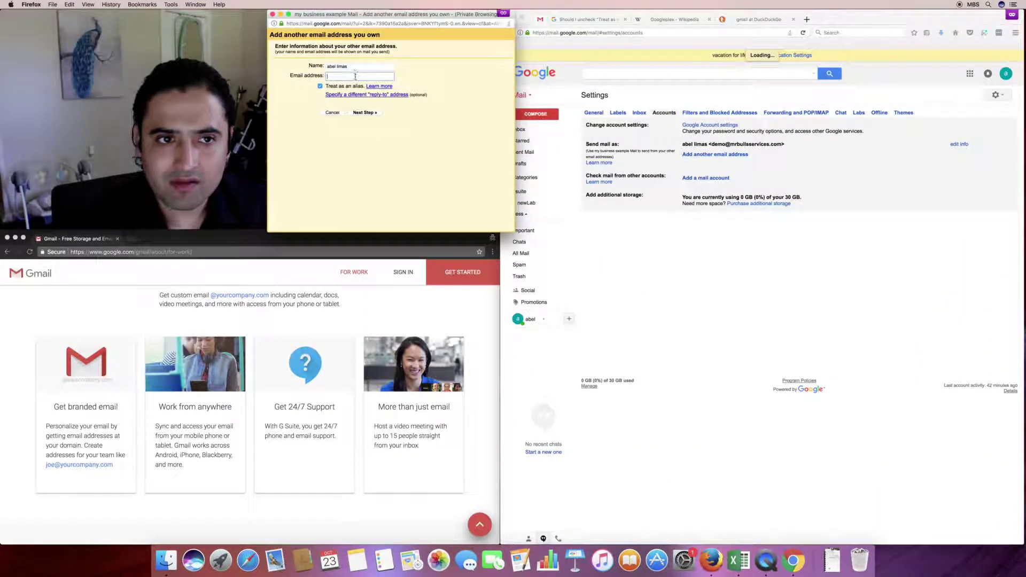
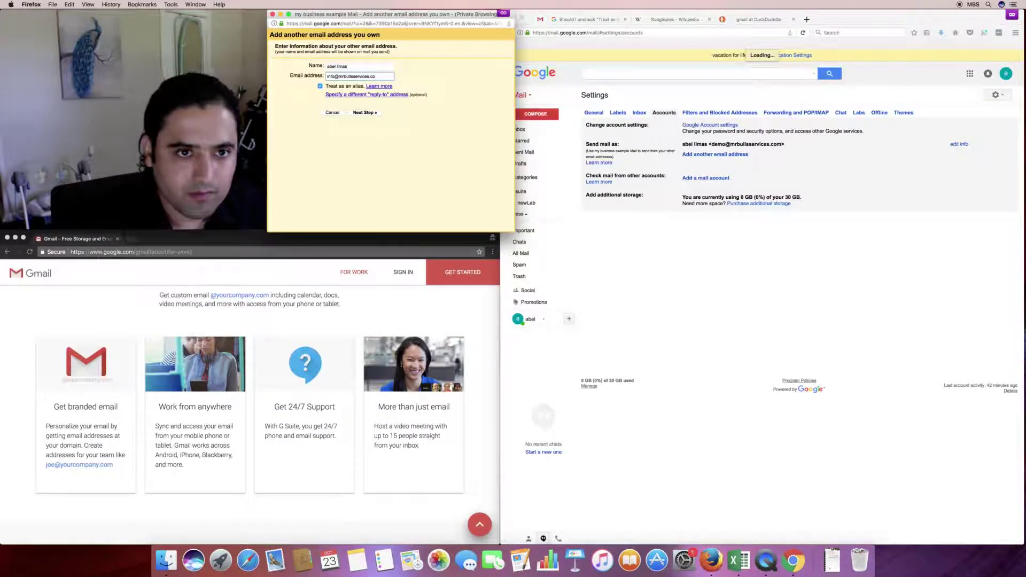
left_click(320, 86)
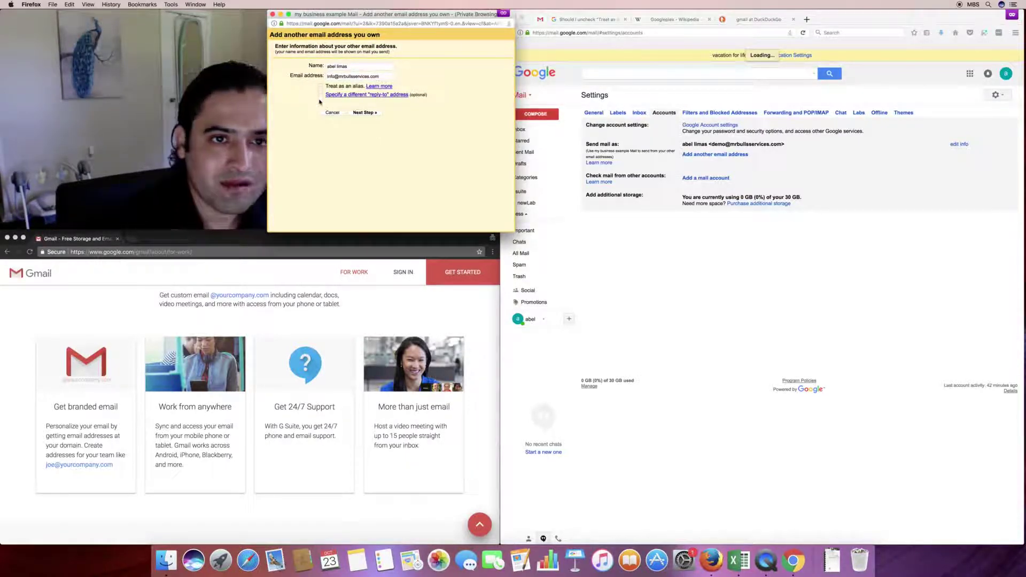
left_click(364, 112)
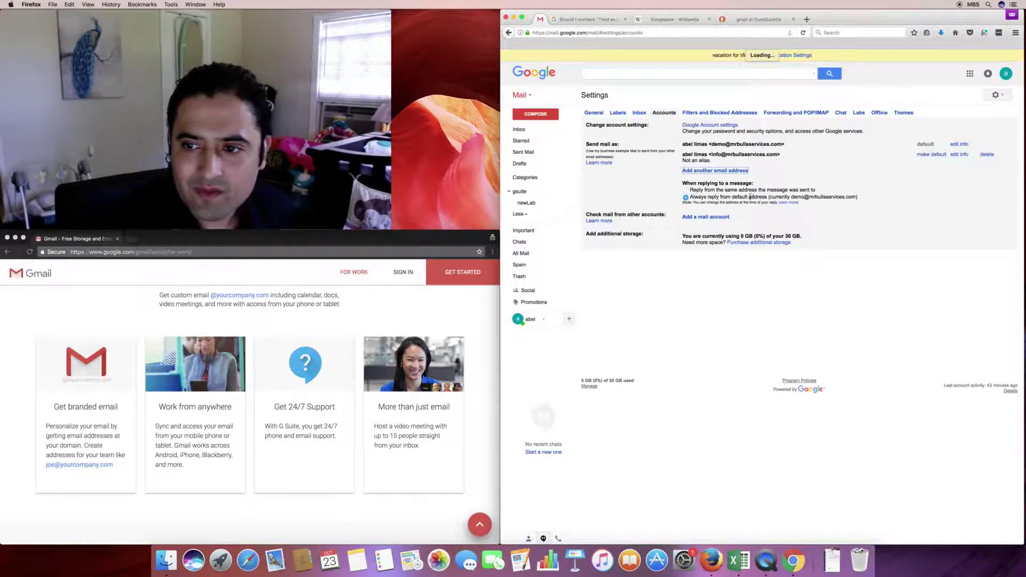
left_click(719, 198)
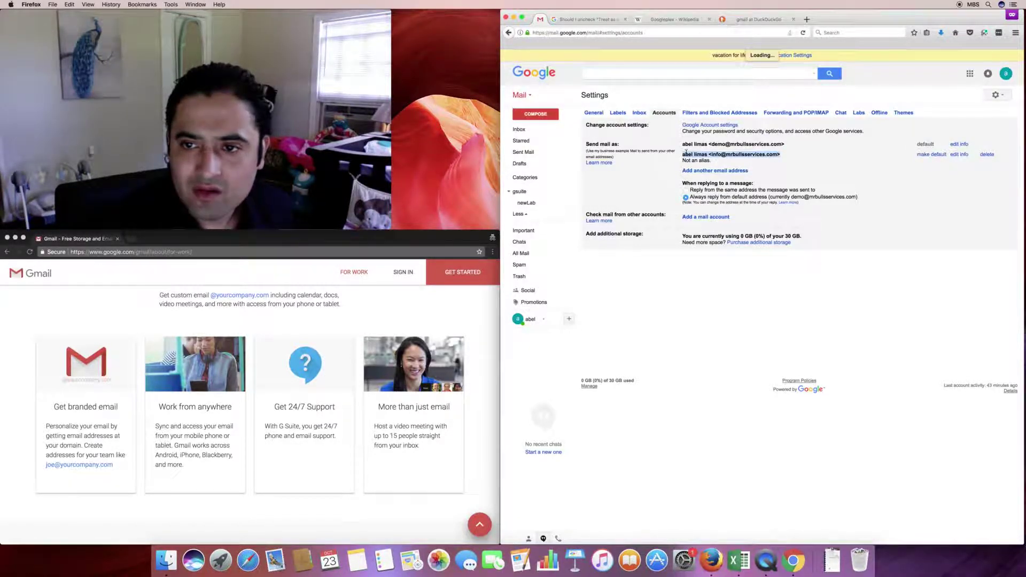
- Start a new message from the newly added address with subject 'test non-alias'
left_click(535, 114)
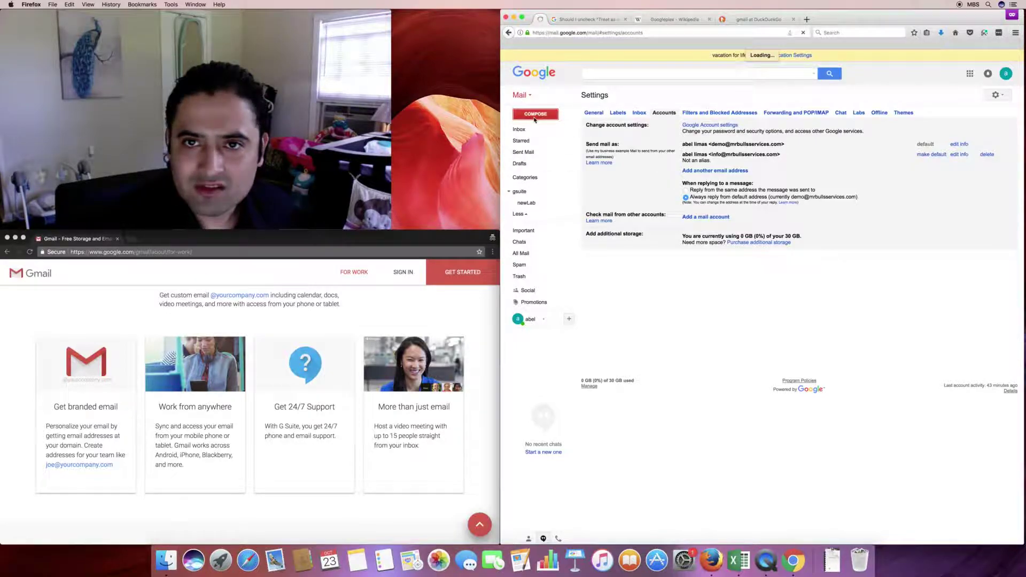
left_click(893, 336)
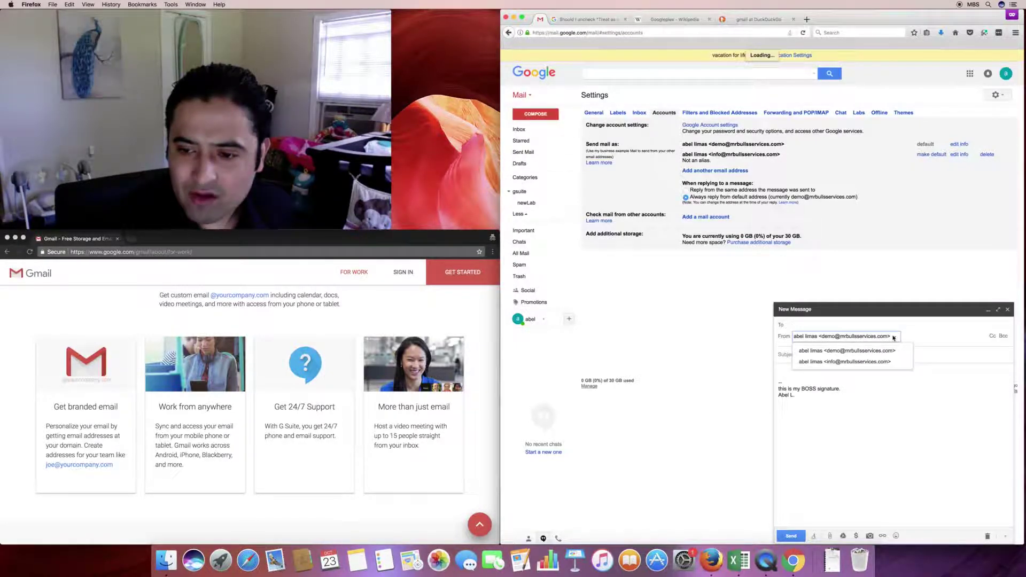
left_click(823, 363)
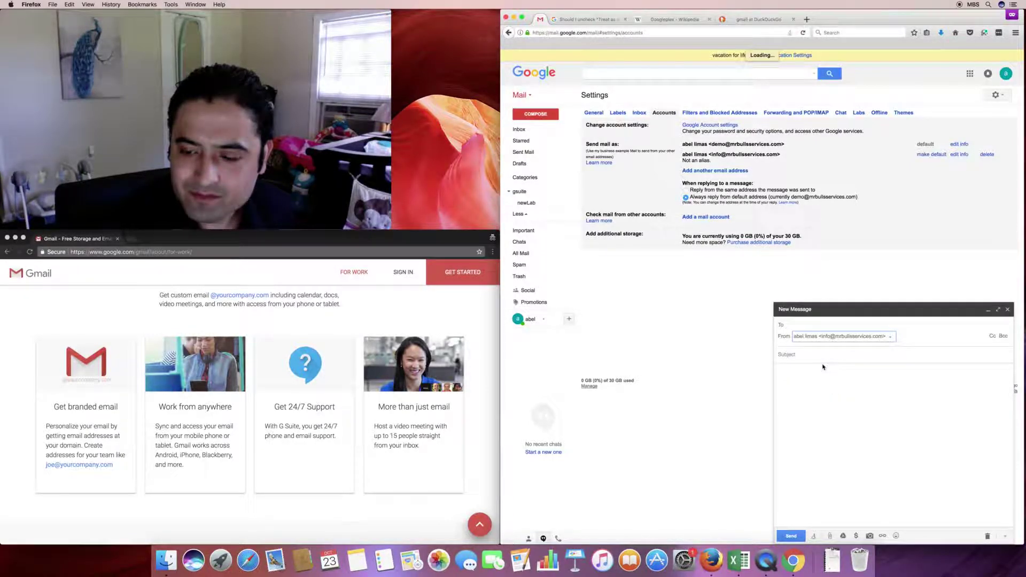
left_click(826, 361)
type("tres")
key("BackSpace")
key("BackSpace")
key("BackSpace")
type("test")
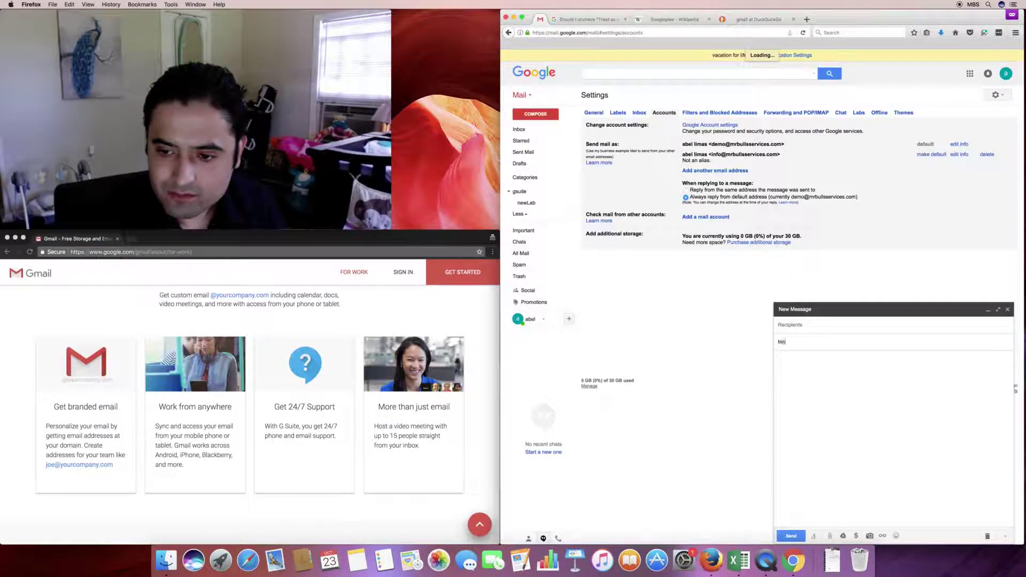
type(" nbo")
key("BackSpace")
key("BackSpace")
type("o")
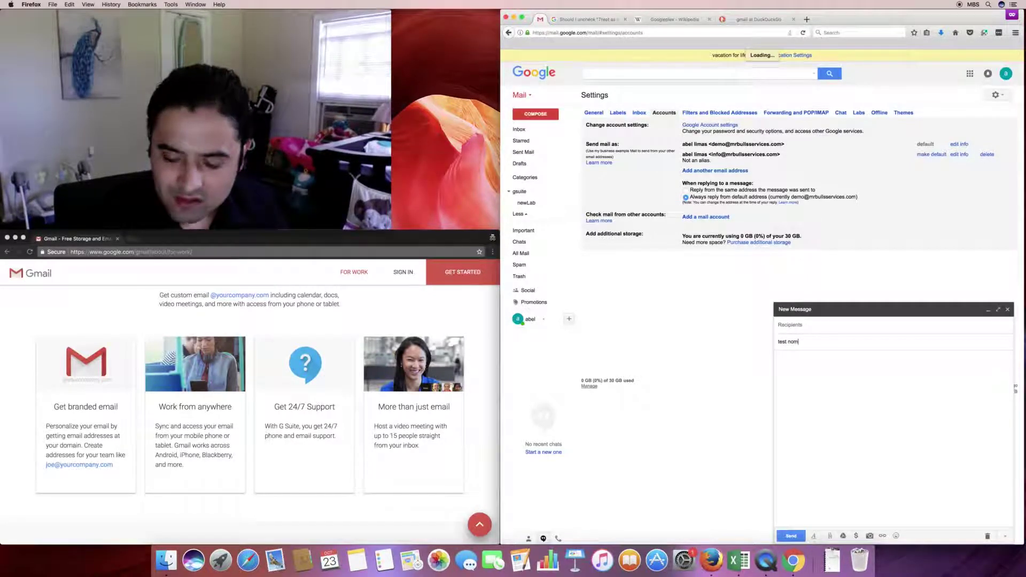
type("n-alias")
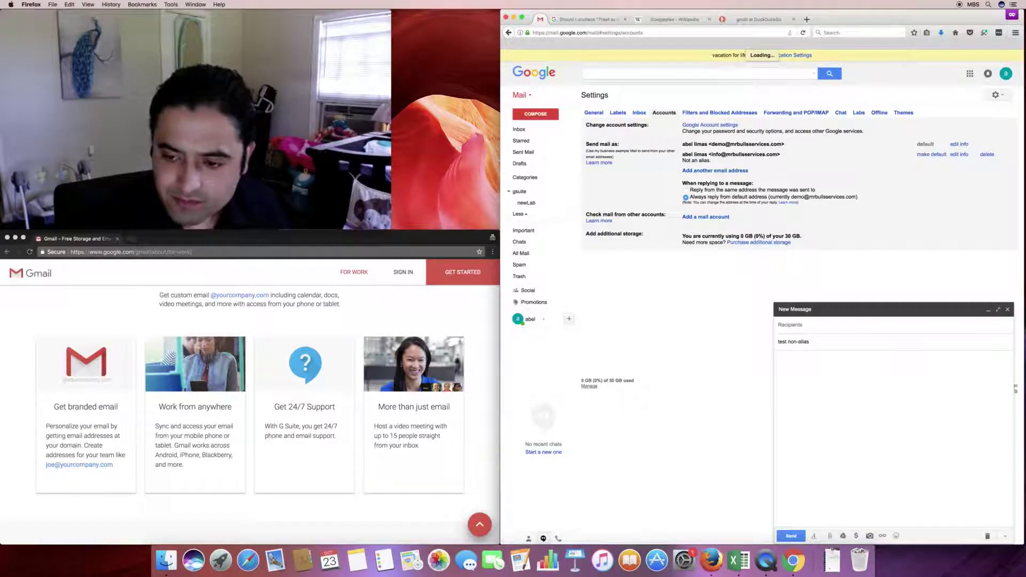
- Address the message to the demo contact and send it
left_click(790, 325)
type("demo")
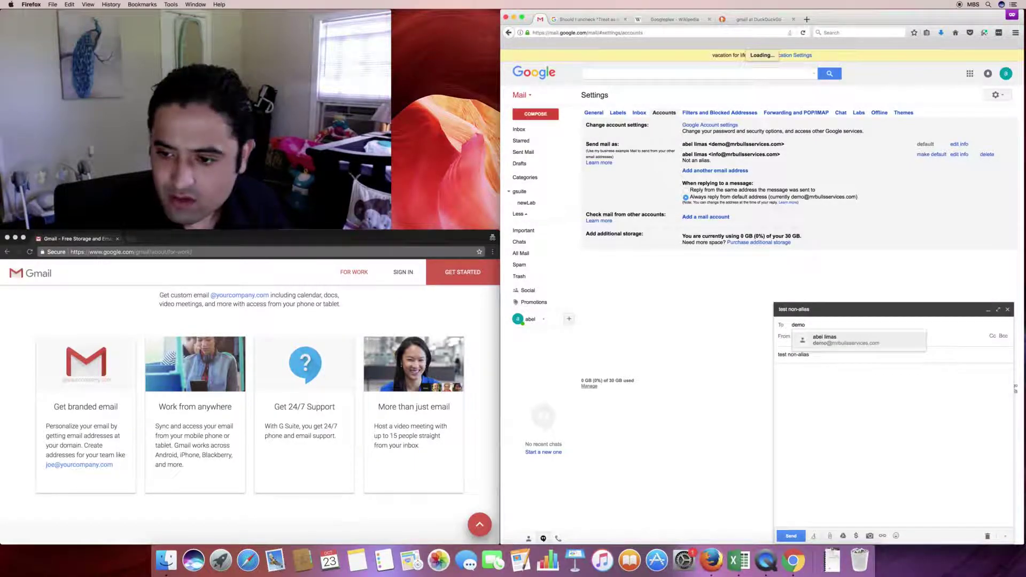
key("Return")
left_click(823, 370)
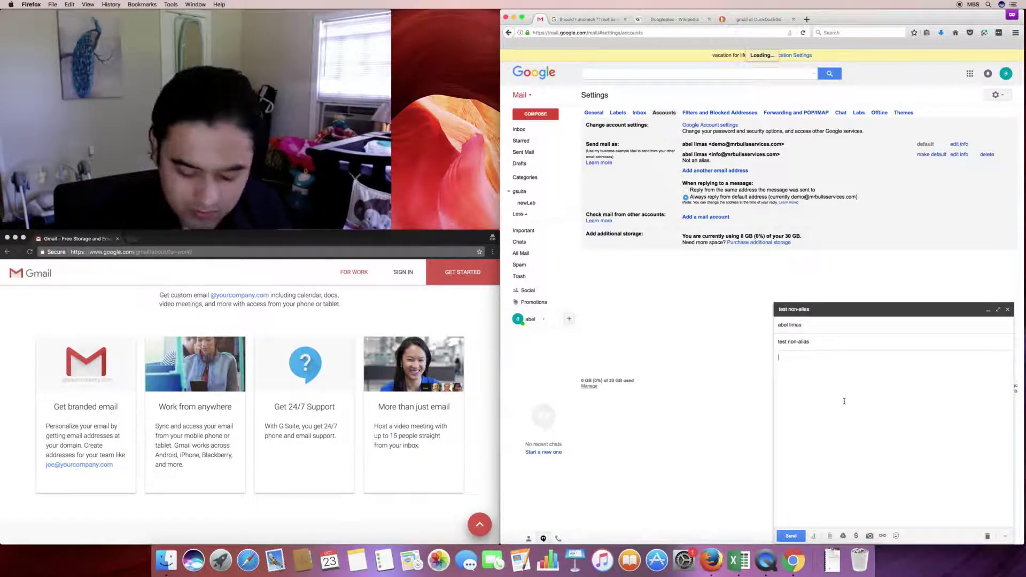
left_click(788, 536)
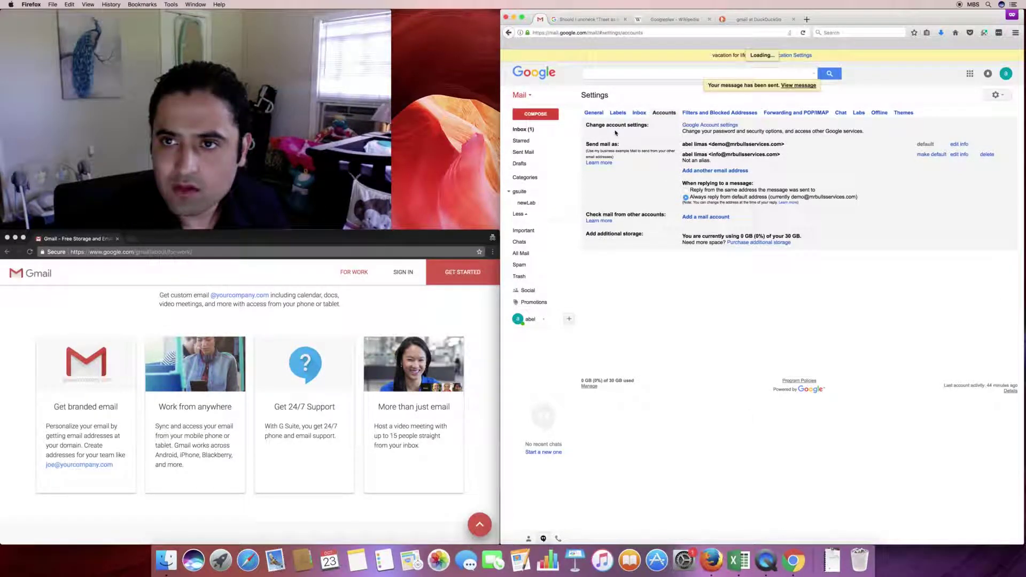
- Open the 'test non-alias' message and start a reply from the non-alias info@ address
left_click(524, 129)
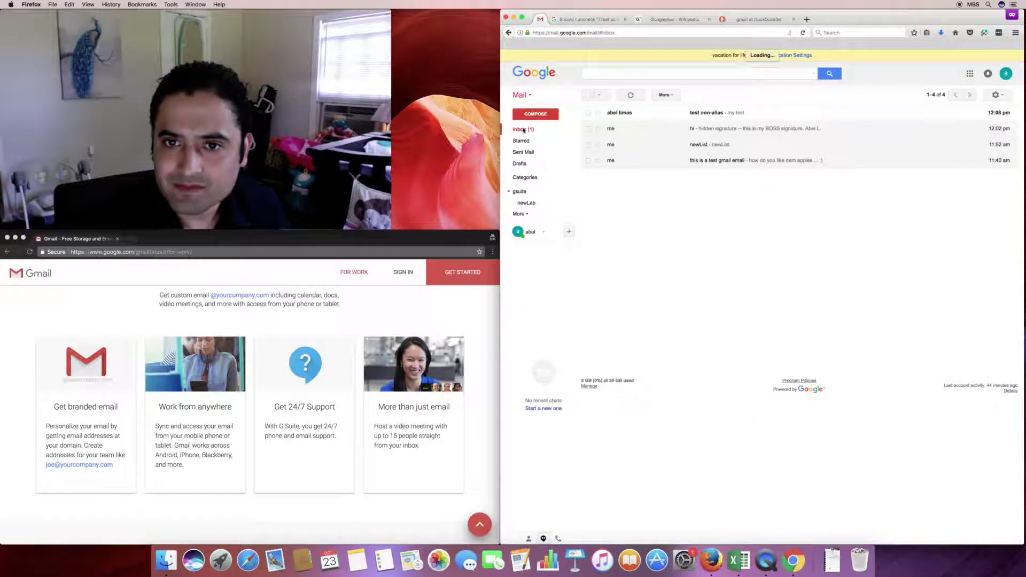
left_click(693, 114)
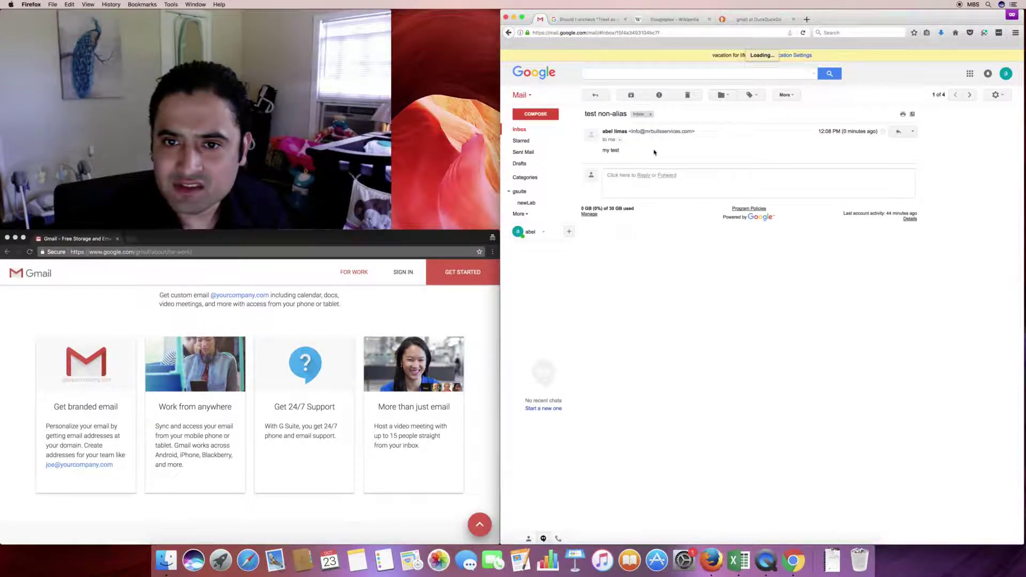
left_click_drag(644, 131, 706, 138)
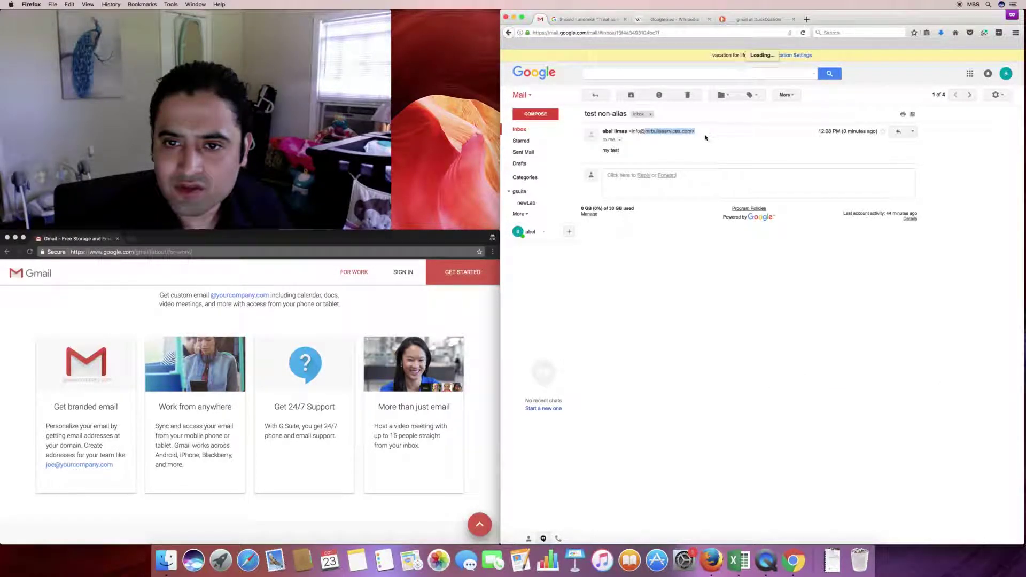
left_click(643, 176)
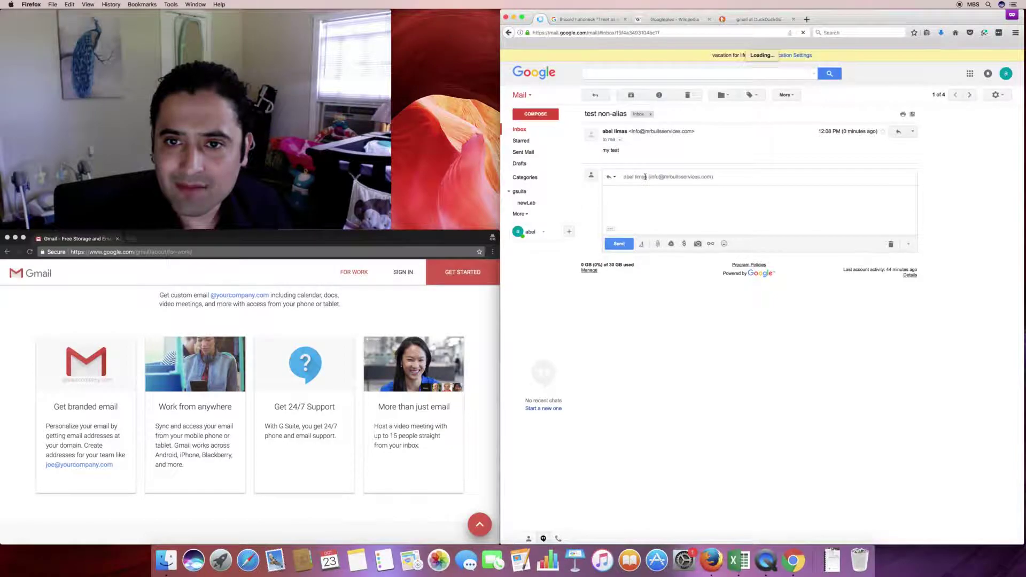
left_click(614, 177)
left_click(641, 191)
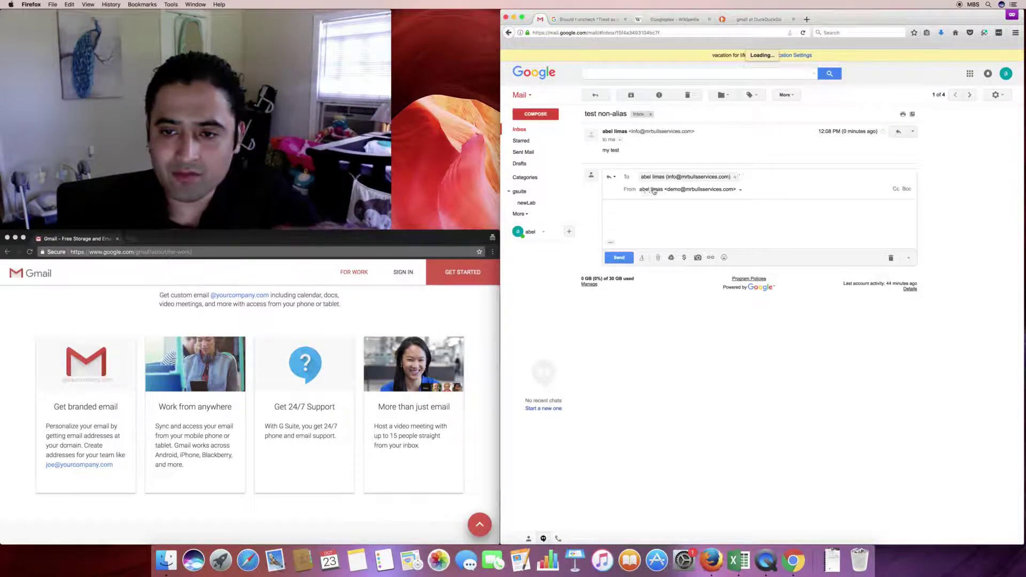
left_click(679, 190)
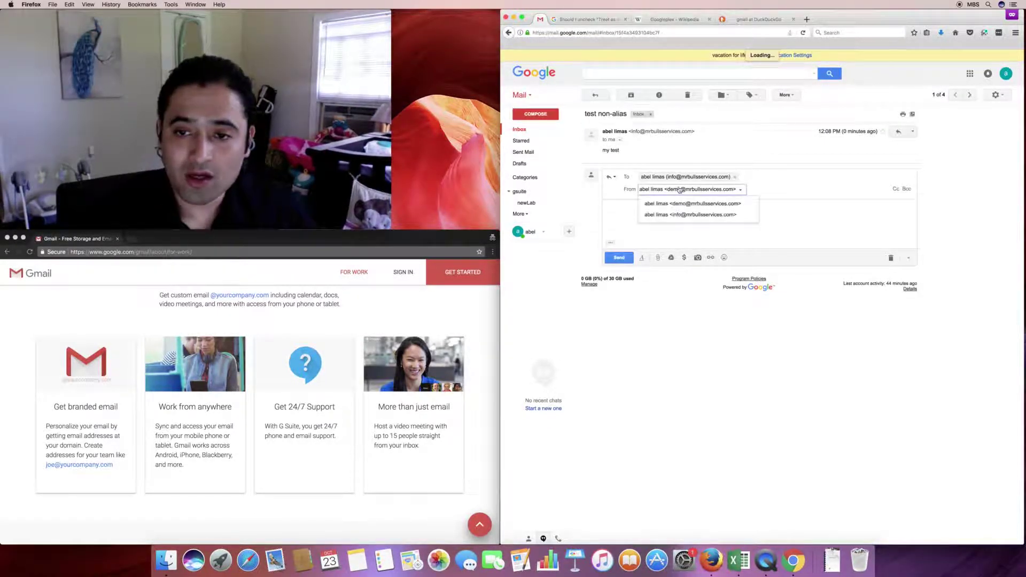
left_click(689, 215)
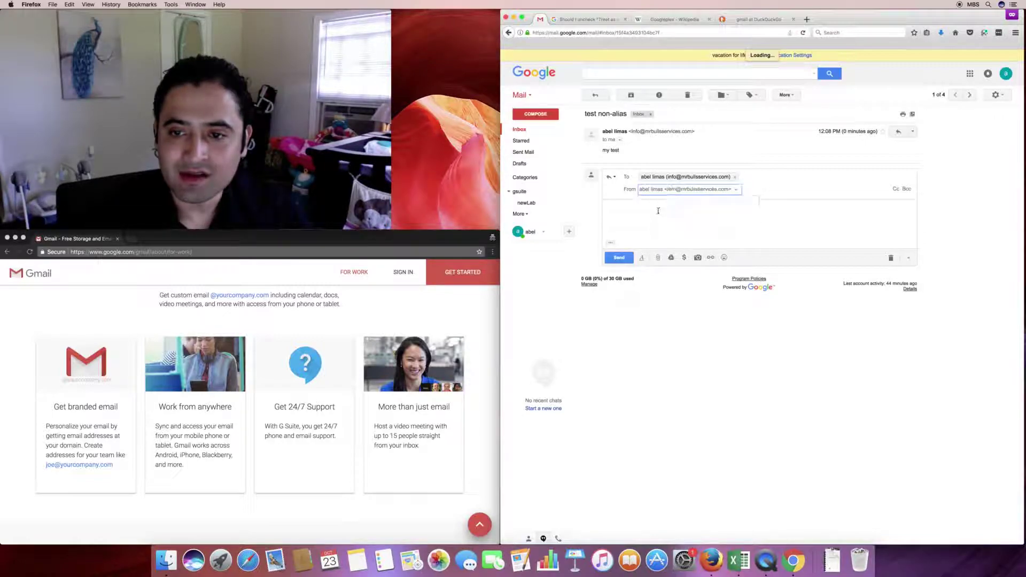
- Write 'sending from non-alias email' and send the reply
left_click(653, 212)
type("se")
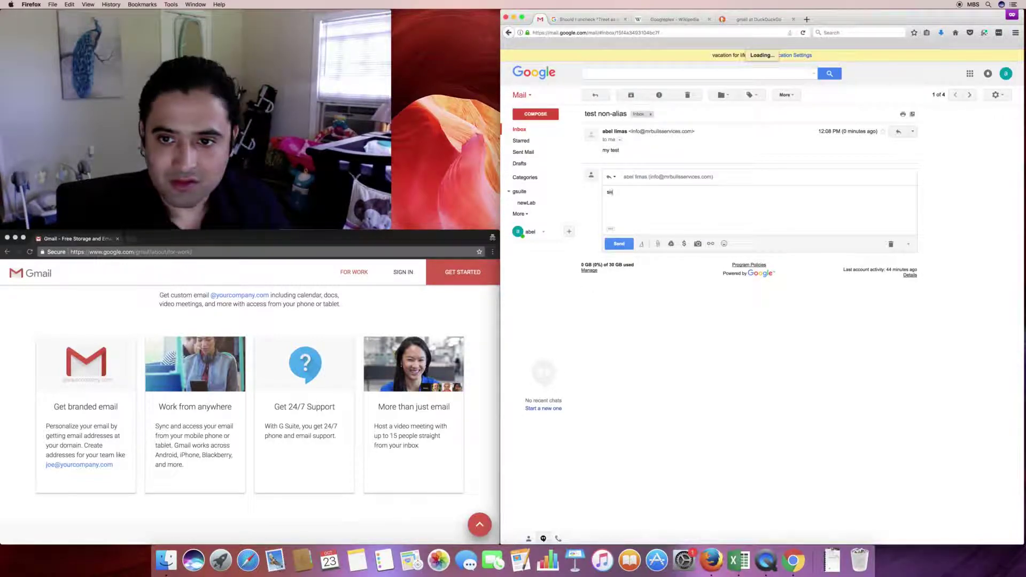
type("nding from no")
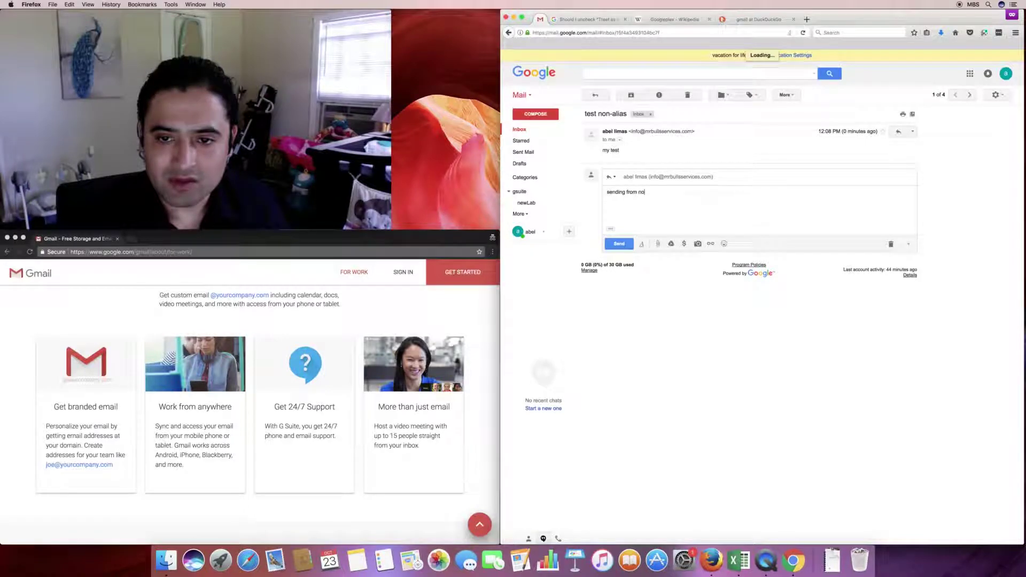
type("n-alias email")
left_click(629, 244)
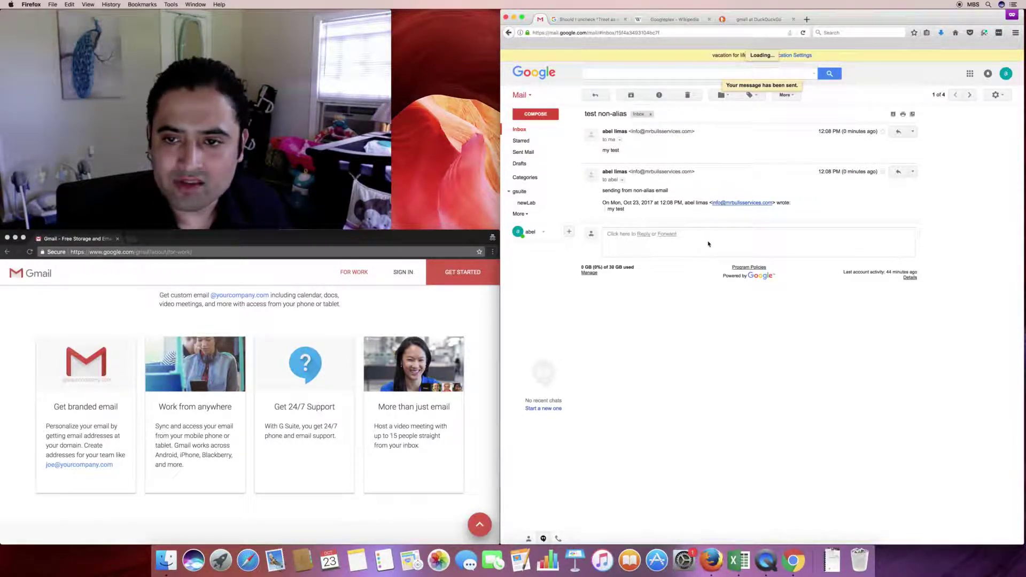
left_click(519, 129)
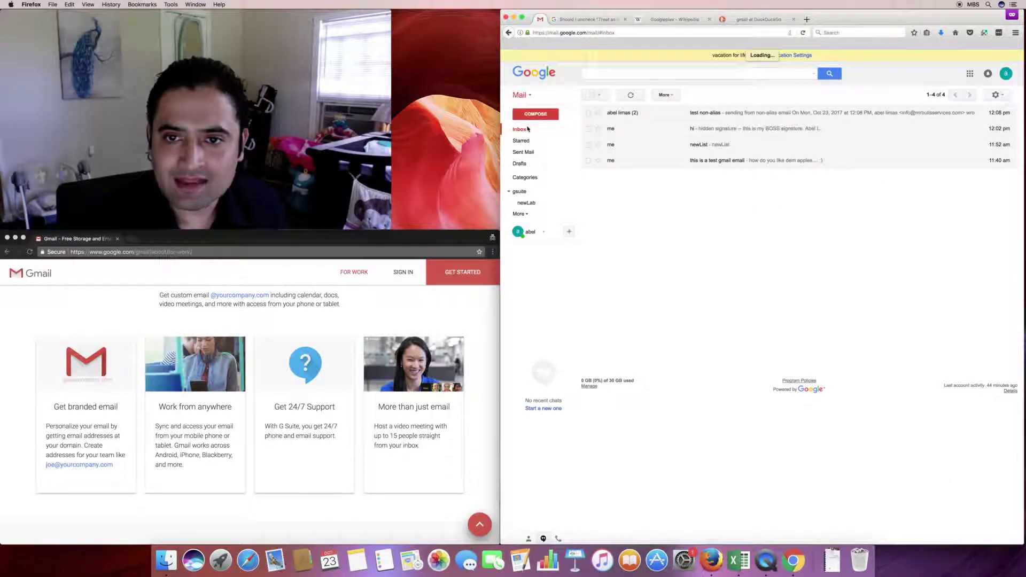
left_click(628, 114)
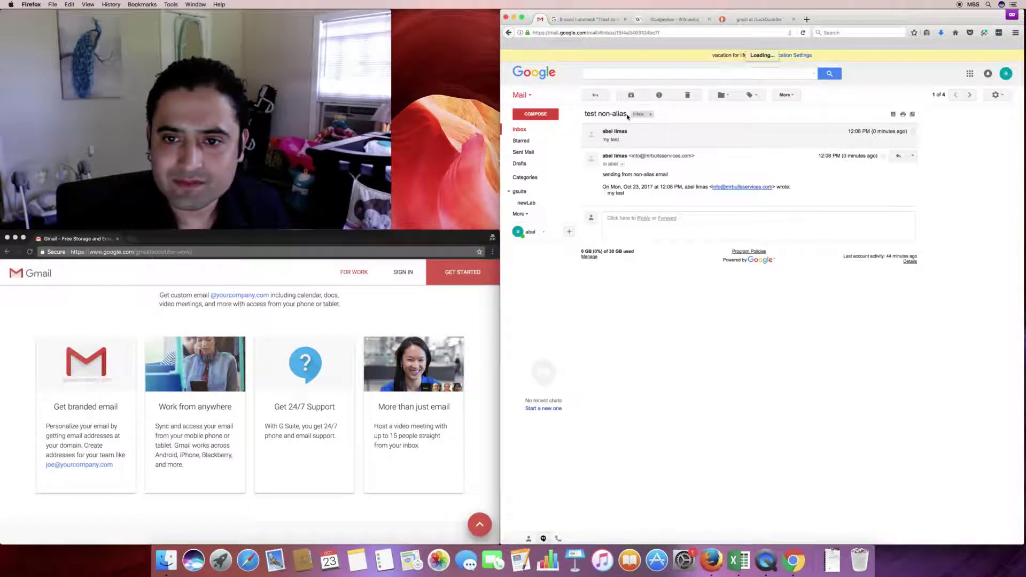
left_click(638, 140)
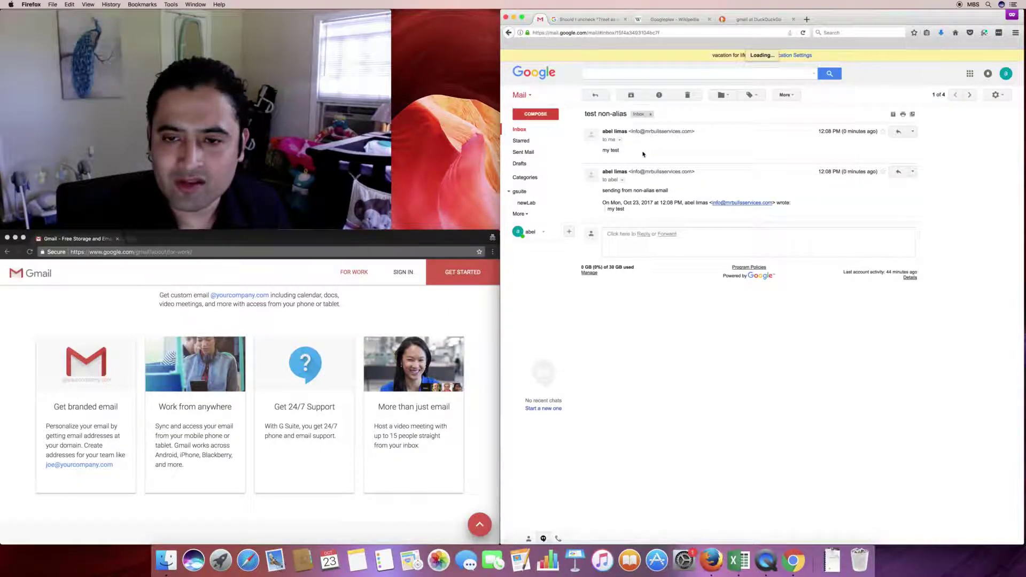
left_click(621, 180)
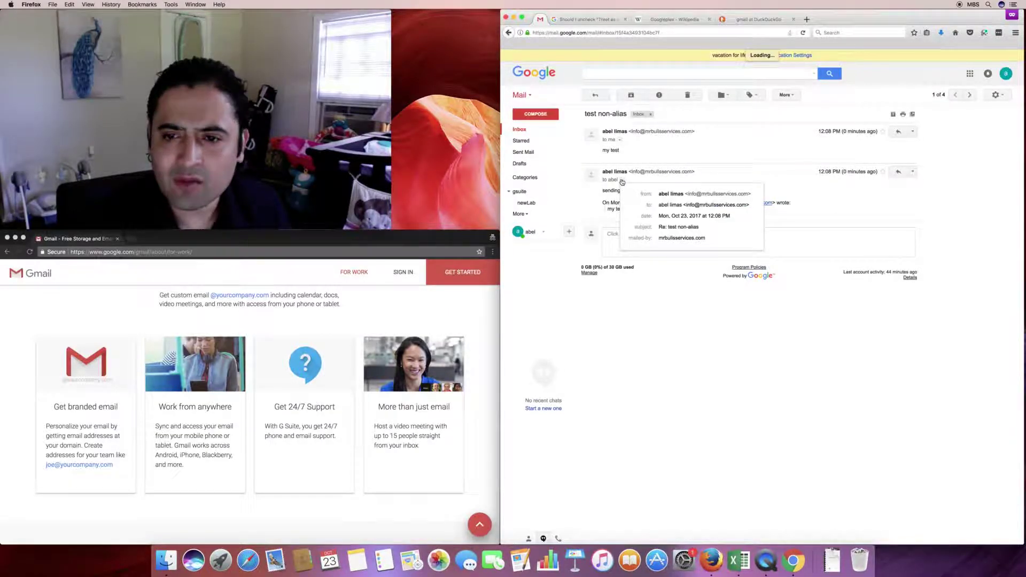
left_click_drag(643, 194, 659, 204)
triple_click(662, 204)
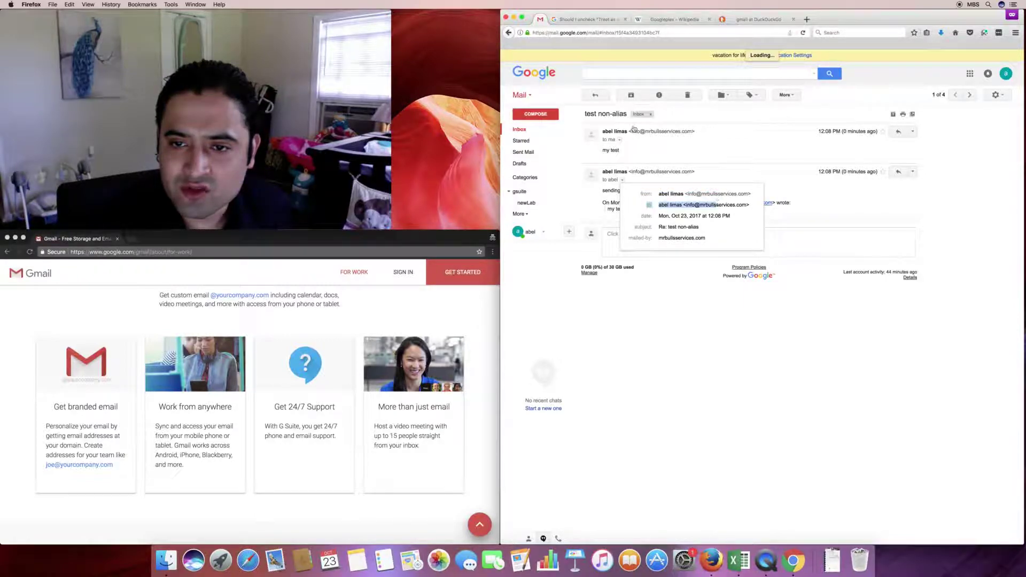
left_click(626, 141)
left_click(625, 141)
left_click(624, 142)
left_click(624, 142)
left_click(647, 134)
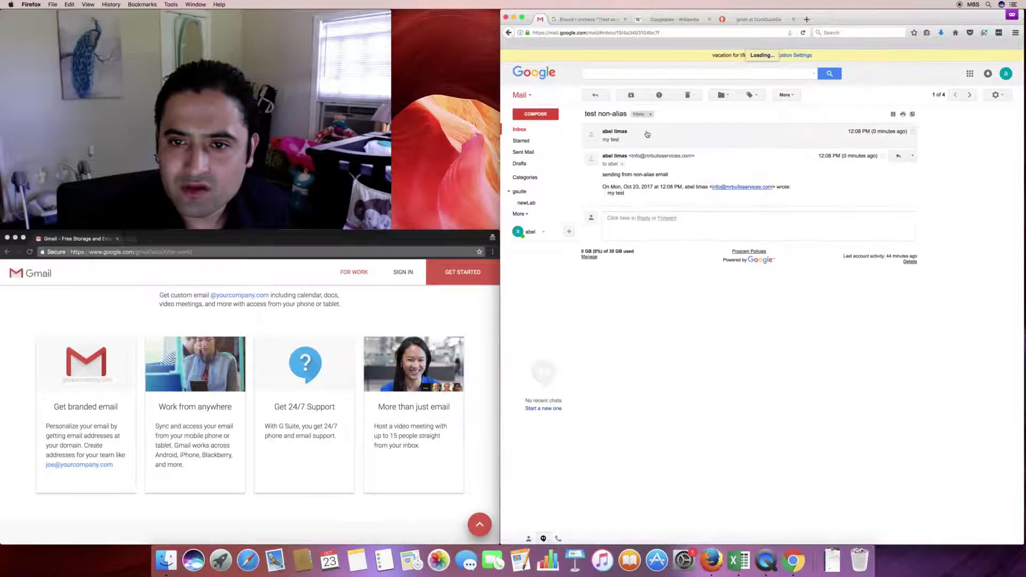
left_click(625, 135)
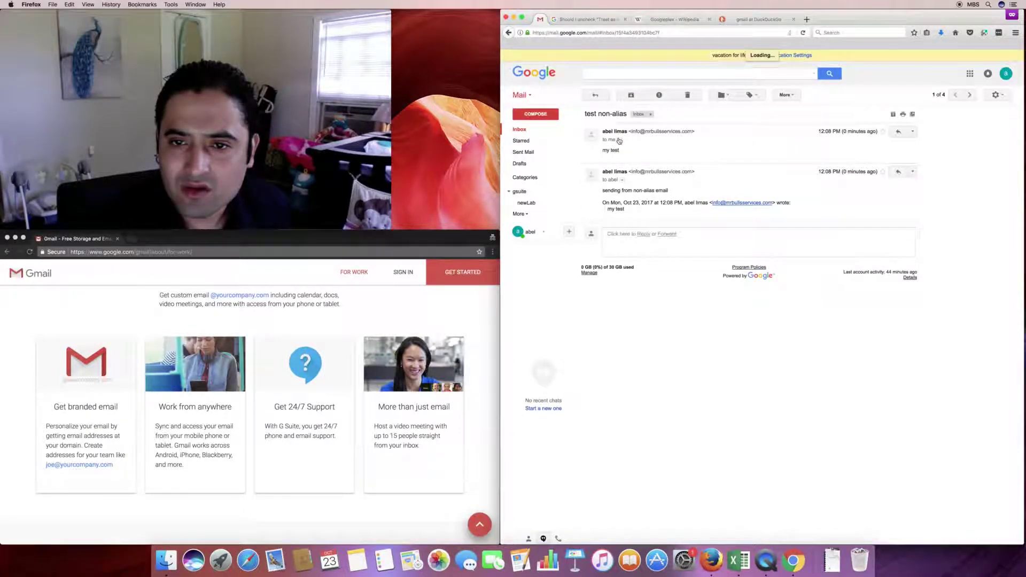
left_click(619, 140)
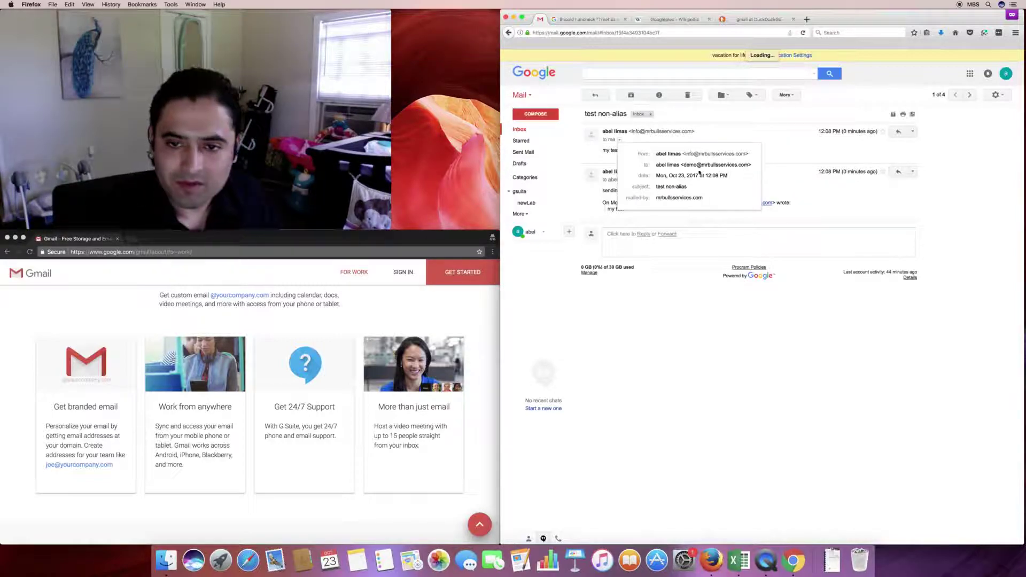
left_click(766, 119)
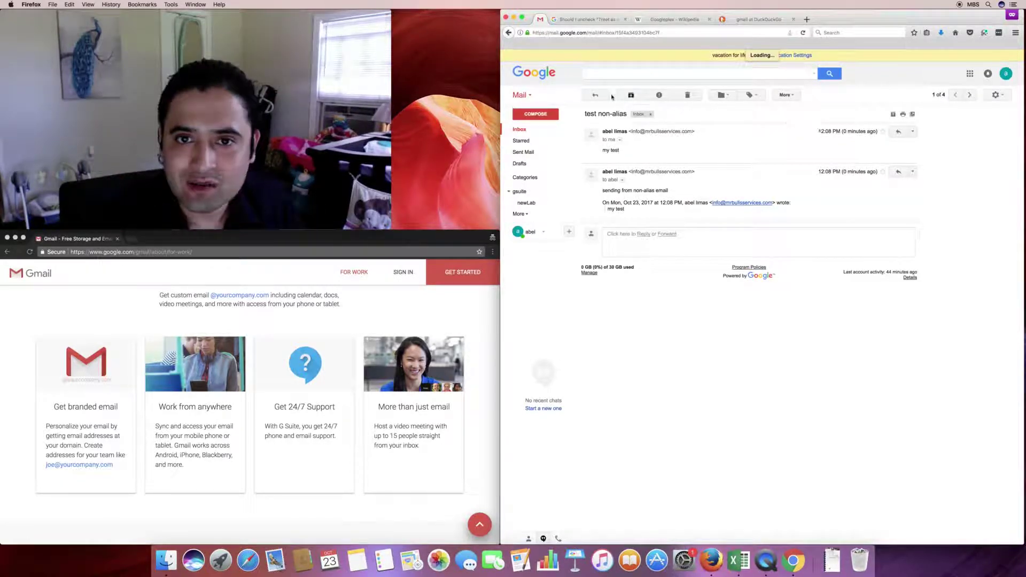
left_click(996, 94)
- Open Settings > Accounts, begin adding another address with alias unticked, then cancel
left_click(993, 175)
left_click(660, 113)
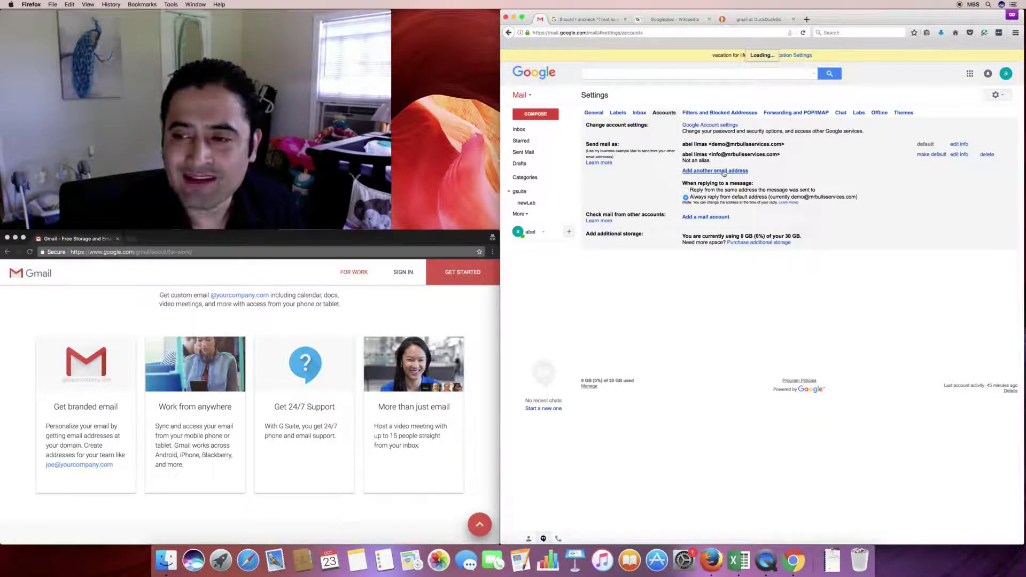
left_click(724, 172)
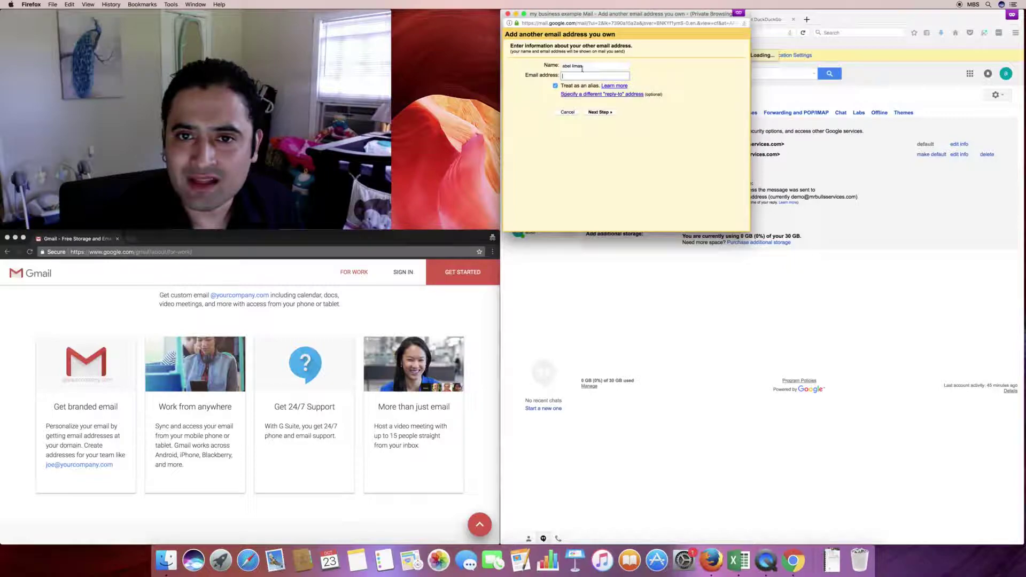
left_click(556, 87)
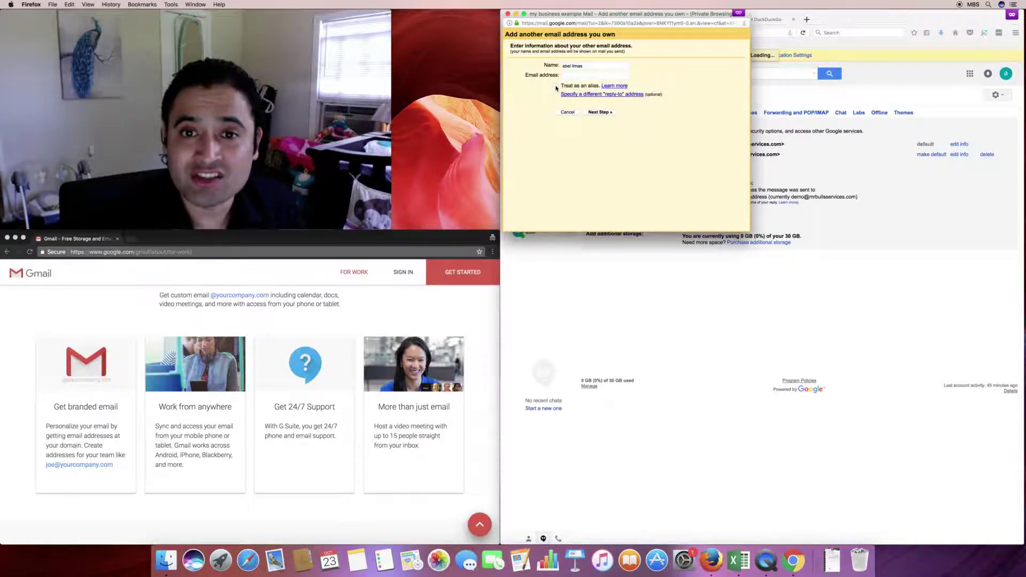
left_click(507, 13)
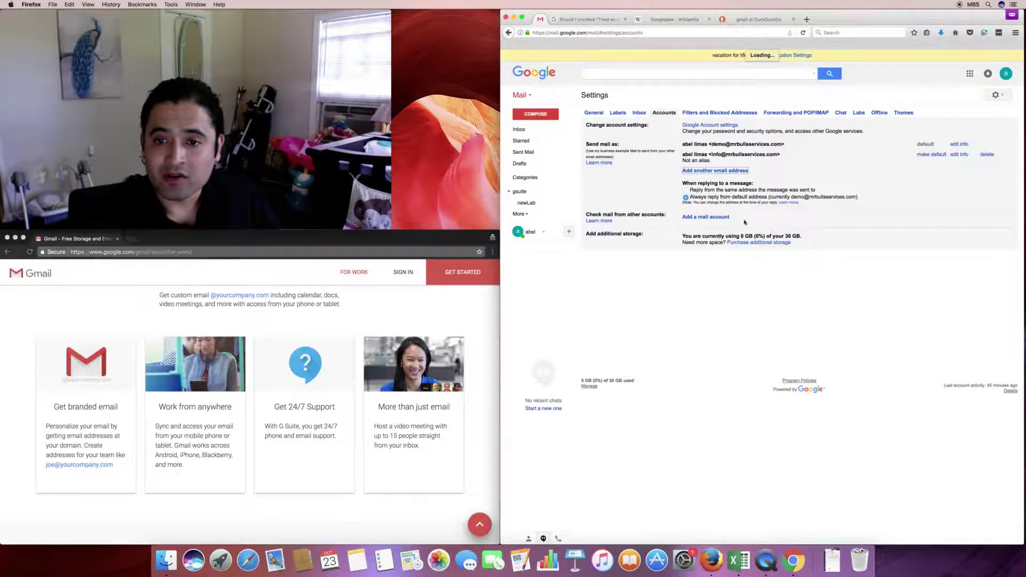
- Start adding the business info@ mail account and step through its username, password and POP server fields
left_click(703, 218)
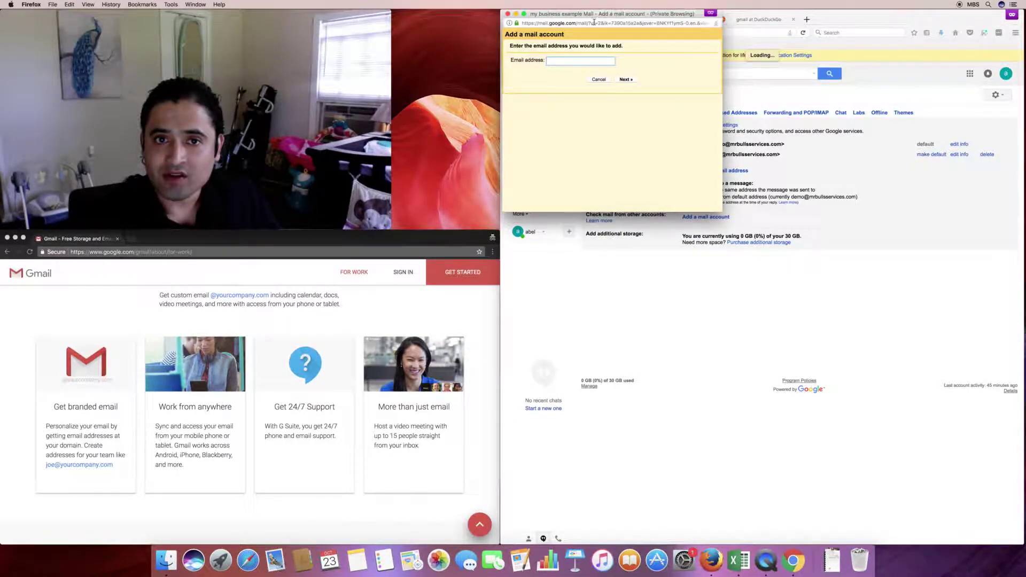
left_click_drag(587, 14, 509, 15)
key("Return")
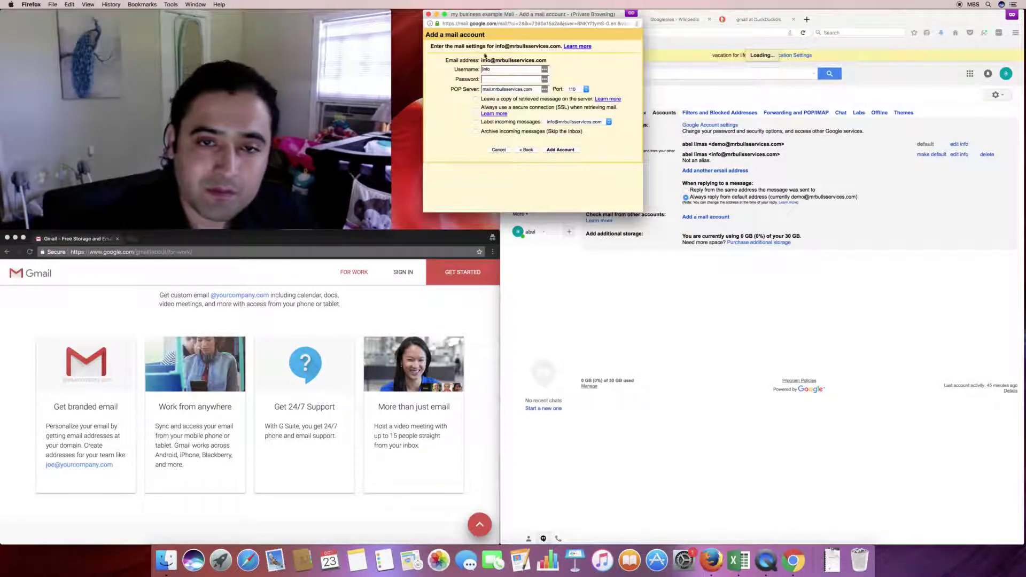
double_click(499, 70)
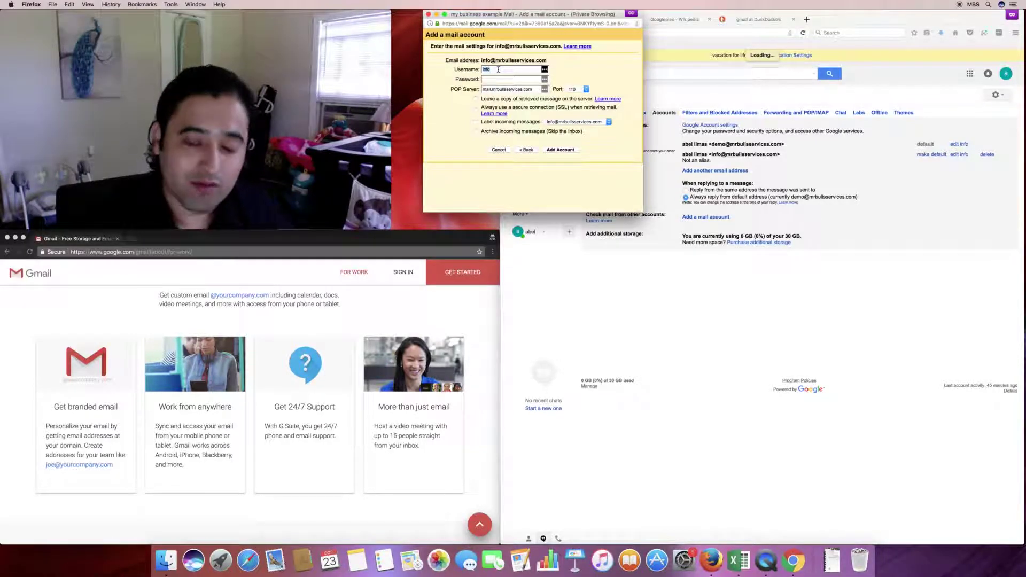
key("Tab")
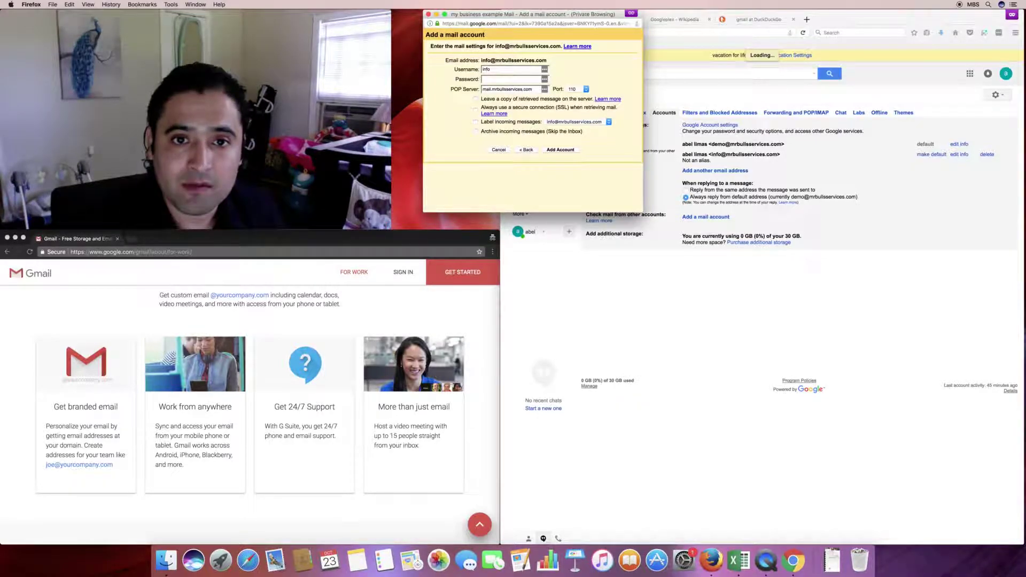
key("Tab")
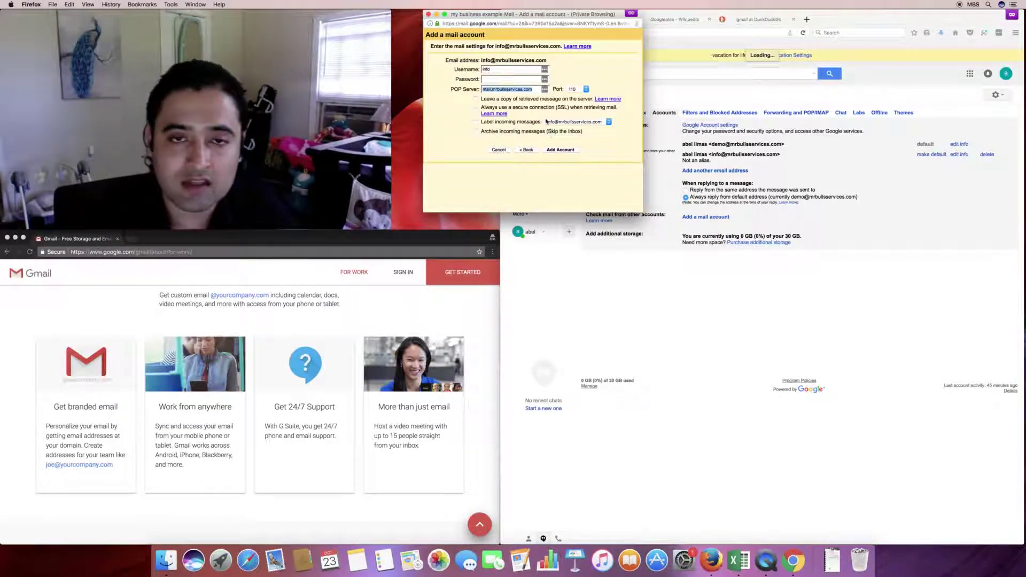
- Close the account window and start a new filter from the info sender to the demo recipient
left_click(428, 14)
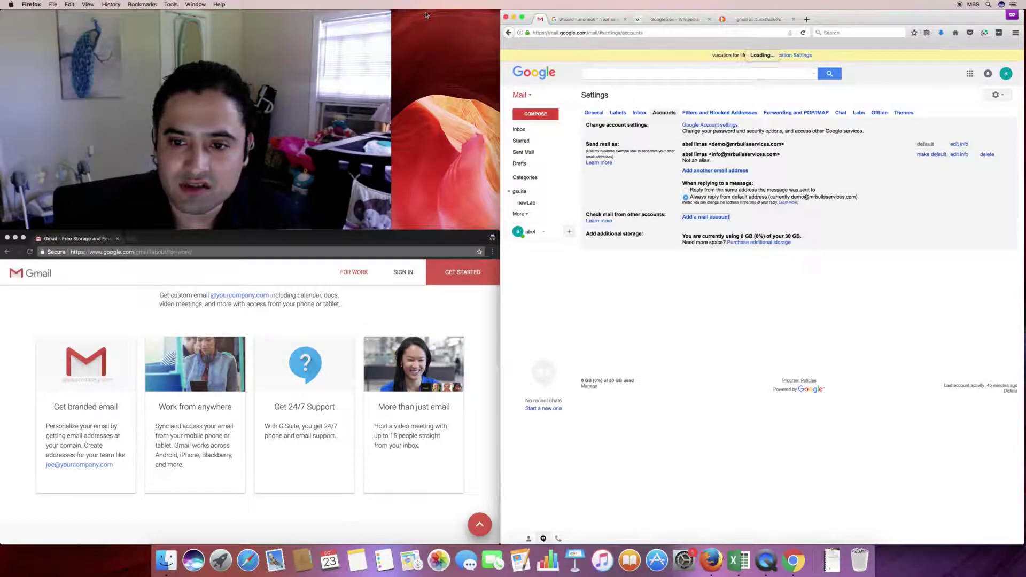
left_click(721, 113)
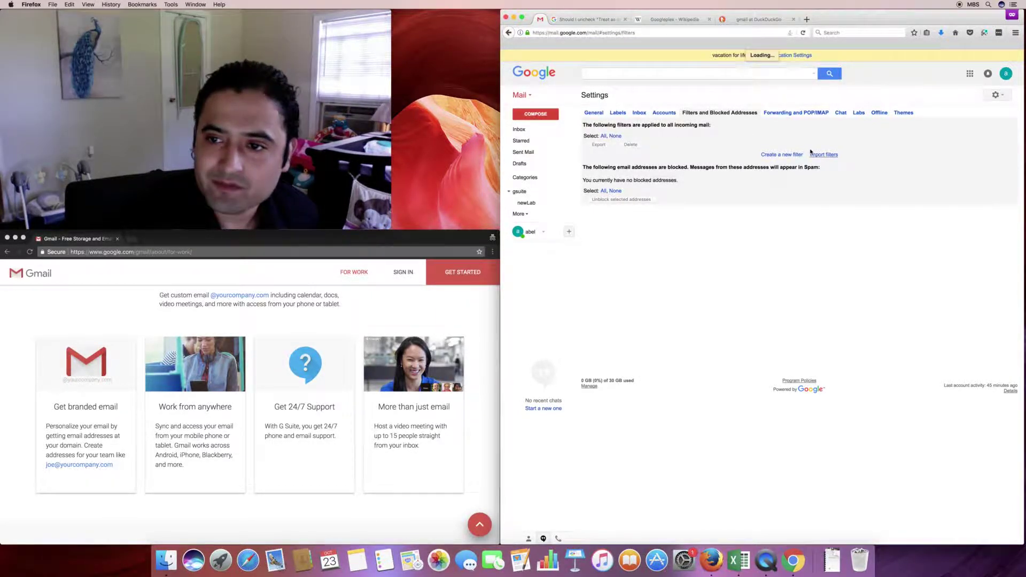
left_click(782, 154)
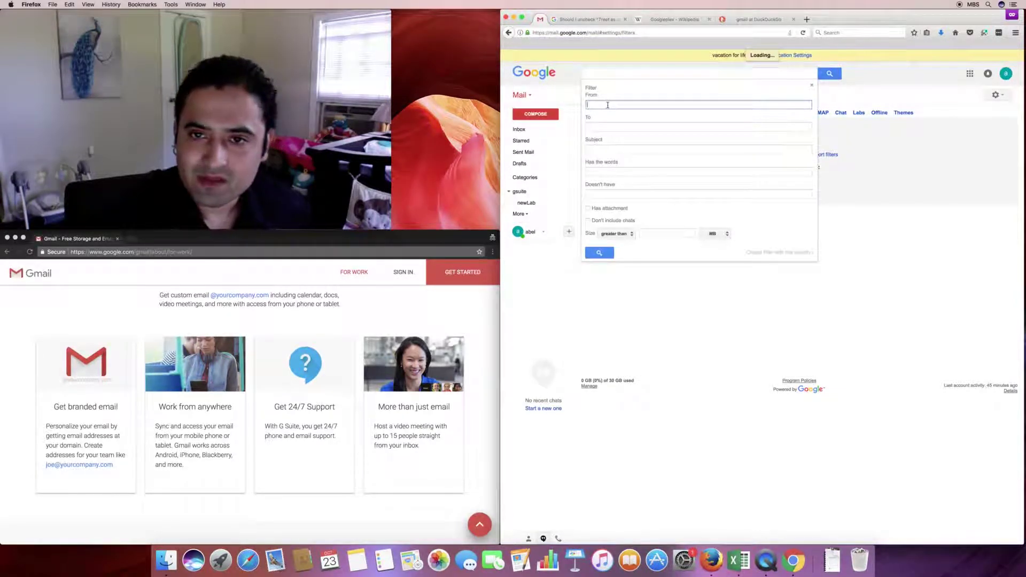
type("info")
key("Return")
key("Tab")
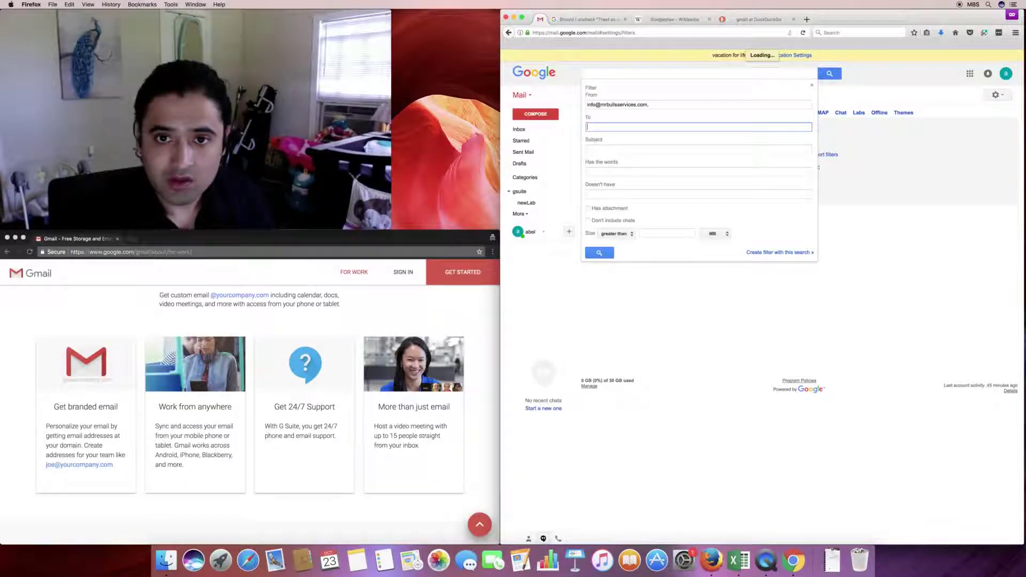
type("demo")
key("Return")
key("Tab")
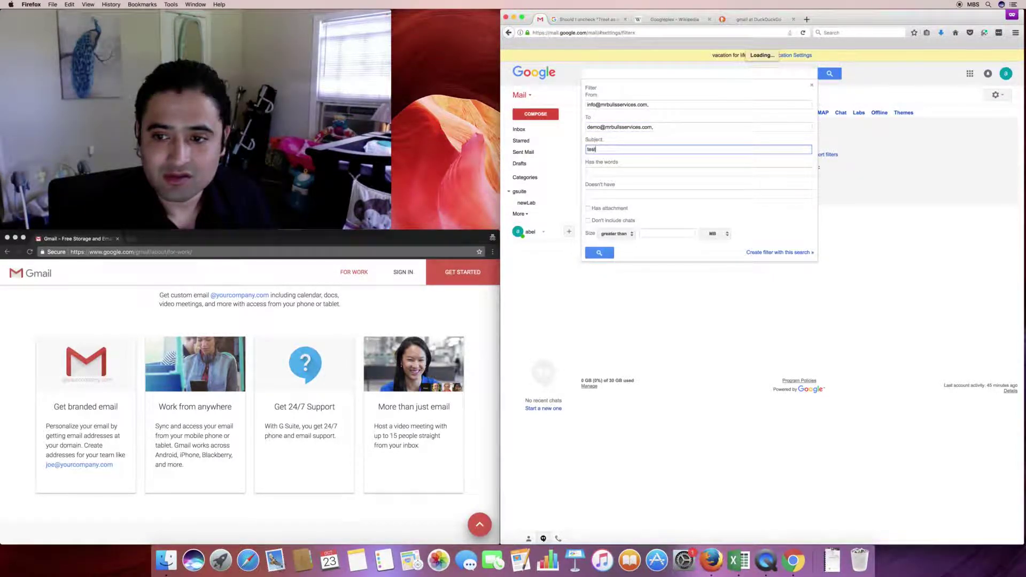
- Add 'filter' as included words and 'non-filt' as excluded, set size to less than, and continue
key("Tab")
type("filter")
key("Tab")
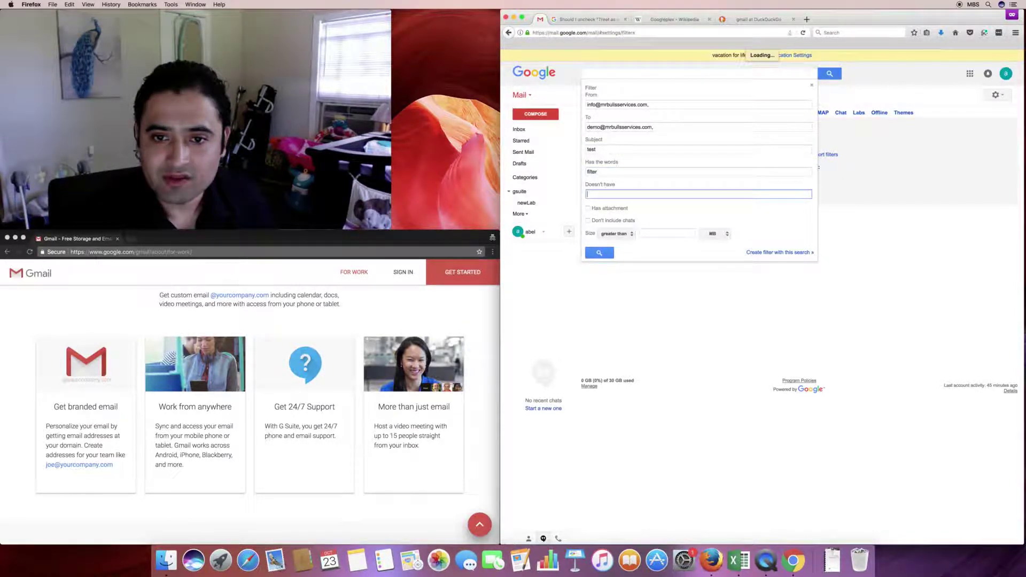
type("non-filt")
key("Tab")
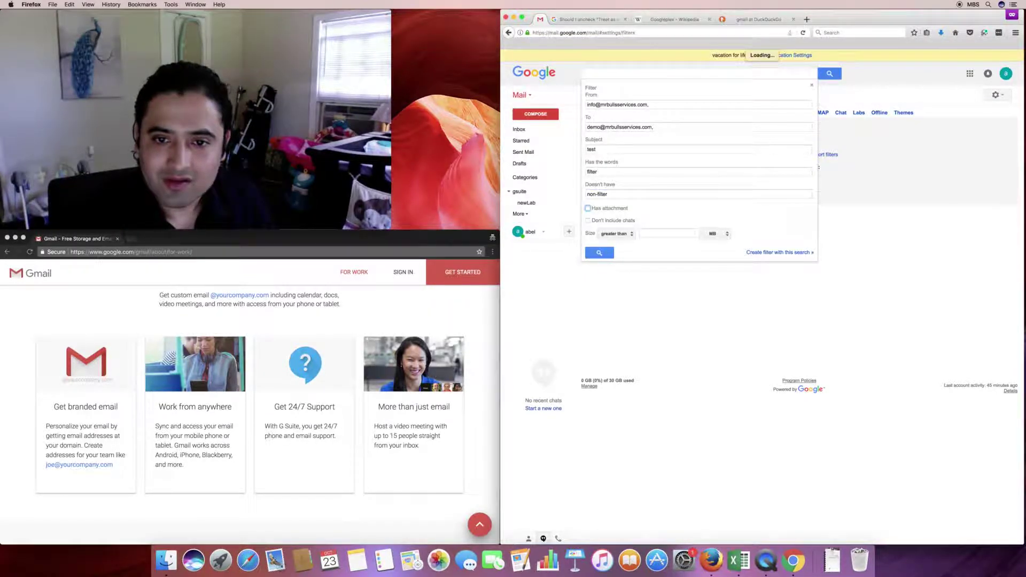
key("Tab")
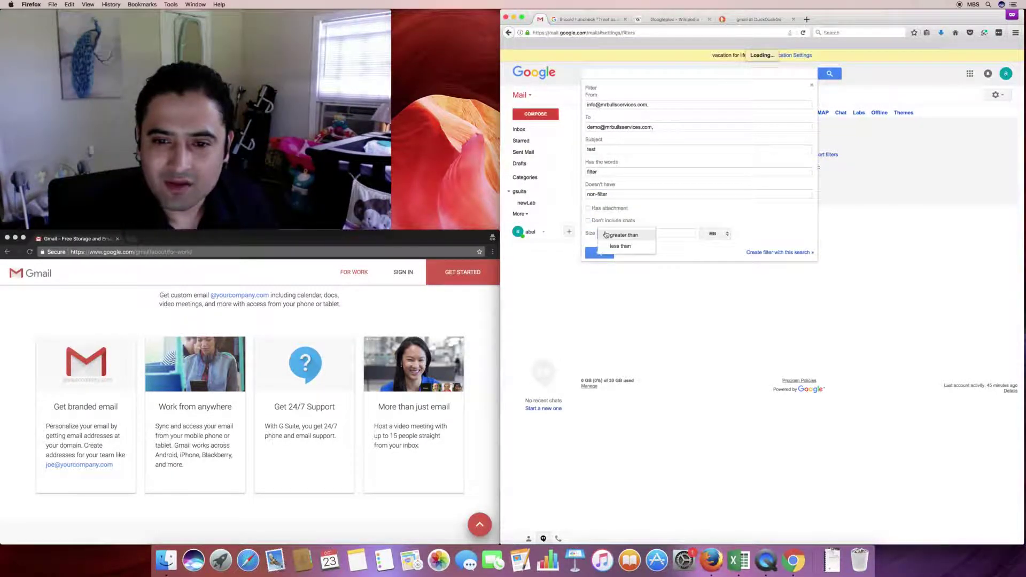
left_click(606, 235)
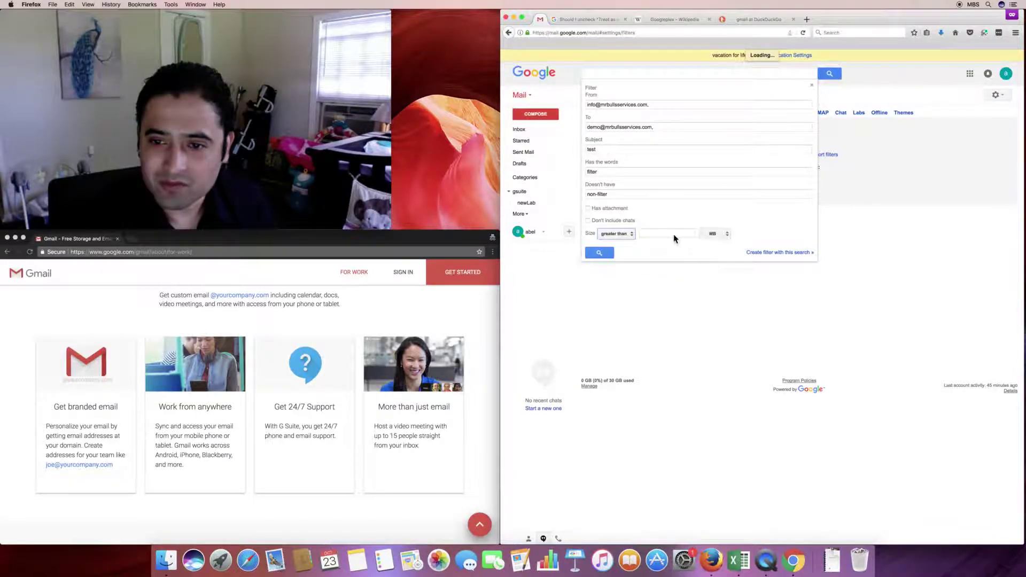
left_click(617, 235)
left_click(621, 247)
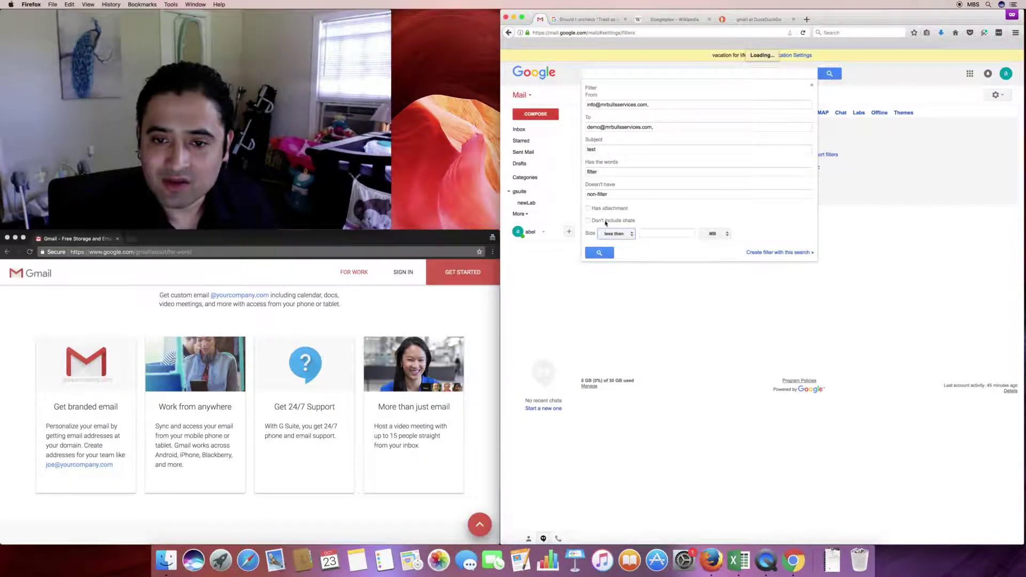
left_click(784, 251)
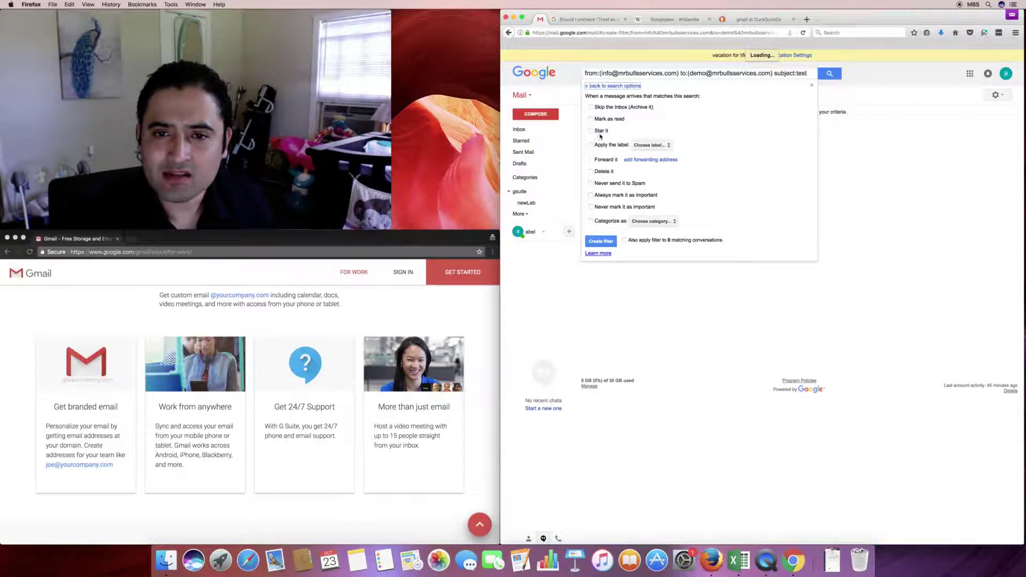
- Review the filter's label and category options and its search criteria without changes
left_click(656, 146)
left_click(658, 147)
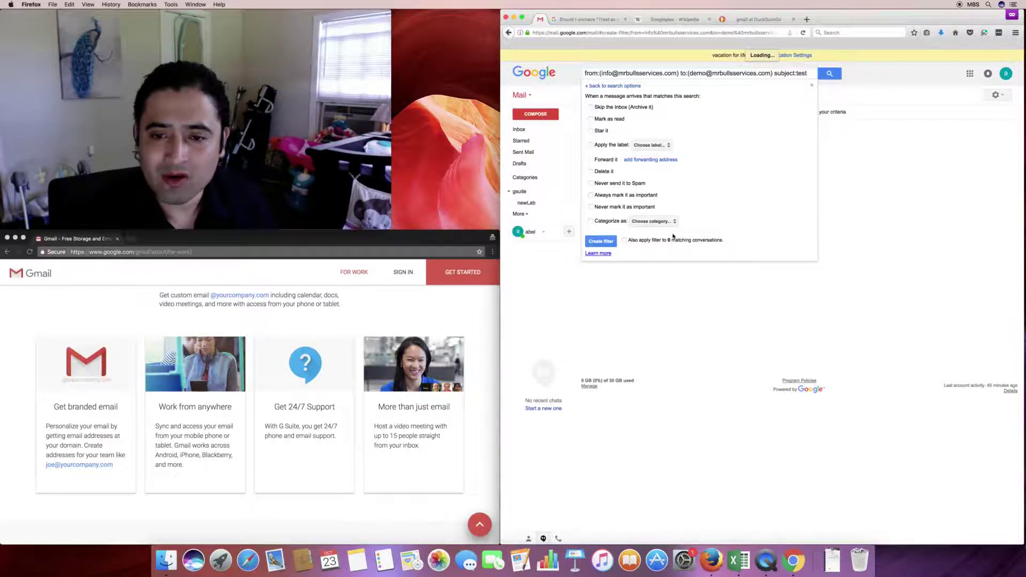
left_click(663, 222)
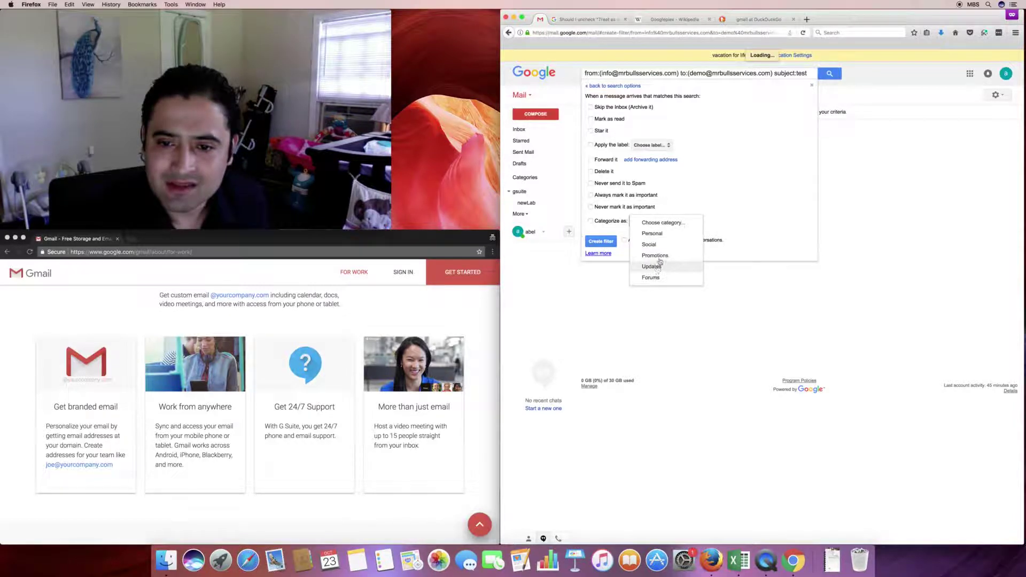
left_click(663, 223)
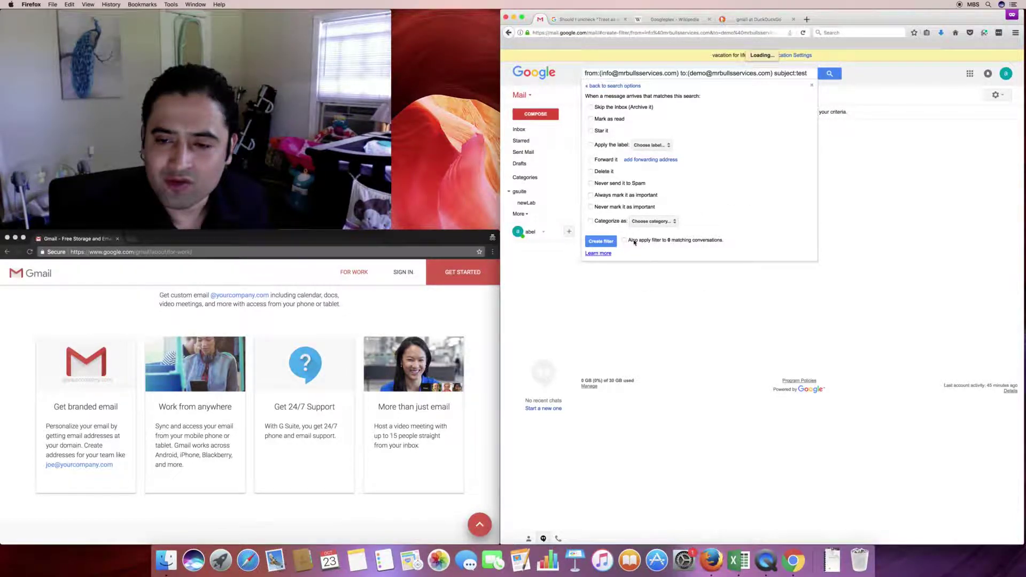
left_click(604, 86)
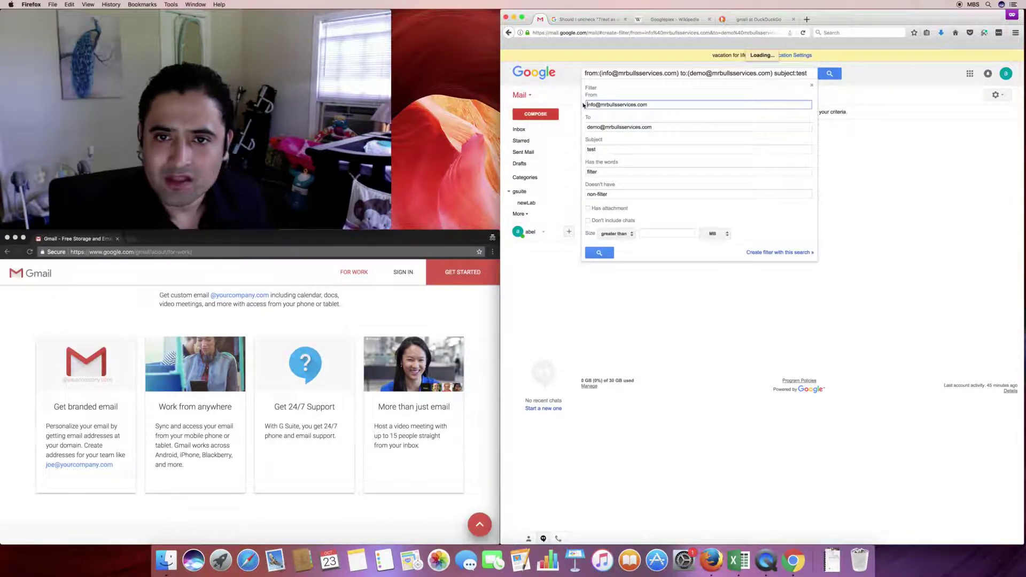
left_click(606, 169)
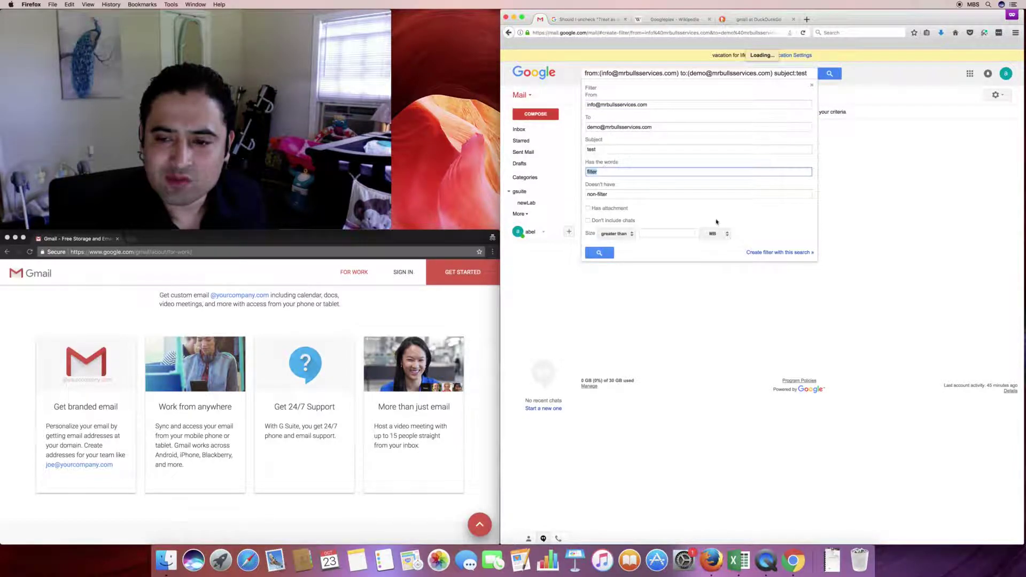
left_click(779, 253)
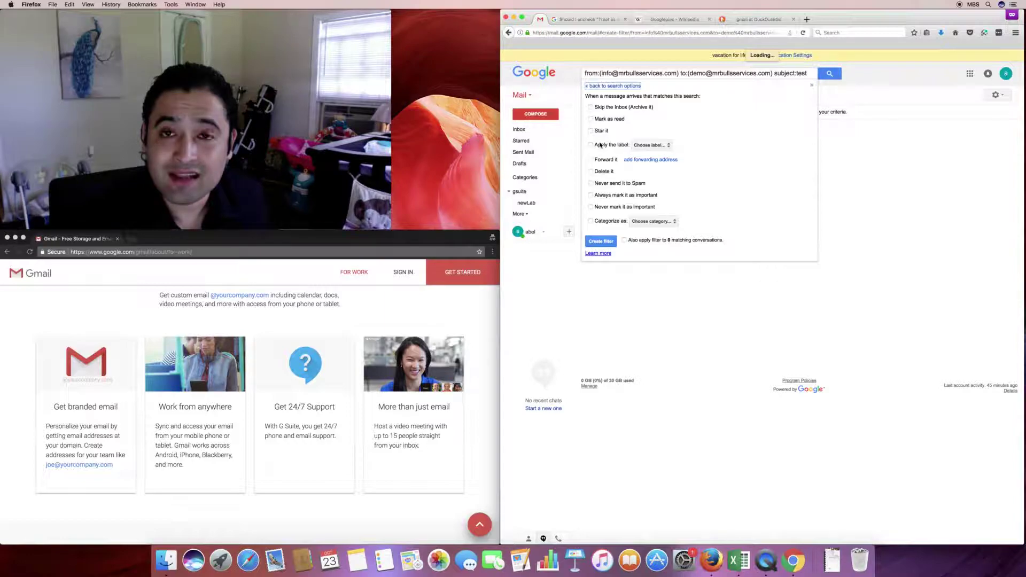
left_click(604, 86)
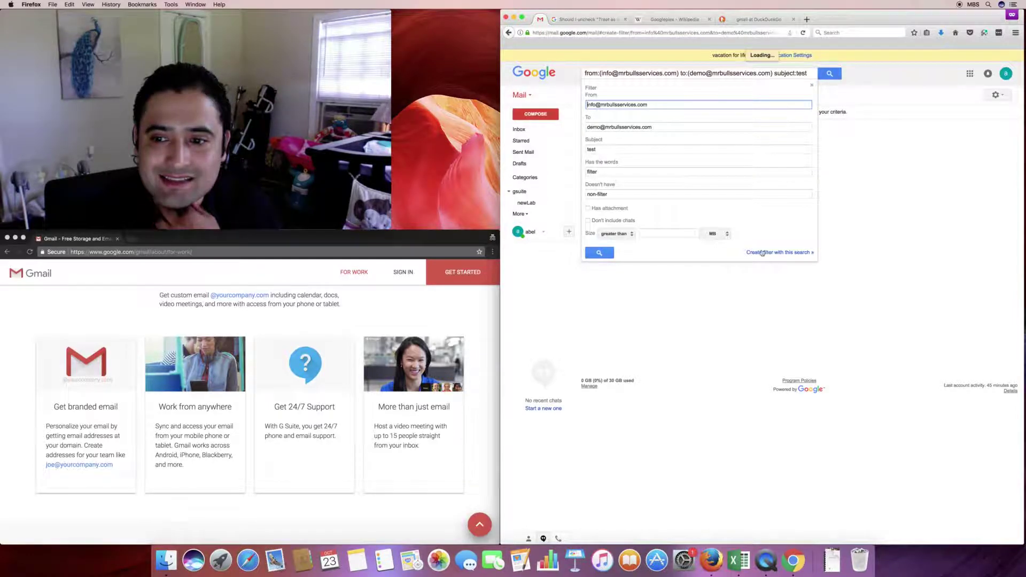
left_click(780, 252)
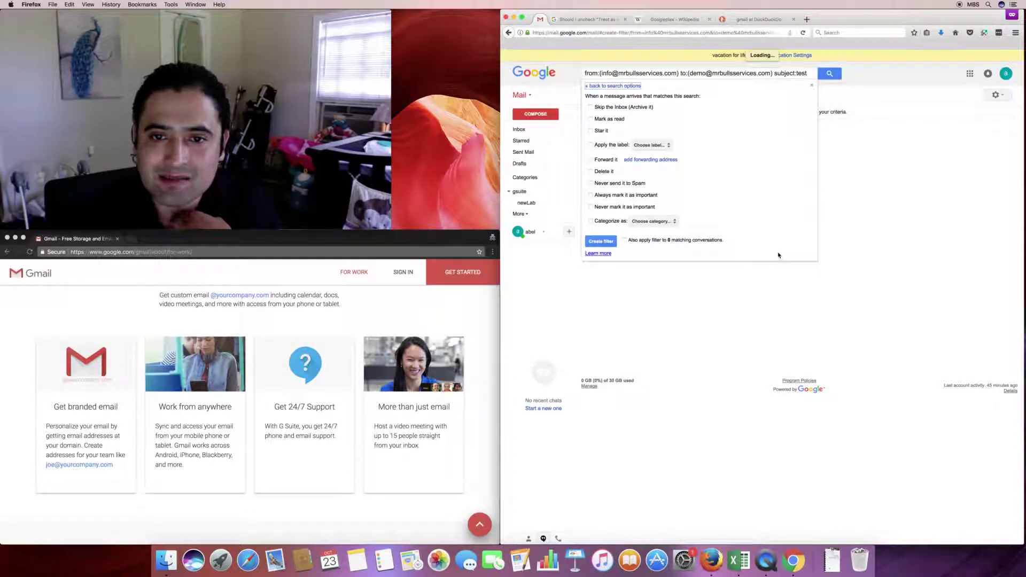
- Apply the gsuite/newLab label to matching mail and create the filter
left_click(651, 145)
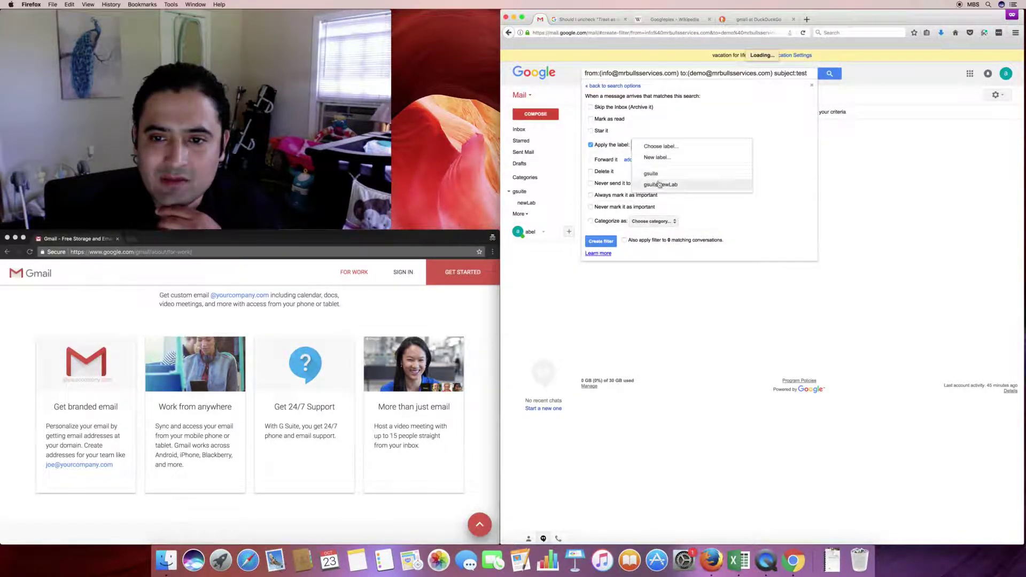
left_click(695, 186)
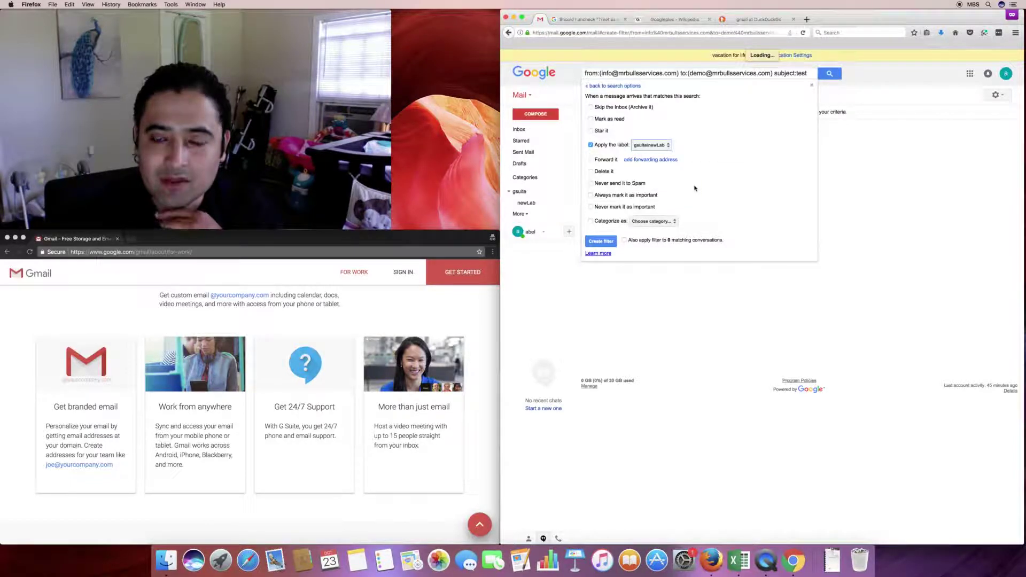
left_click(600, 241)
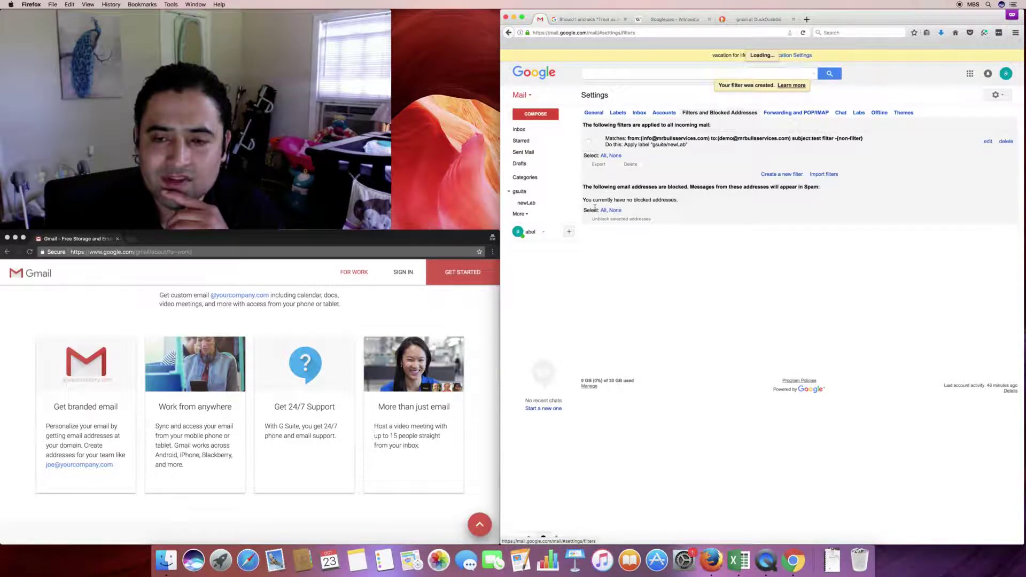
- Send a message with subject 'test' to the demo address, keeping the current sender
left_click(535, 114)
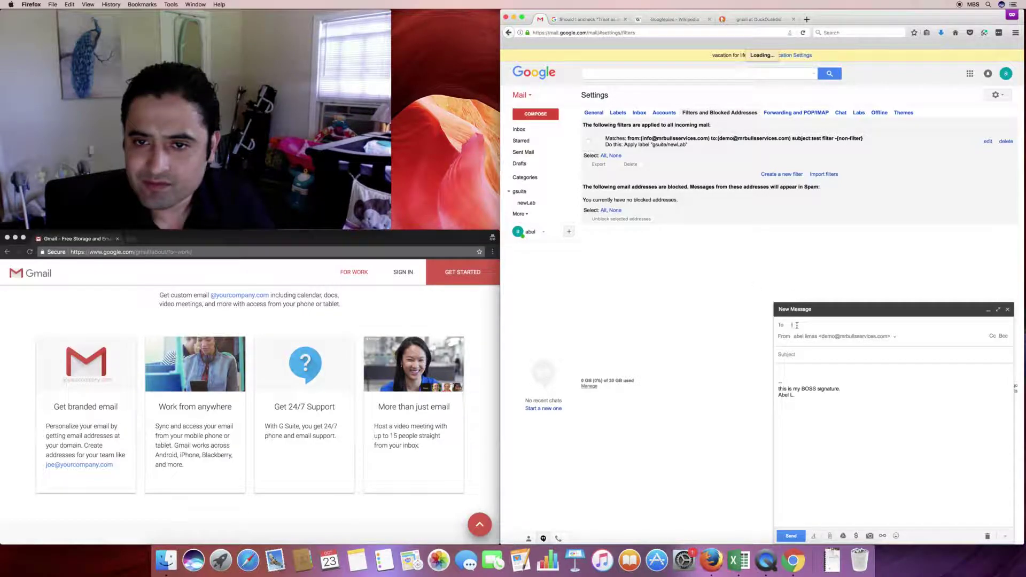
type("de")
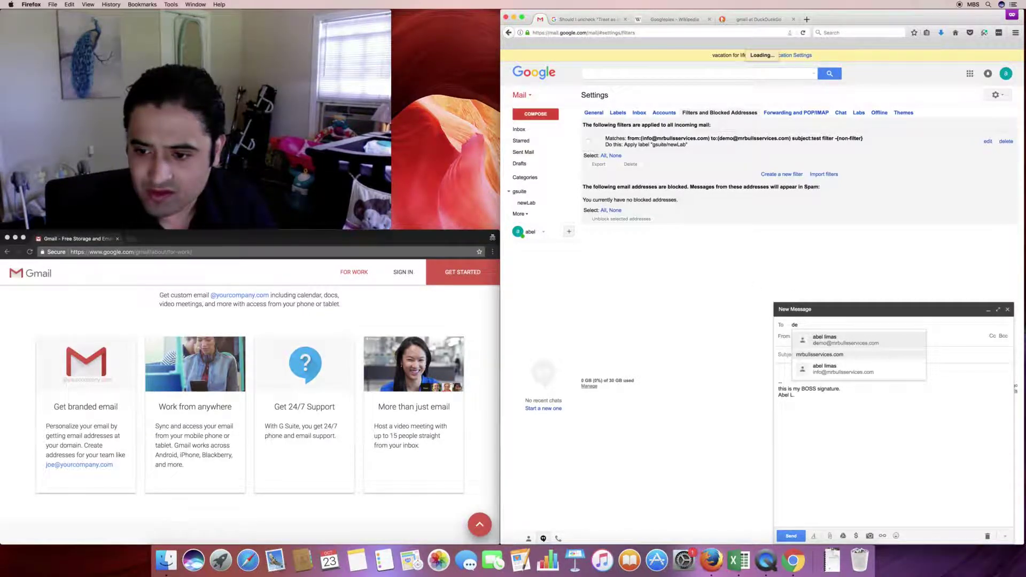
key("Return")
left_click(866, 338)
left_click(866, 363)
left_click(831, 357)
type("test")
key("Tab")
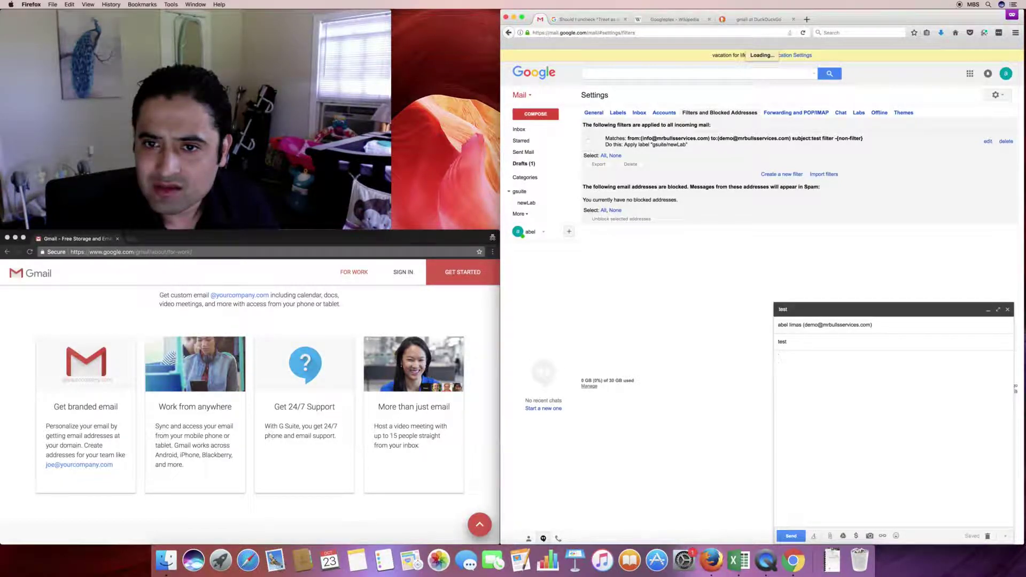
left_click(797, 537)
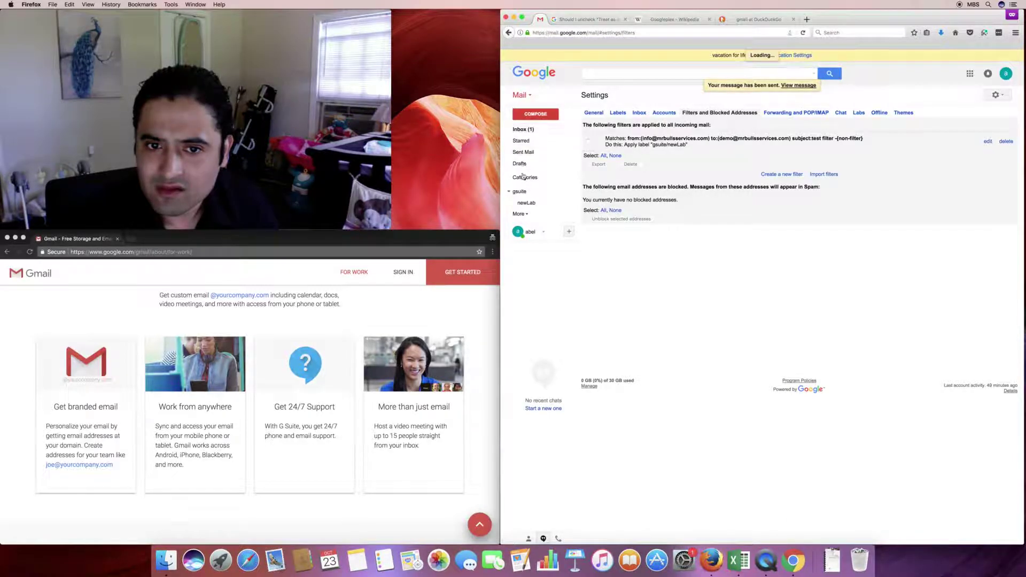
- Check the newLab label and the arrived 'test' message's details, then open Gmail settings
left_click(525, 202)
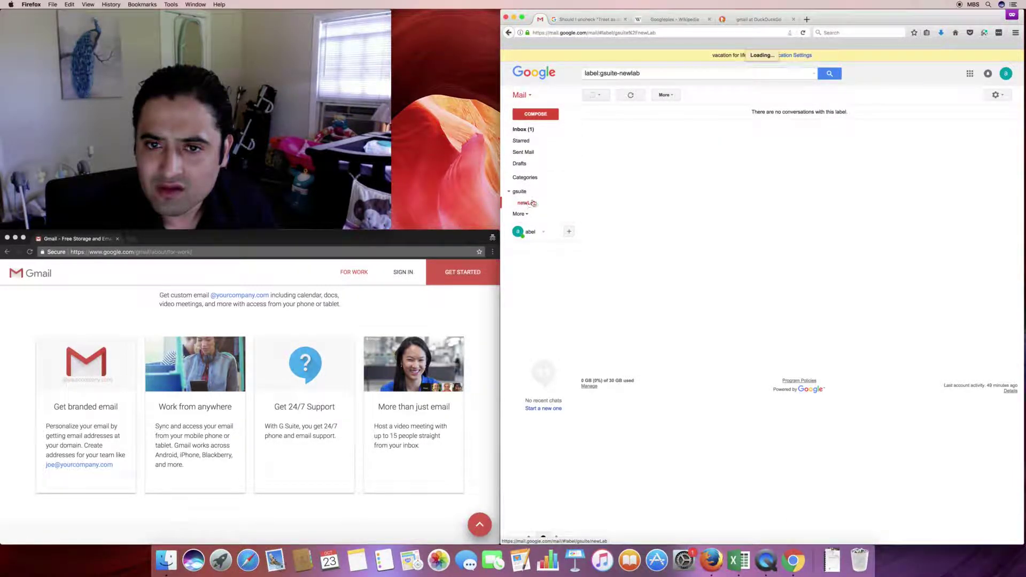
left_click(531, 129)
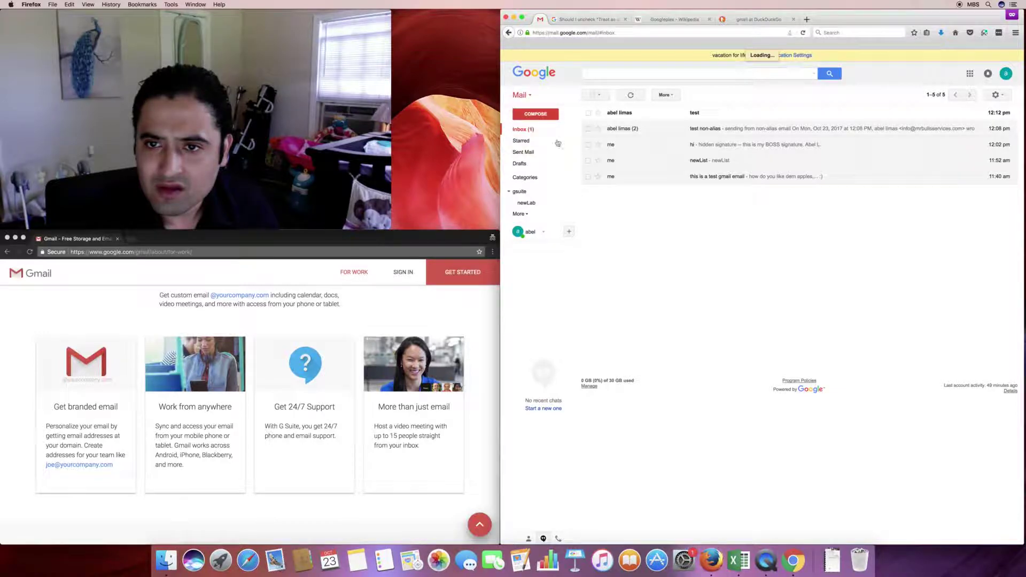
left_click(667, 117)
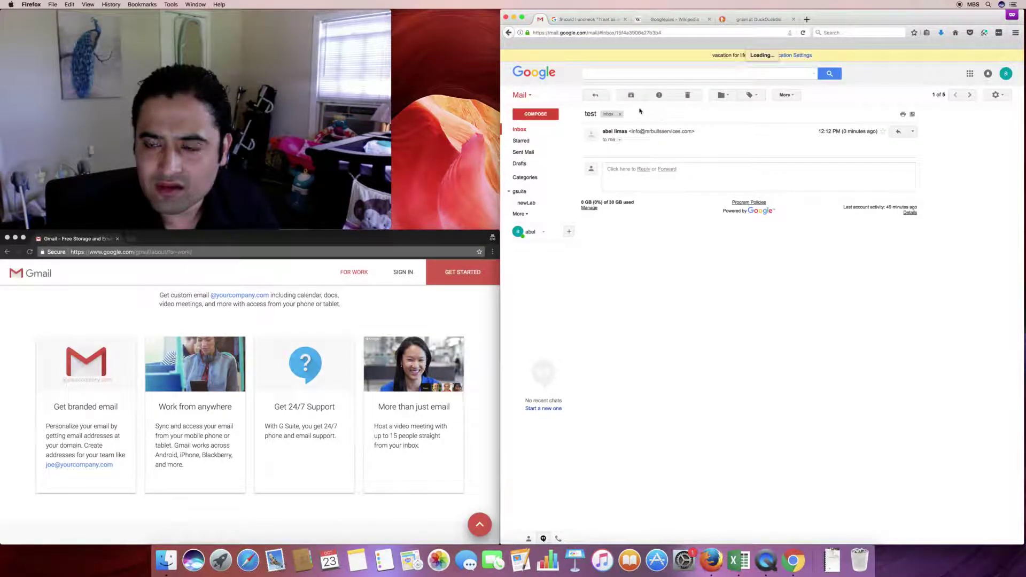
left_click(620, 140)
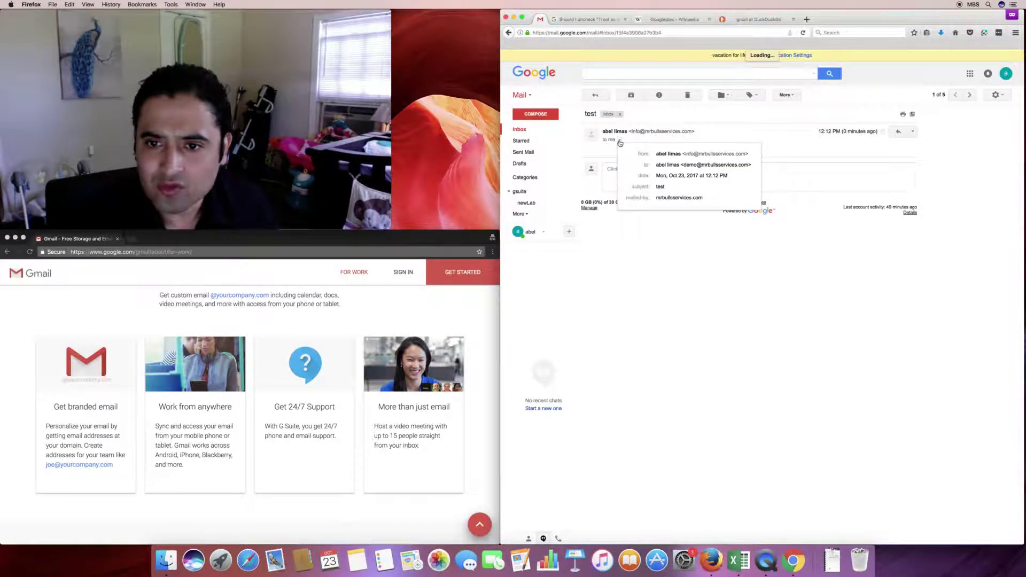
left_click(620, 141)
left_click(519, 214)
left_click(996, 95)
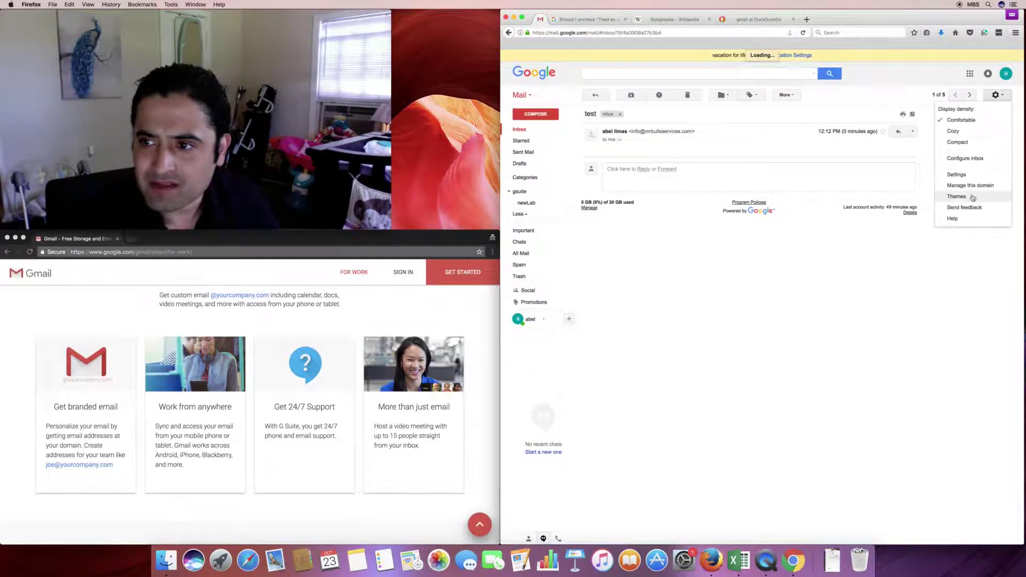
left_click(958, 175)
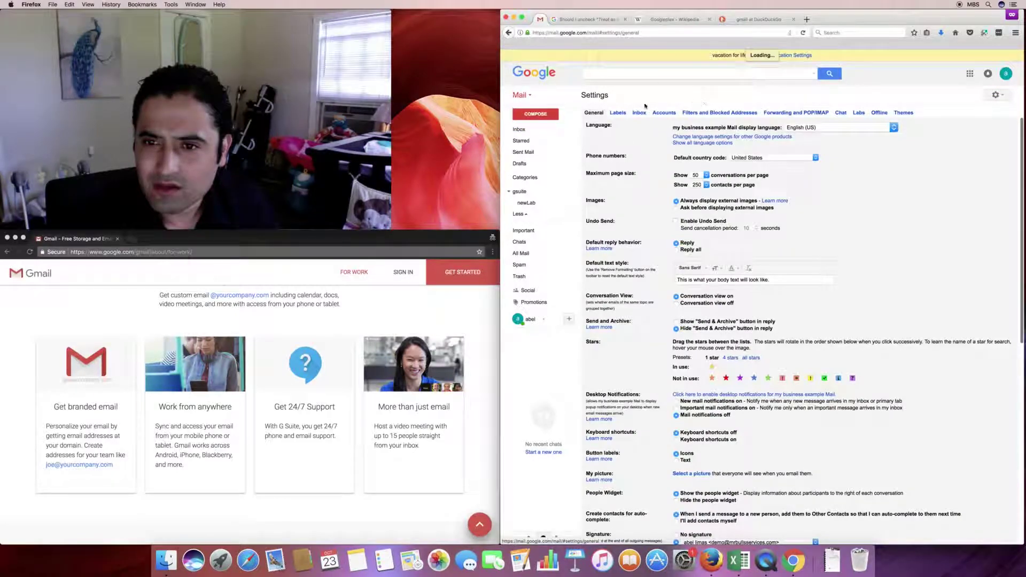
- Open the newLab filter under Filters and Blocked Addresses to review it, then close it
left_click(711, 113)
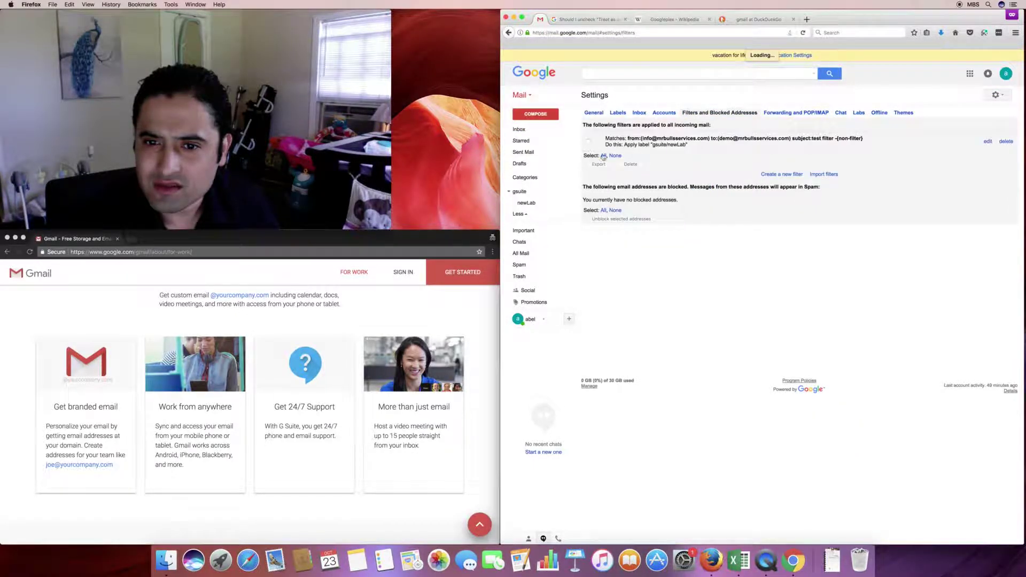
left_click(987, 142)
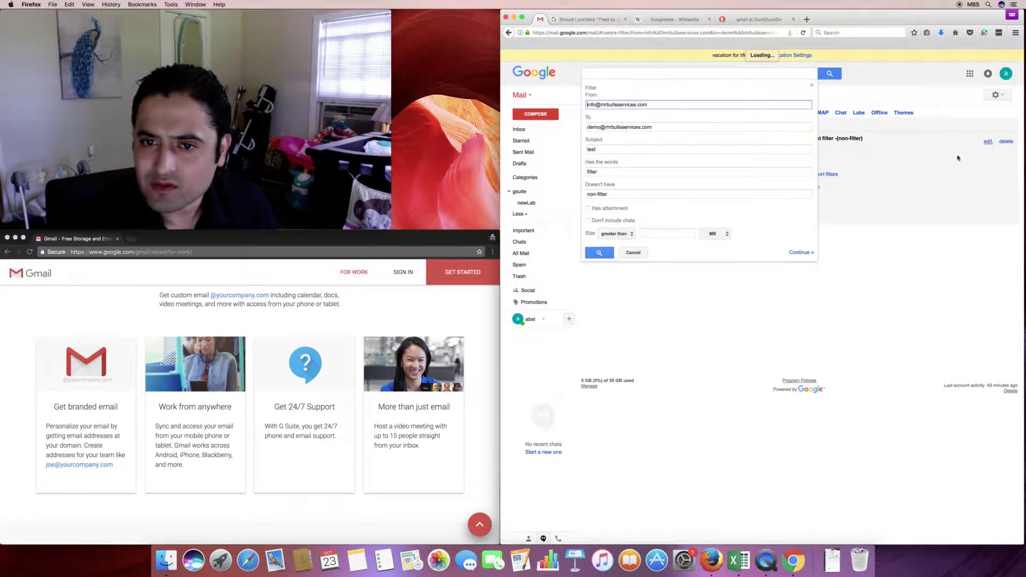
double_click(590, 171)
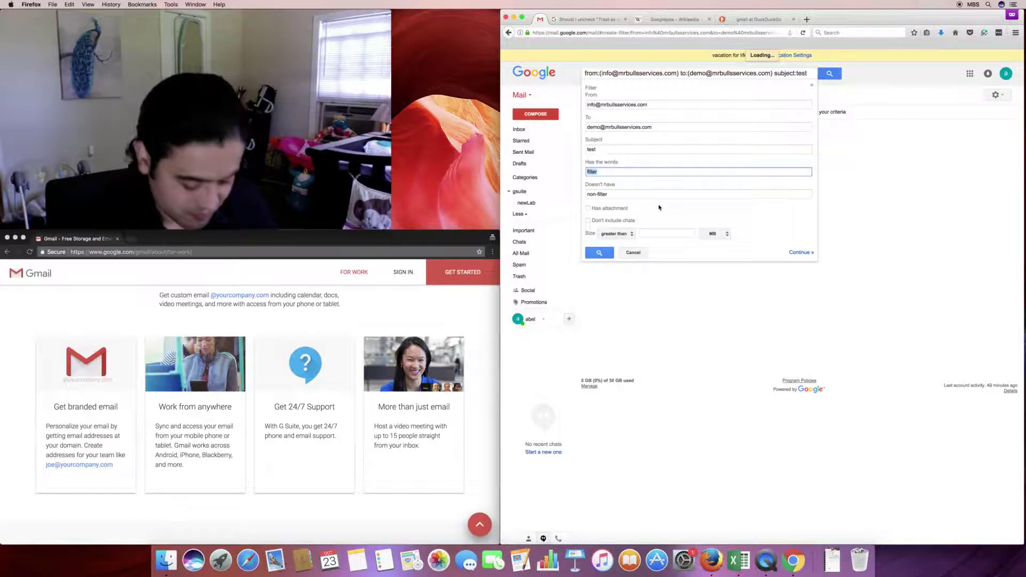
key("Escape")
- Send a message from the second address to the demo contact with subject 'test' and body 'filter'
key("c")
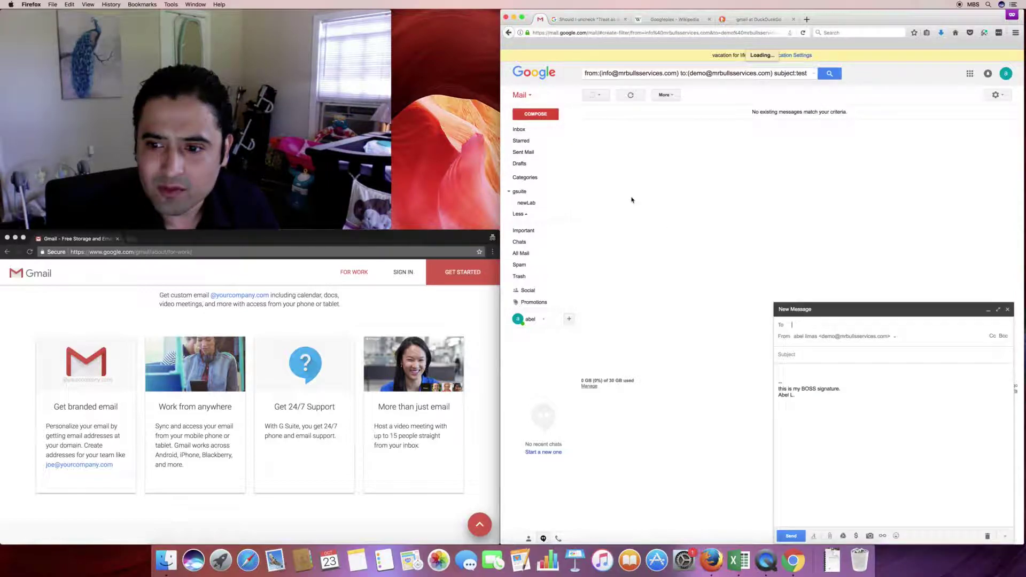
type("de")
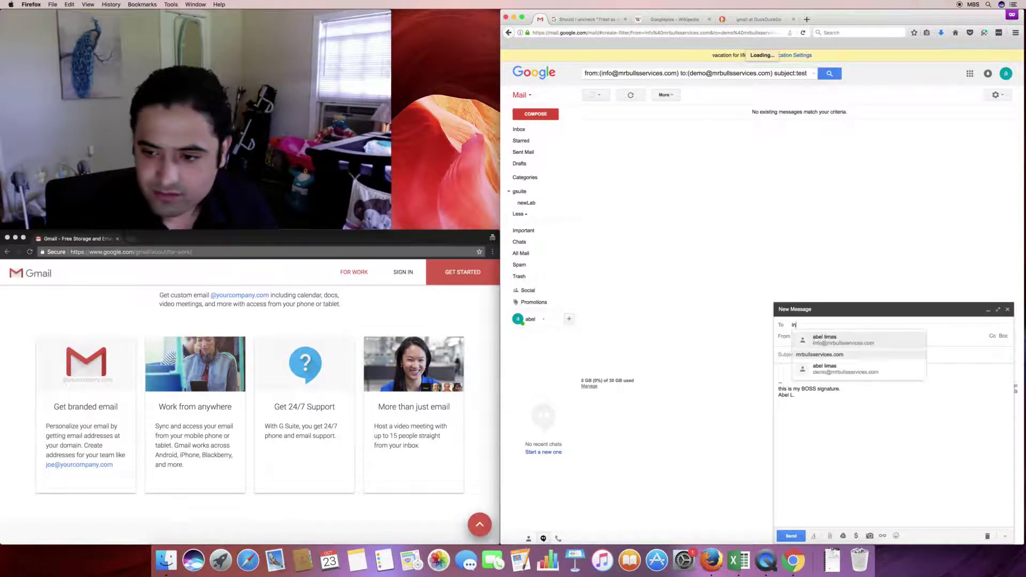
key("Return")
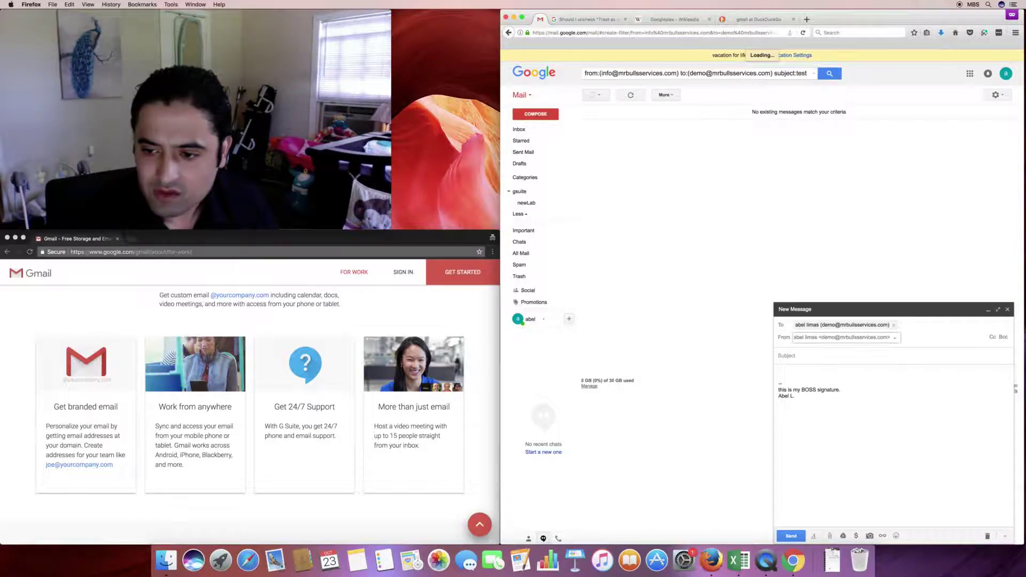
left_click(877, 337)
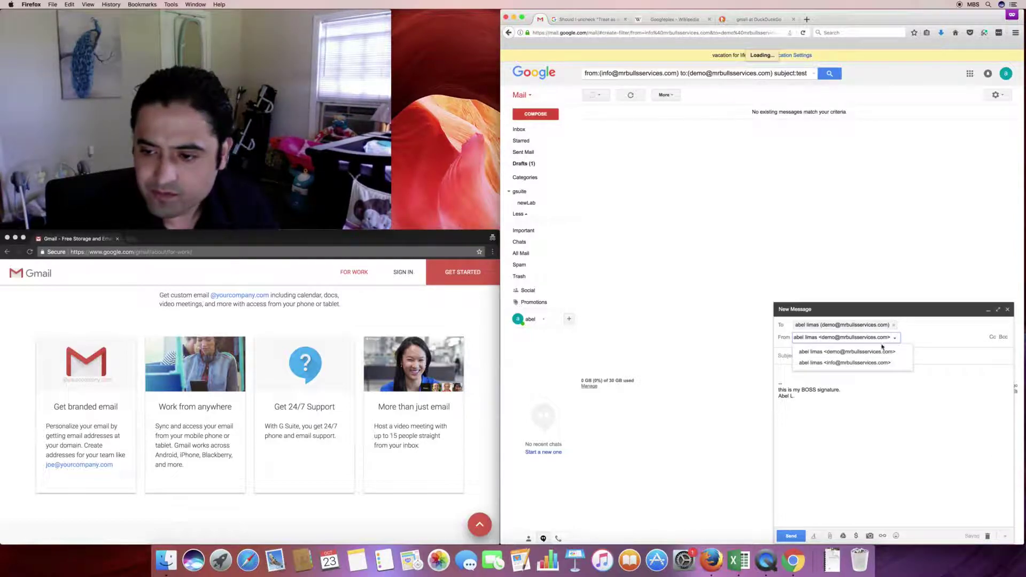
left_click(867, 363)
left_click(853, 353)
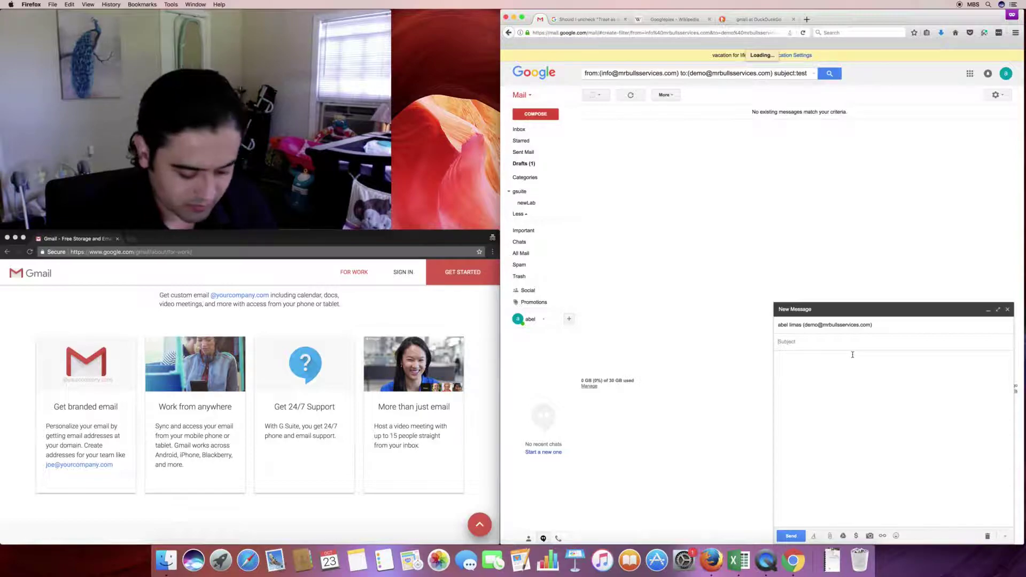
type("test")
key("Tab")
type("filter")
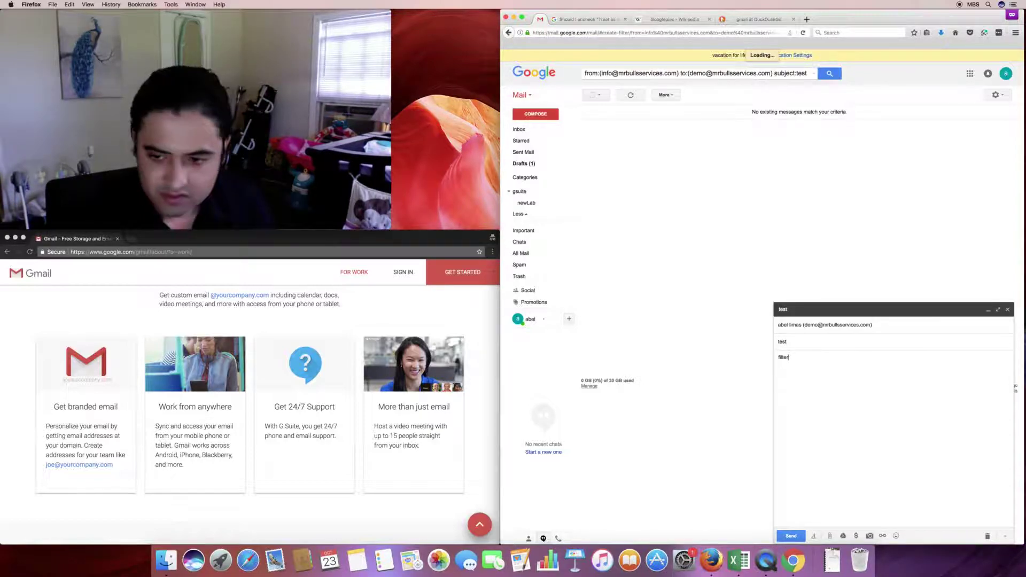
left_click(787, 536)
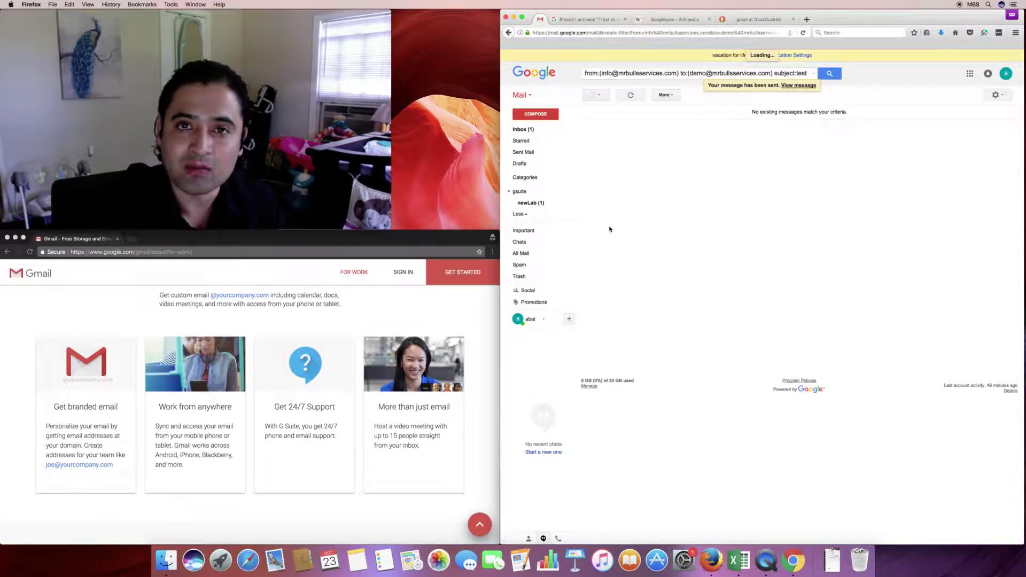
- Open the newLab label to confirm the test conversation is filed there, then return to Inbox
left_click(530, 203)
left_click(626, 113)
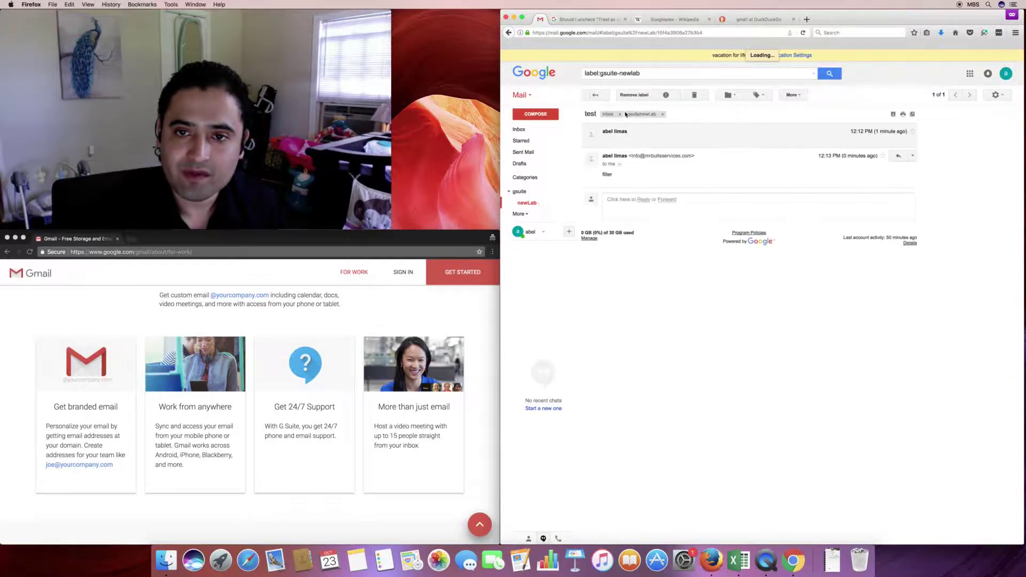
left_click(519, 130)
- In Settings, view the Filters and Blocked Addresses tab, then the Forwarding and POP/IMAP tab
left_click(997, 94)
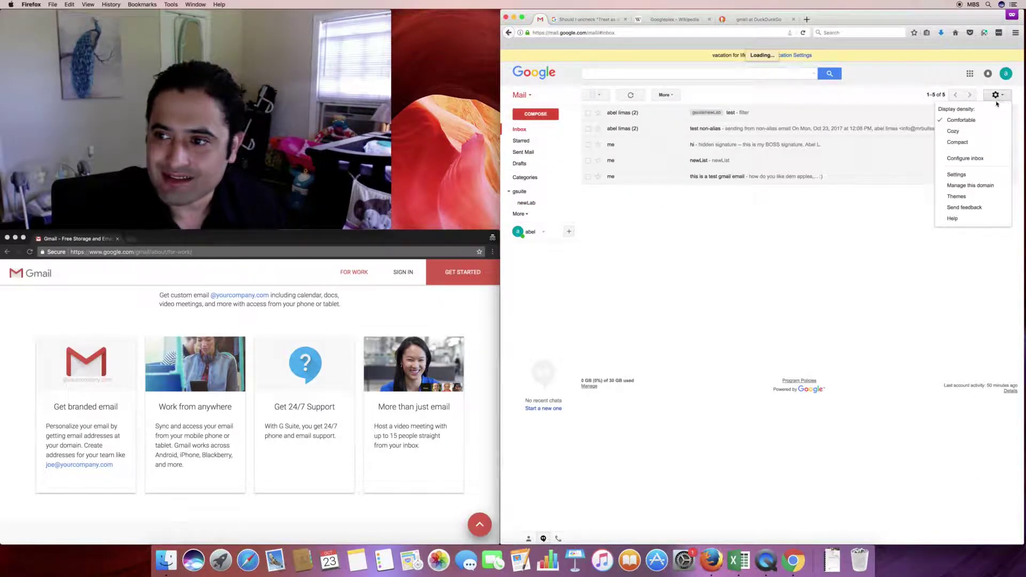
left_click(957, 174)
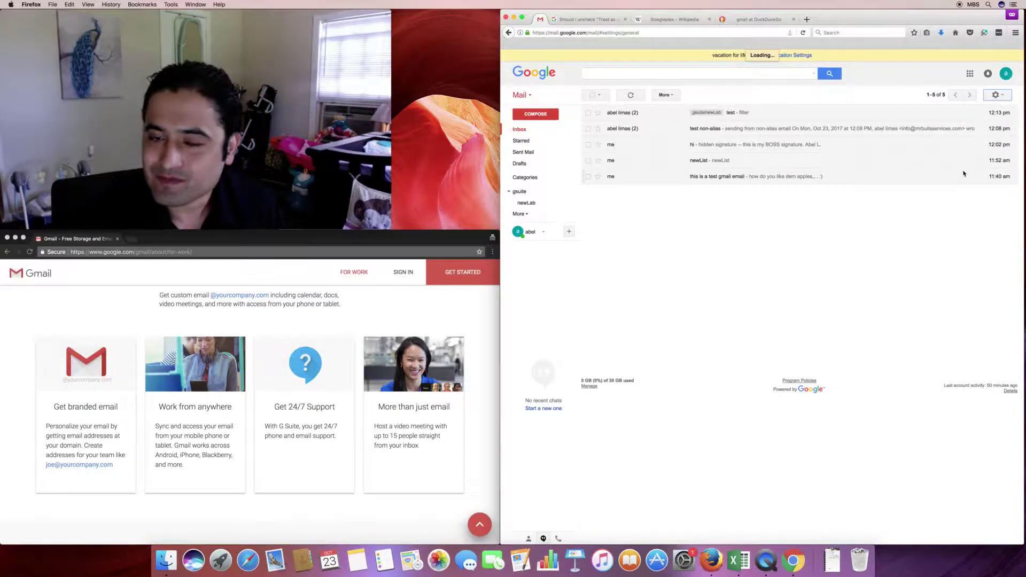
left_click(714, 113)
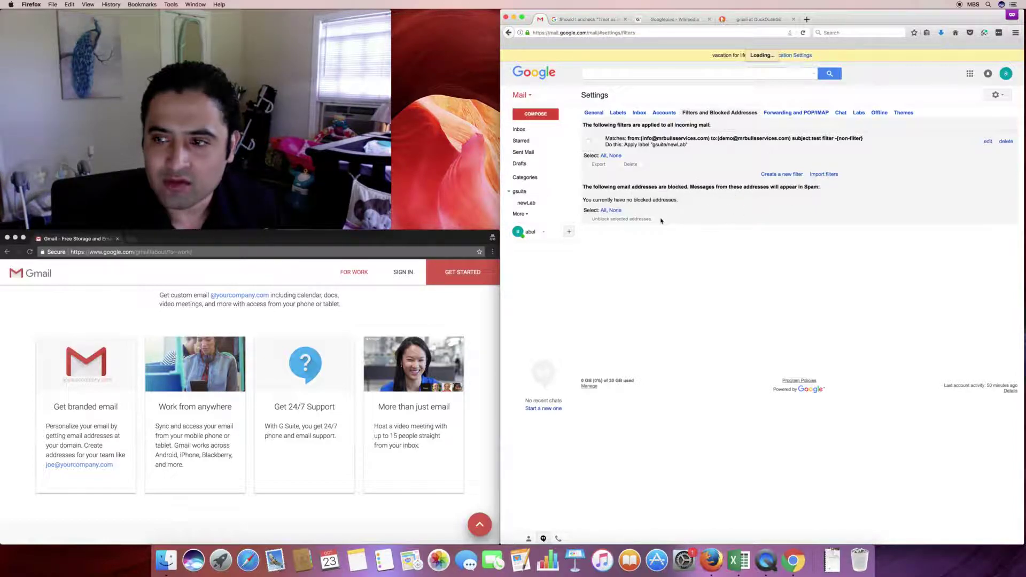
left_click(785, 111)
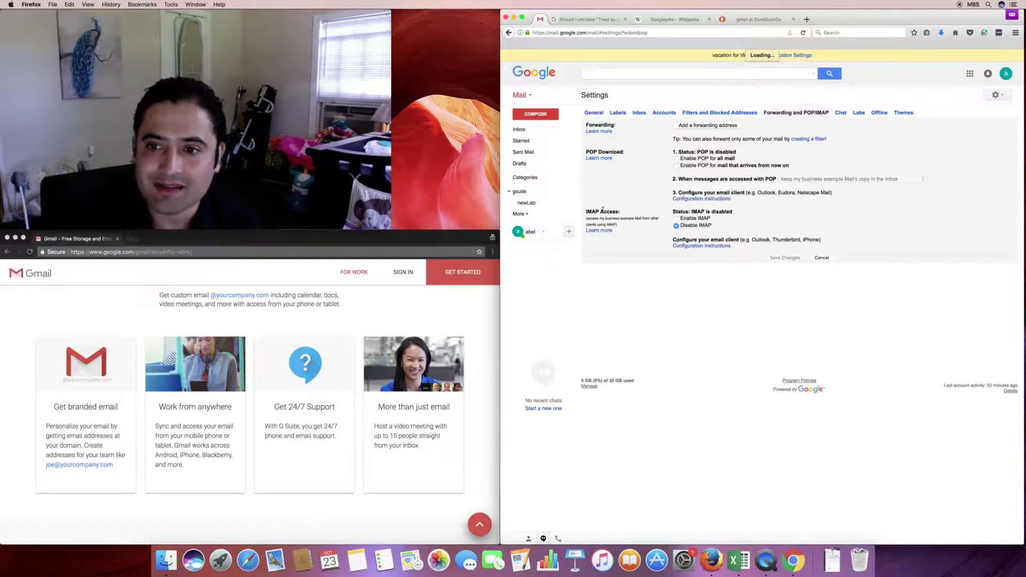
- Start adding a forwarding address from the Forwarding and POP/IMAP tab
triple_click(602, 213)
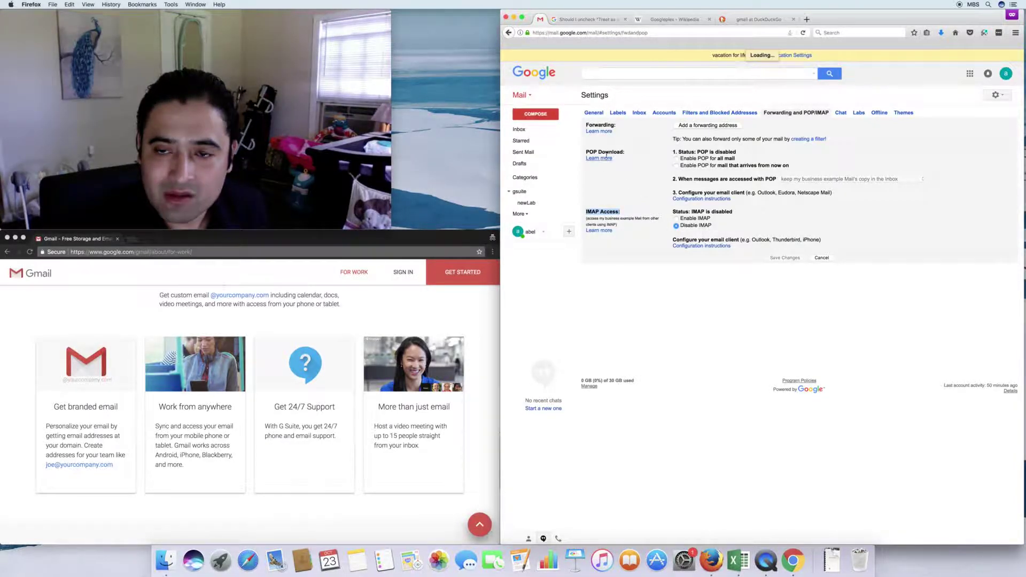
left_click(588, 123)
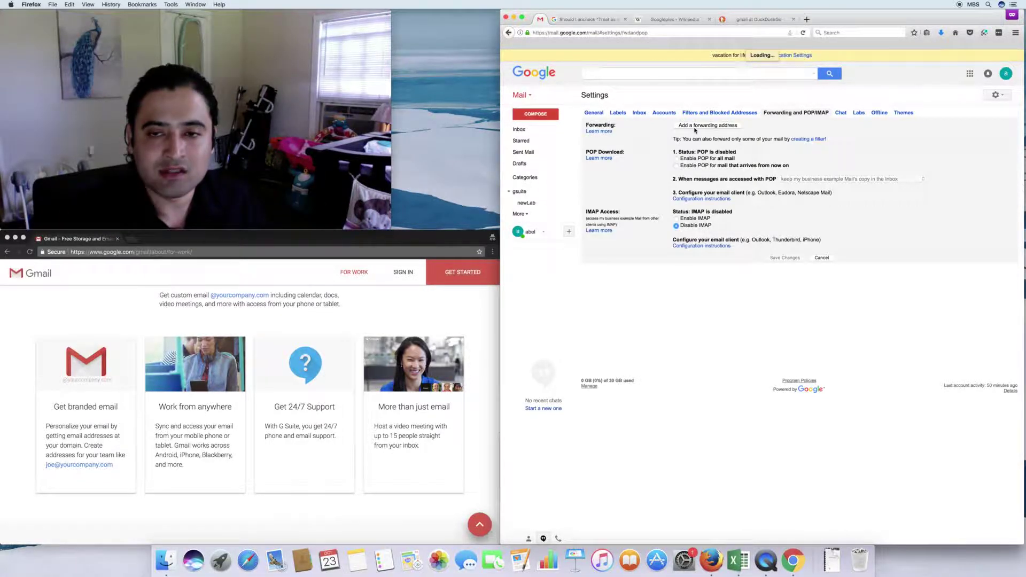
left_click(695, 128)
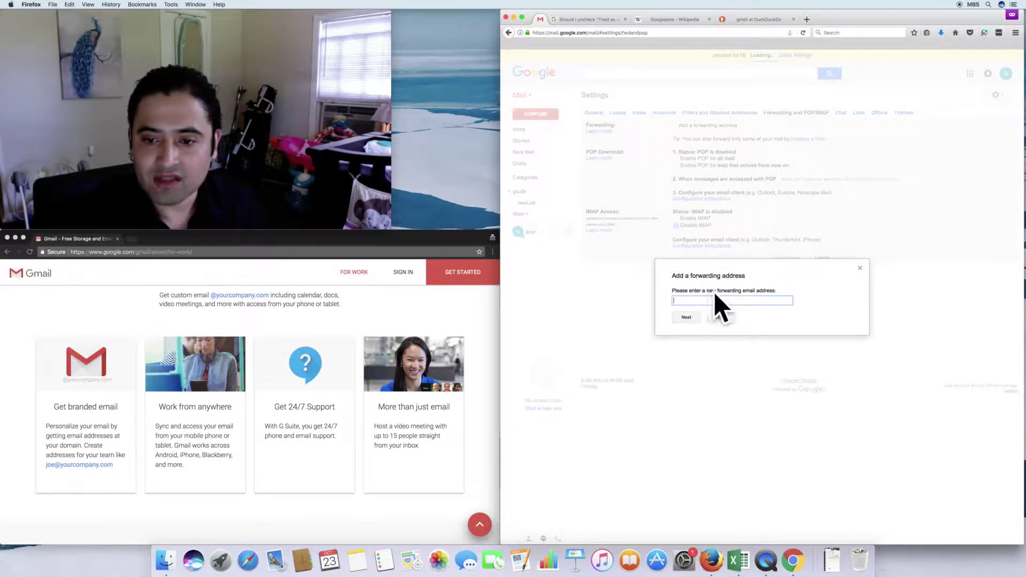
- Close the 'Add a forwarding address' dialog without entering an address
left_click(860, 268)
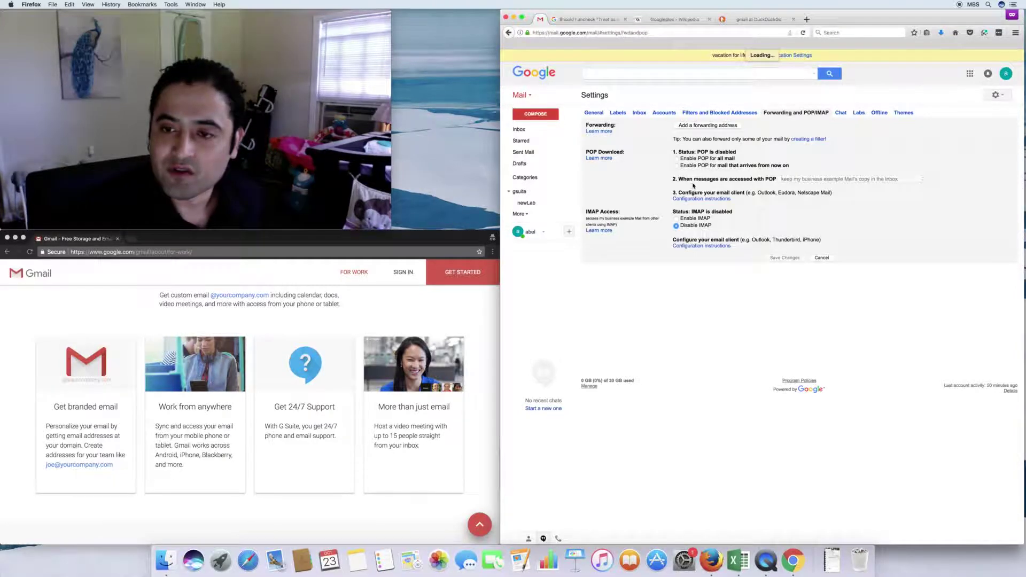
- View the Chat settings and briefly open, then close, the Hangouts status panel
left_click(841, 114)
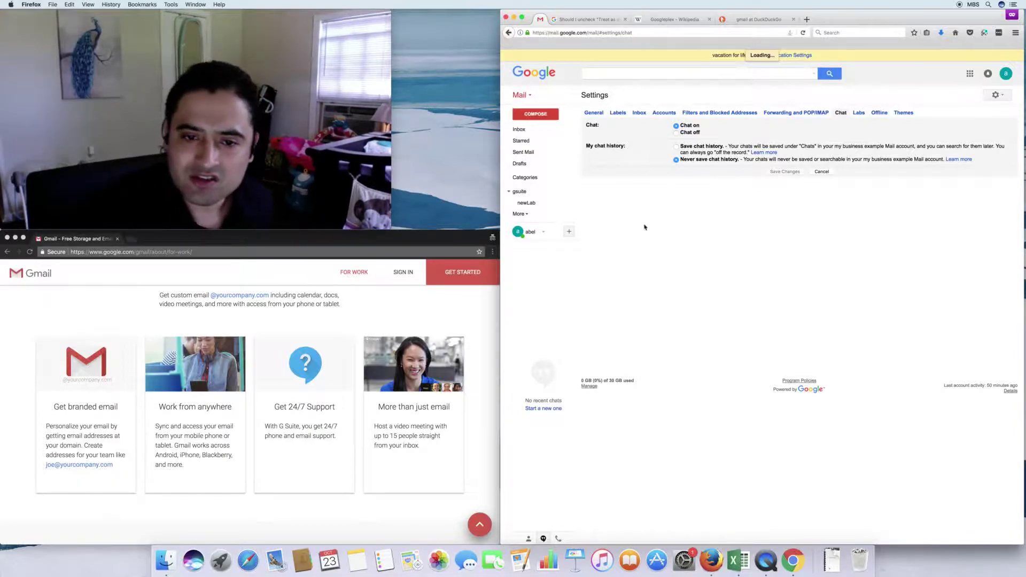
left_click(541, 232)
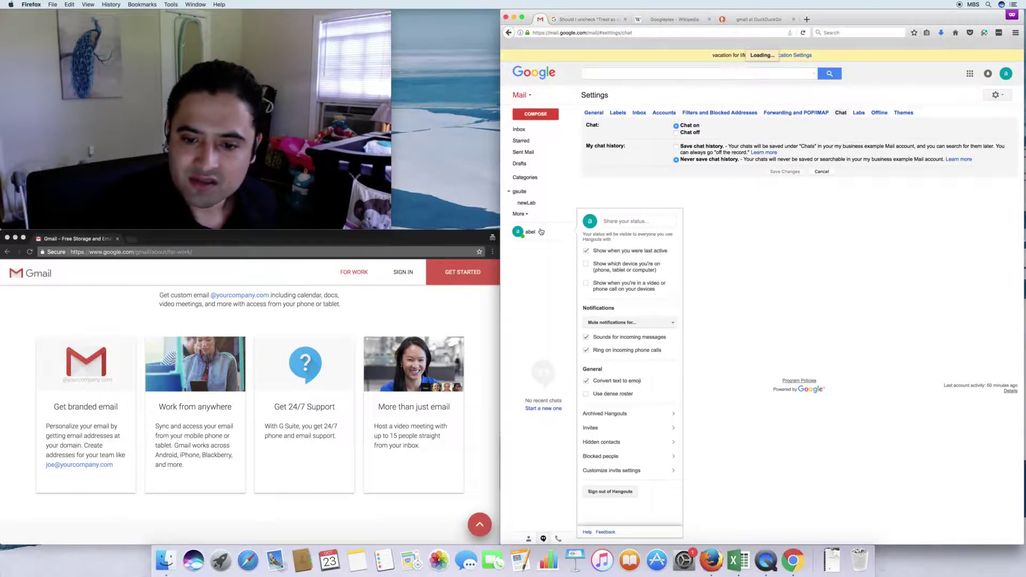
left_click(915, 255)
- Browse the Labs settings list, then move on to the Offline settings
left_click(858, 113)
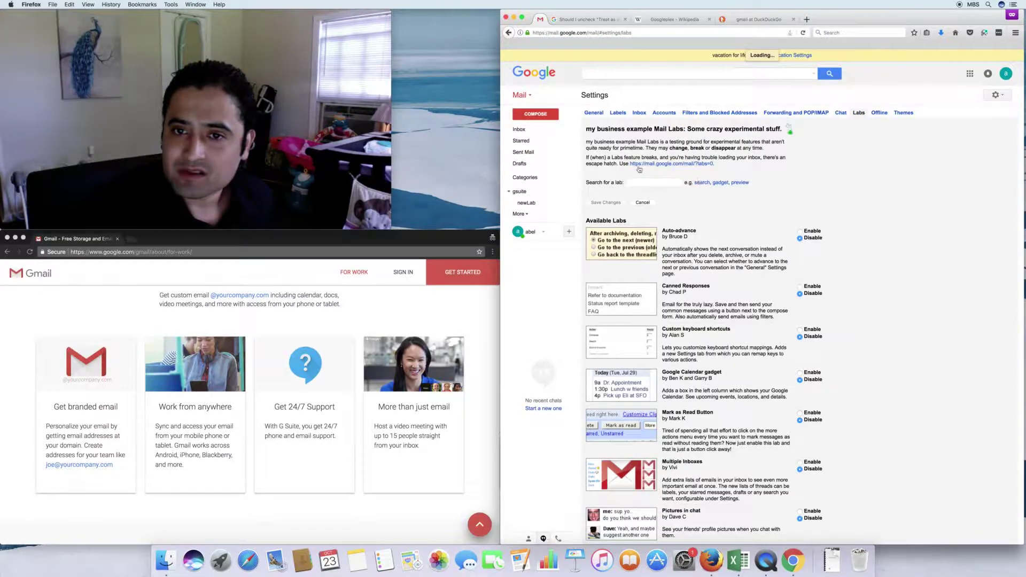
left_click_drag(697, 129, 782, 131)
left_click(784, 194)
scroll(673, 222, "down", 2)
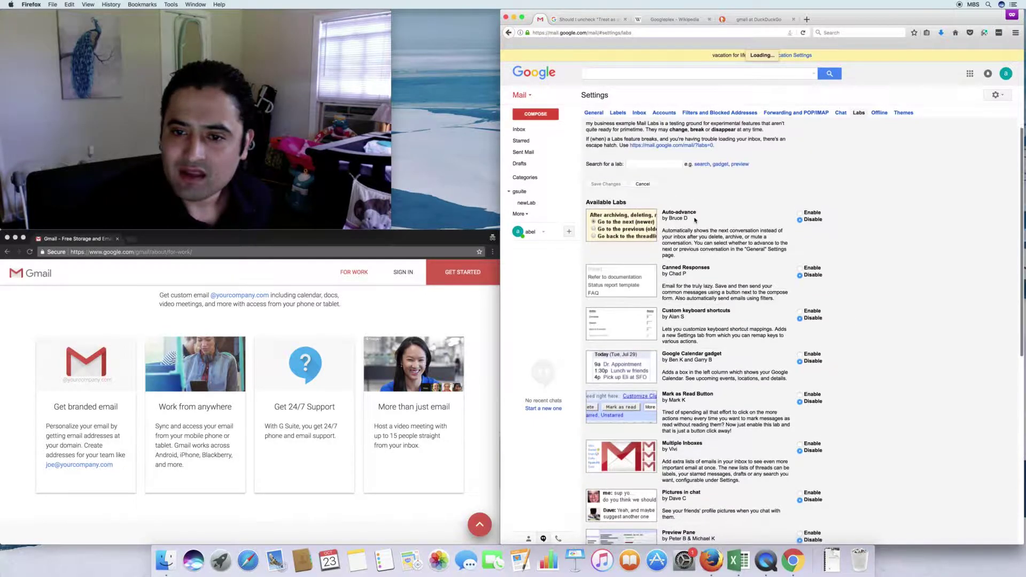
scroll(666, 242, "down", 1)
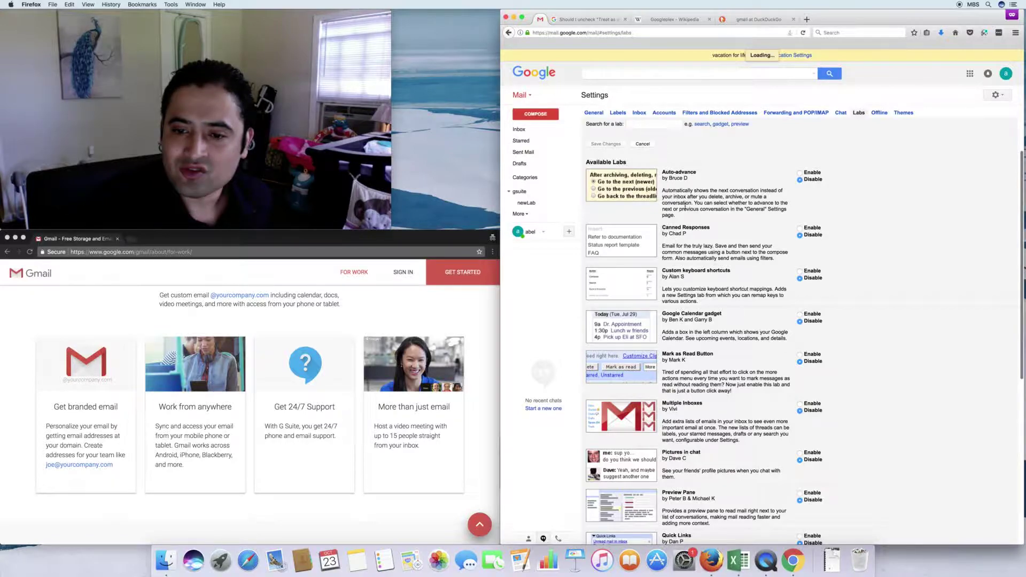
scroll(690, 278, "down", 10)
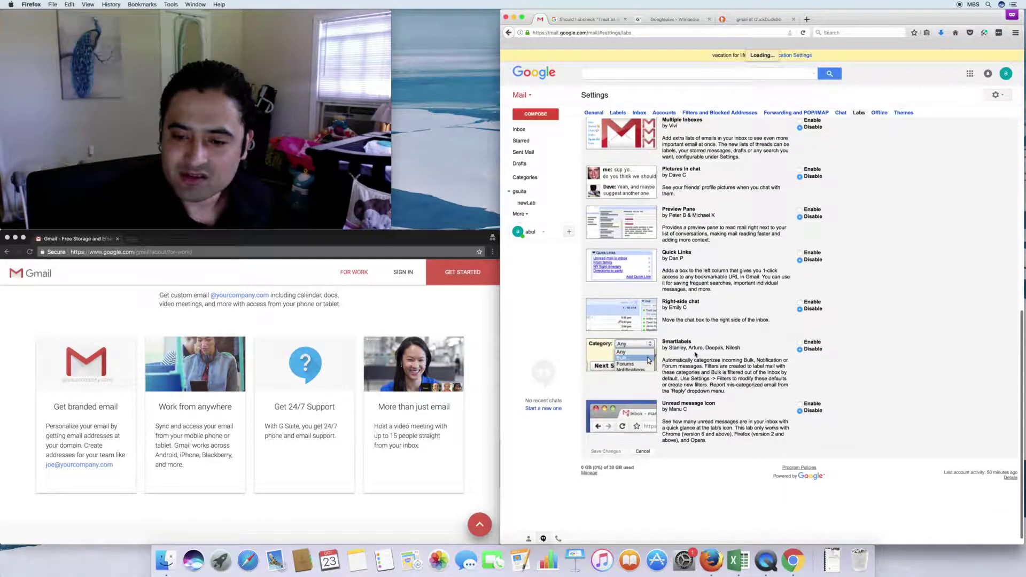
scroll(711, 407, "up", 12)
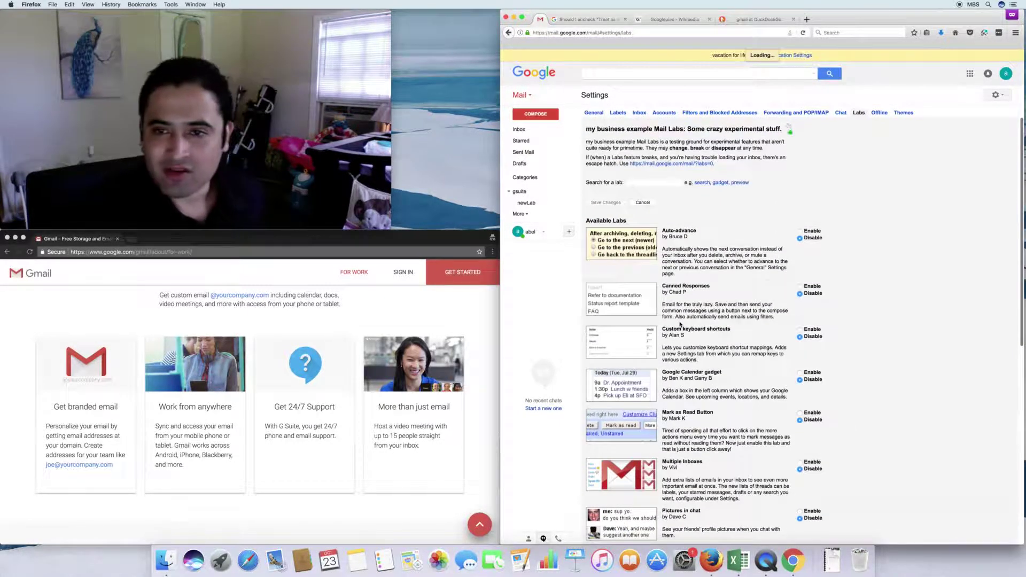
left_click(880, 114)
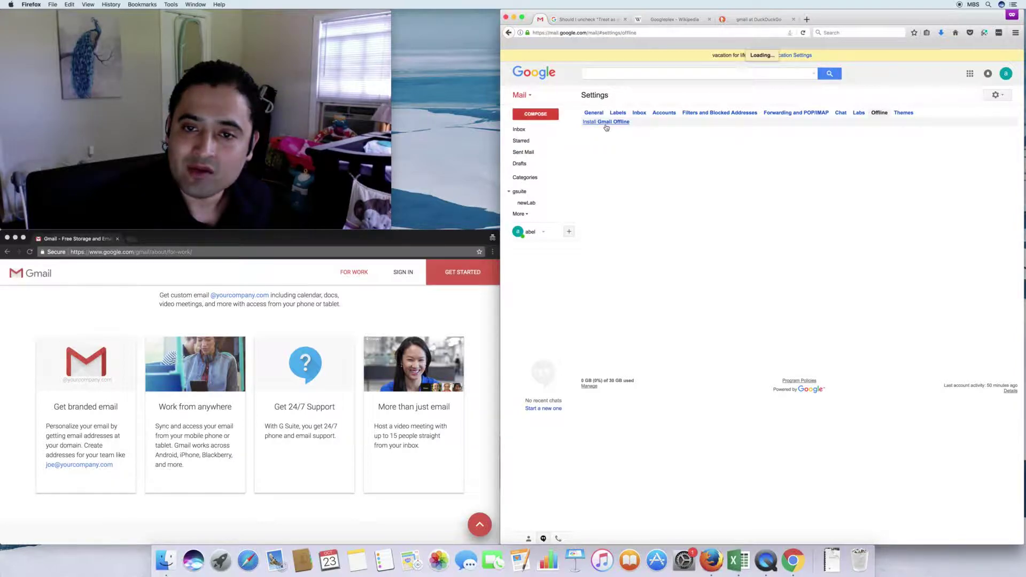
- Apply and save the chess theme, then choose Manage this domain from the gear menu
left_click(909, 112)
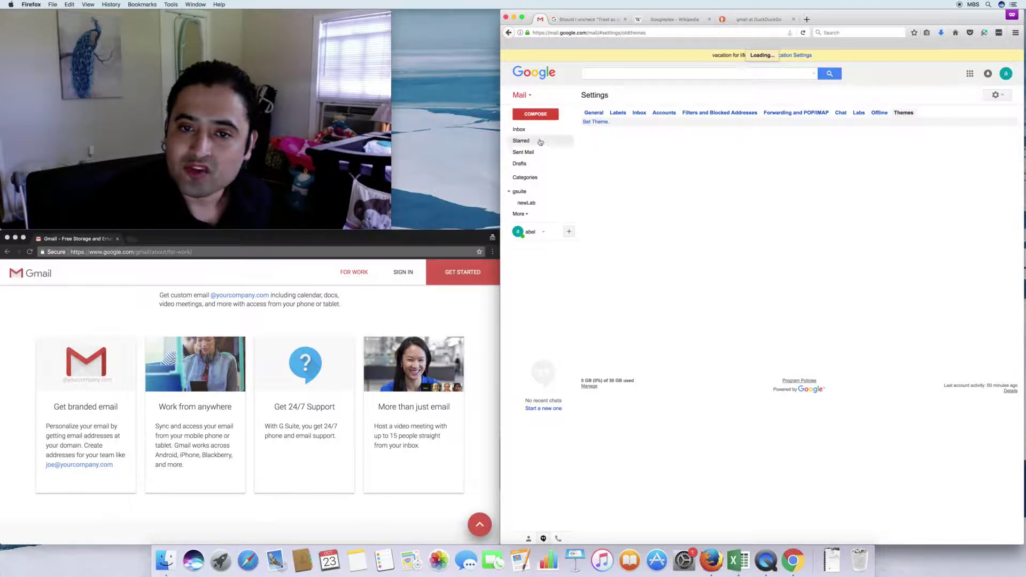
left_click(596, 122)
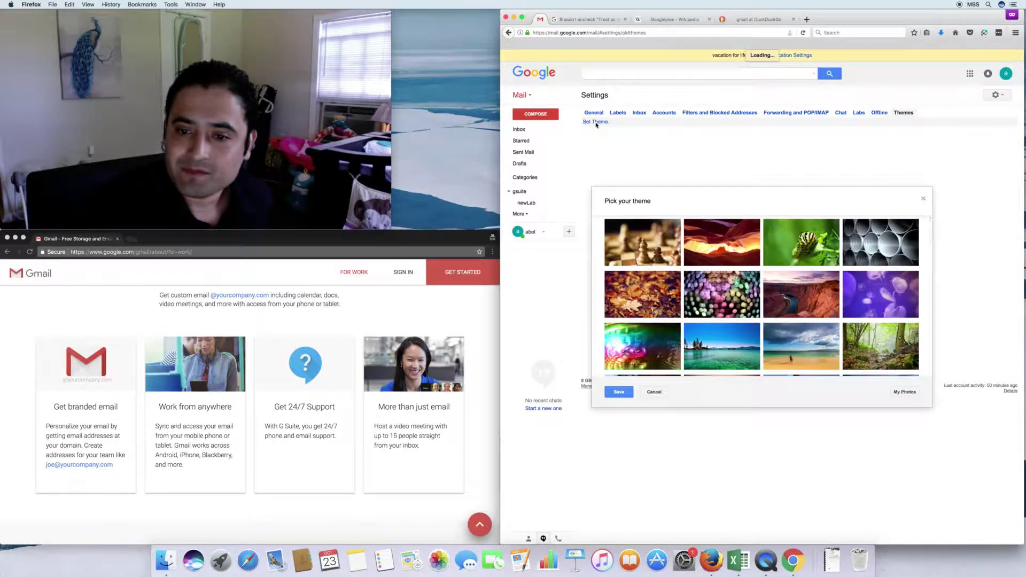
left_click(674, 246)
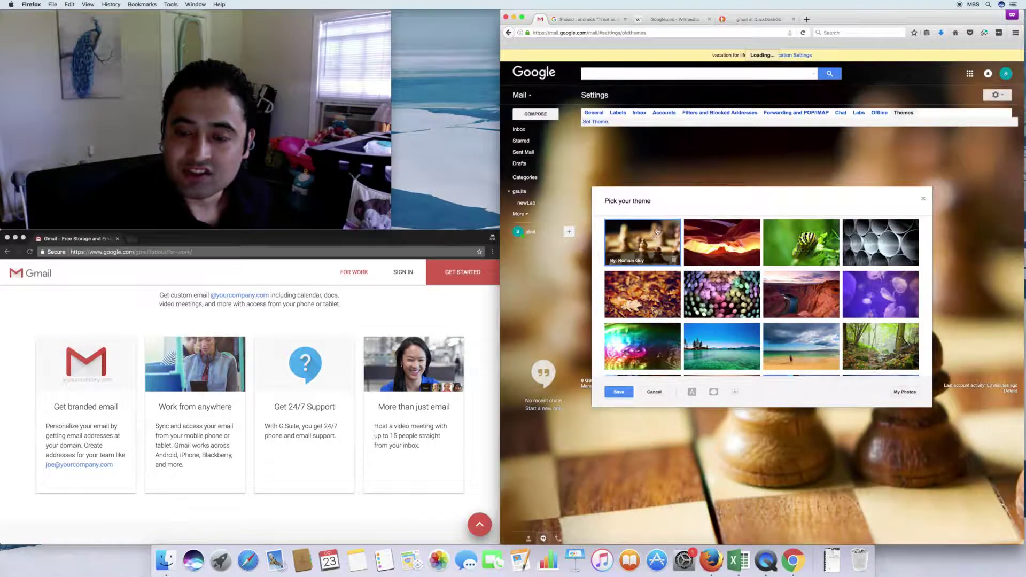
left_click(619, 392)
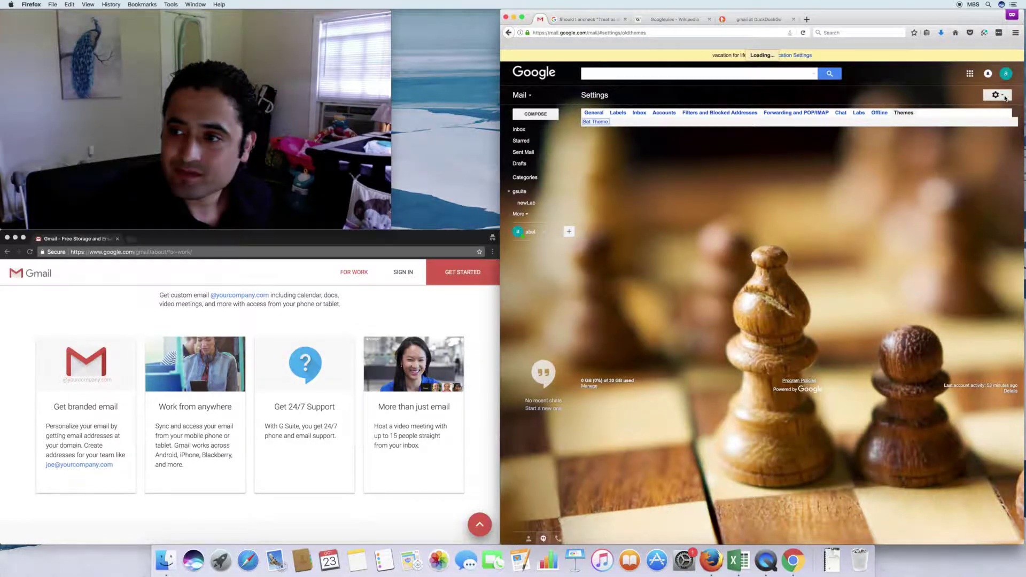
left_click(1004, 97)
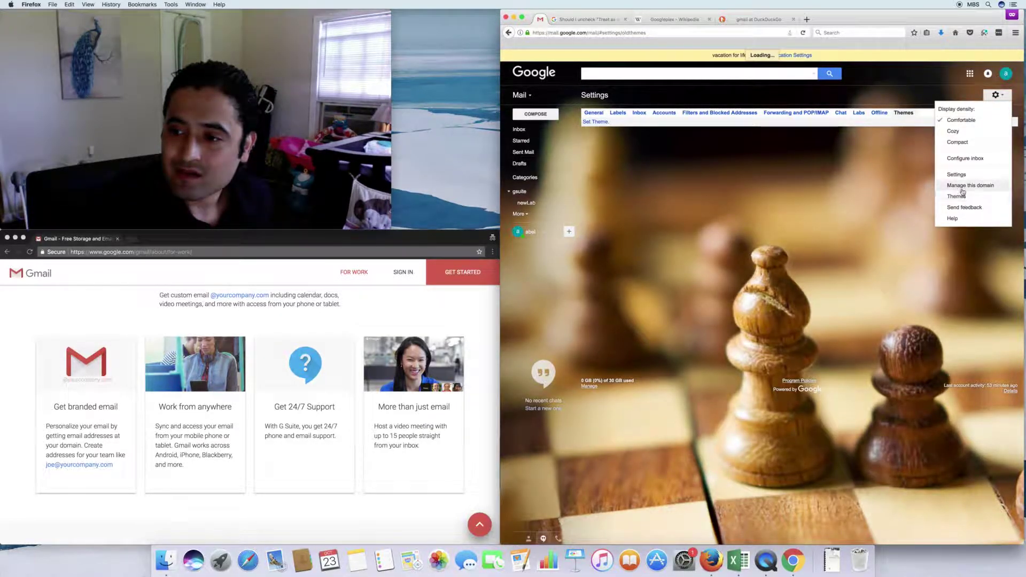
left_click(964, 186)
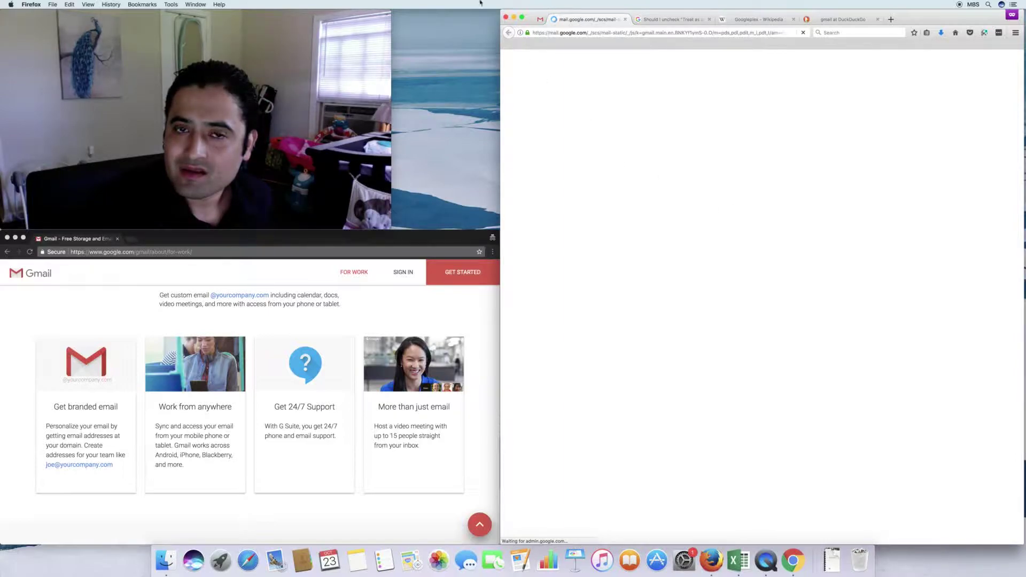
- Back in Gmail, preview the canyon theme, then switch back to the chess theme
left_click(541, 20)
left_click(997, 95)
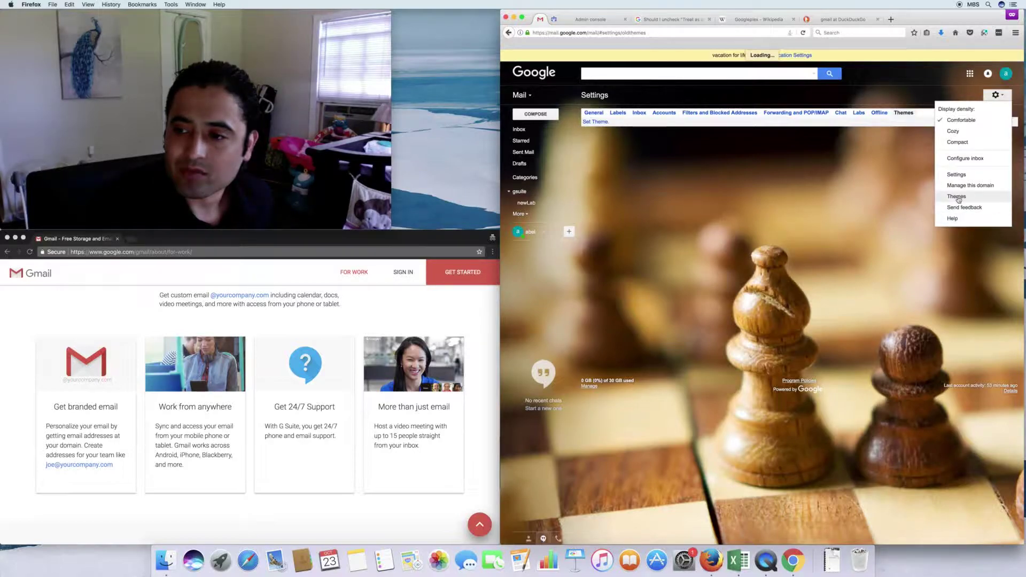
left_click(959, 196)
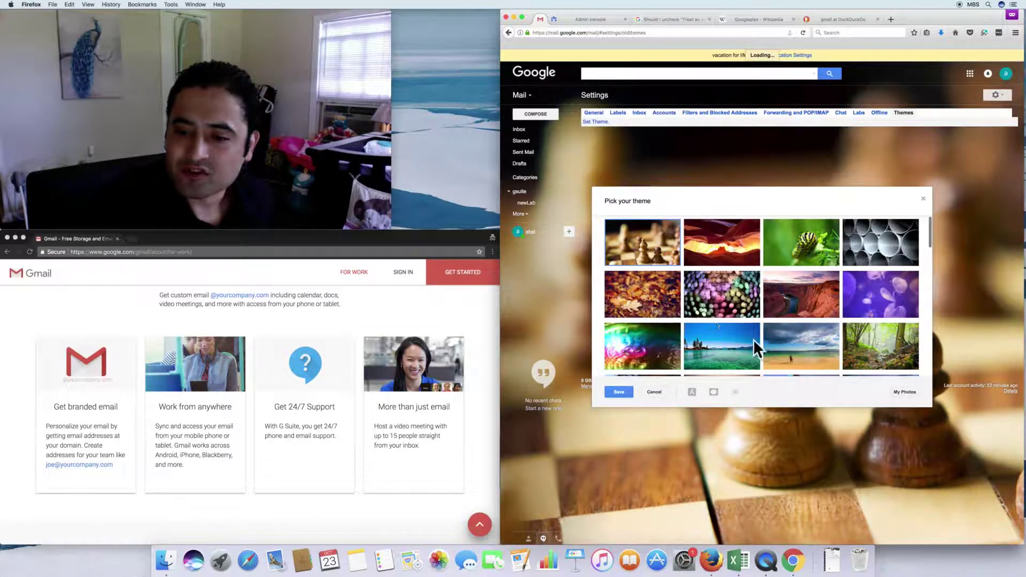
left_click(740, 255)
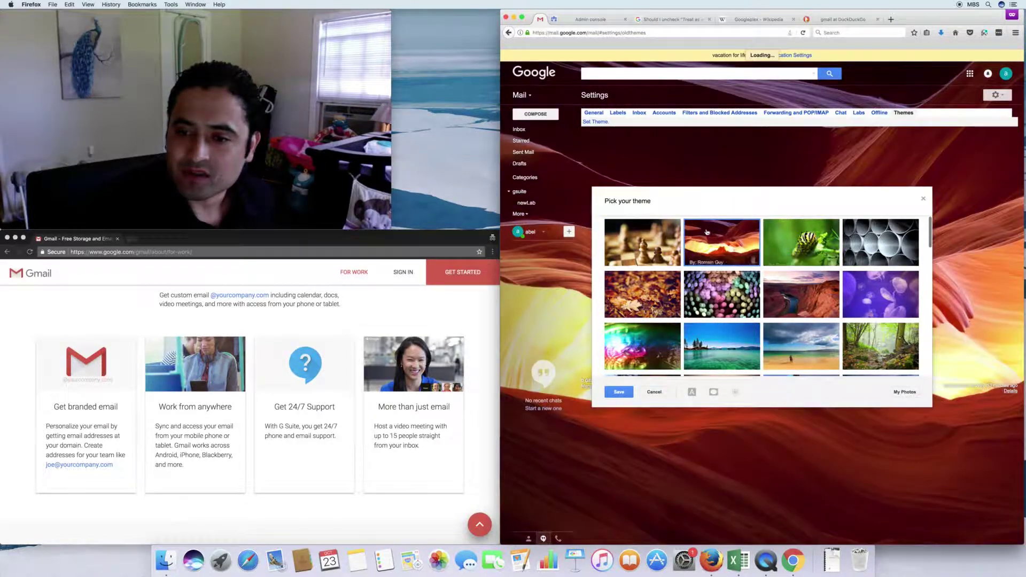
left_click(663, 236)
left_click(923, 198)
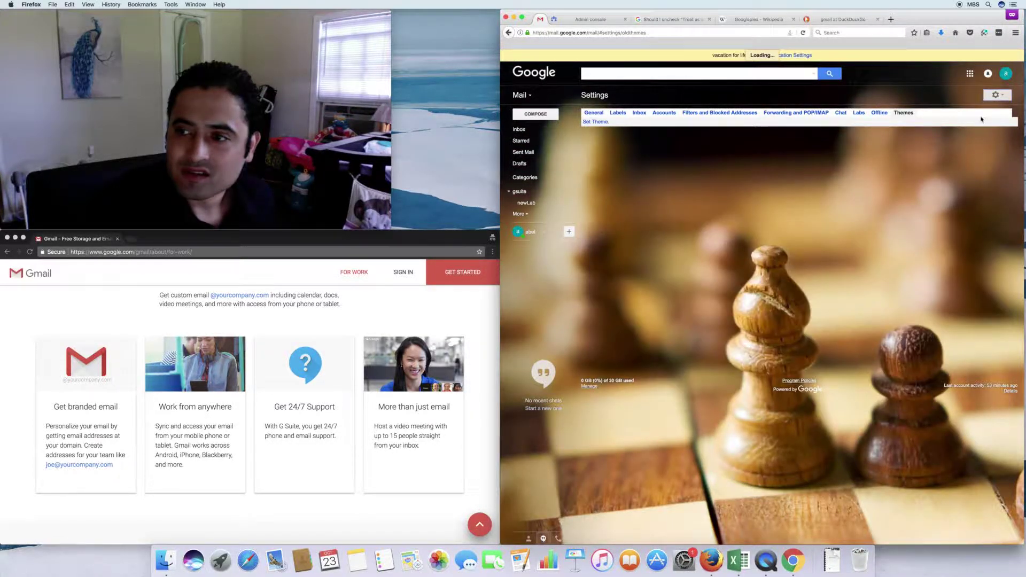
- Check the Admin console dashboard tab, then return to Gmail settings
left_click(1001, 95)
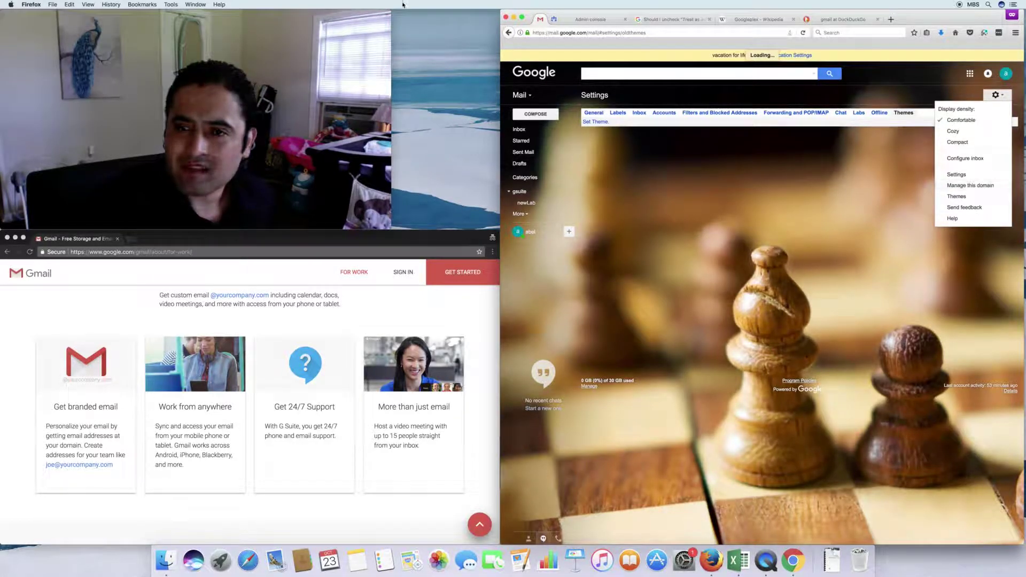
left_click(568, 22)
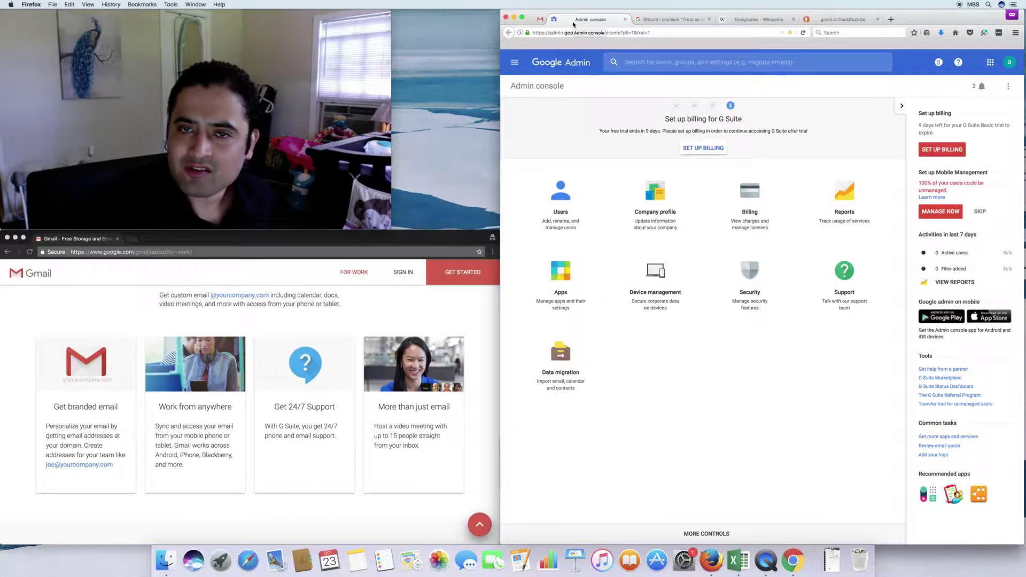
left_click(540, 20)
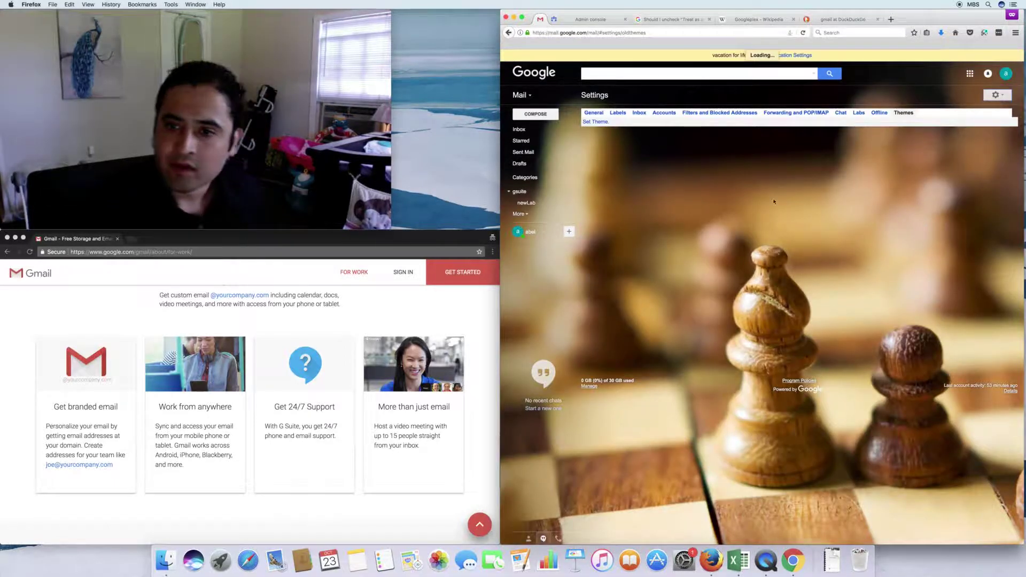
- Set the Hangouts status message to 'hey there' with a grinning emoji
left_click(543, 231)
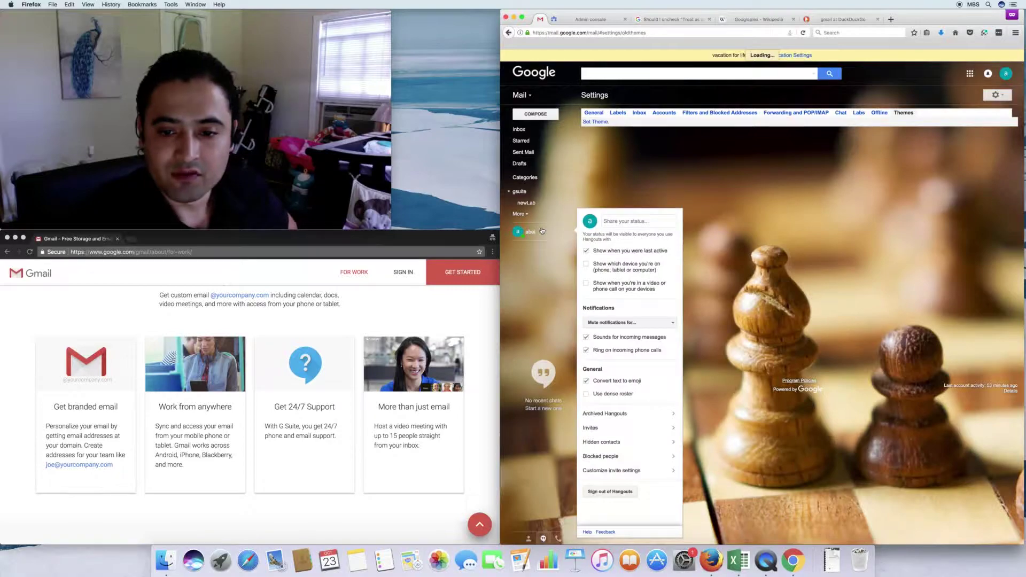
left_click(542, 231)
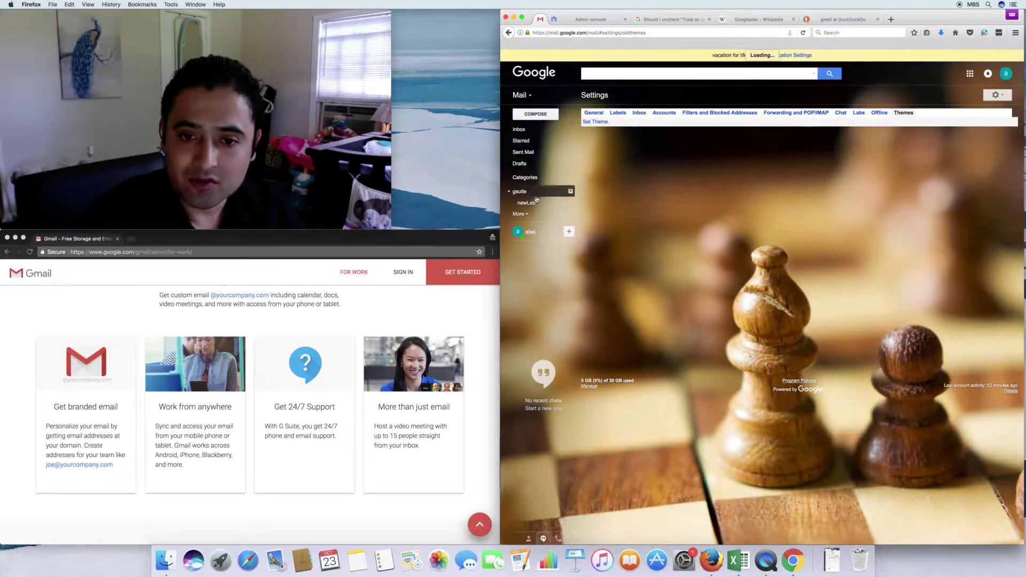
left_click(543, 231)
left_click(631, 221)
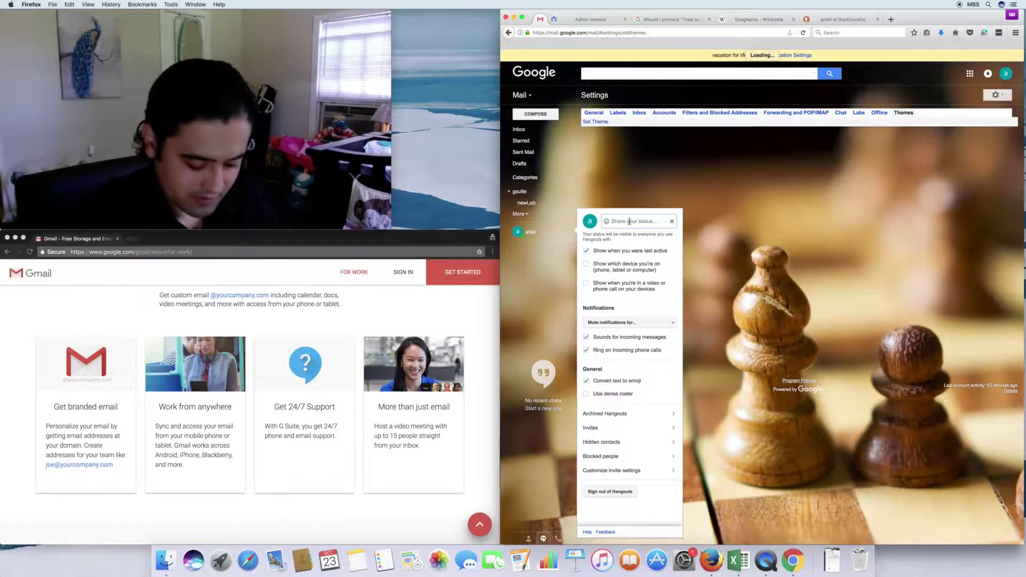
type("hey ther")
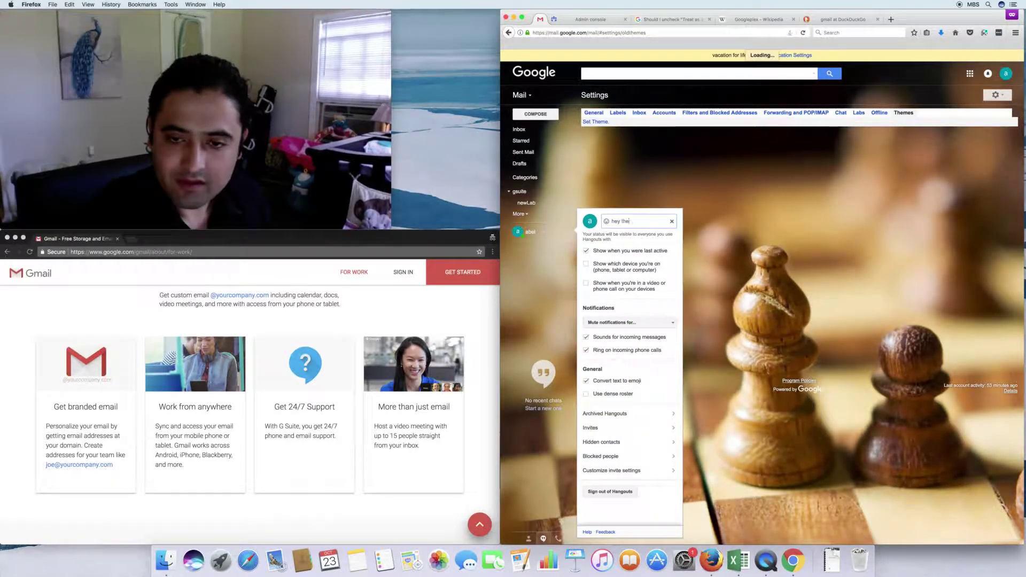
type("e")
left_click(606, 222)
left_click(605, 249)
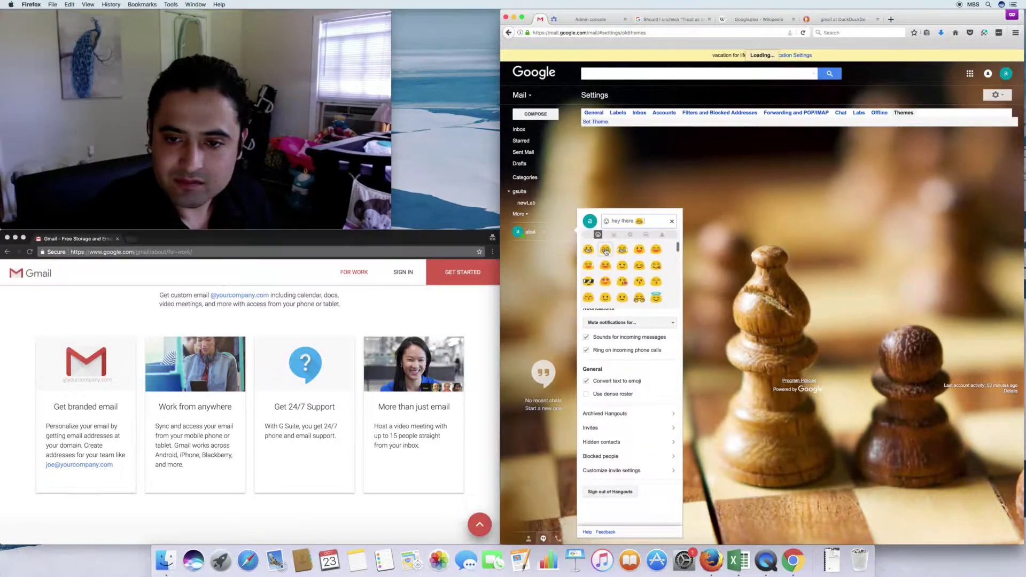
triple_click(632, 221)
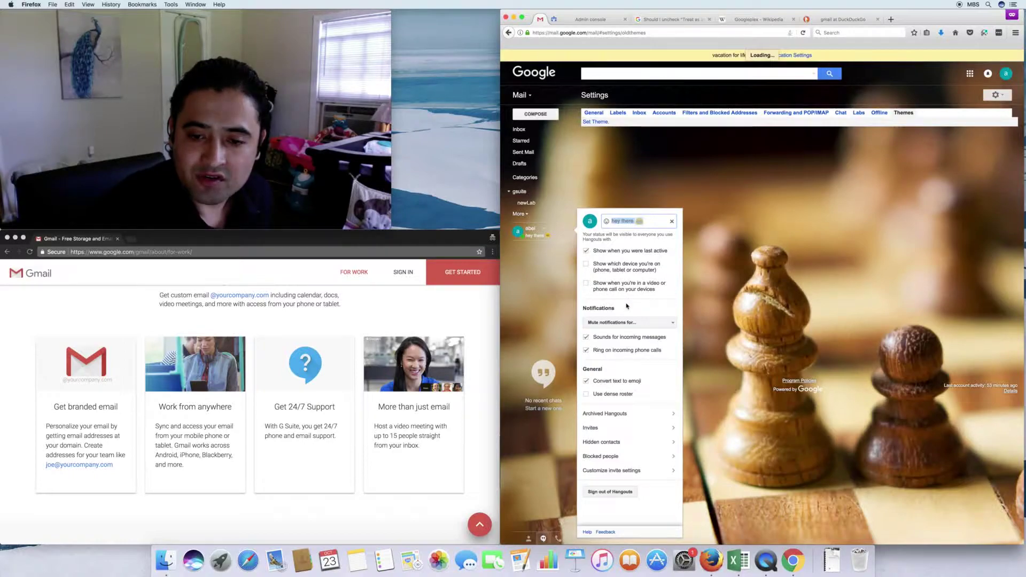
- Review the Hangouts mute, call-status and invitation options, then return to the inbox
left_click(634, 322)
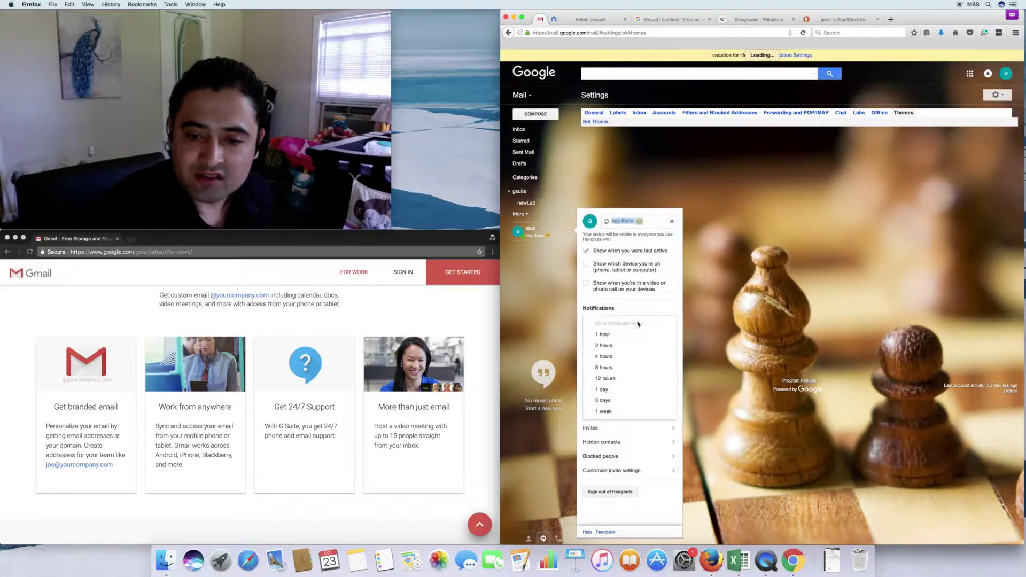
left_click(628, 293)
left_click(616, 289)
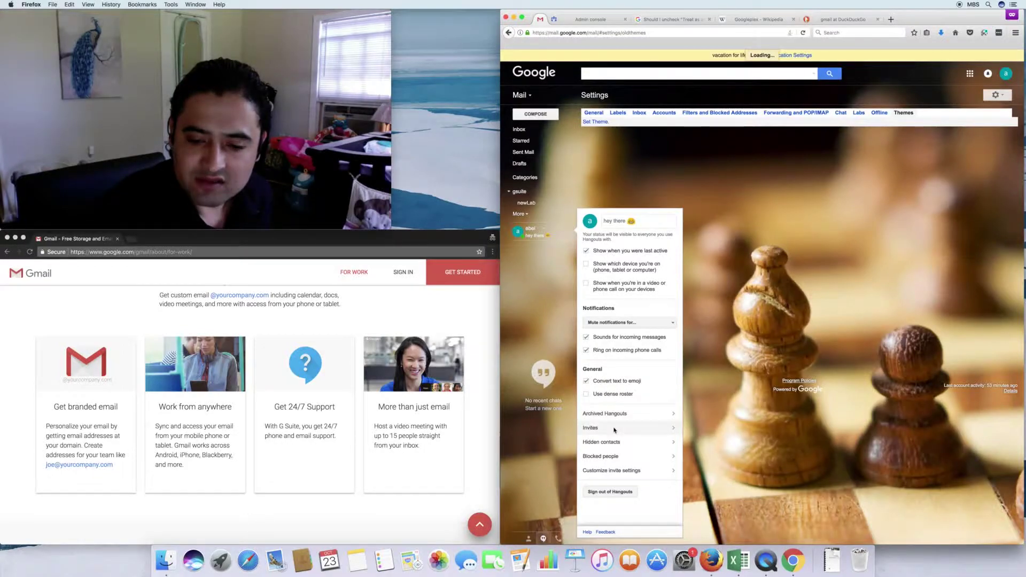
left_click(652, 473)
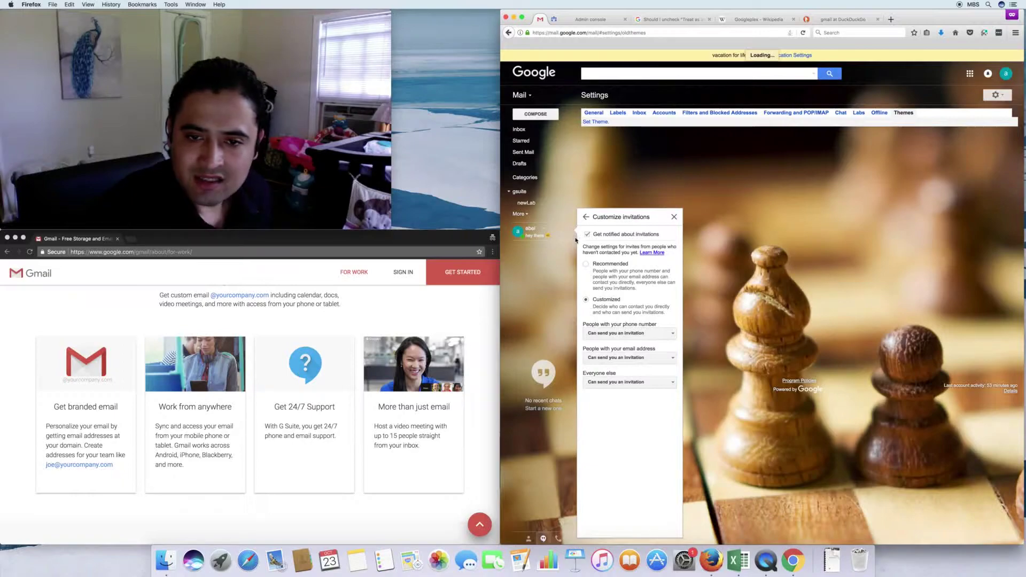
left_click(674, 217)
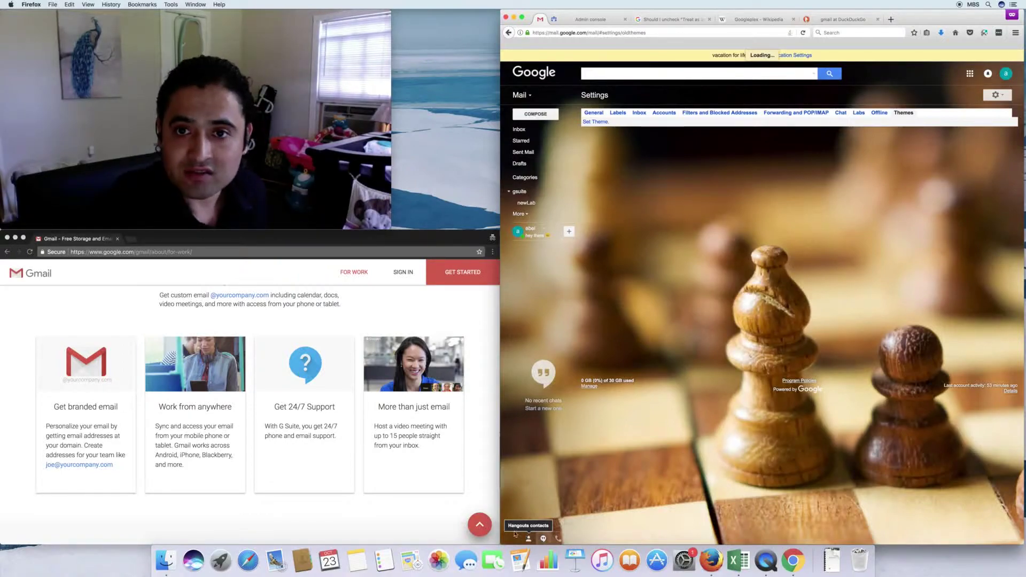
left_click(538, 75)
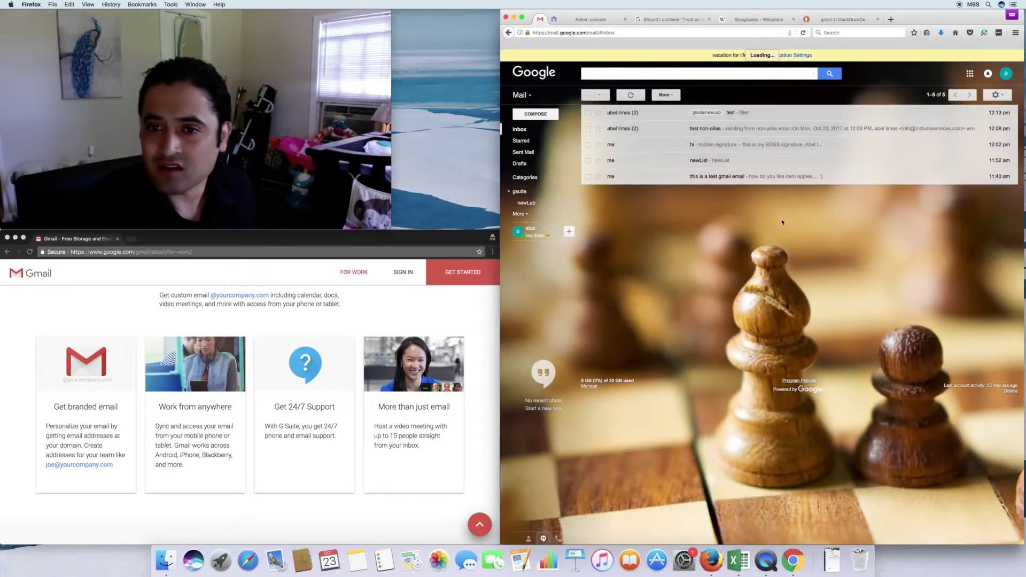
left_click(995, 95)
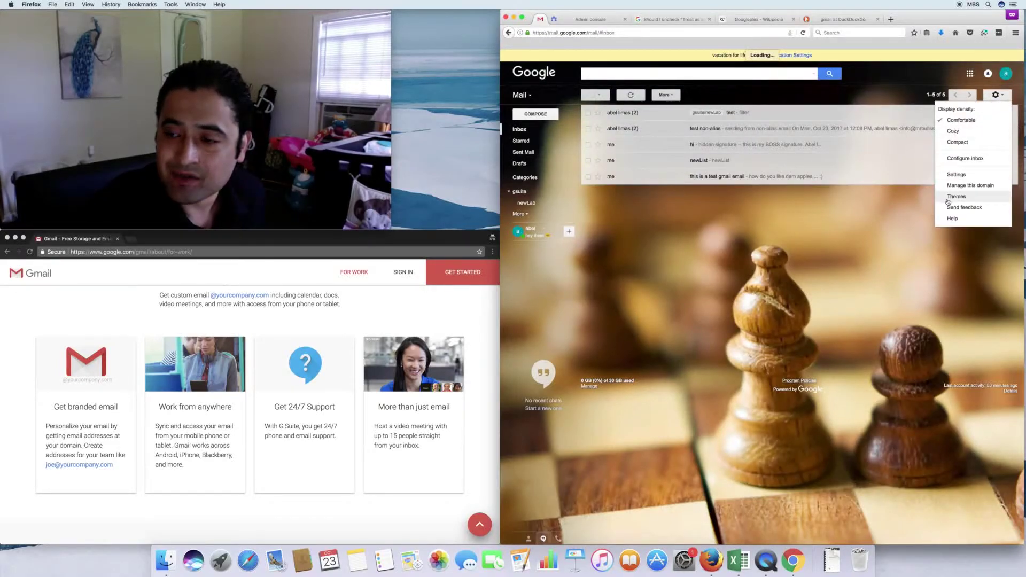